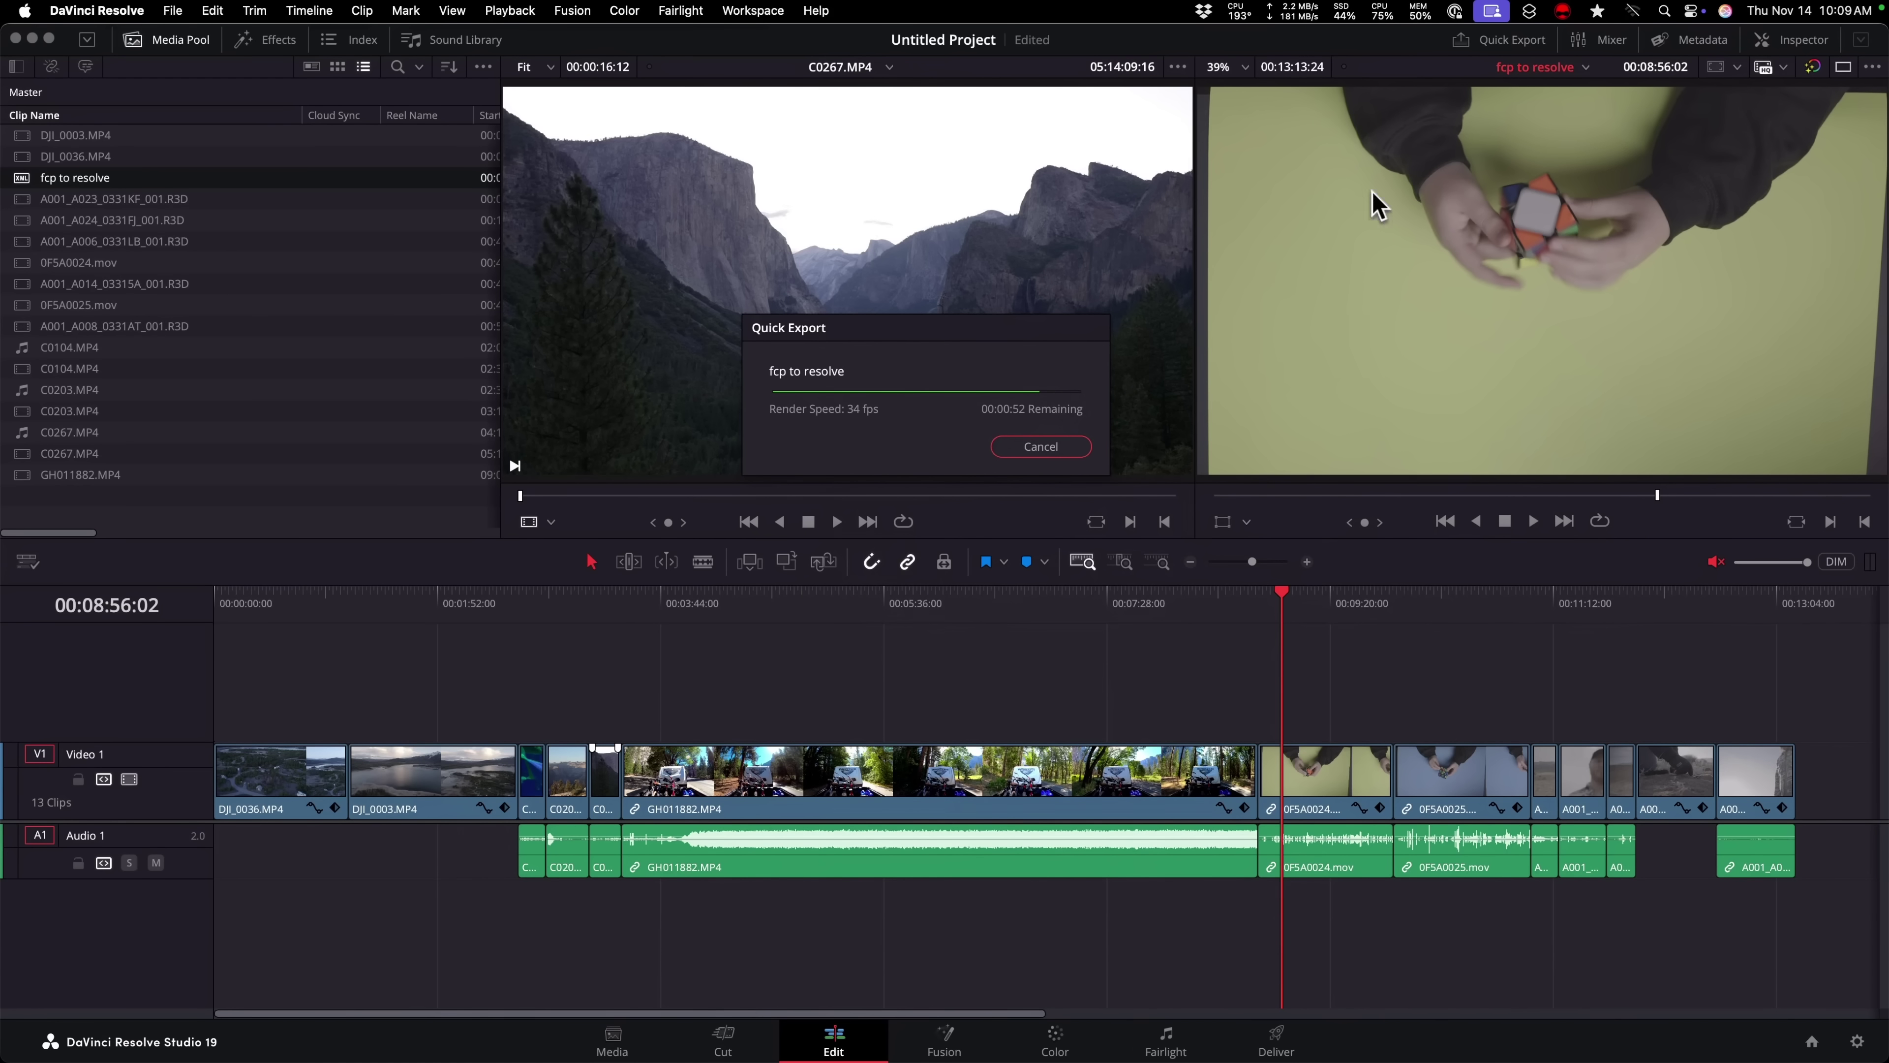
# - Show the iStat Menus CPU dropdown to check CPU and GPU load during the render
pyautogui.click(1382, 10)
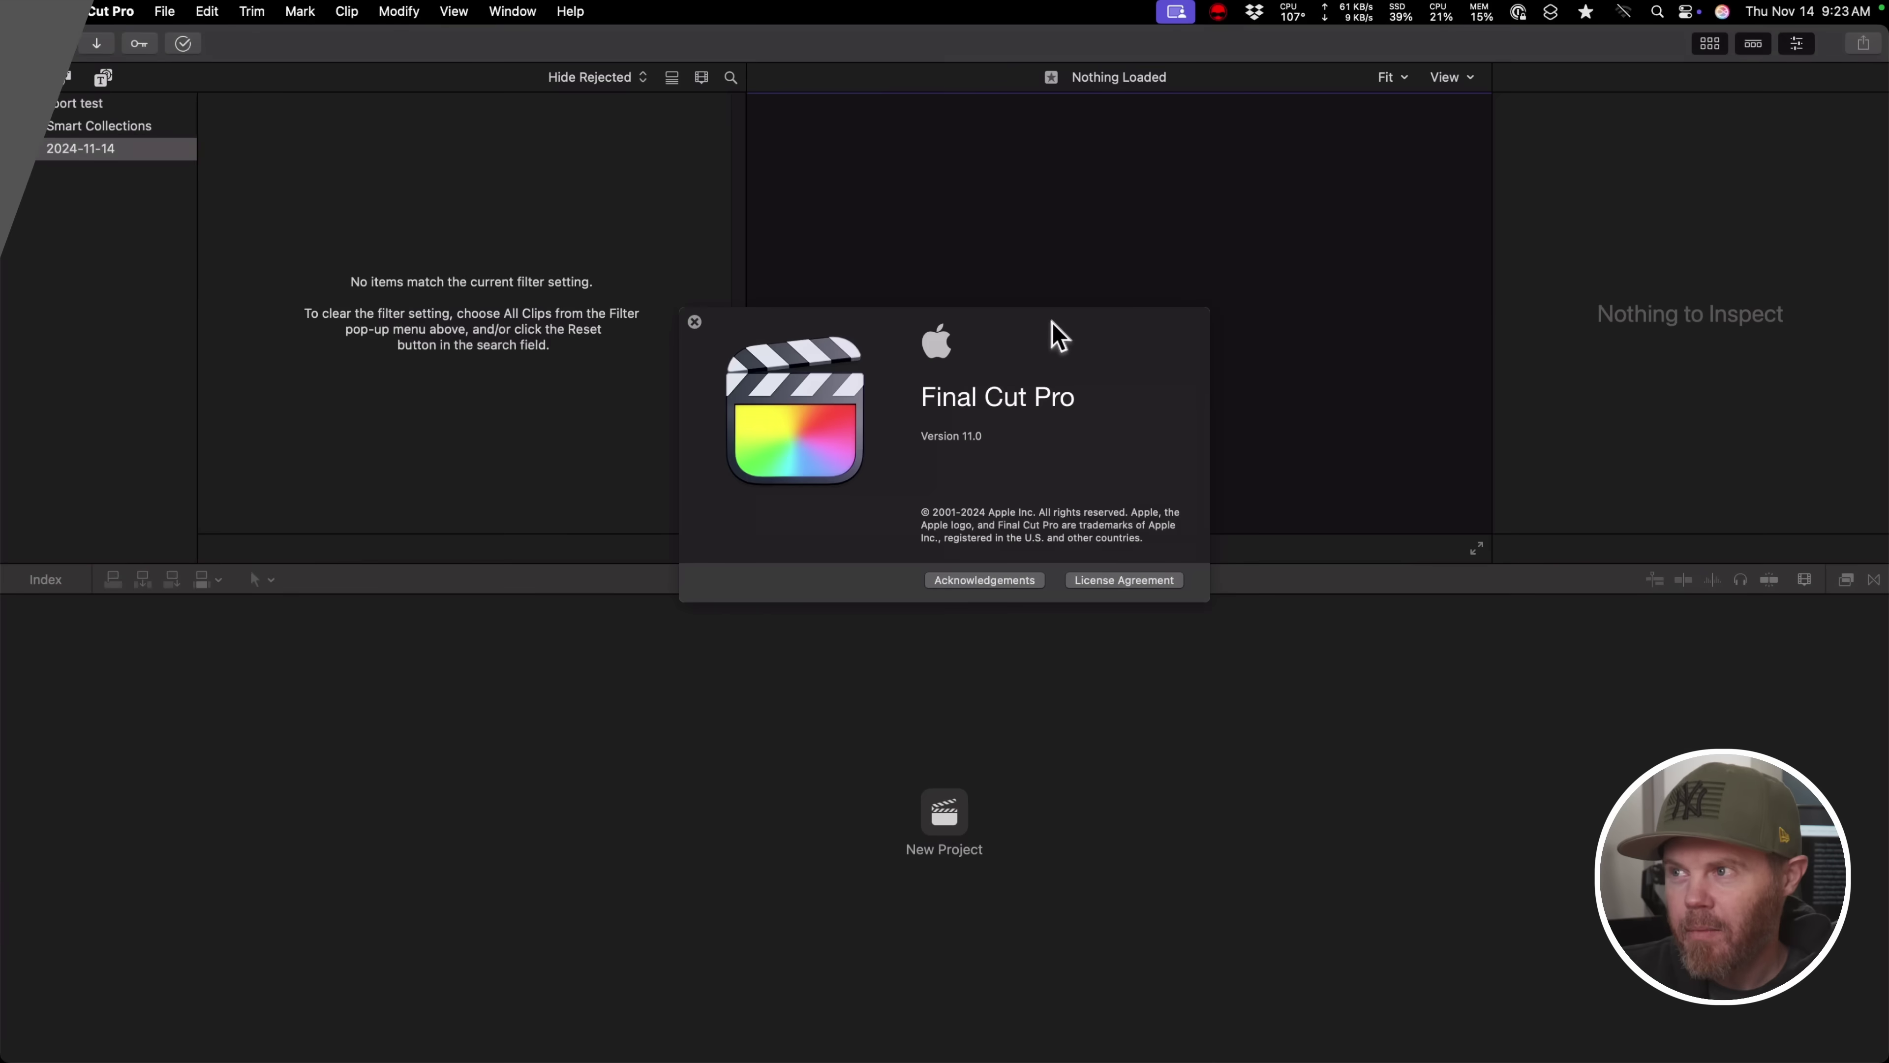
# - Open the Apple menu, then dismiss it again without choosing anything
pyautogui.moveTo(1108, 11)
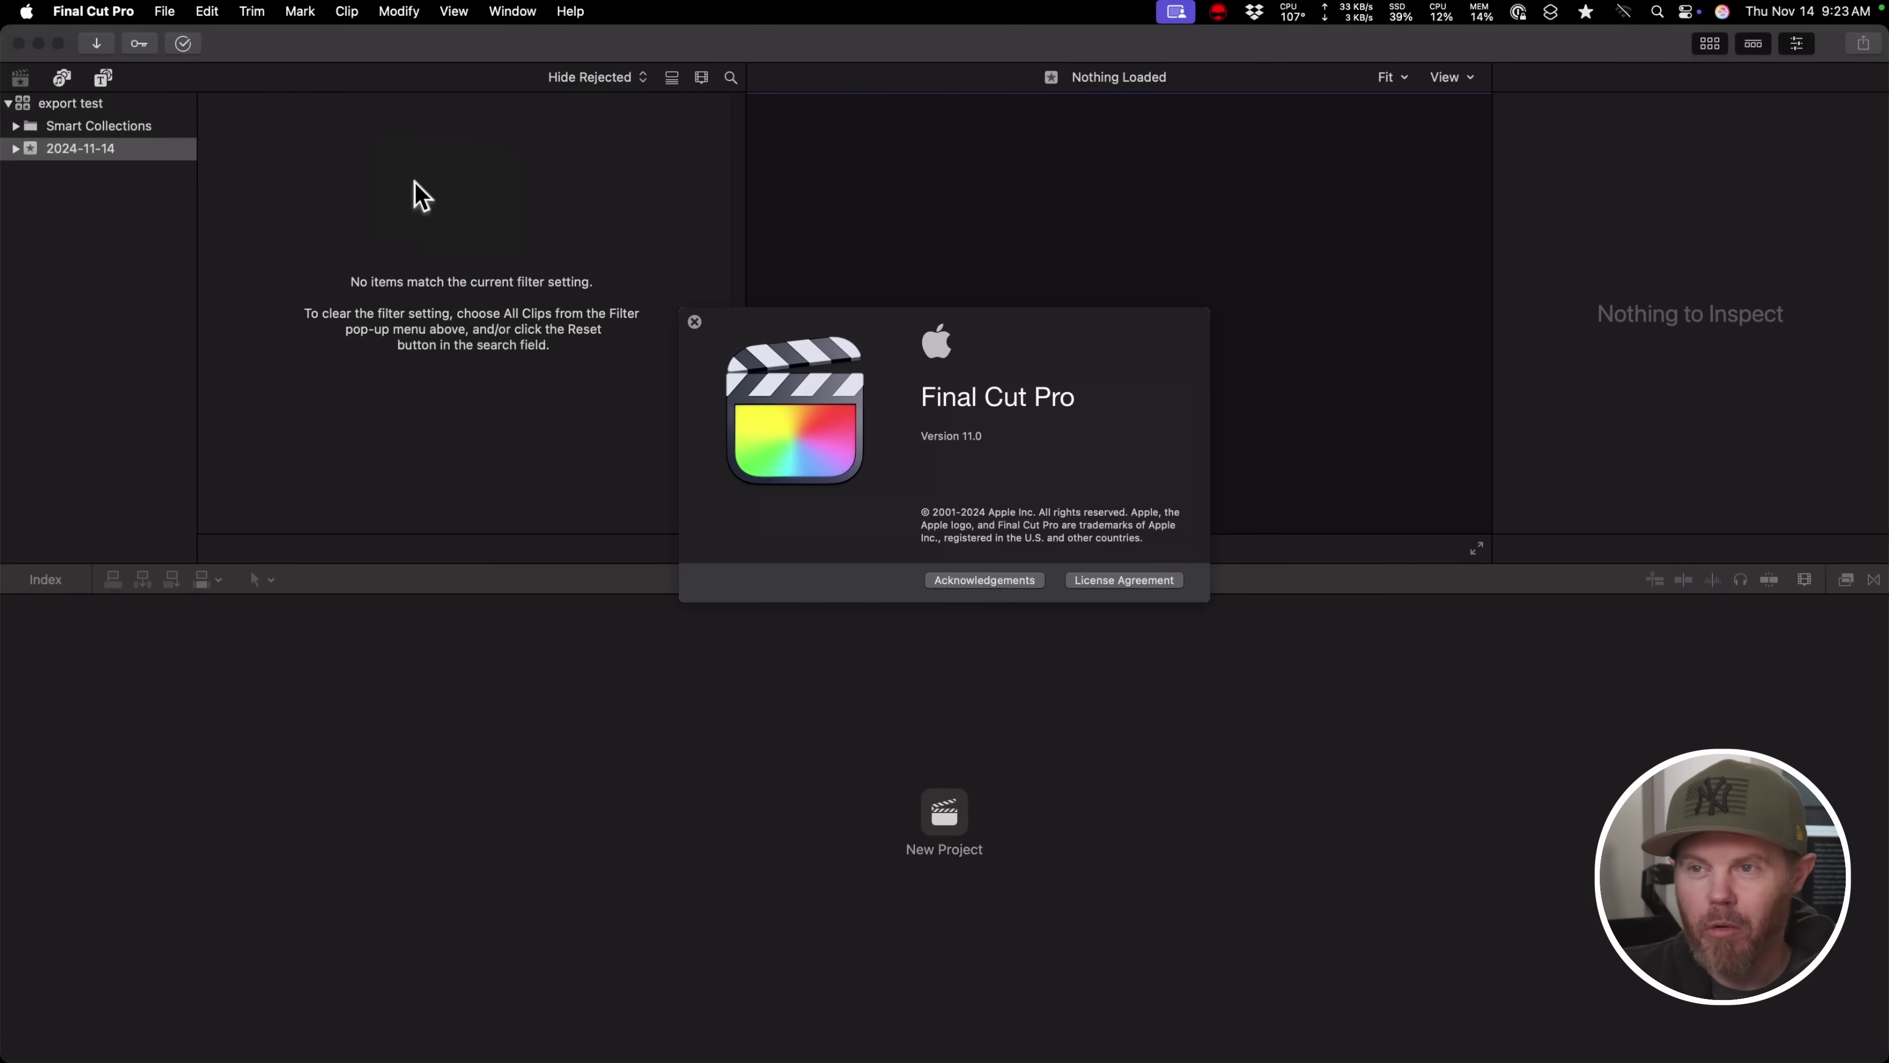
pyautogui.click(26, 11)
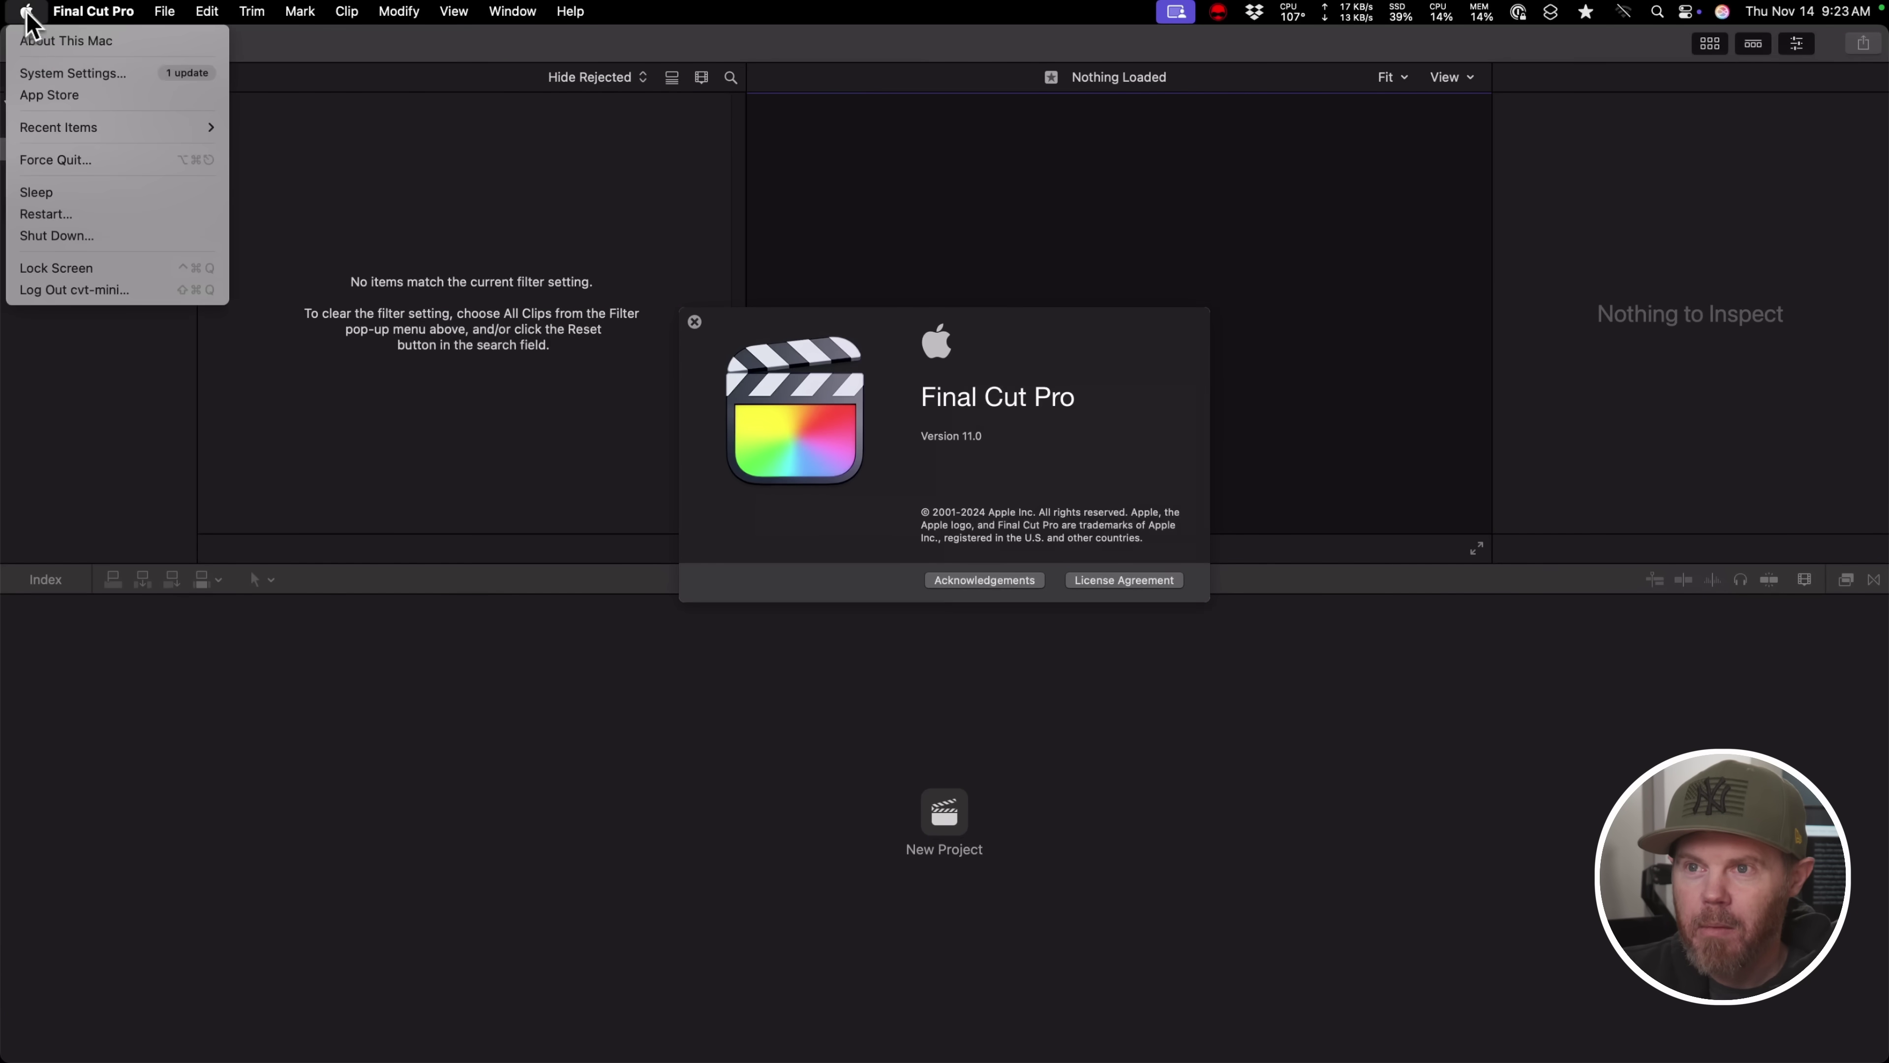
pyautogui.click(38, 36)
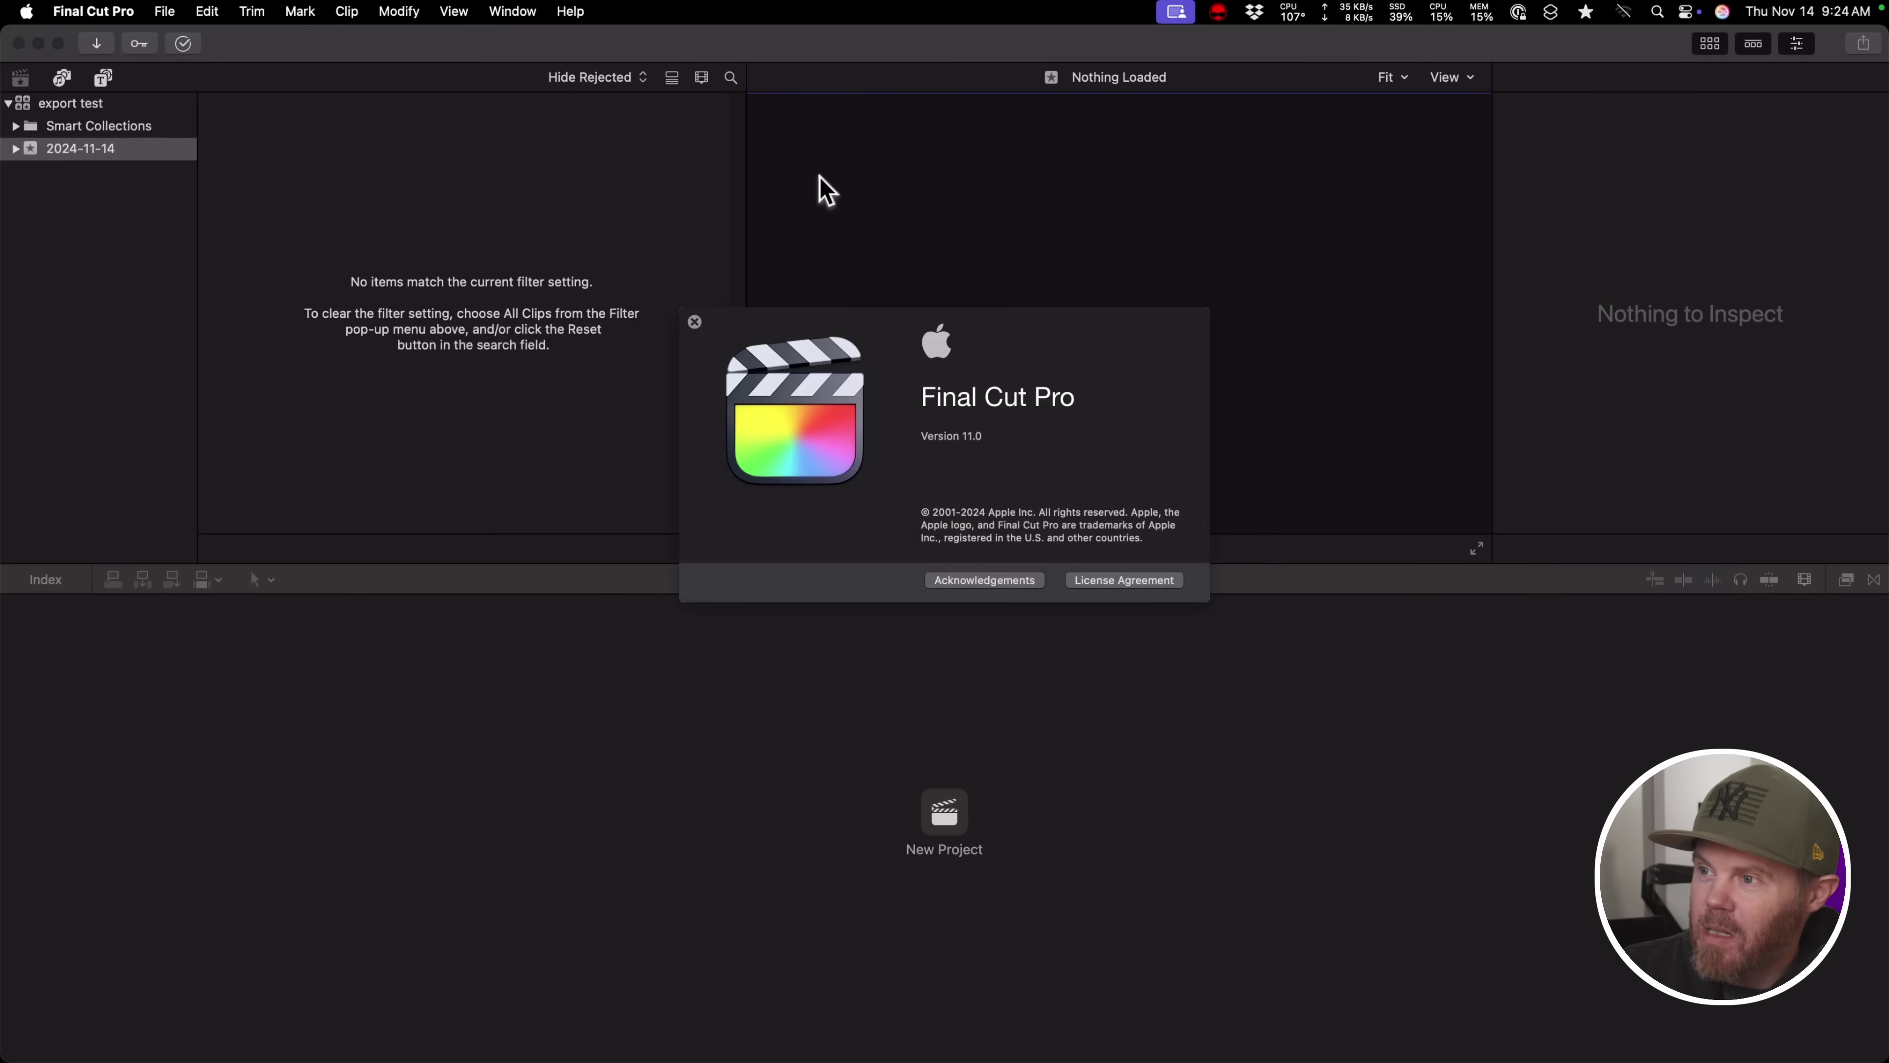
# - Set the Disk Speed Test target to the 24023-YT Resolve 19.1 vs FCP 11 Export folder
pyautogui.click(945, 304)
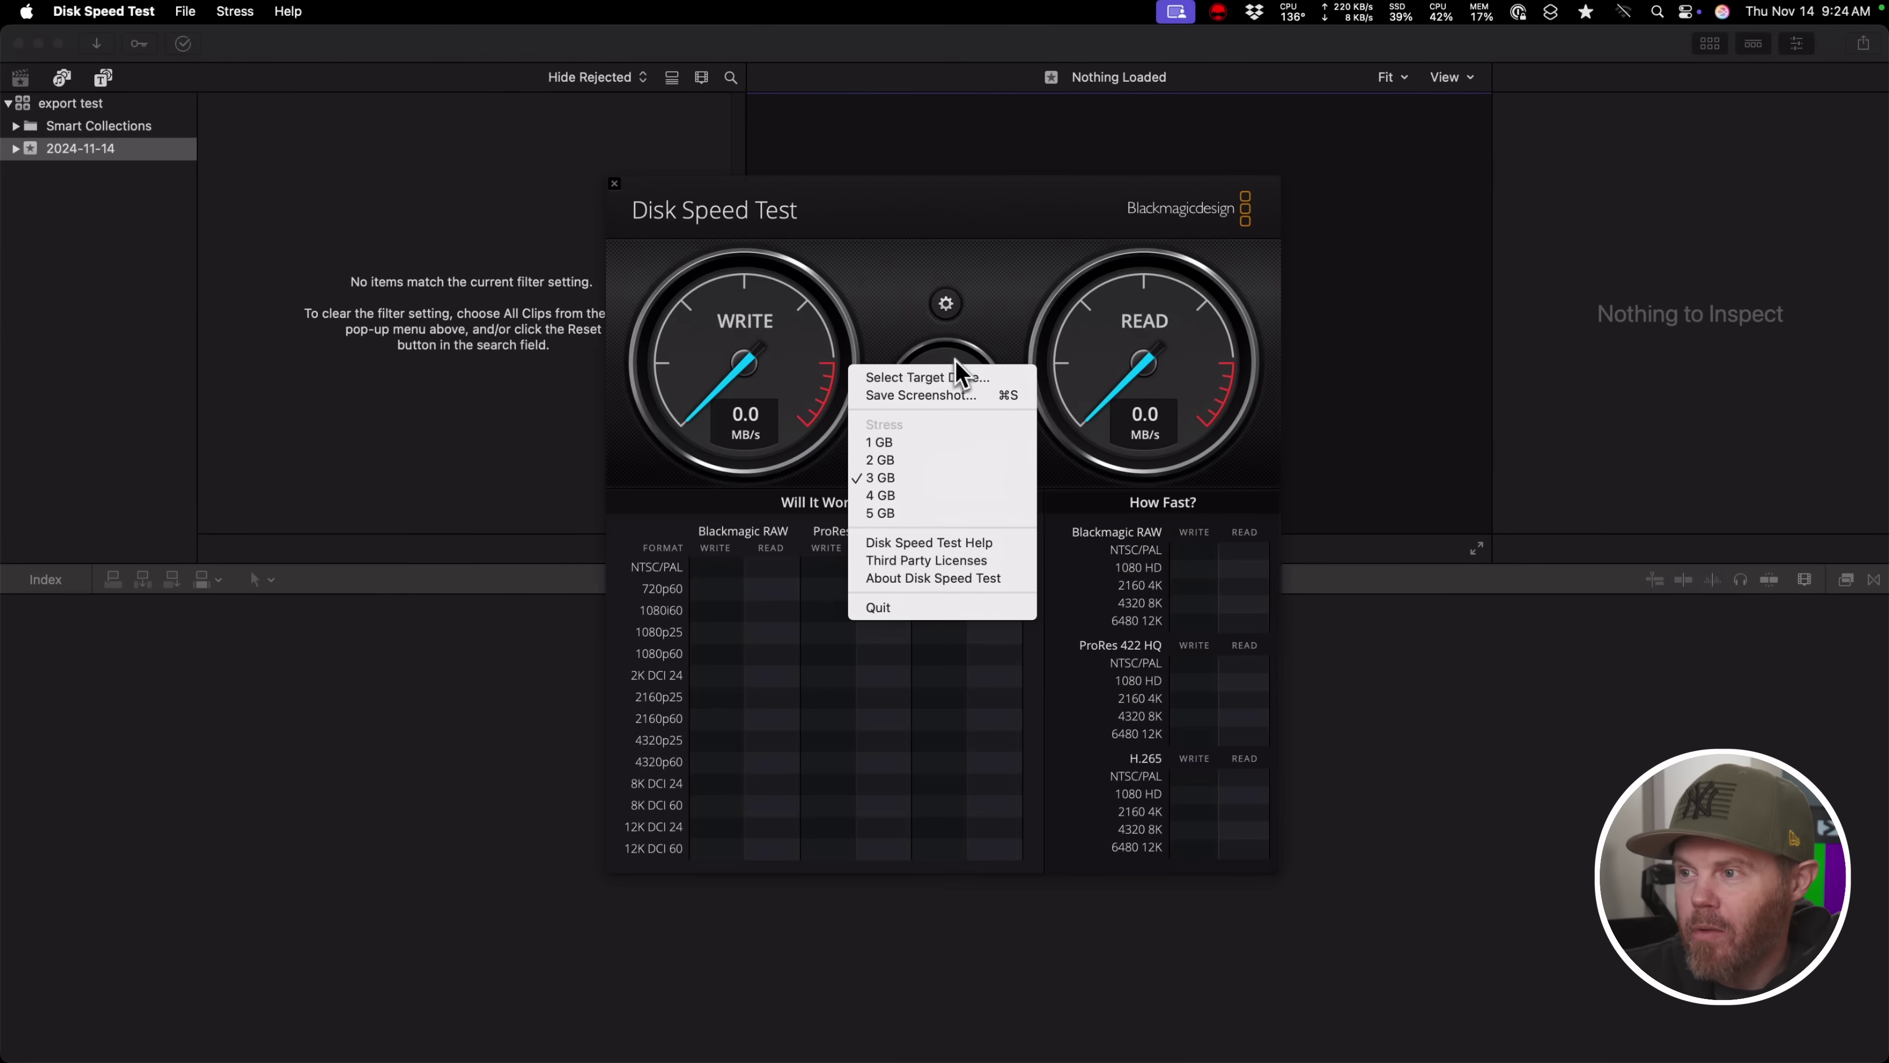
pyautogui.click(956, 369)
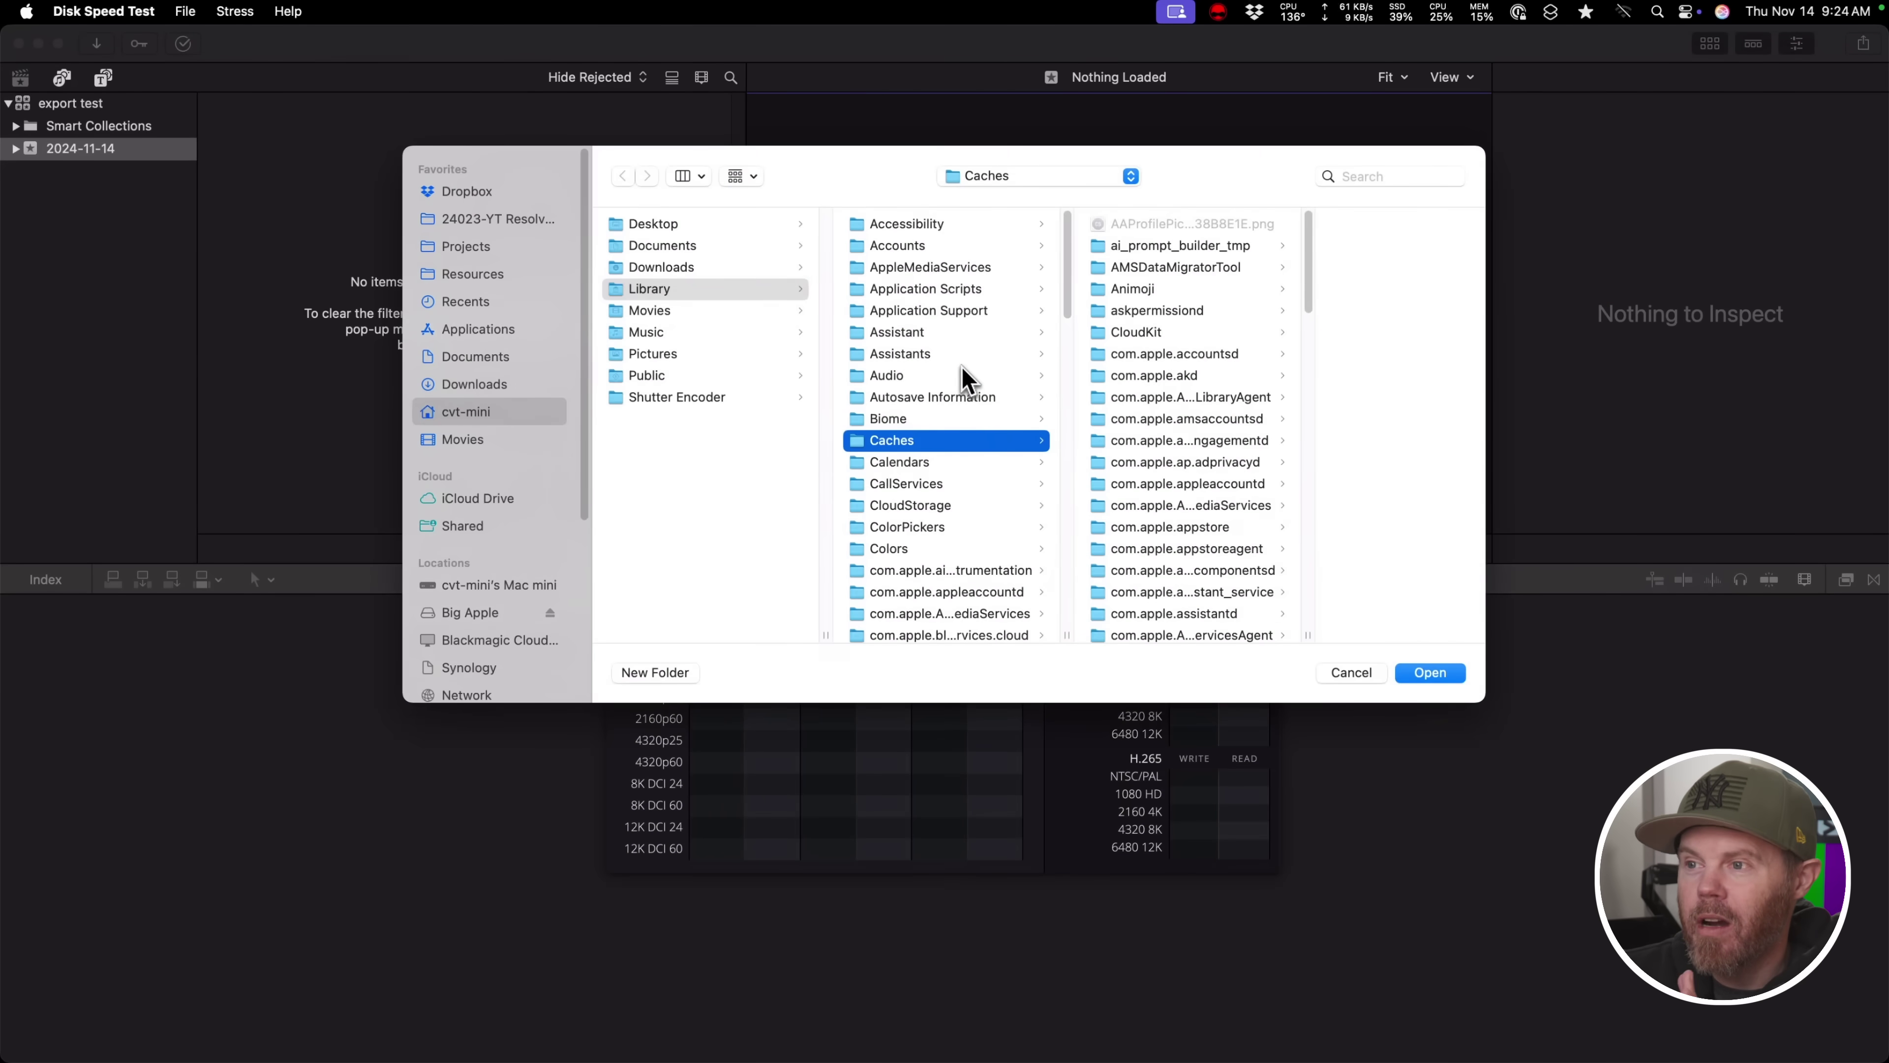
pyautogui.click(490, 219)
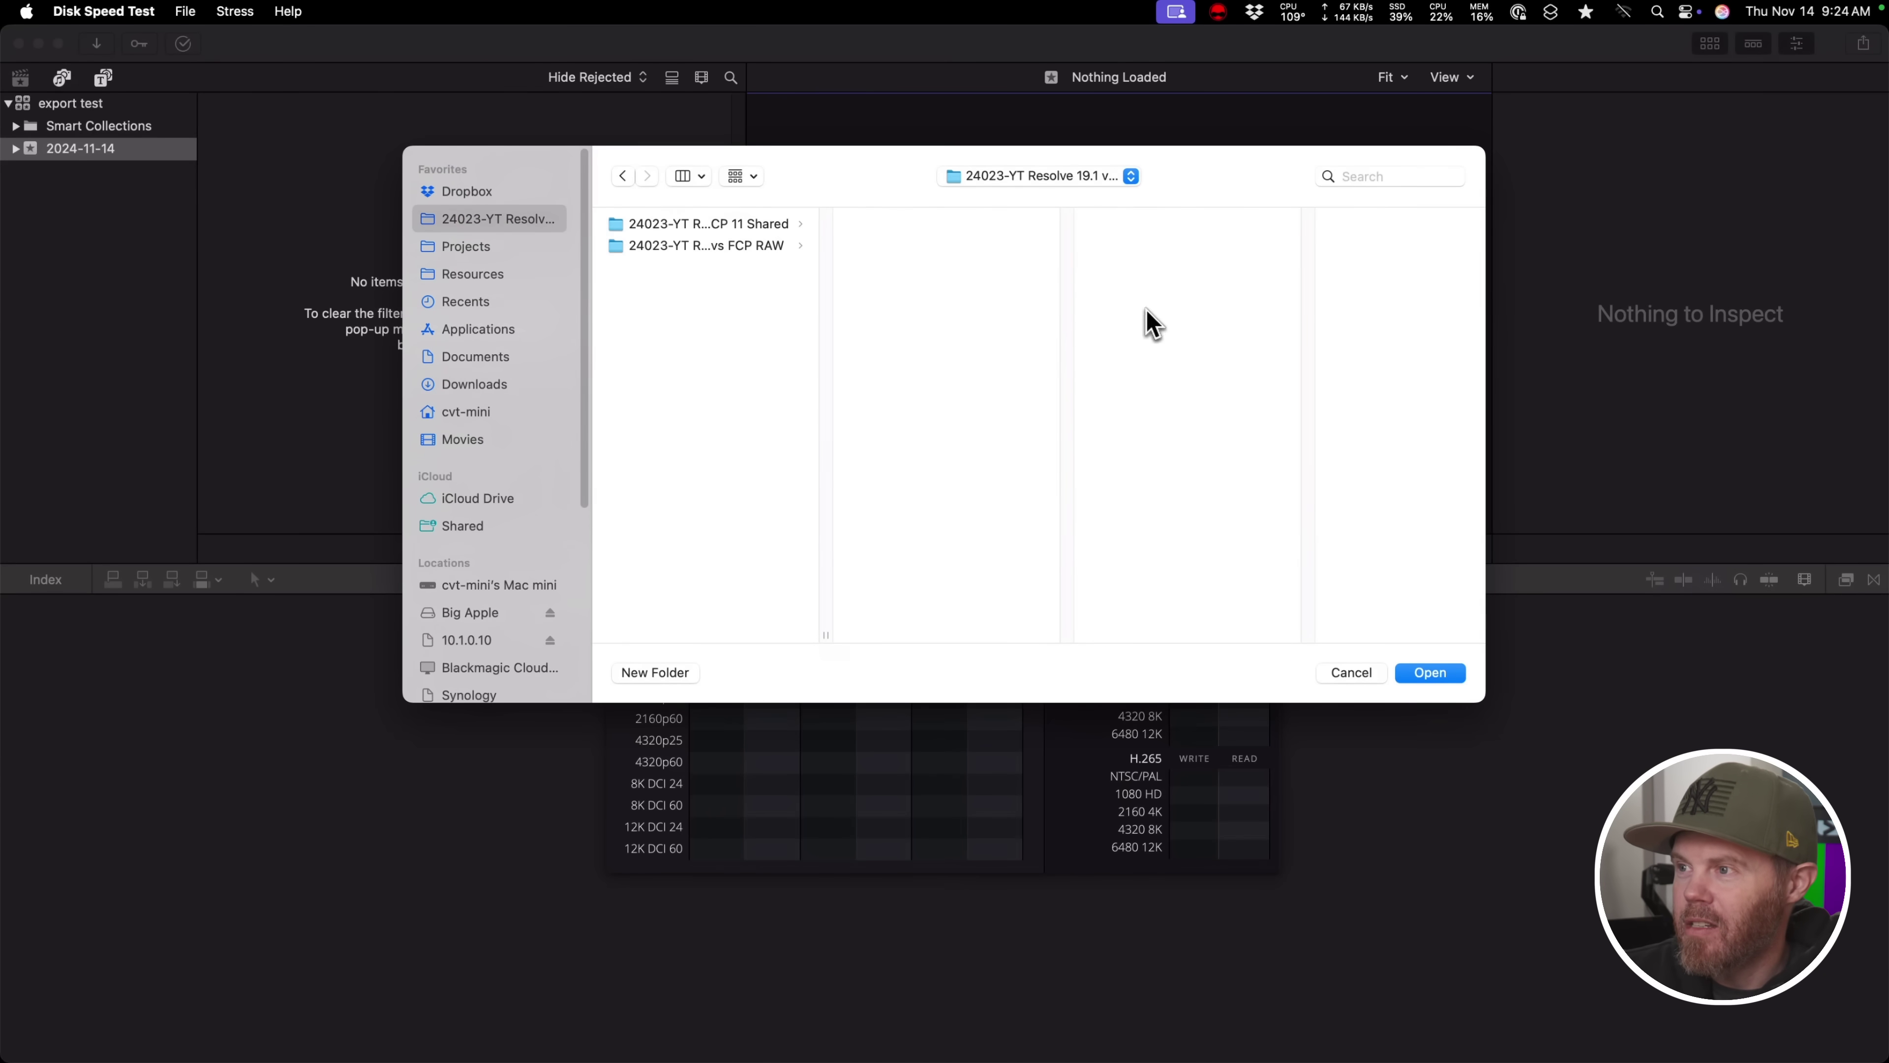
pyautogui.click(1078, 183)
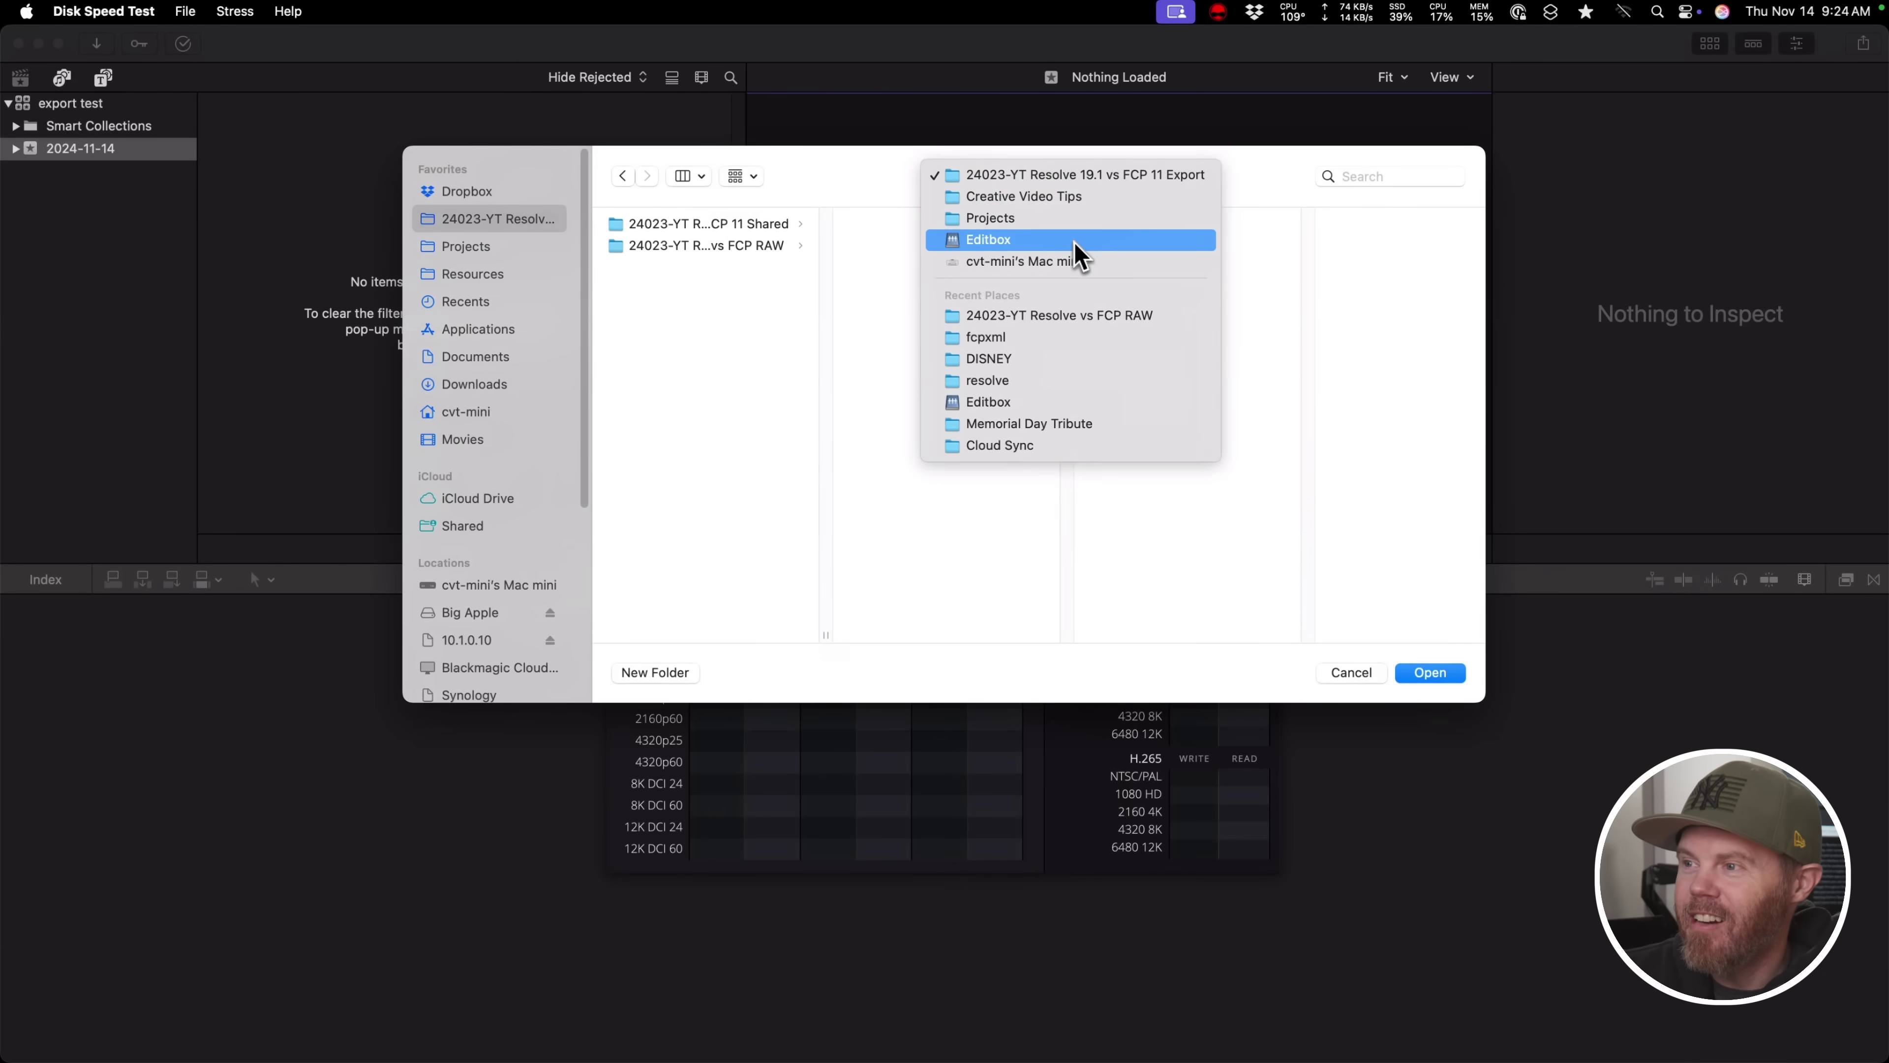
pyautogui.click(1450, 664)
pyautogui.click(1454, 674)
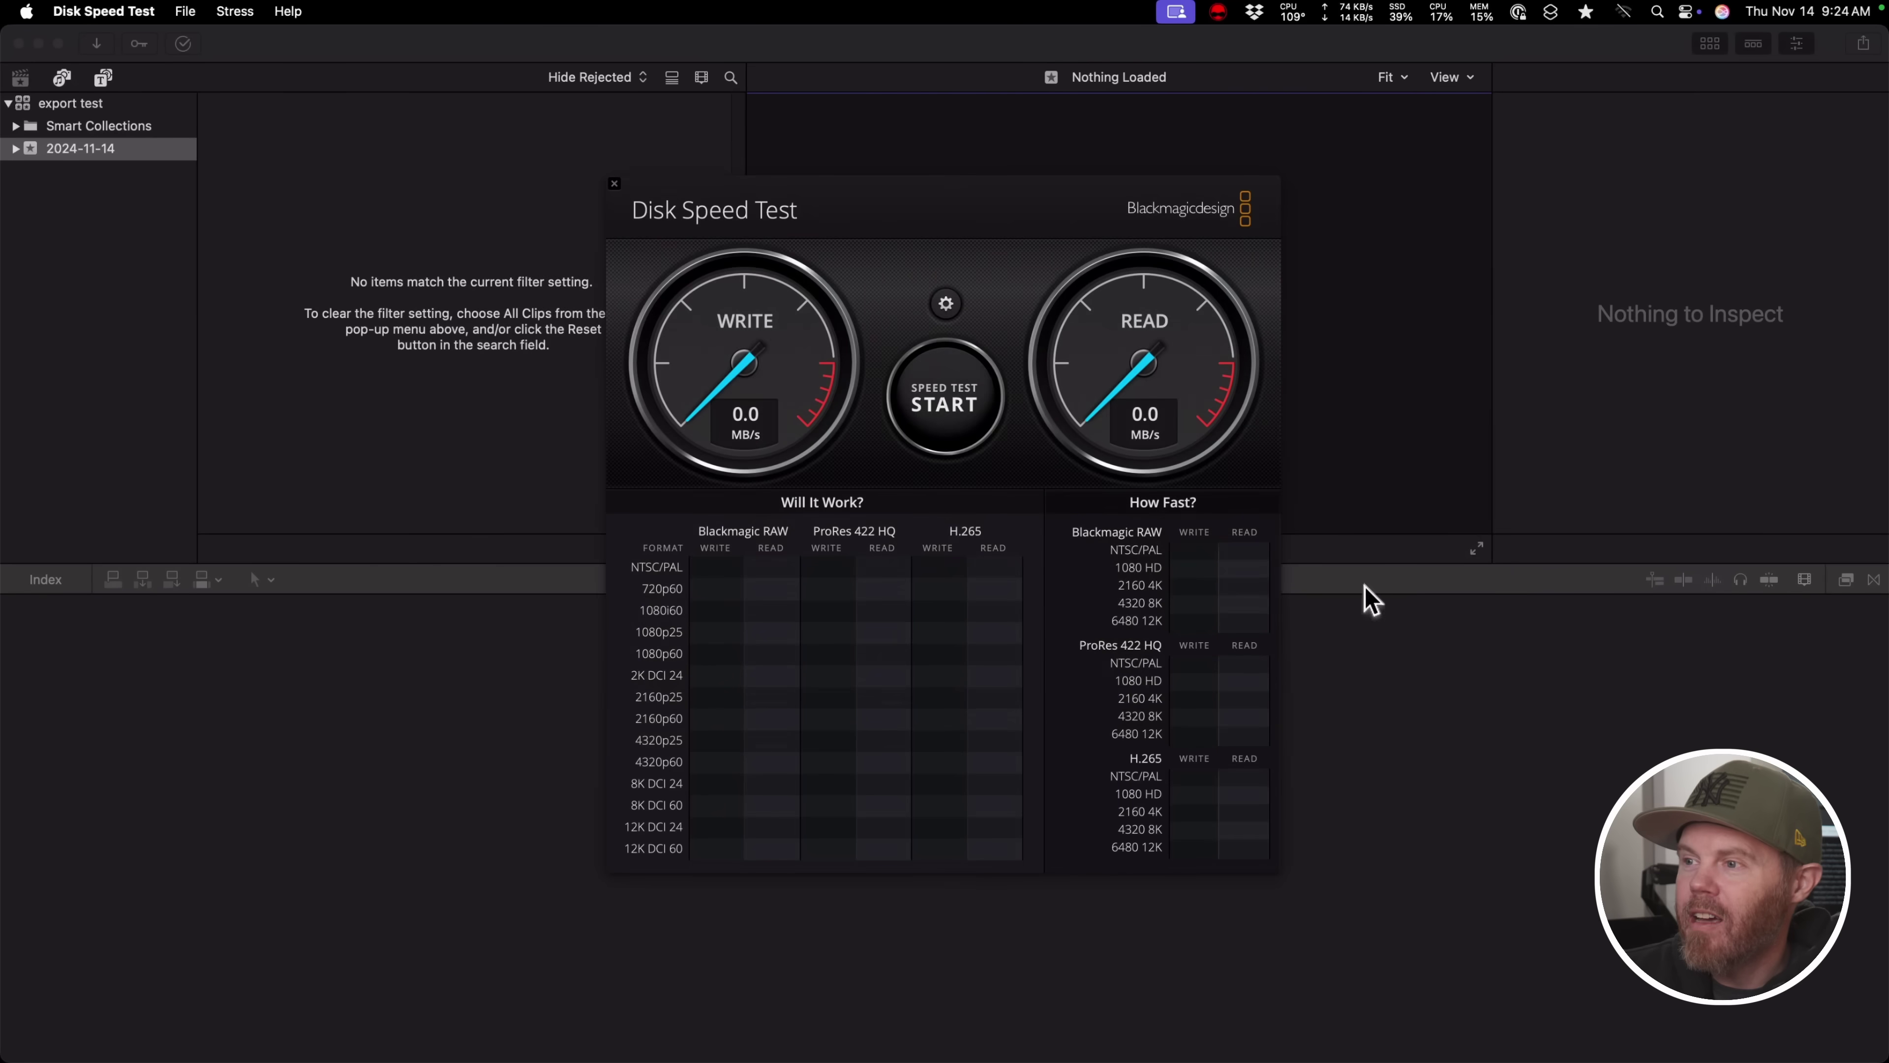
# - Run the speed test until 916.0 MB/s write and 1022.1 MB/s read appear, then close it
pyautogui.click(964, 397)
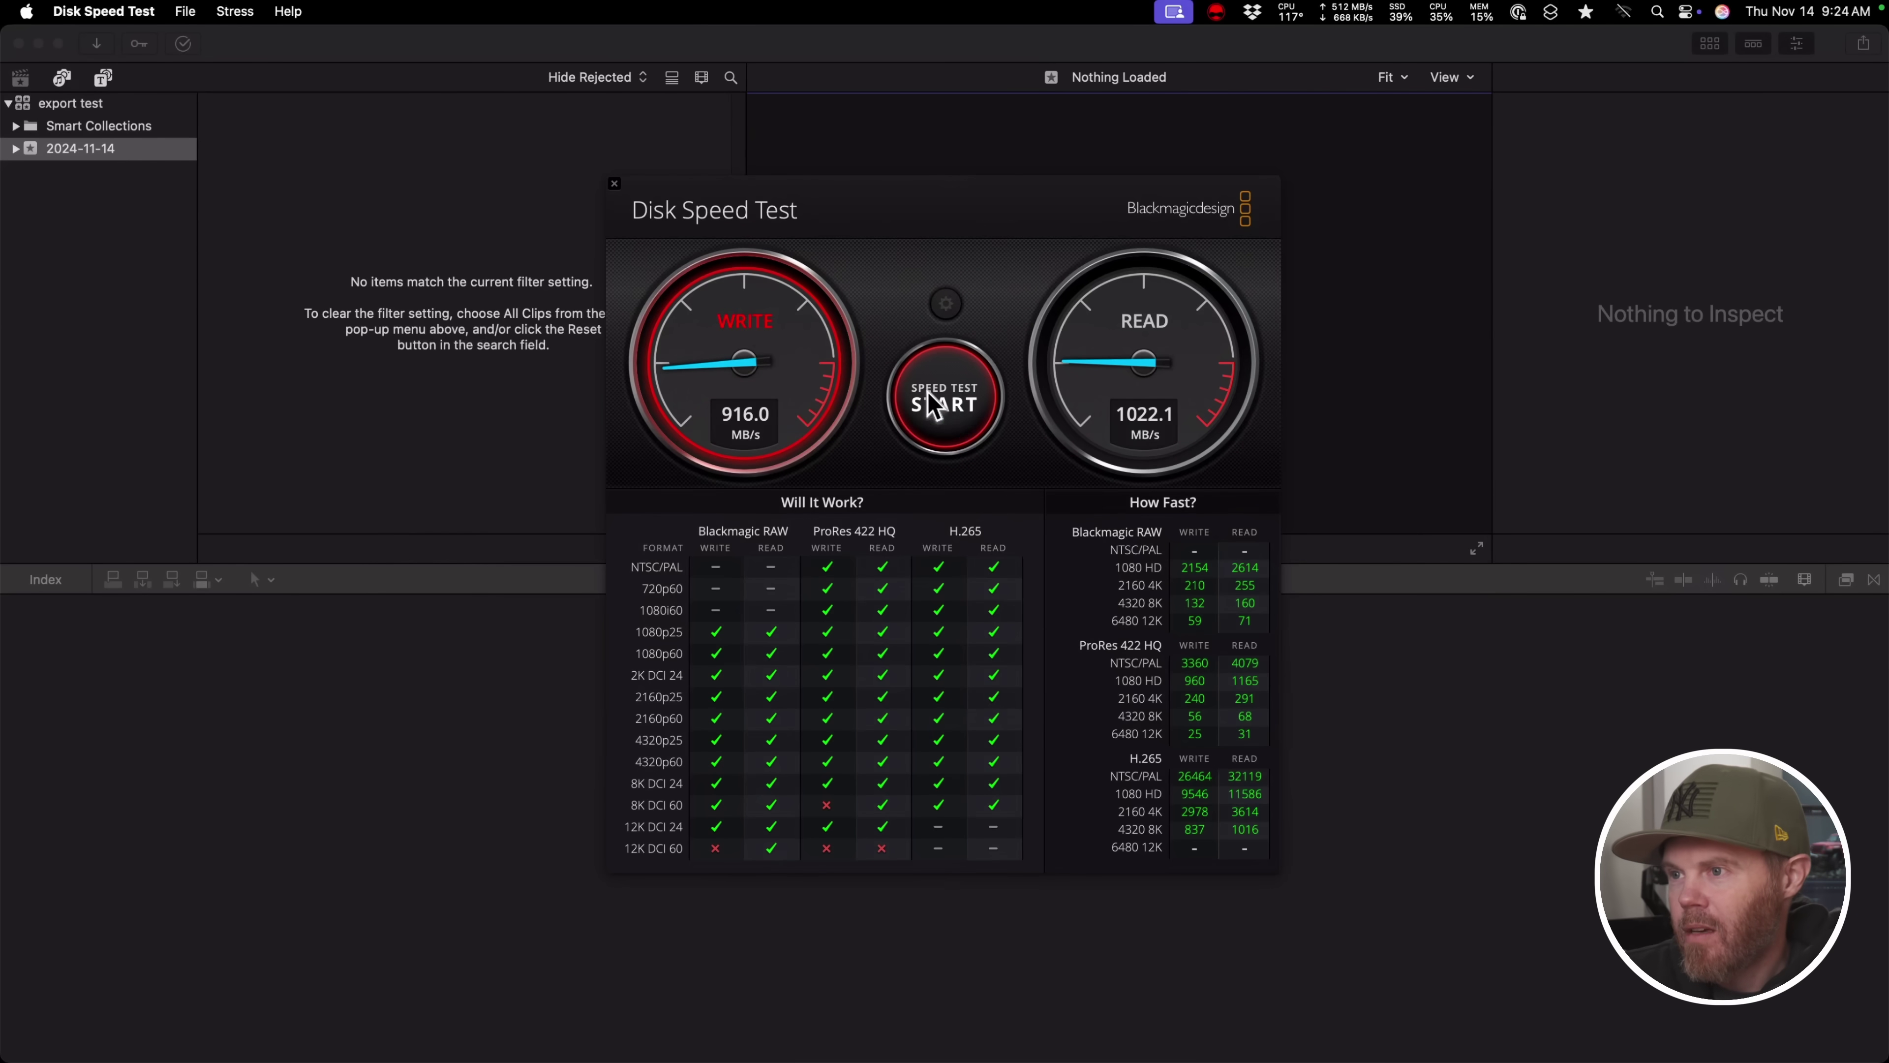
pyautogui.click(935, 404)
pyautogui.click(614, 184)
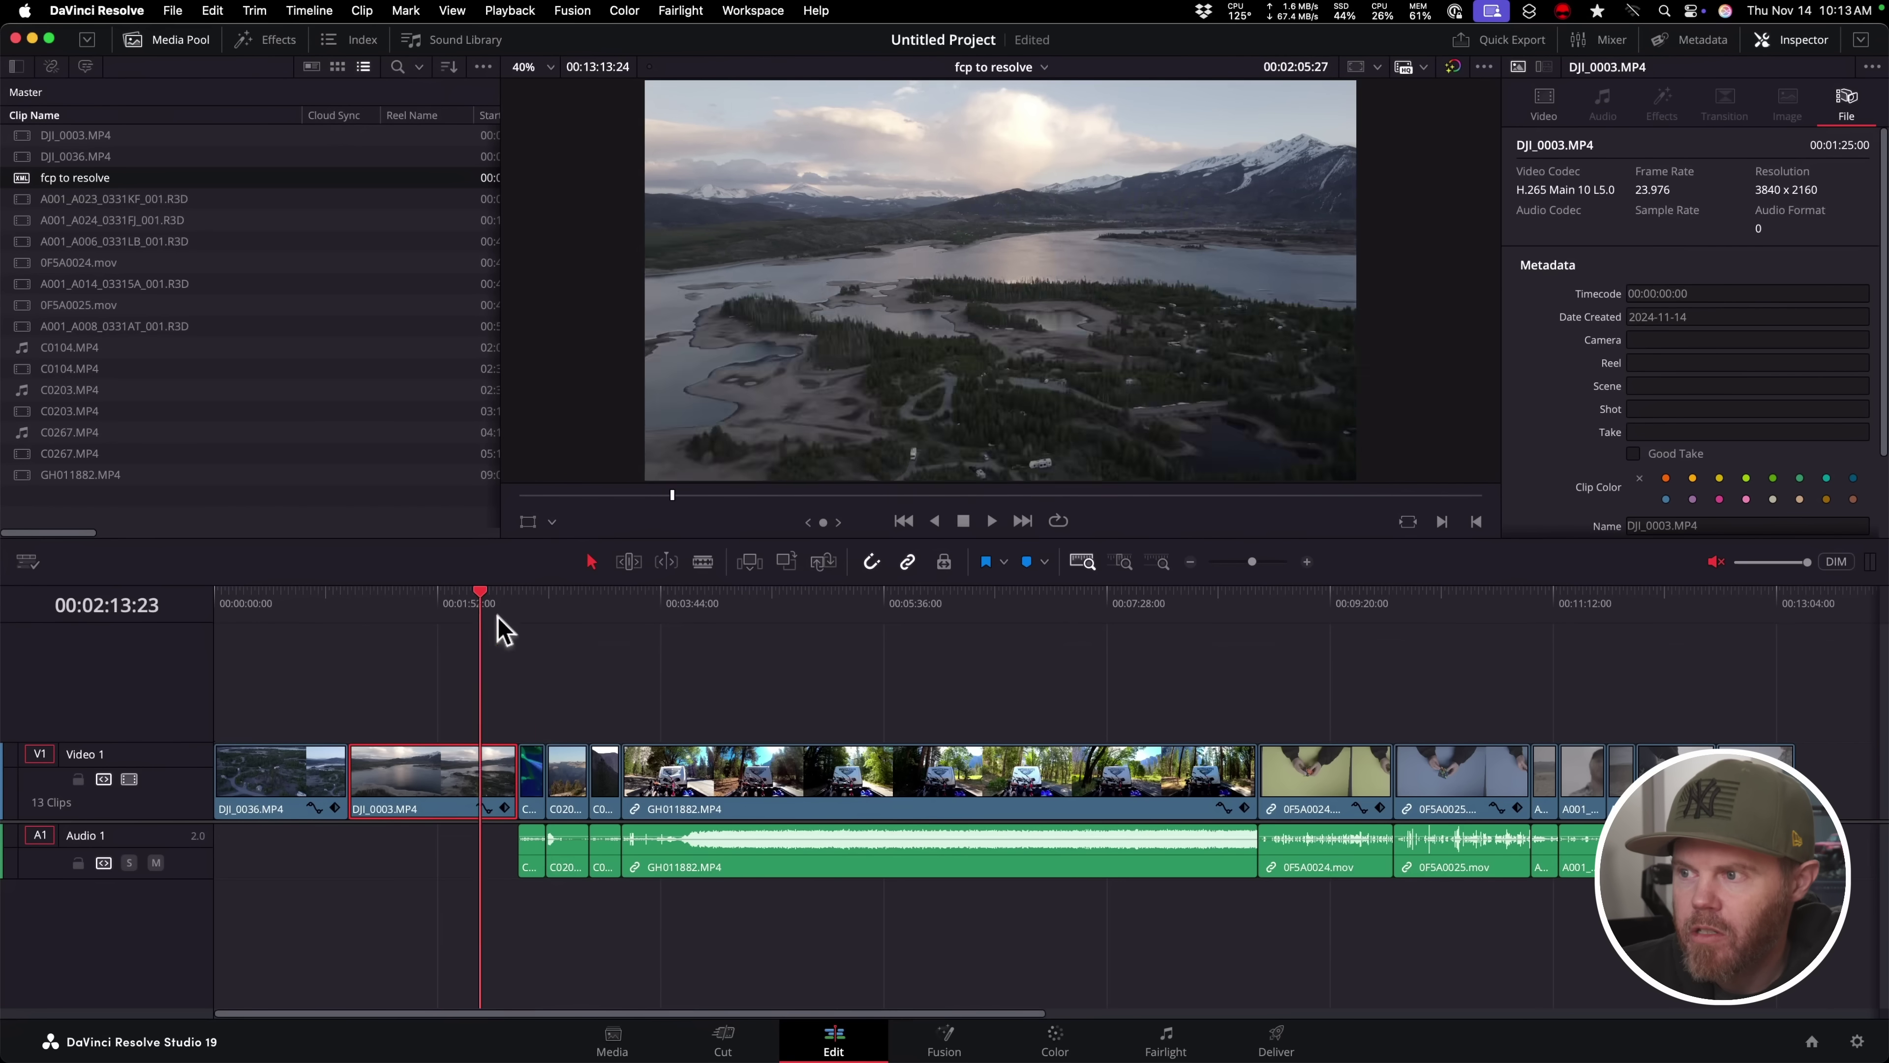
# - Drag the playhead further along the timeline
pyautogui.moveTo(498, 625); pyautogui.dragTo(1764, 625)
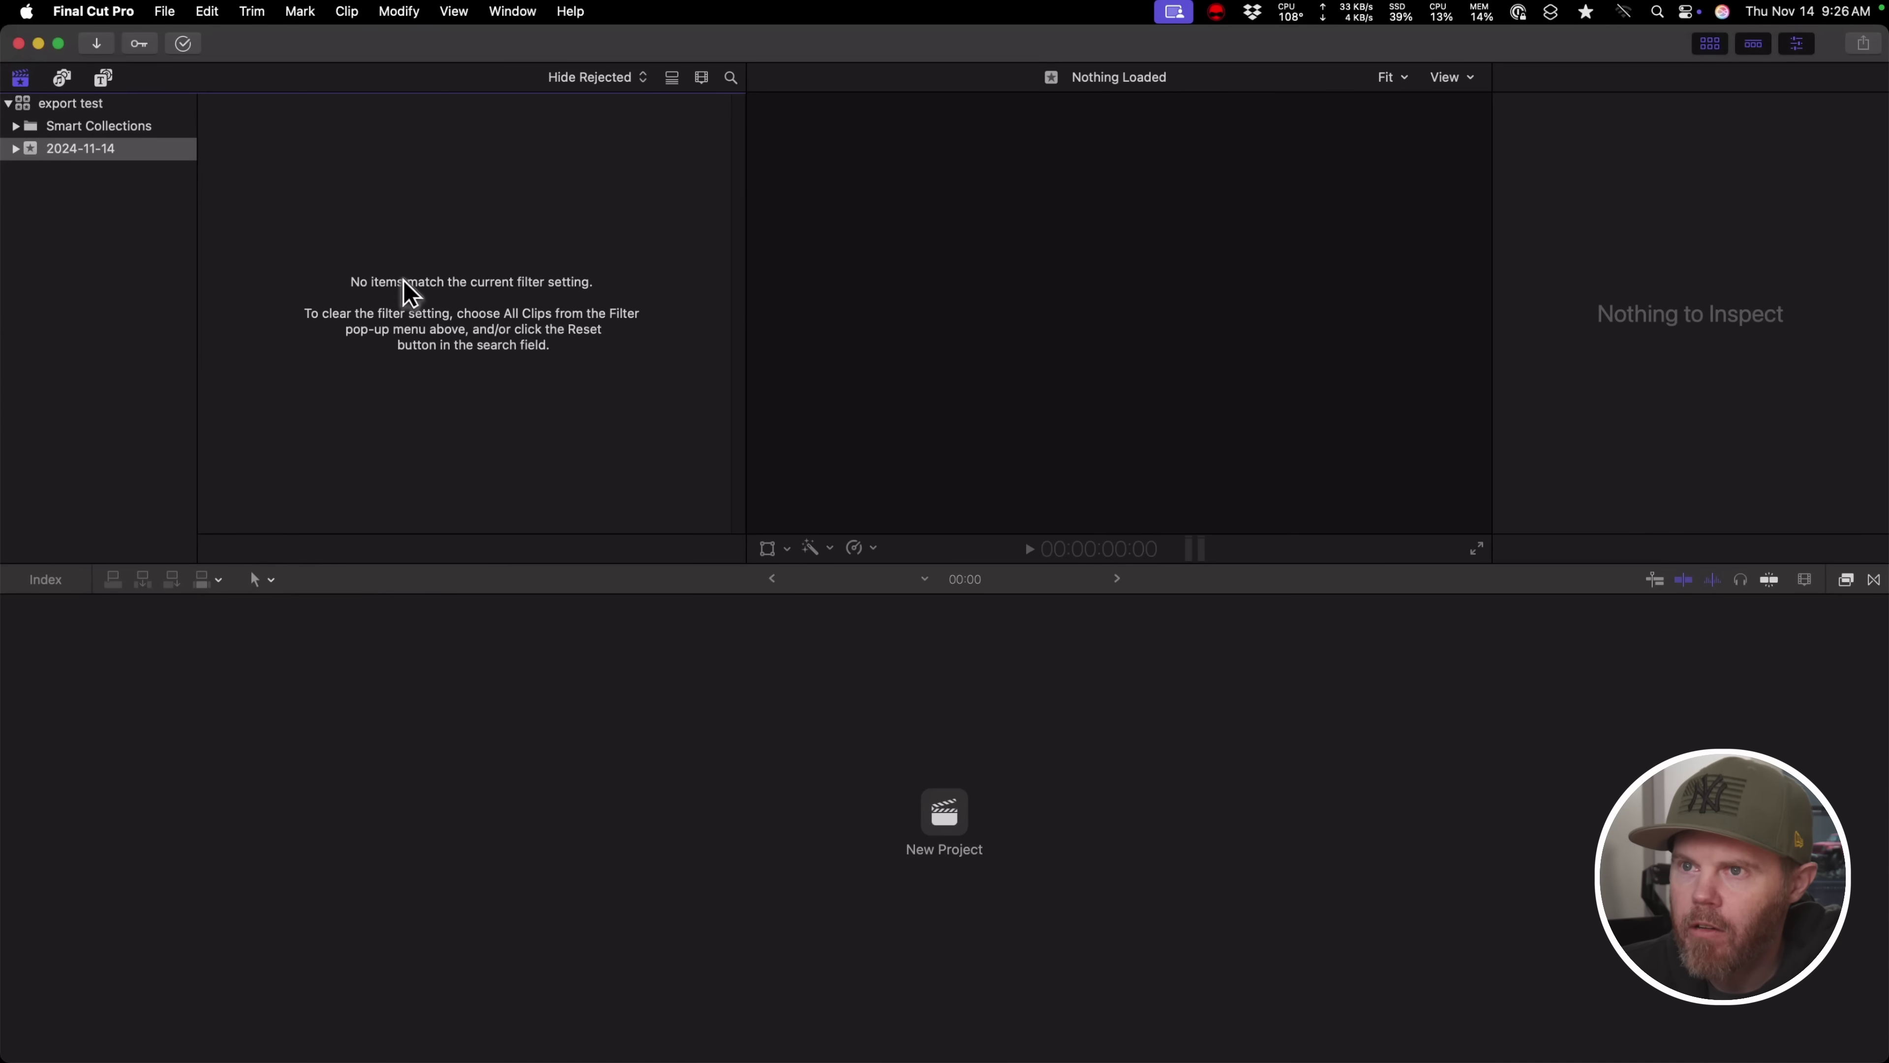
pyautogui.click(96, 12)
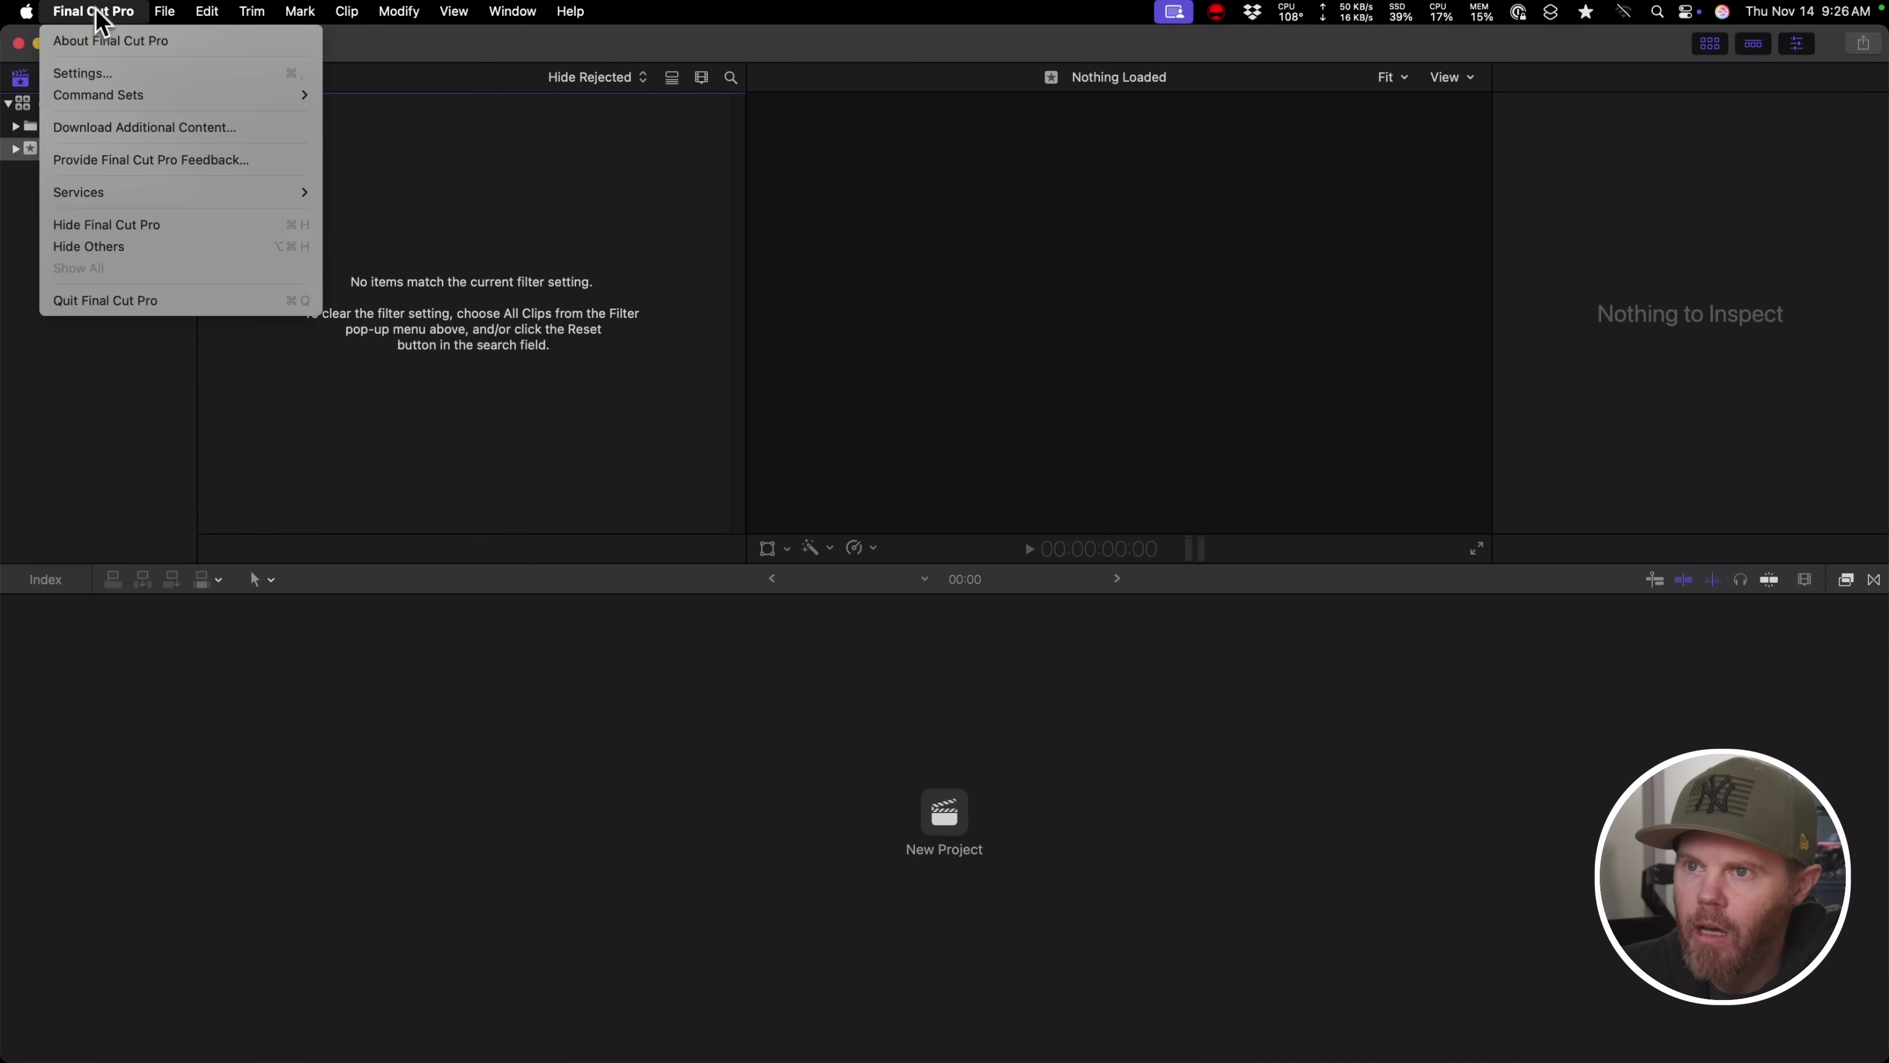
pyautogui.click(152, 72)
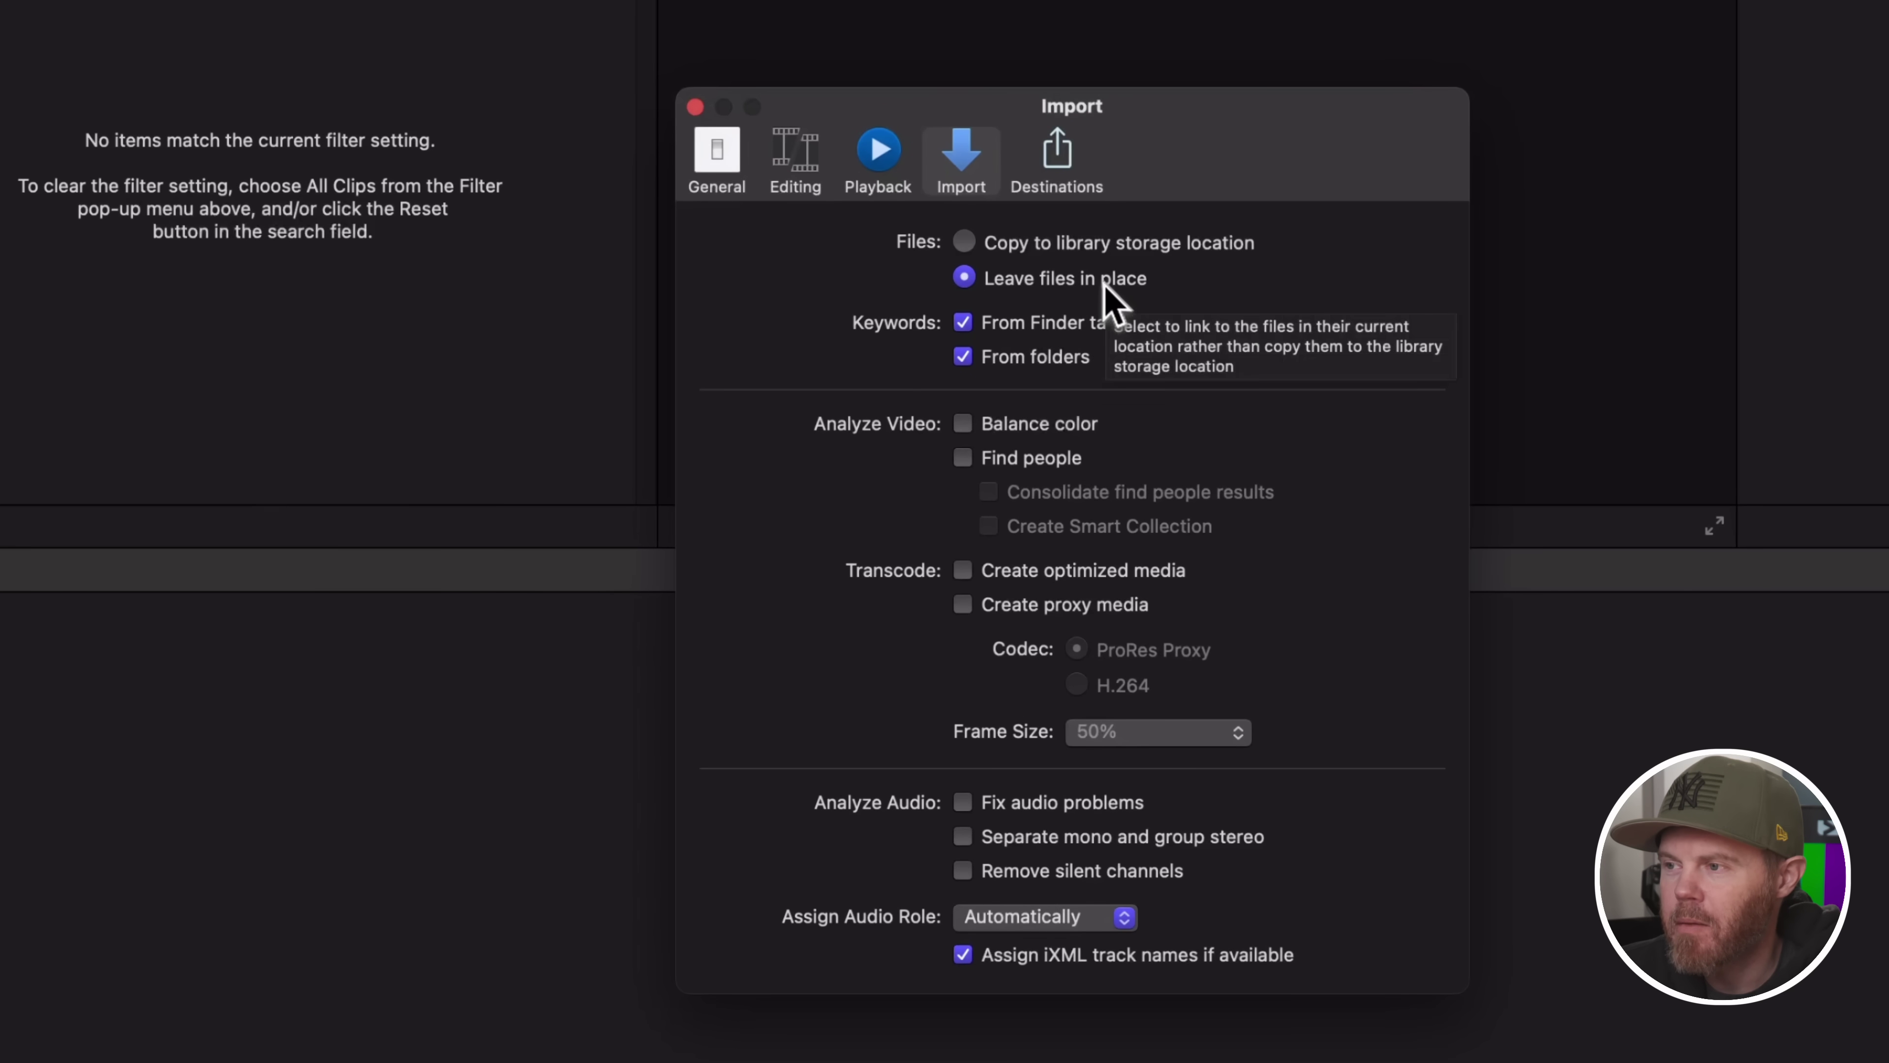
pyautogui.click(1108, 245)
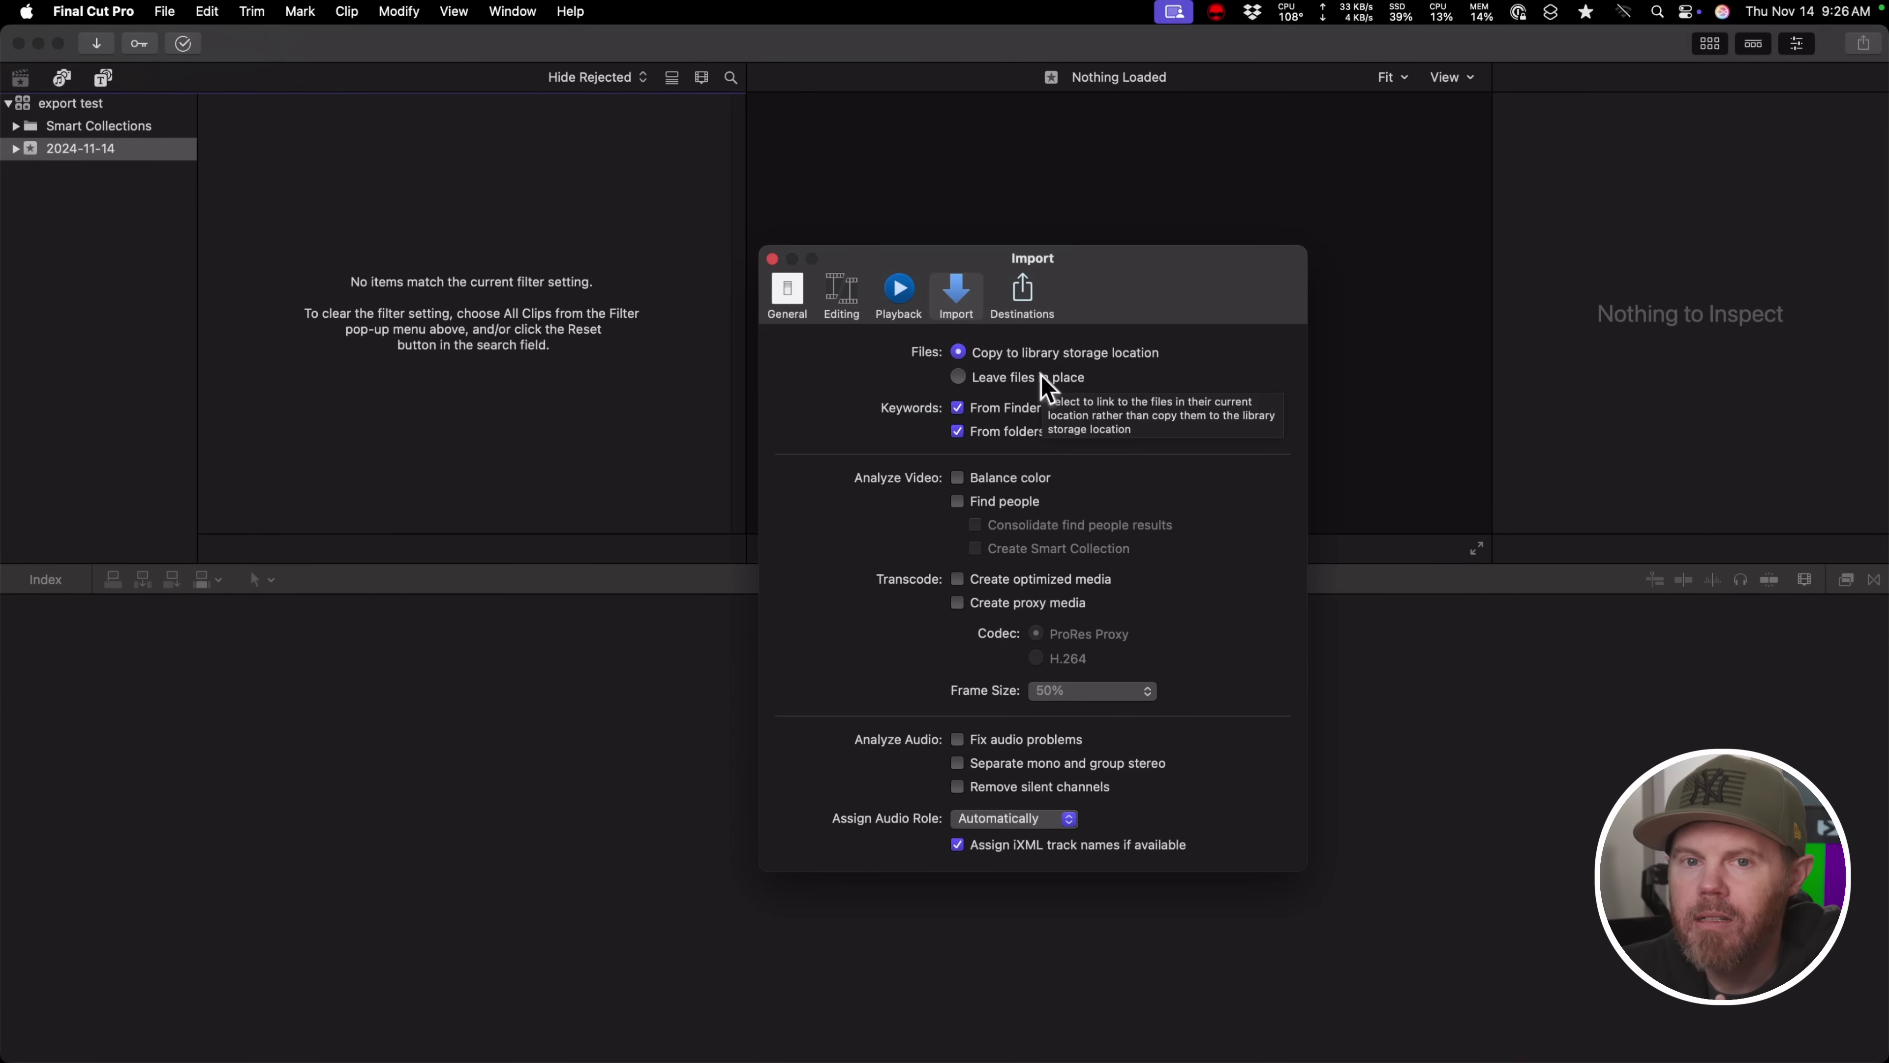
pyautogui.click(1038, 379)
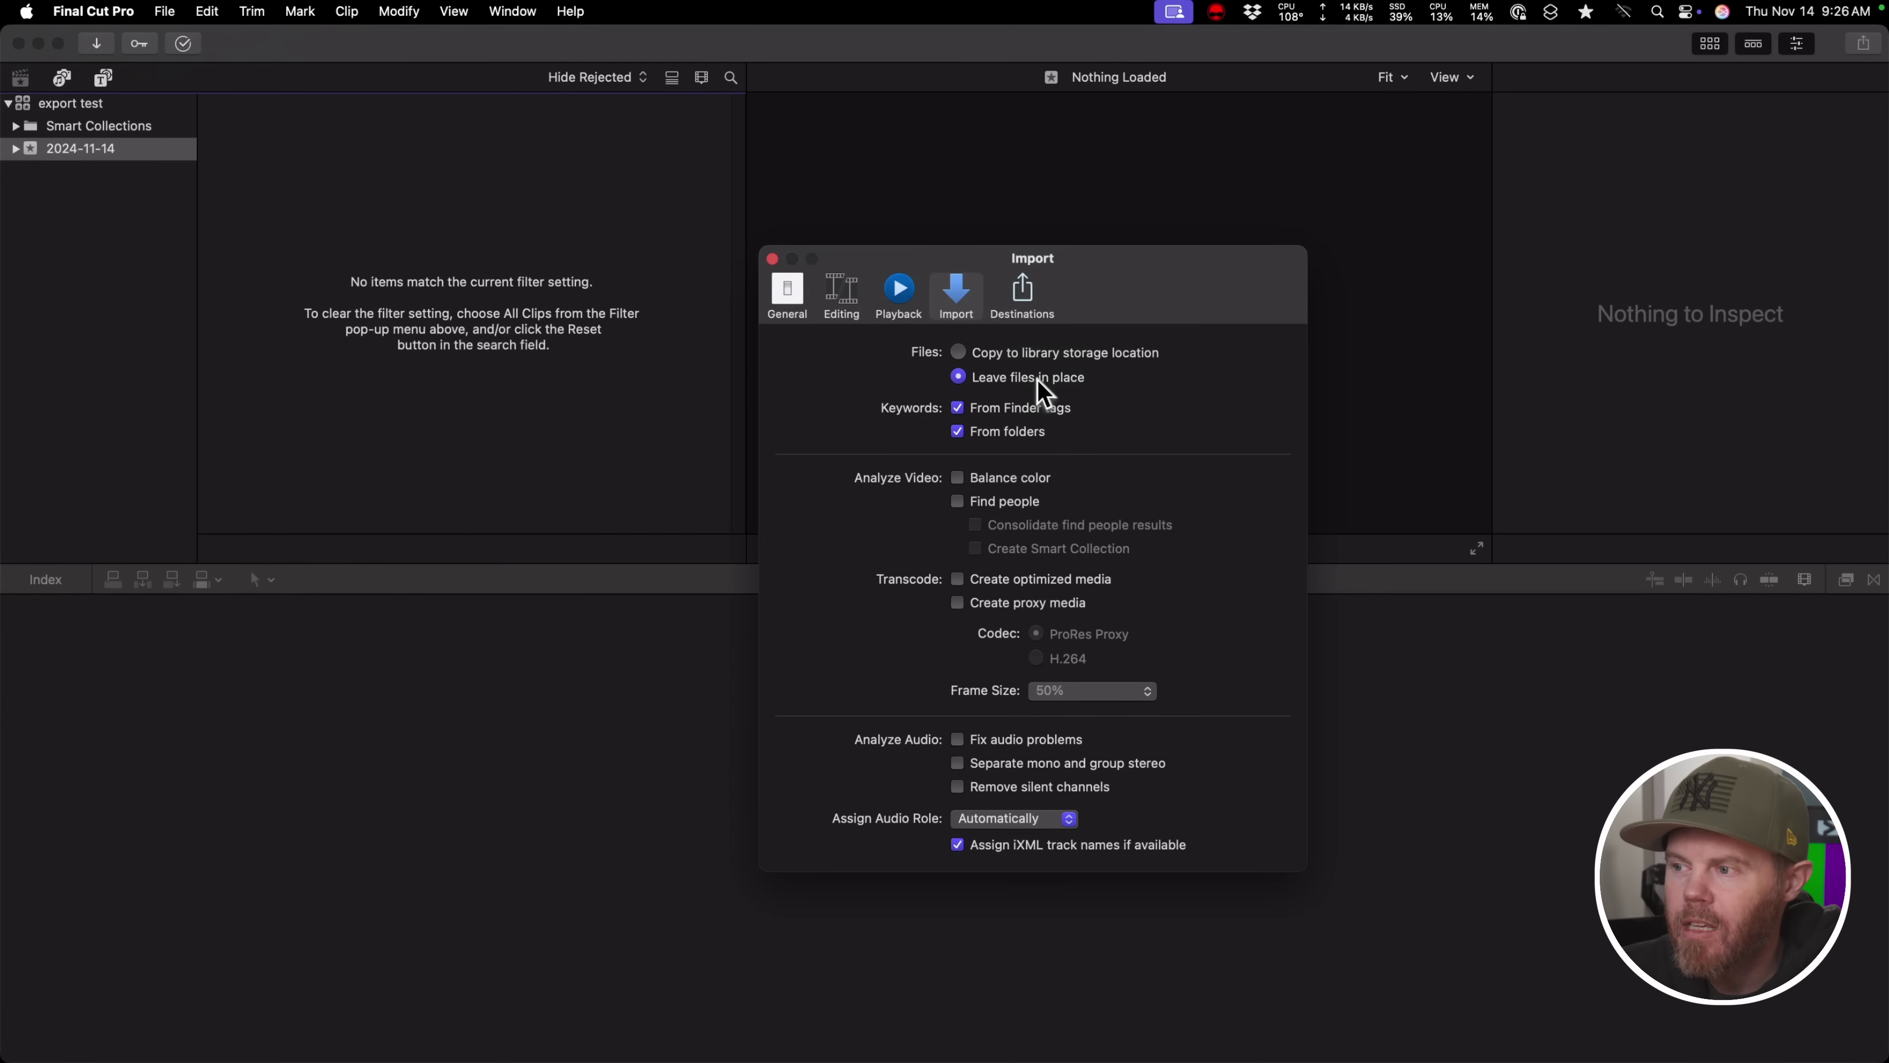
pyautogui.click(773, 259)
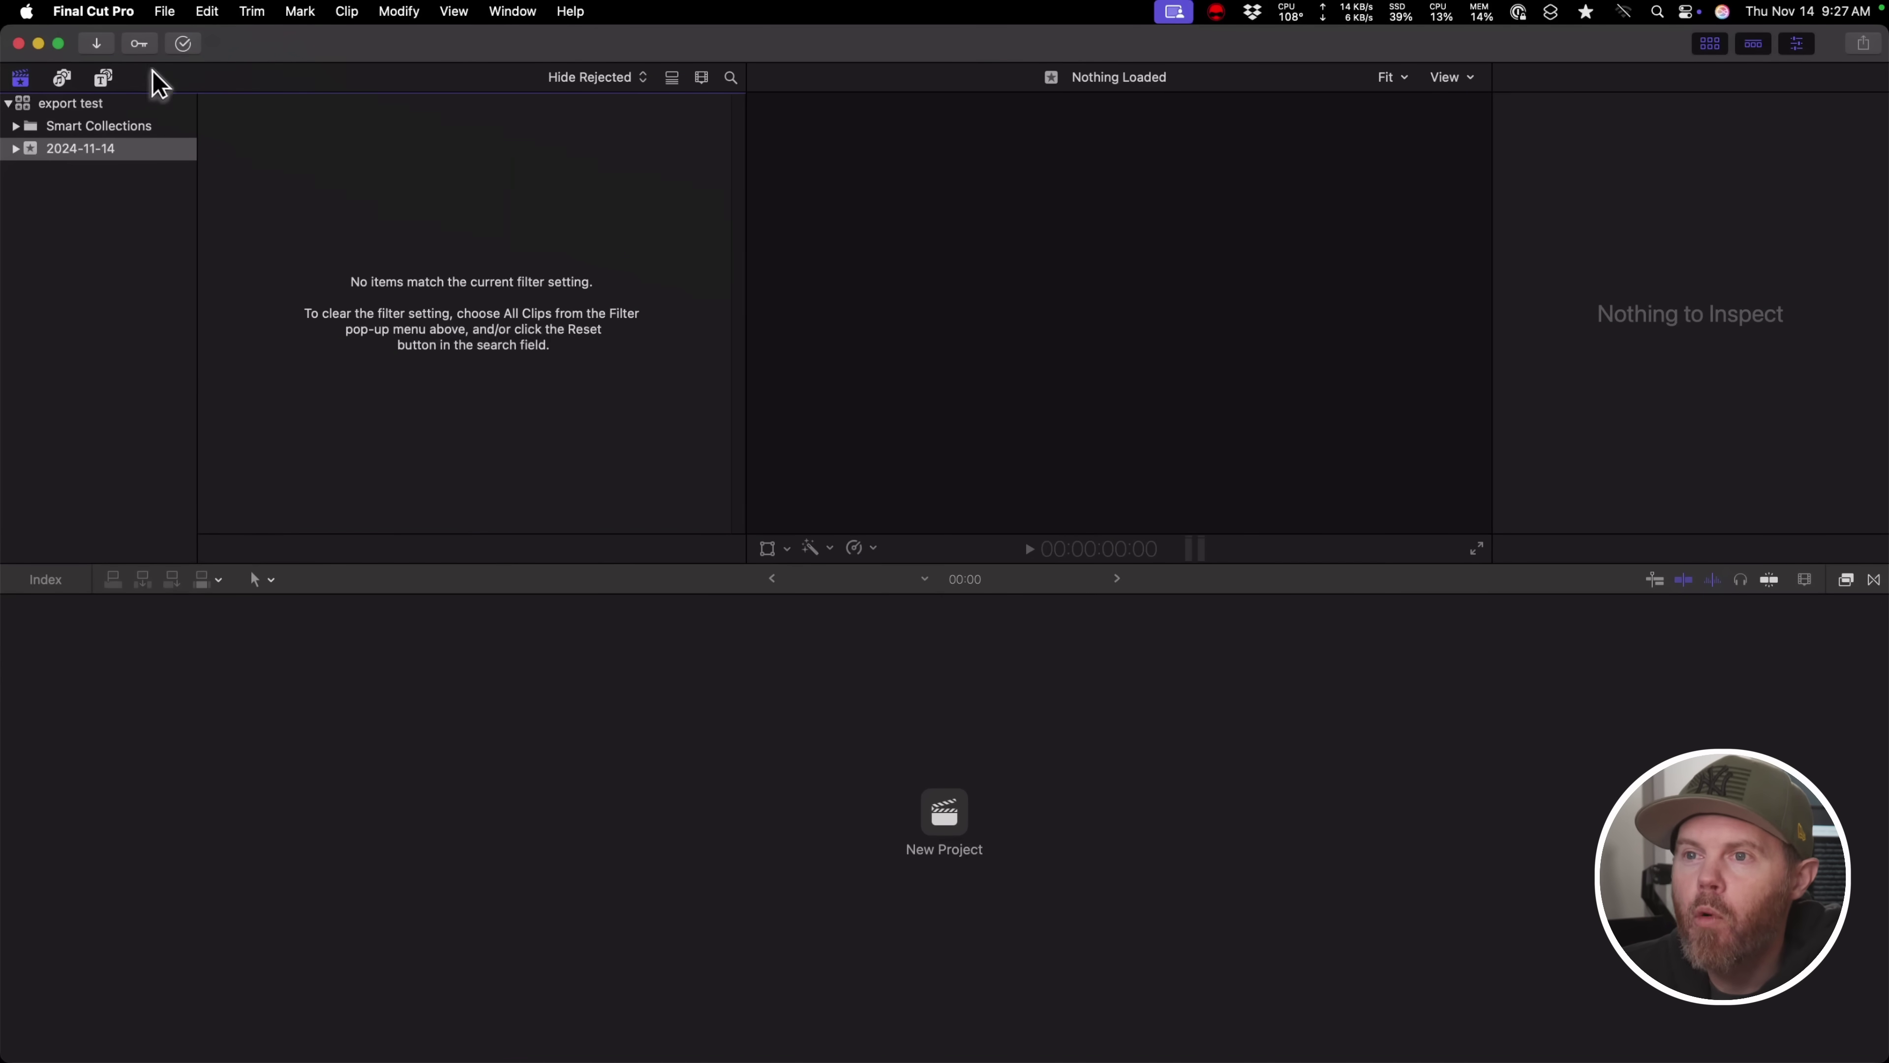
# - In Media Import, browse the Editbox drive to the MediaFiles folder inside Resolve vs FCP 11.dra
pyautogui.click(99, 45)
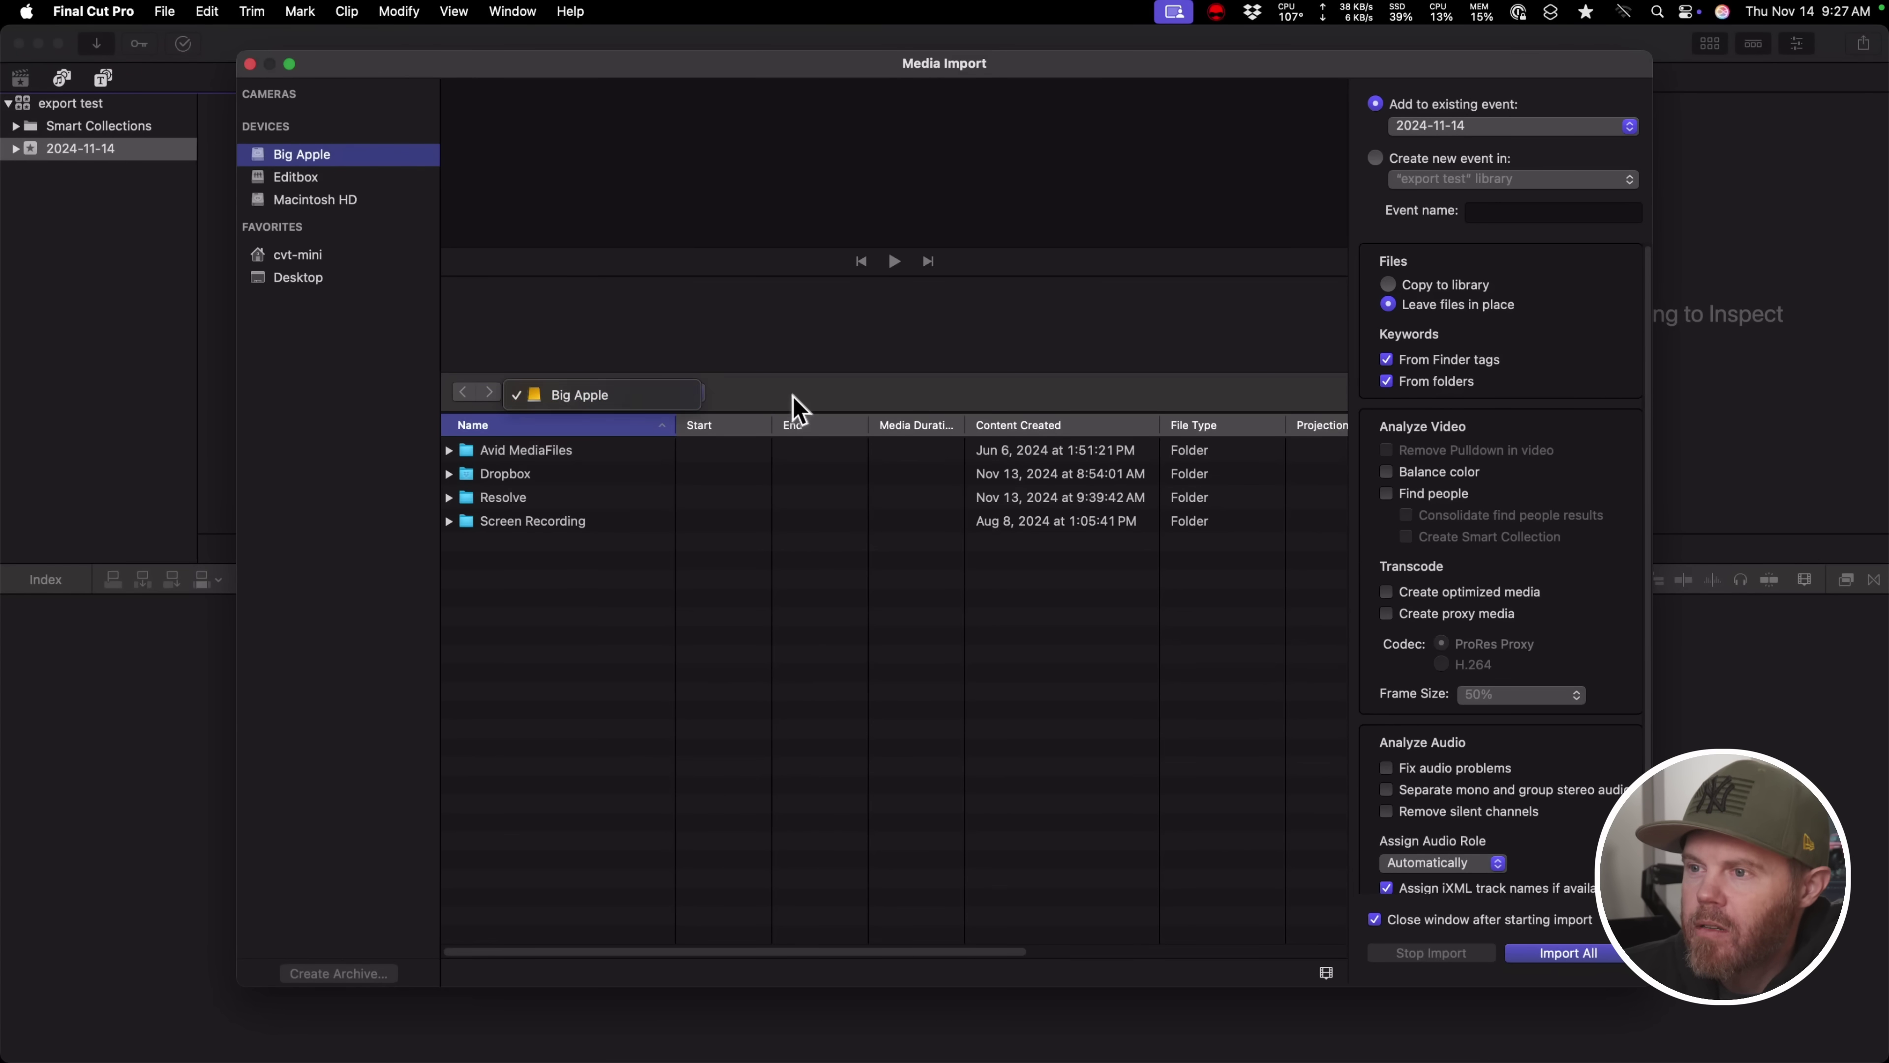
pyautogui.click(321, 177)
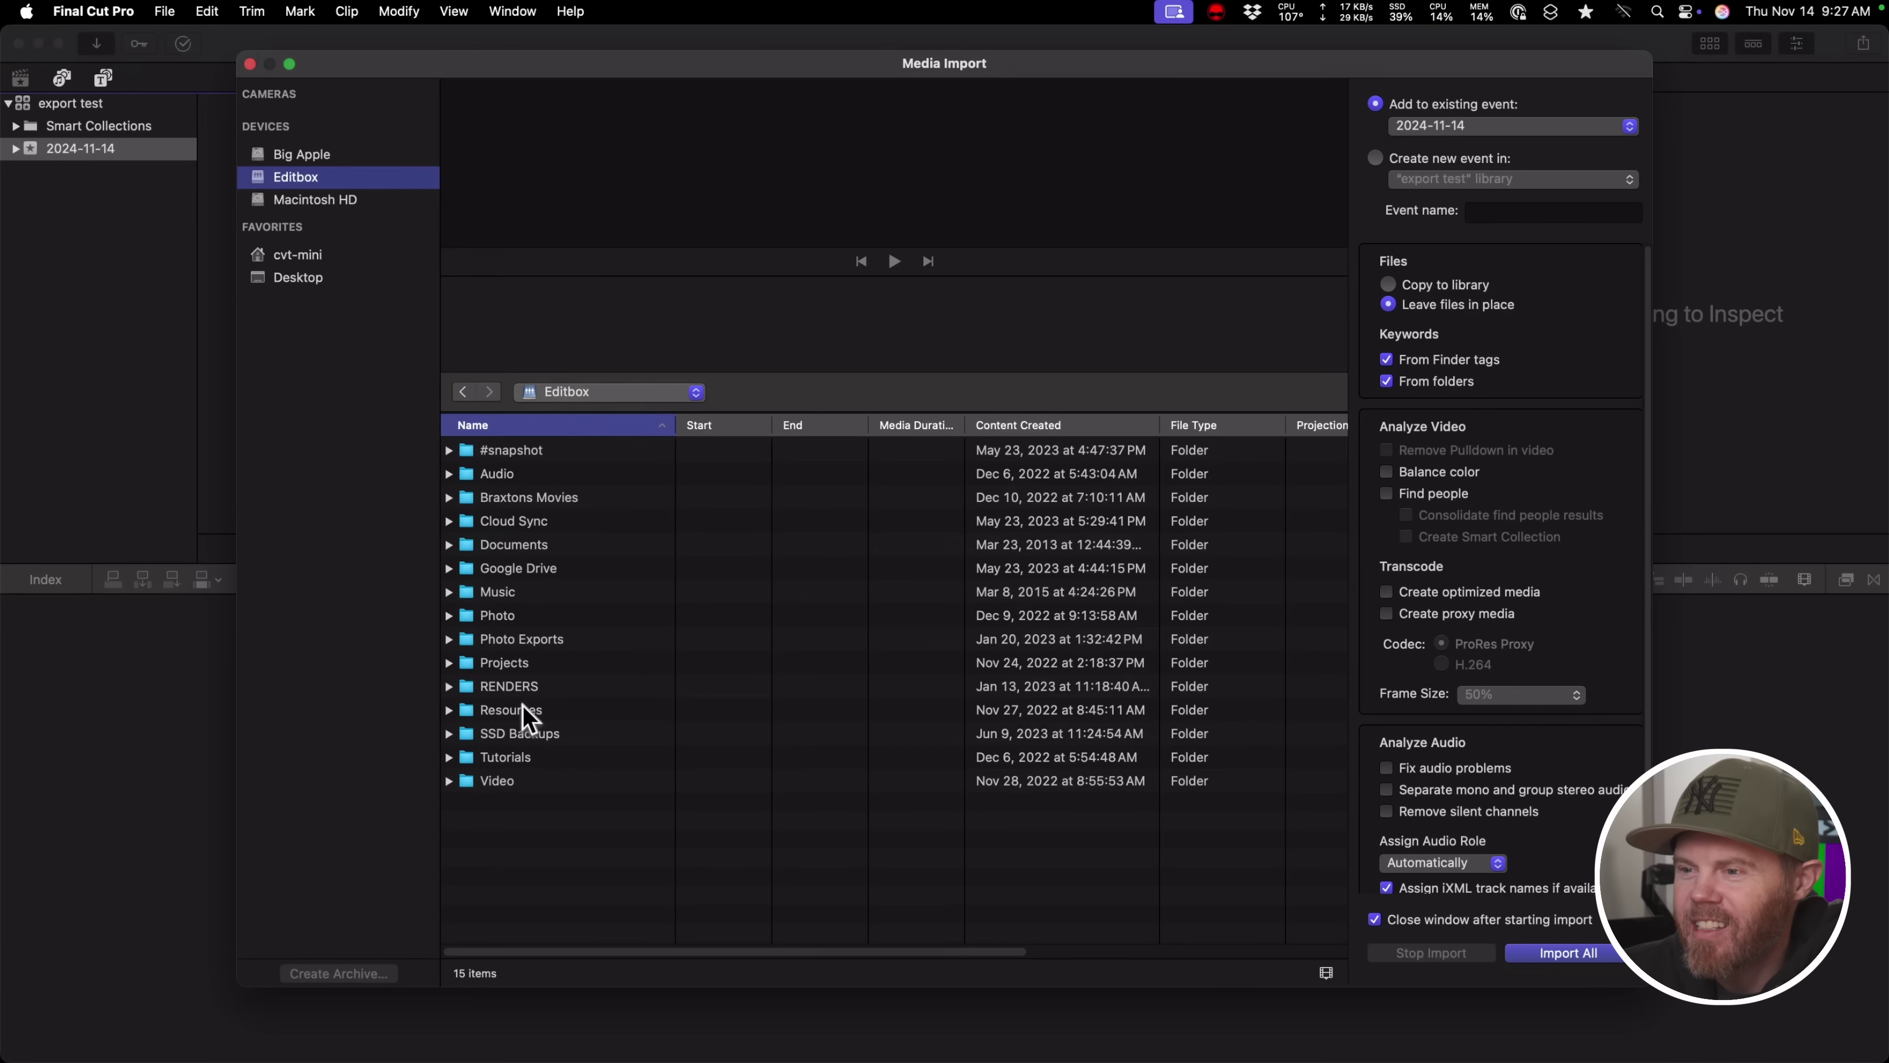
pyautogui.doubleClick(513, 662)
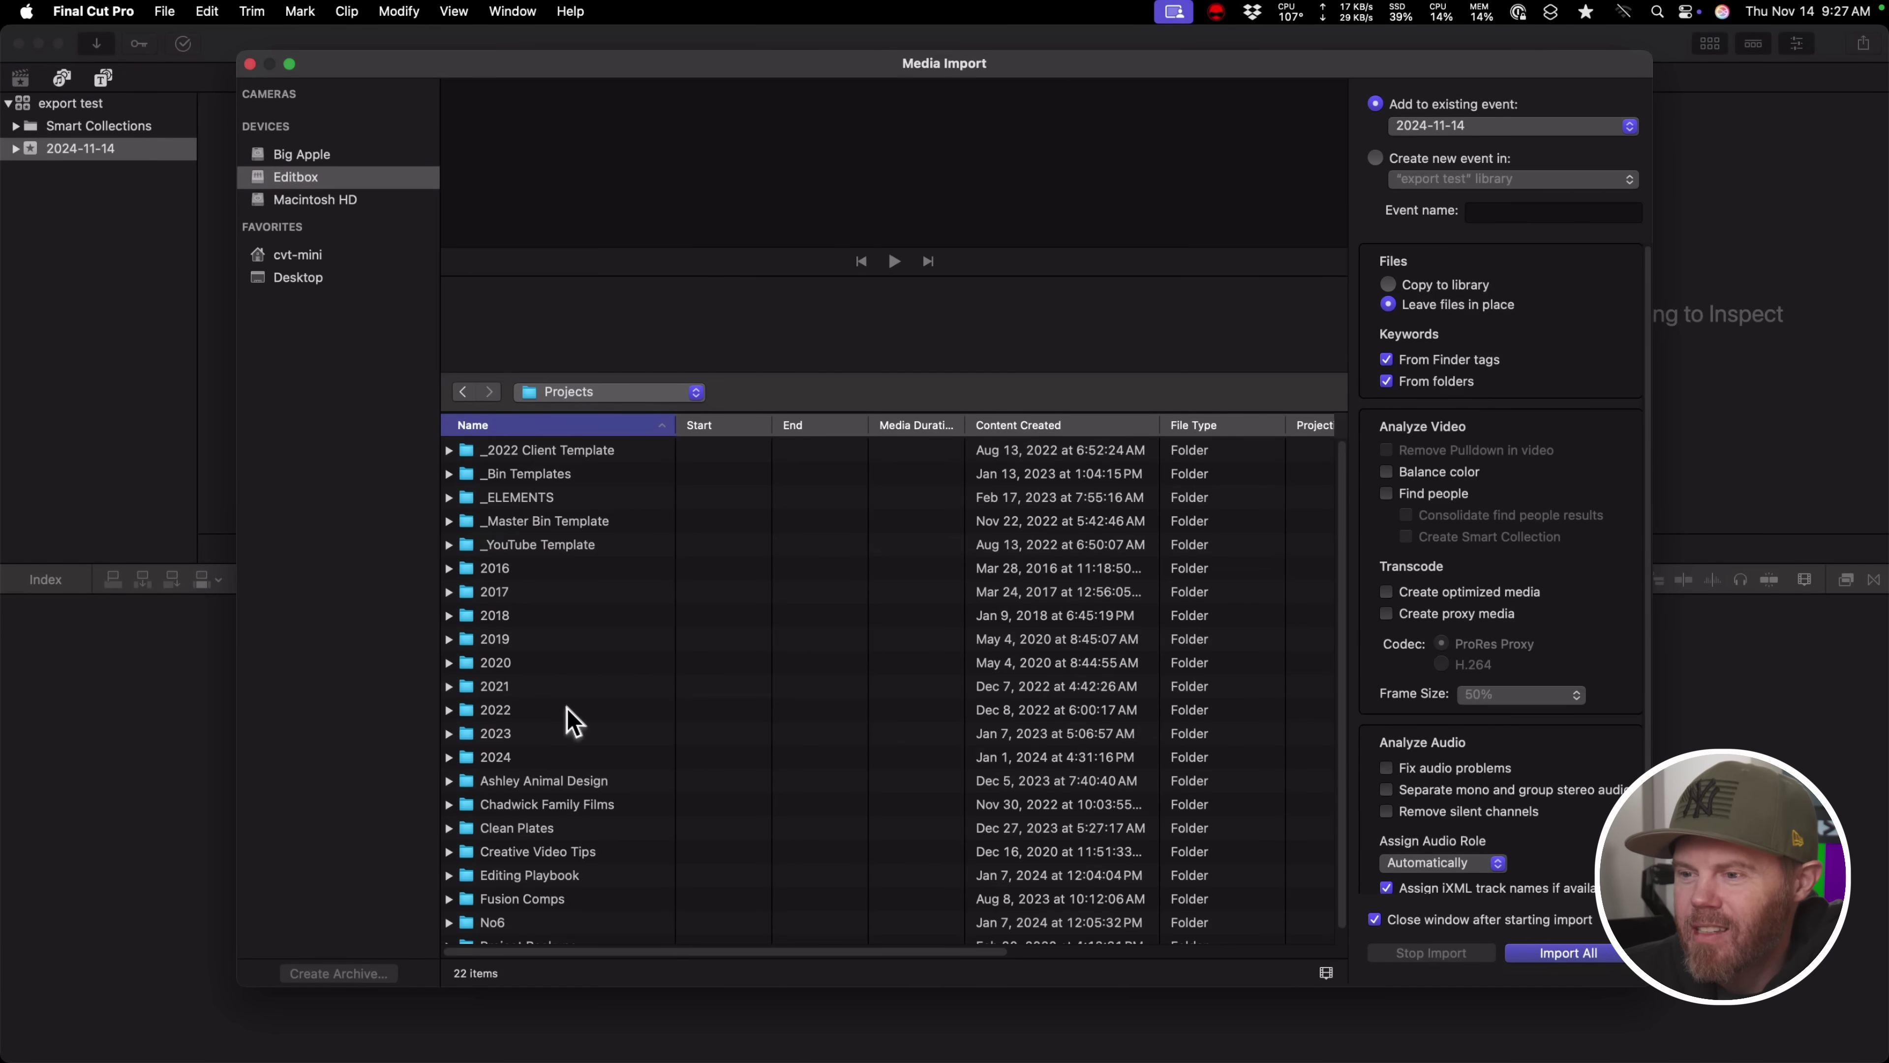
pyautogui.scroll(-1, 572, 744)
pyautogui.doubleClick(580, 841)
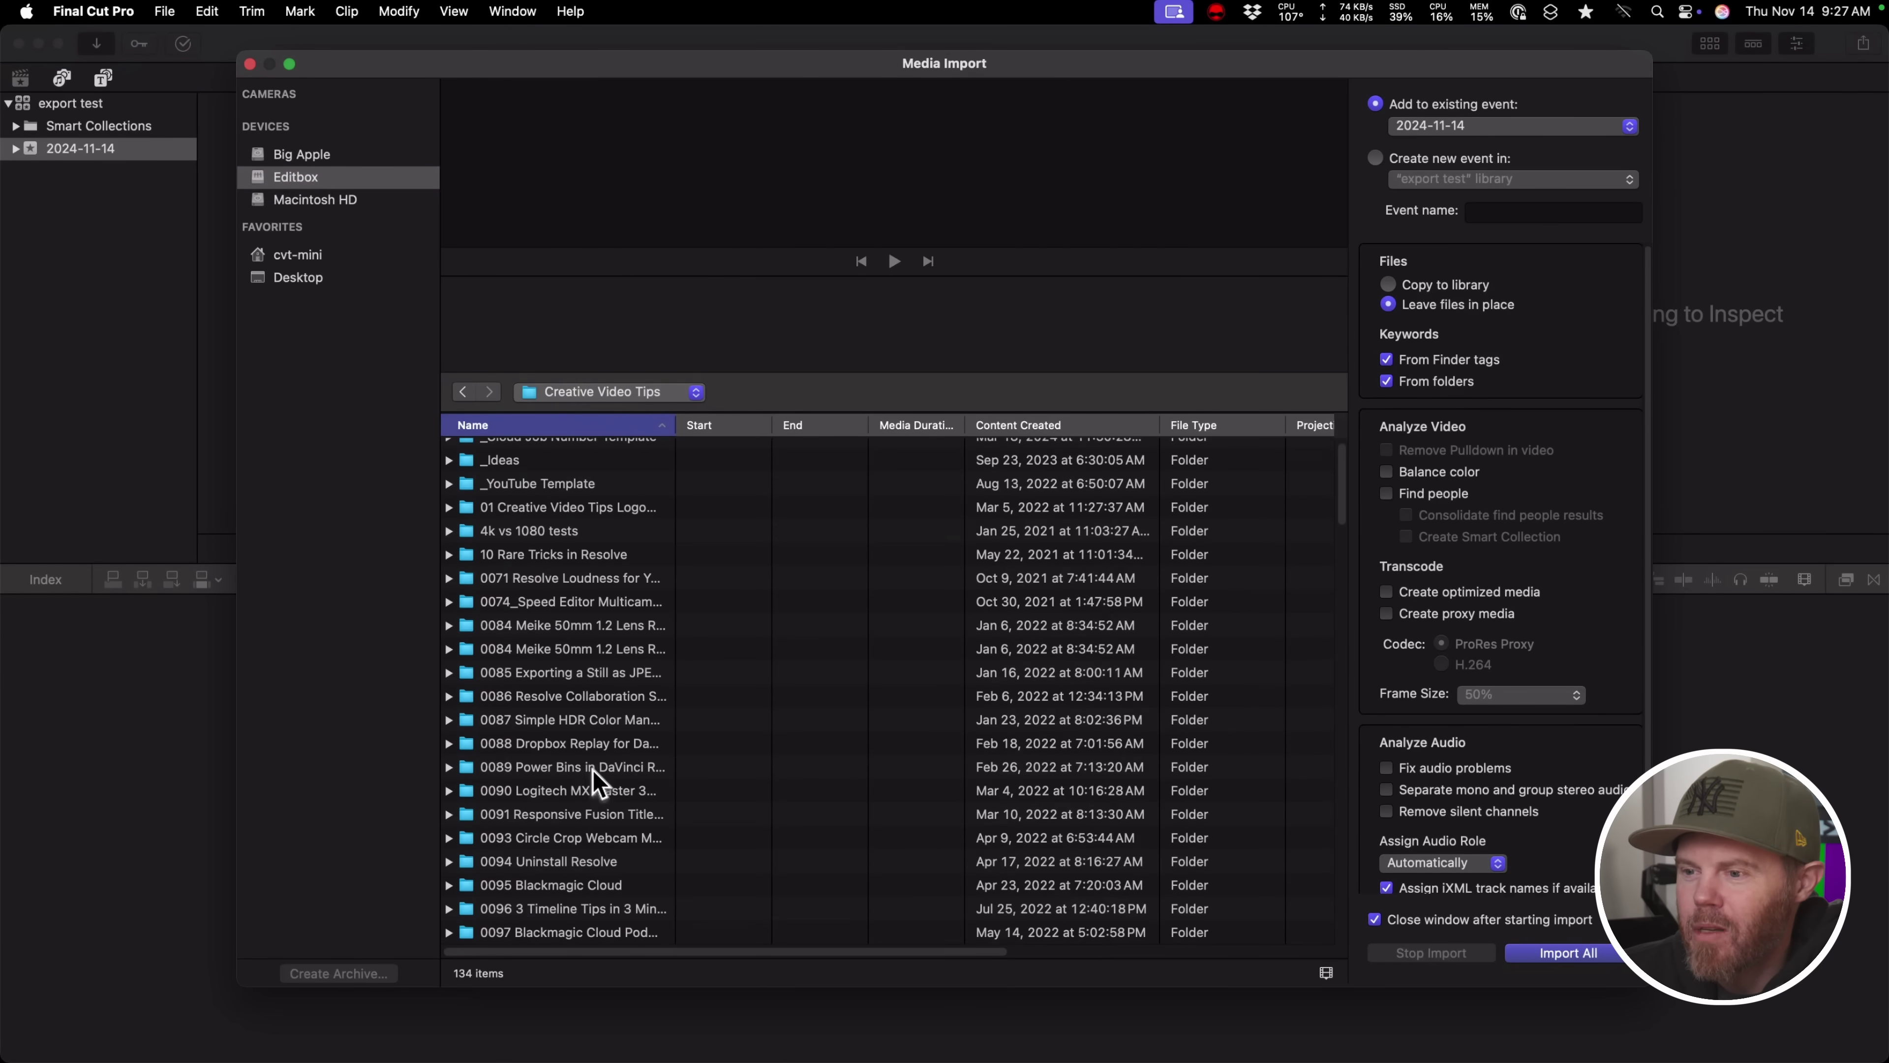
pyautogui.scroll(-15, 594, 781)
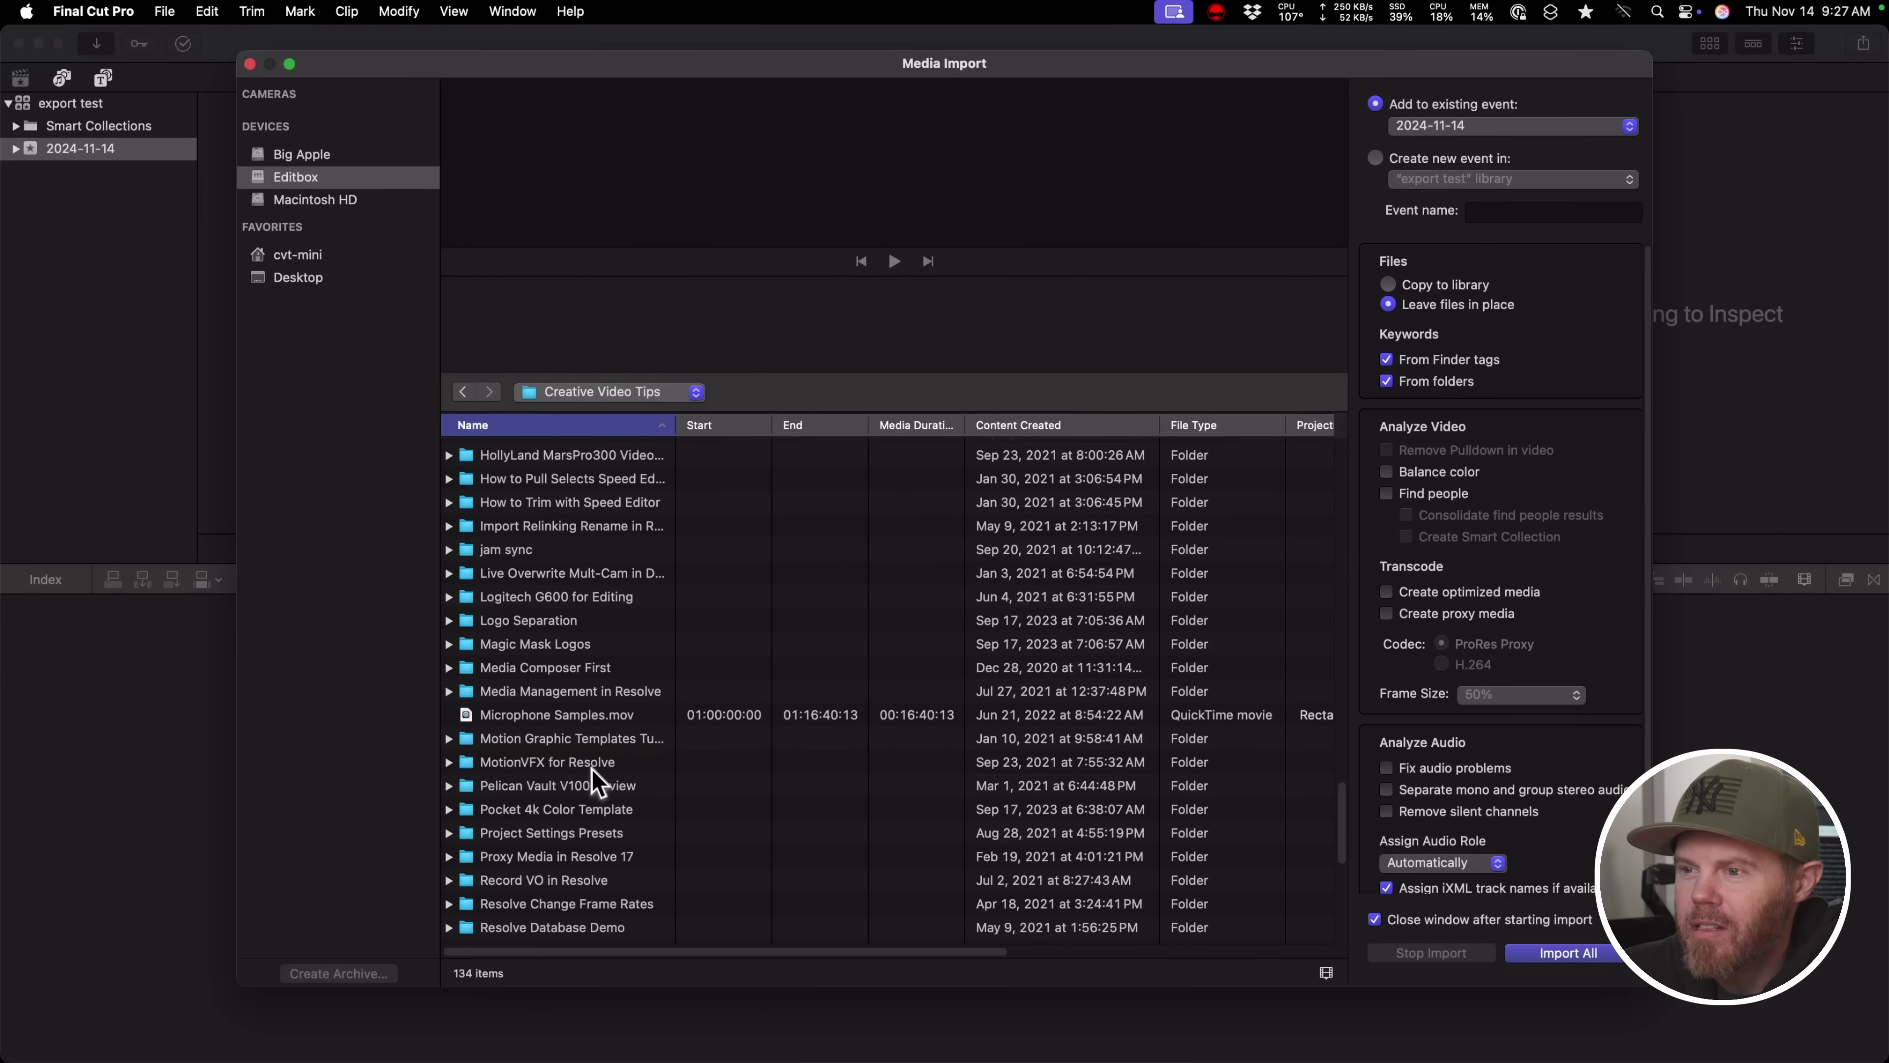
pyautogui.scroll(10, 592, 769)
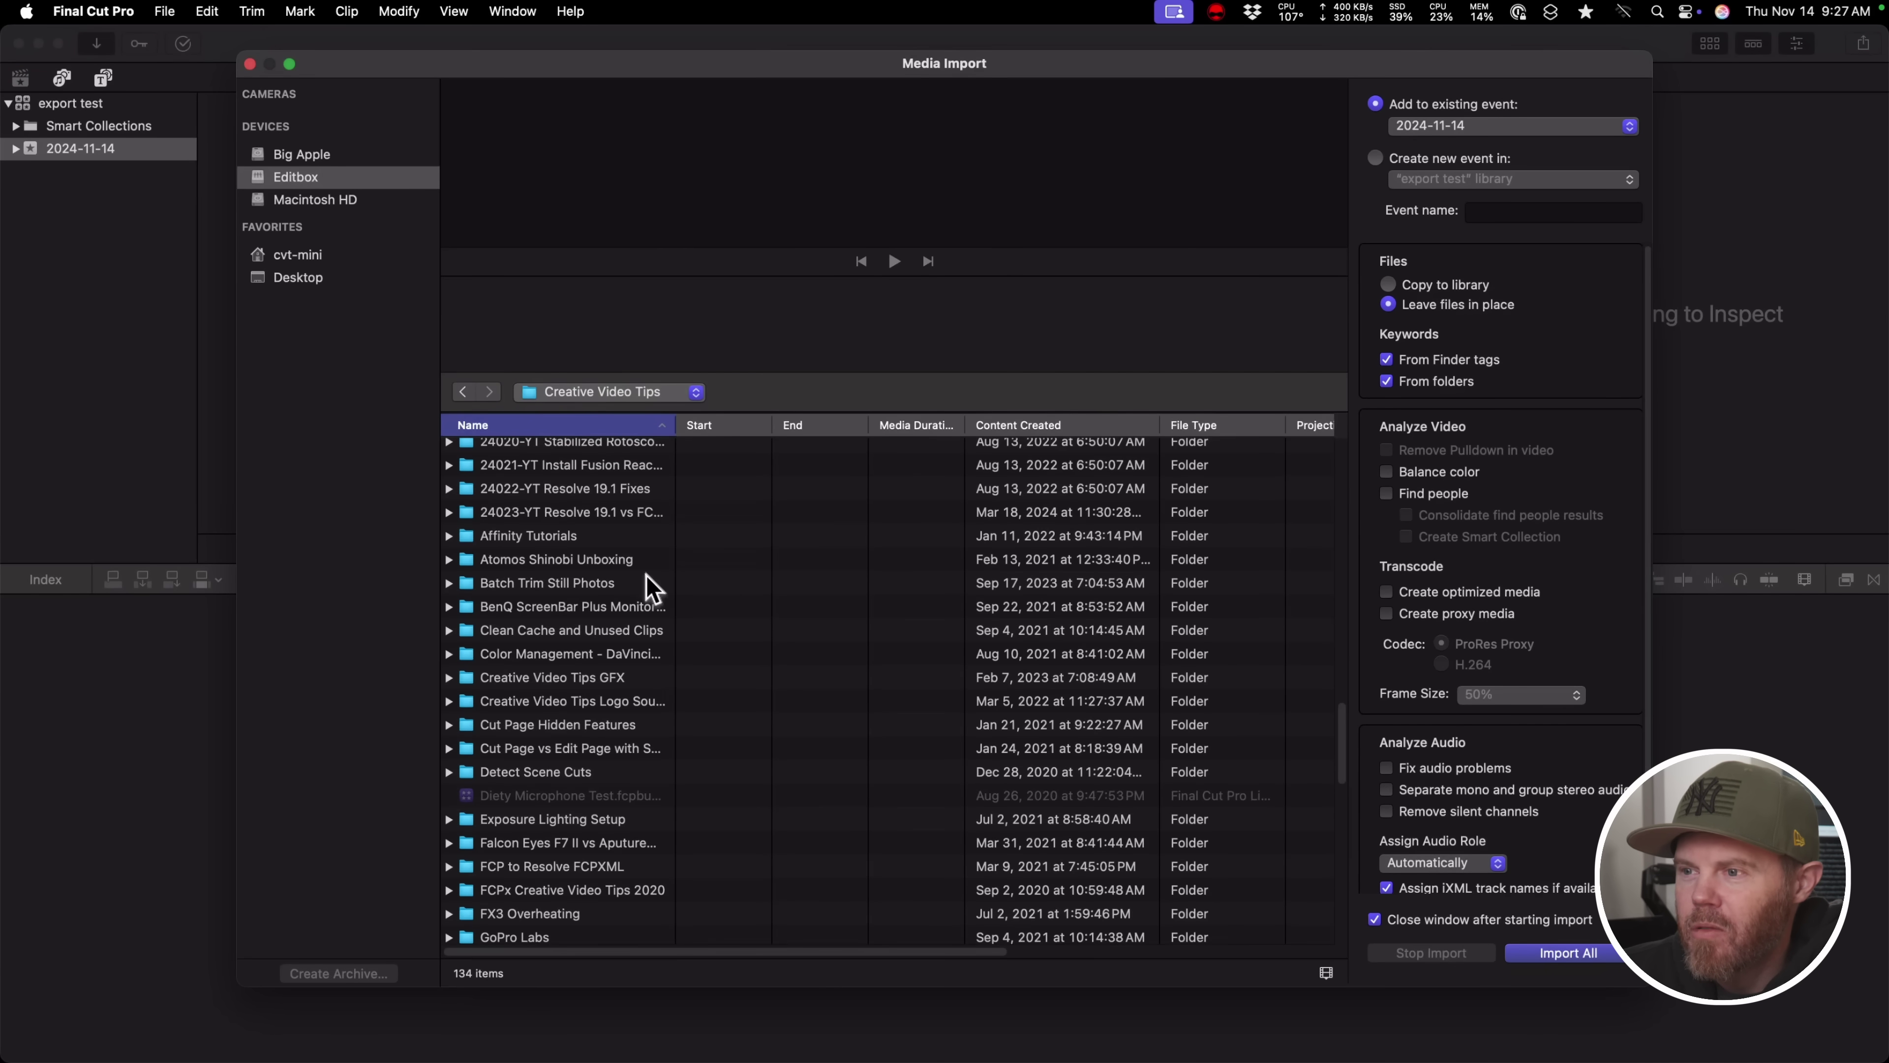
pyautogui.doubleClick(626, 512)
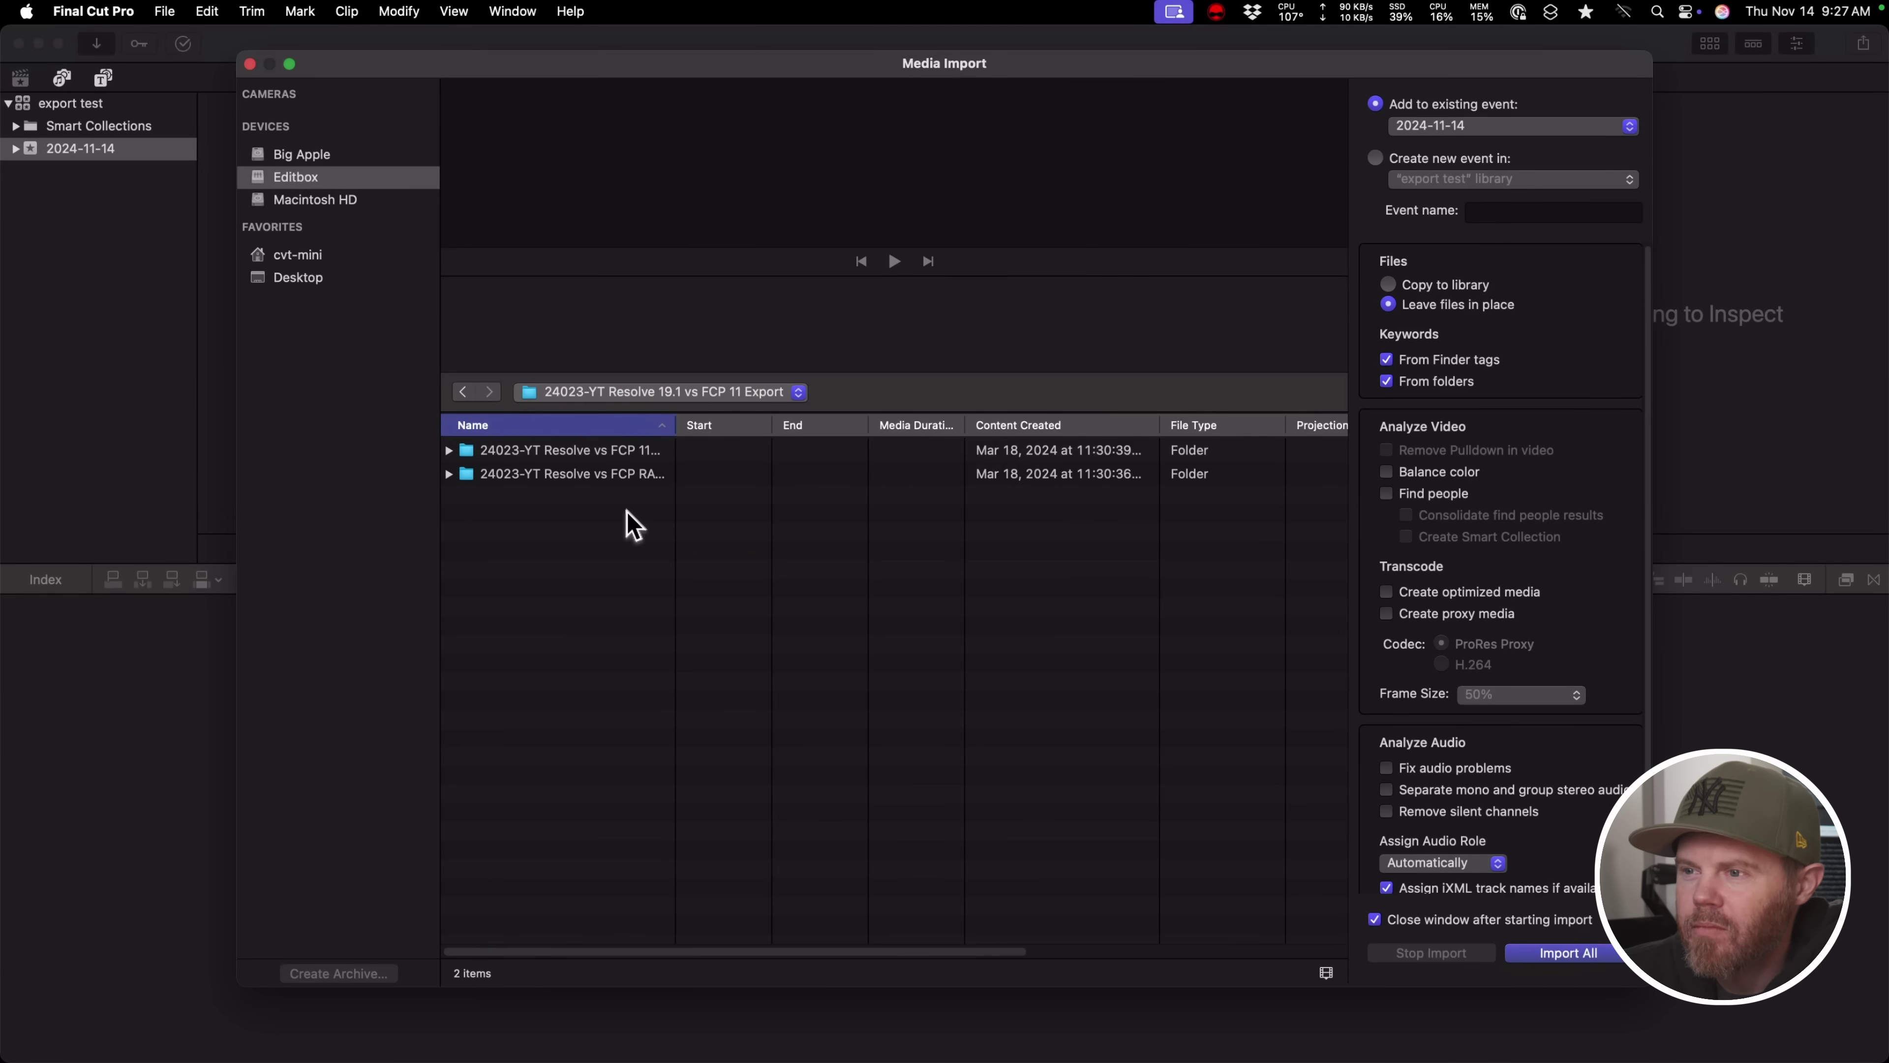
pyautogui.moveTo(675, 425); pyautogui.dragTo(850, 441)
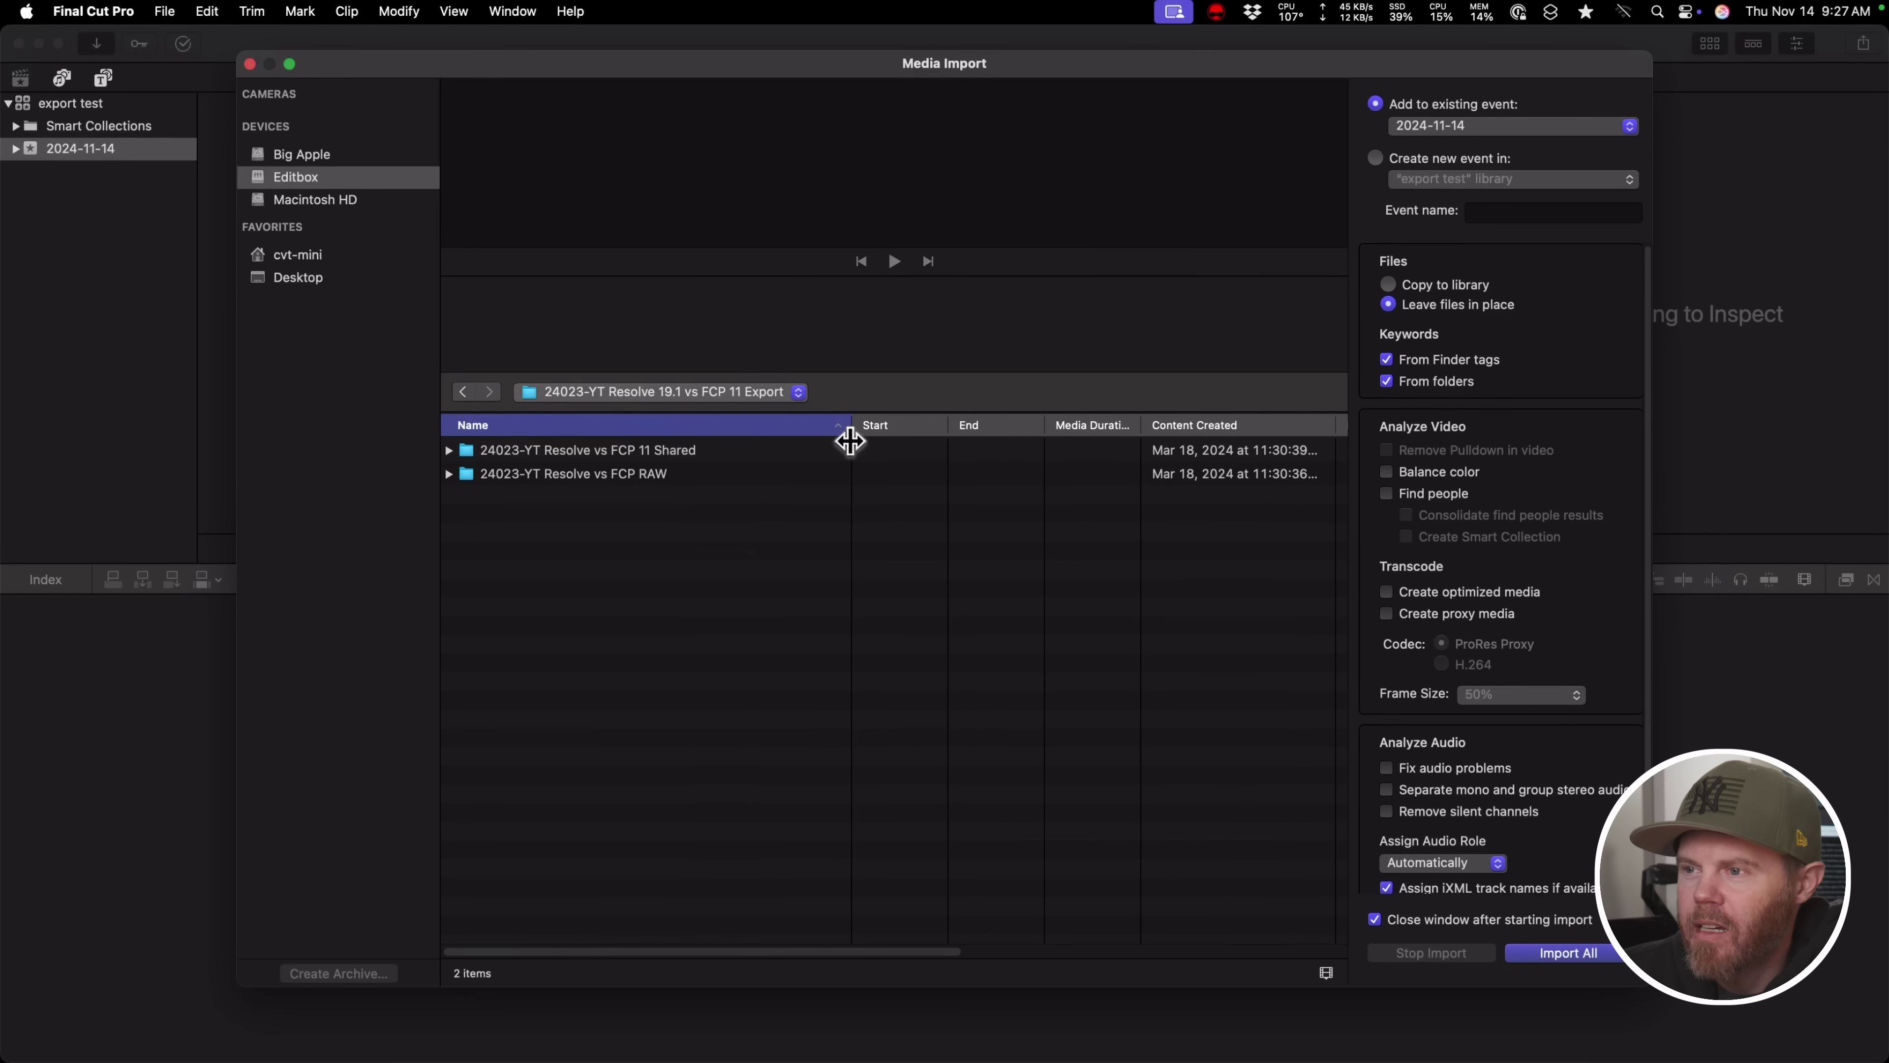
pyautogui.doubleClick(672, 465)
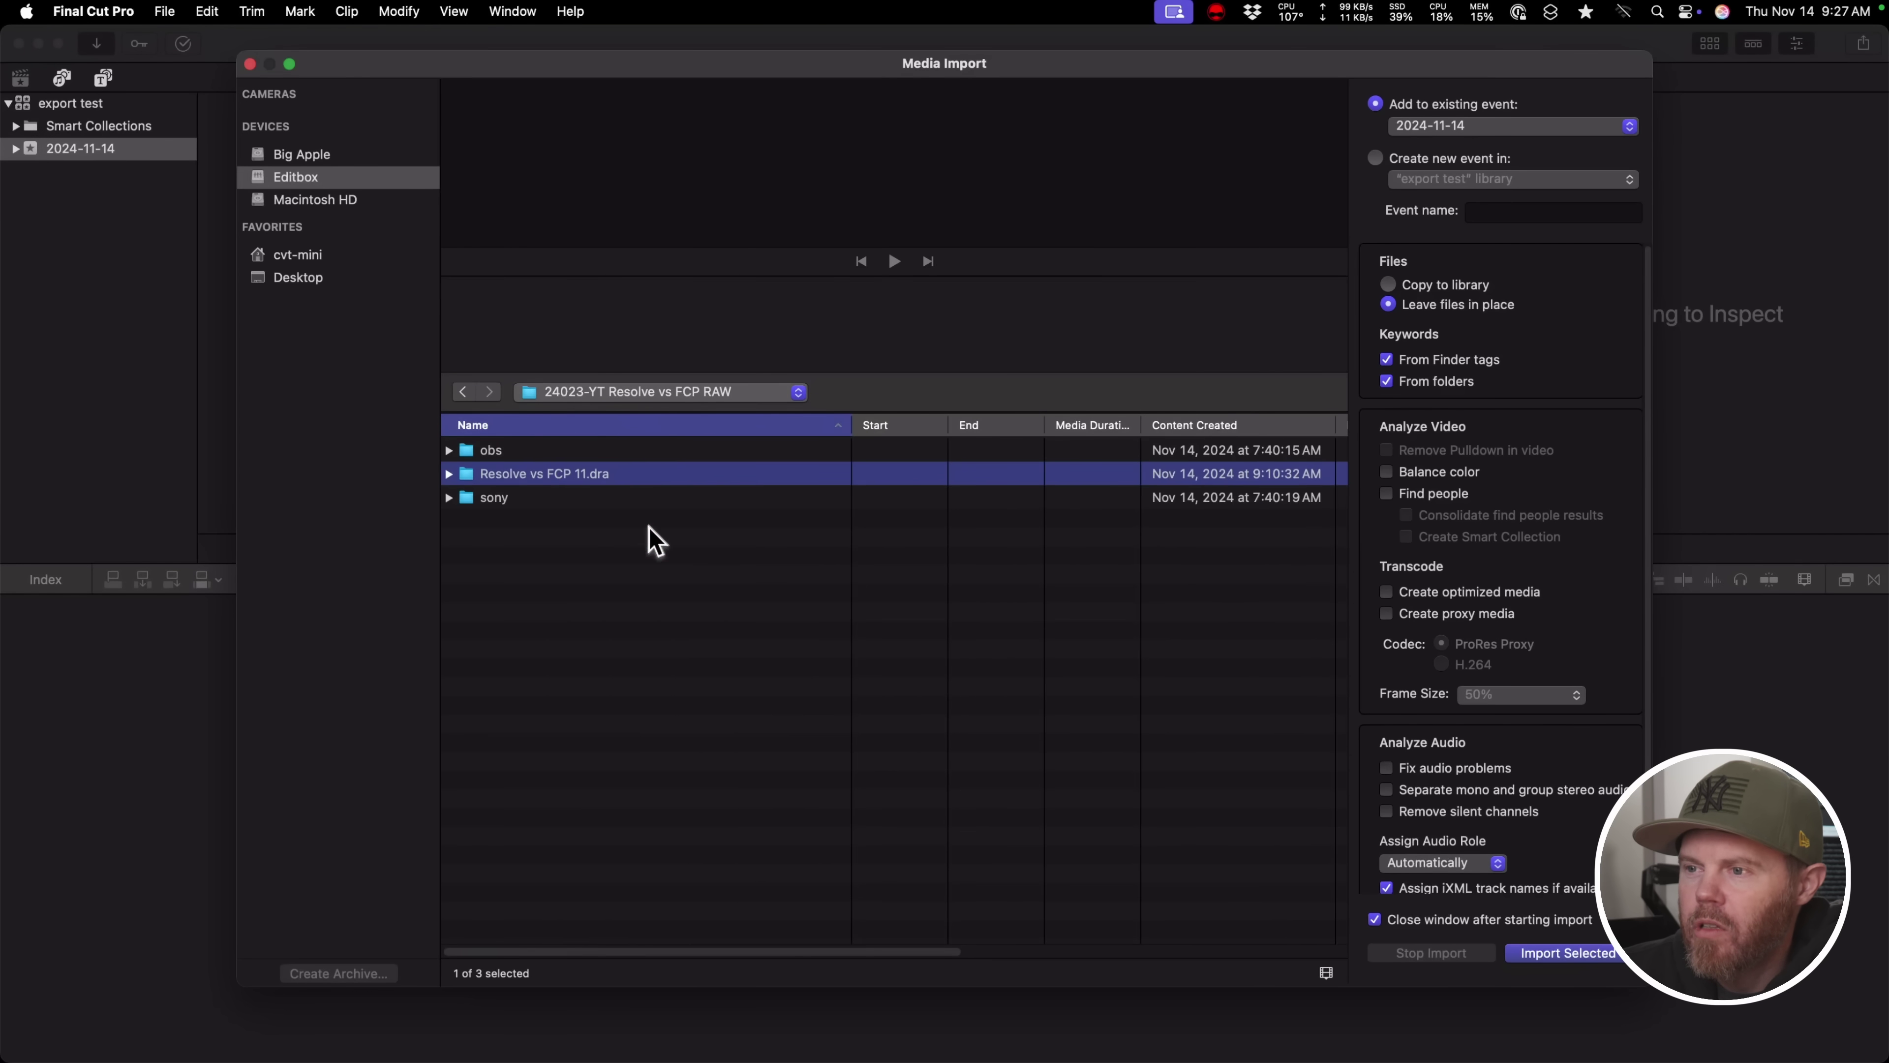
pyautogui.doubleClick(632, 476)
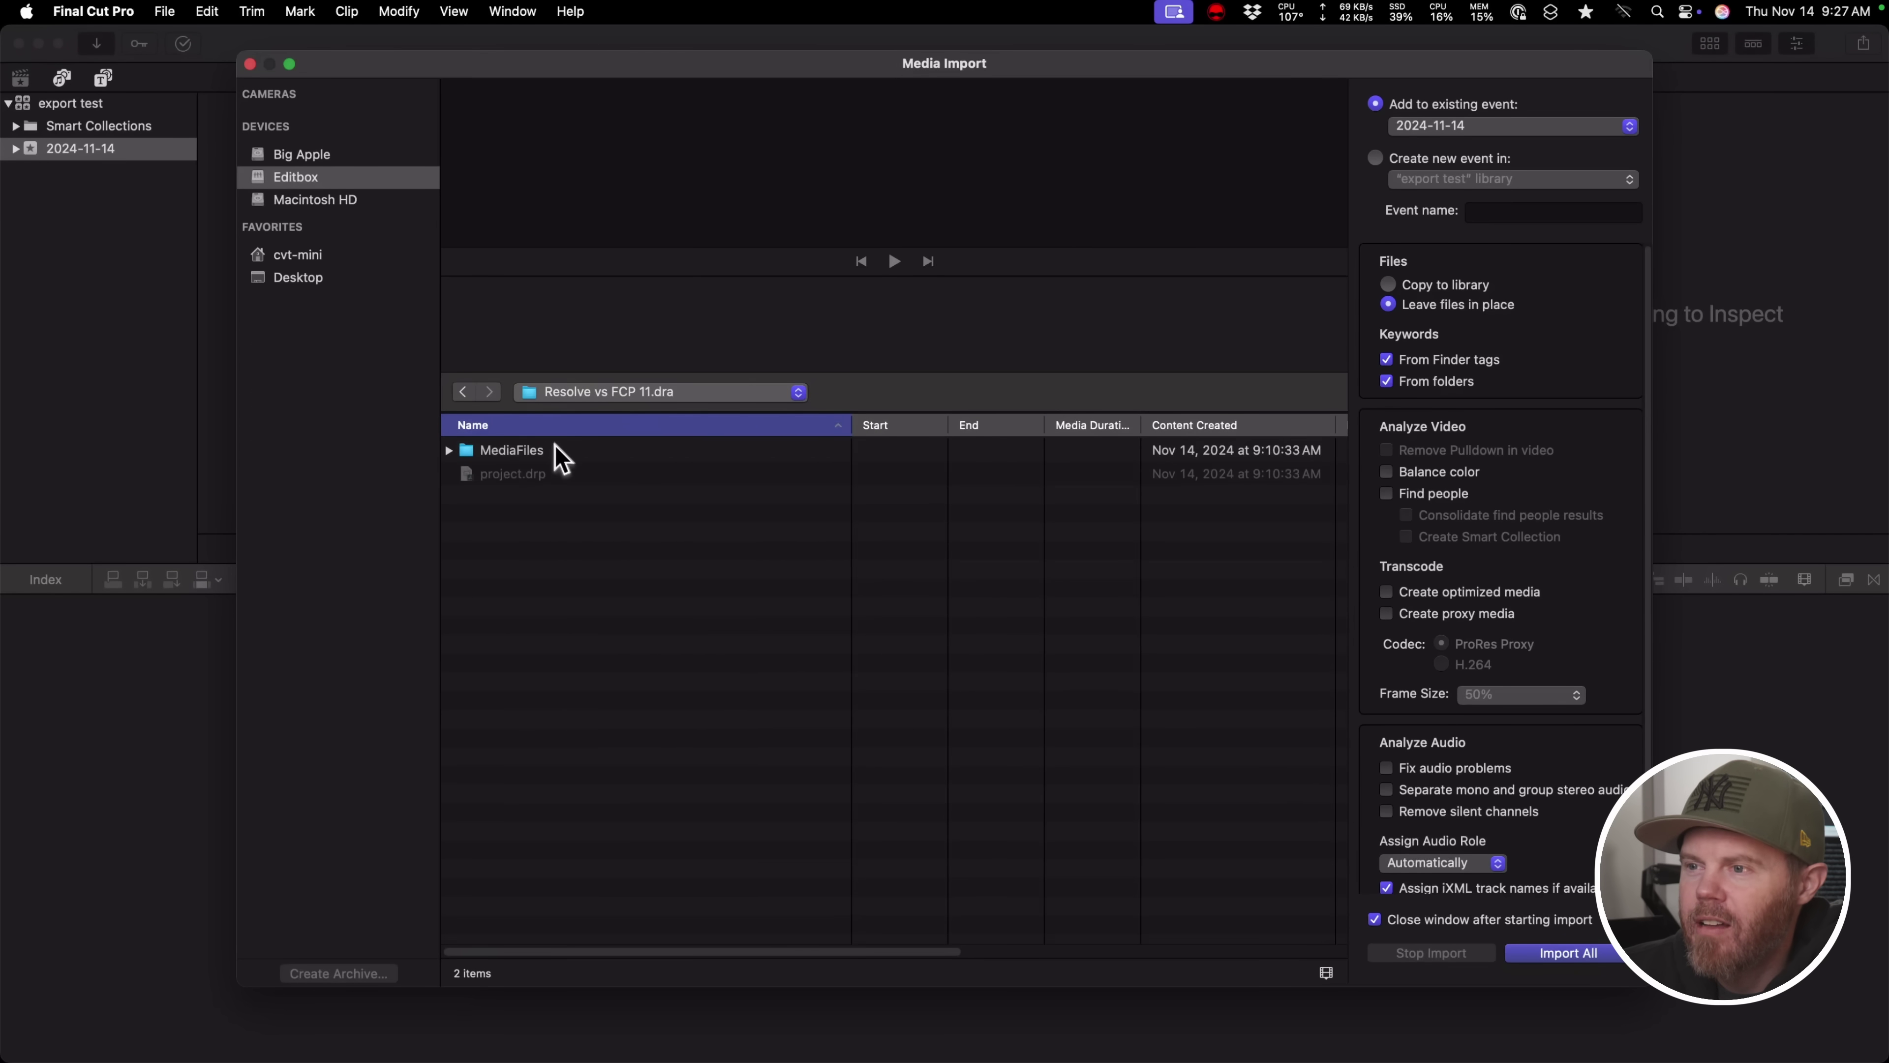
pyautogui.doubleClick(557, 450)
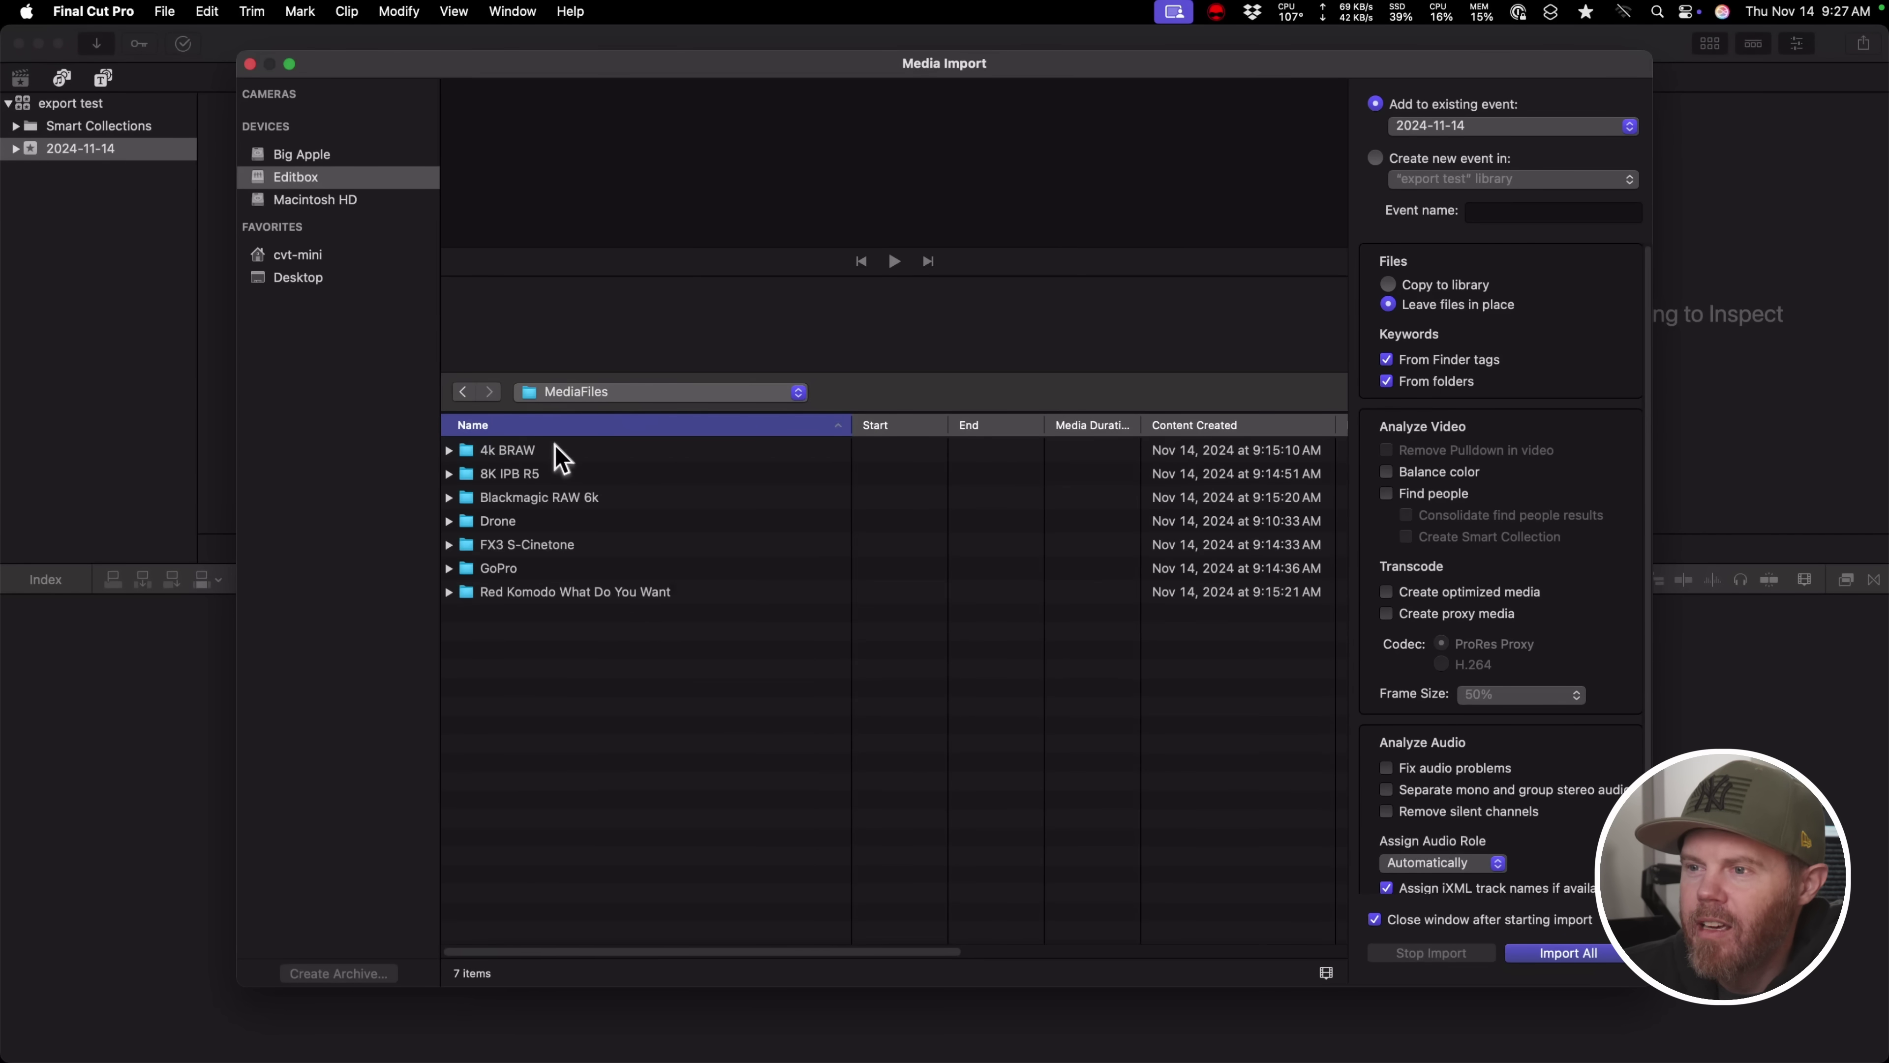
# - Select all seven camera folders, from 4k BRAW onward, and import them all
pyautogui.click(489, 446)
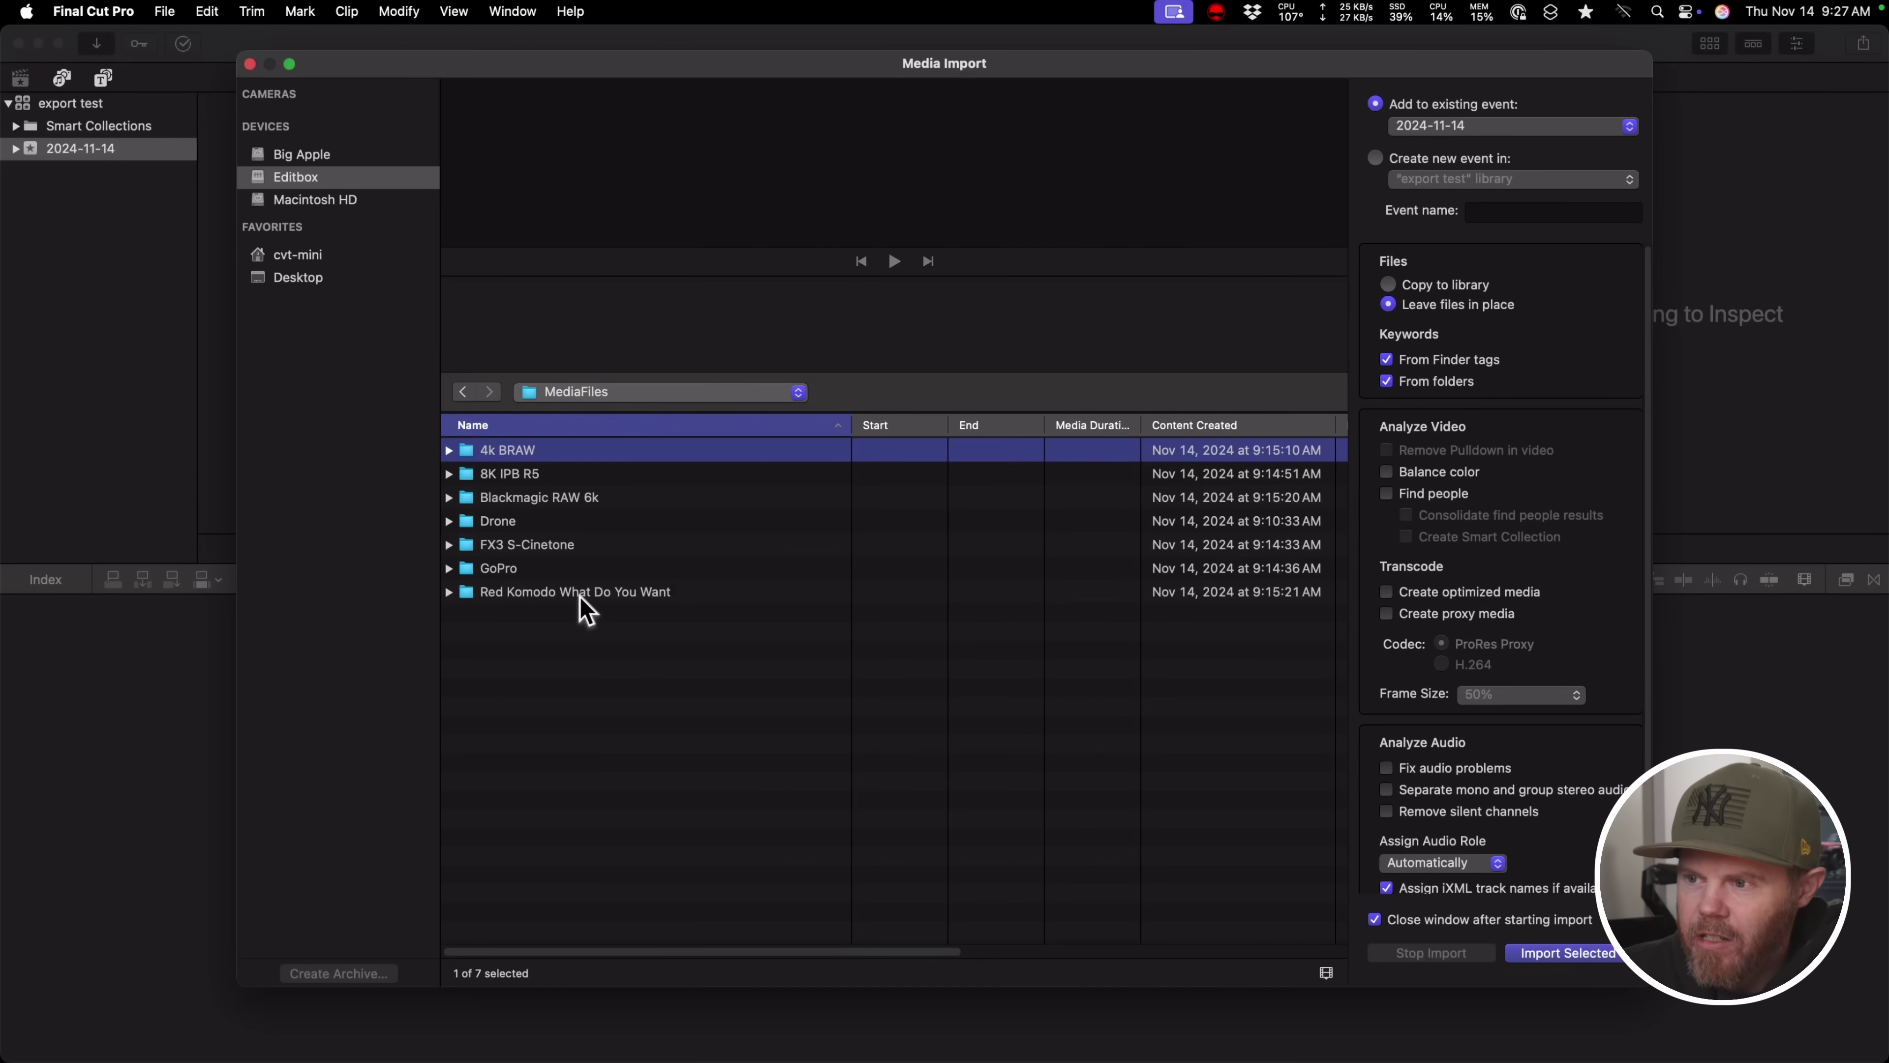
pyautogui.keyDown('shift'); pyautogui.click(580, 594); pyautogui.keyUp('shift')
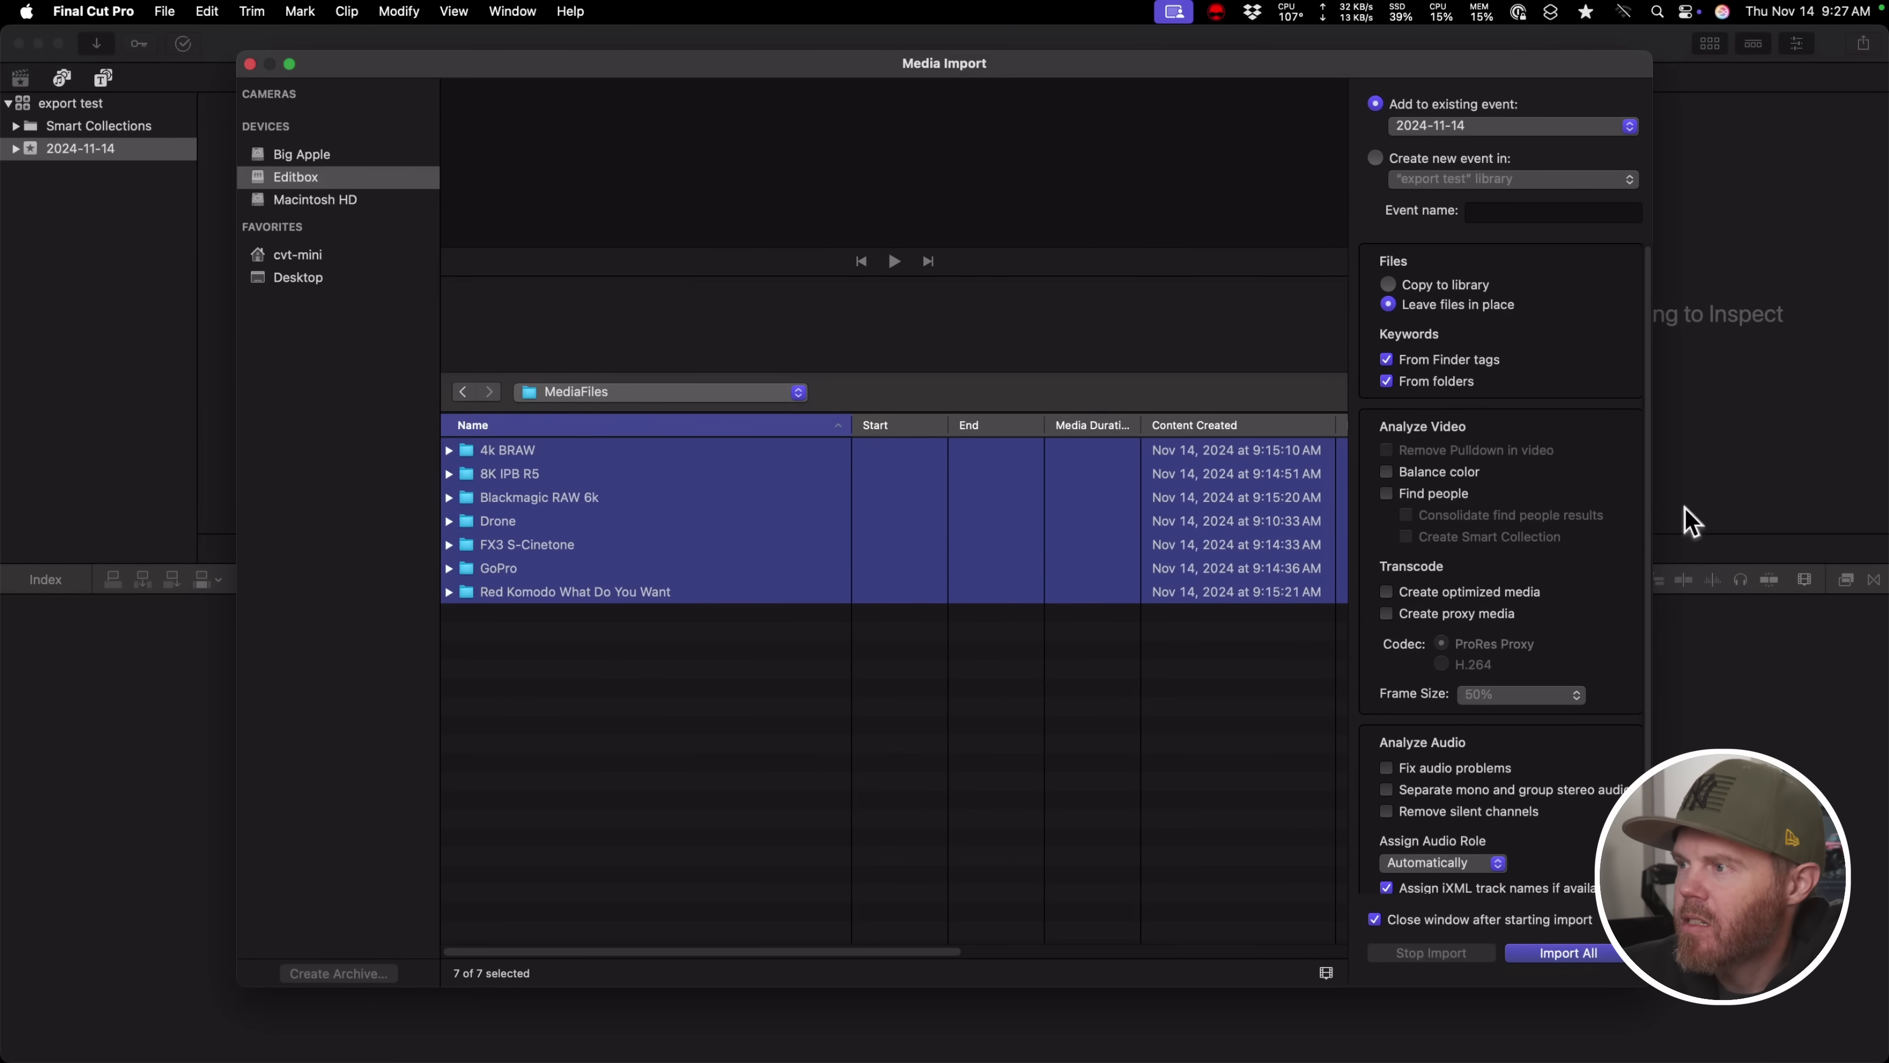
pyautogui.click(1567, 954)
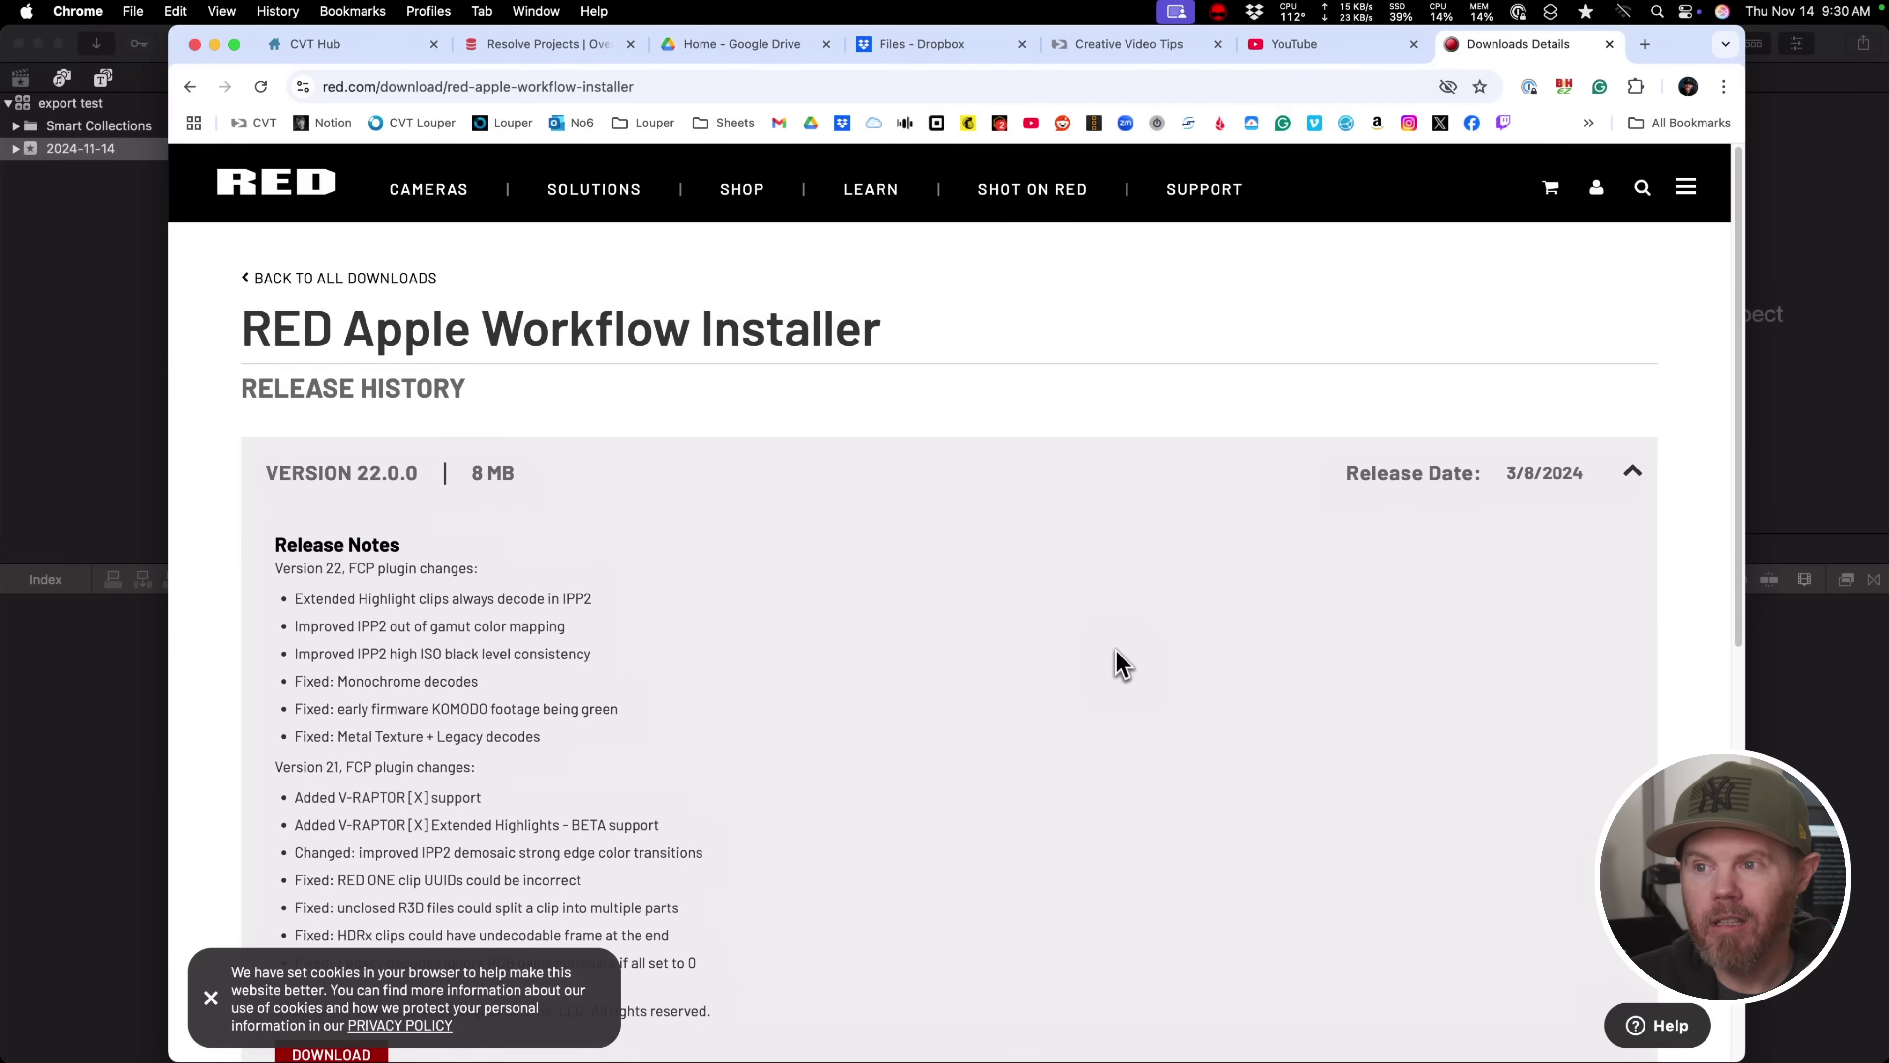
# - Install the RED Apple Workflow plug-in, accepting the licence and authorising with the admin password
pyautogui.scroll(-3, 1119, 663)
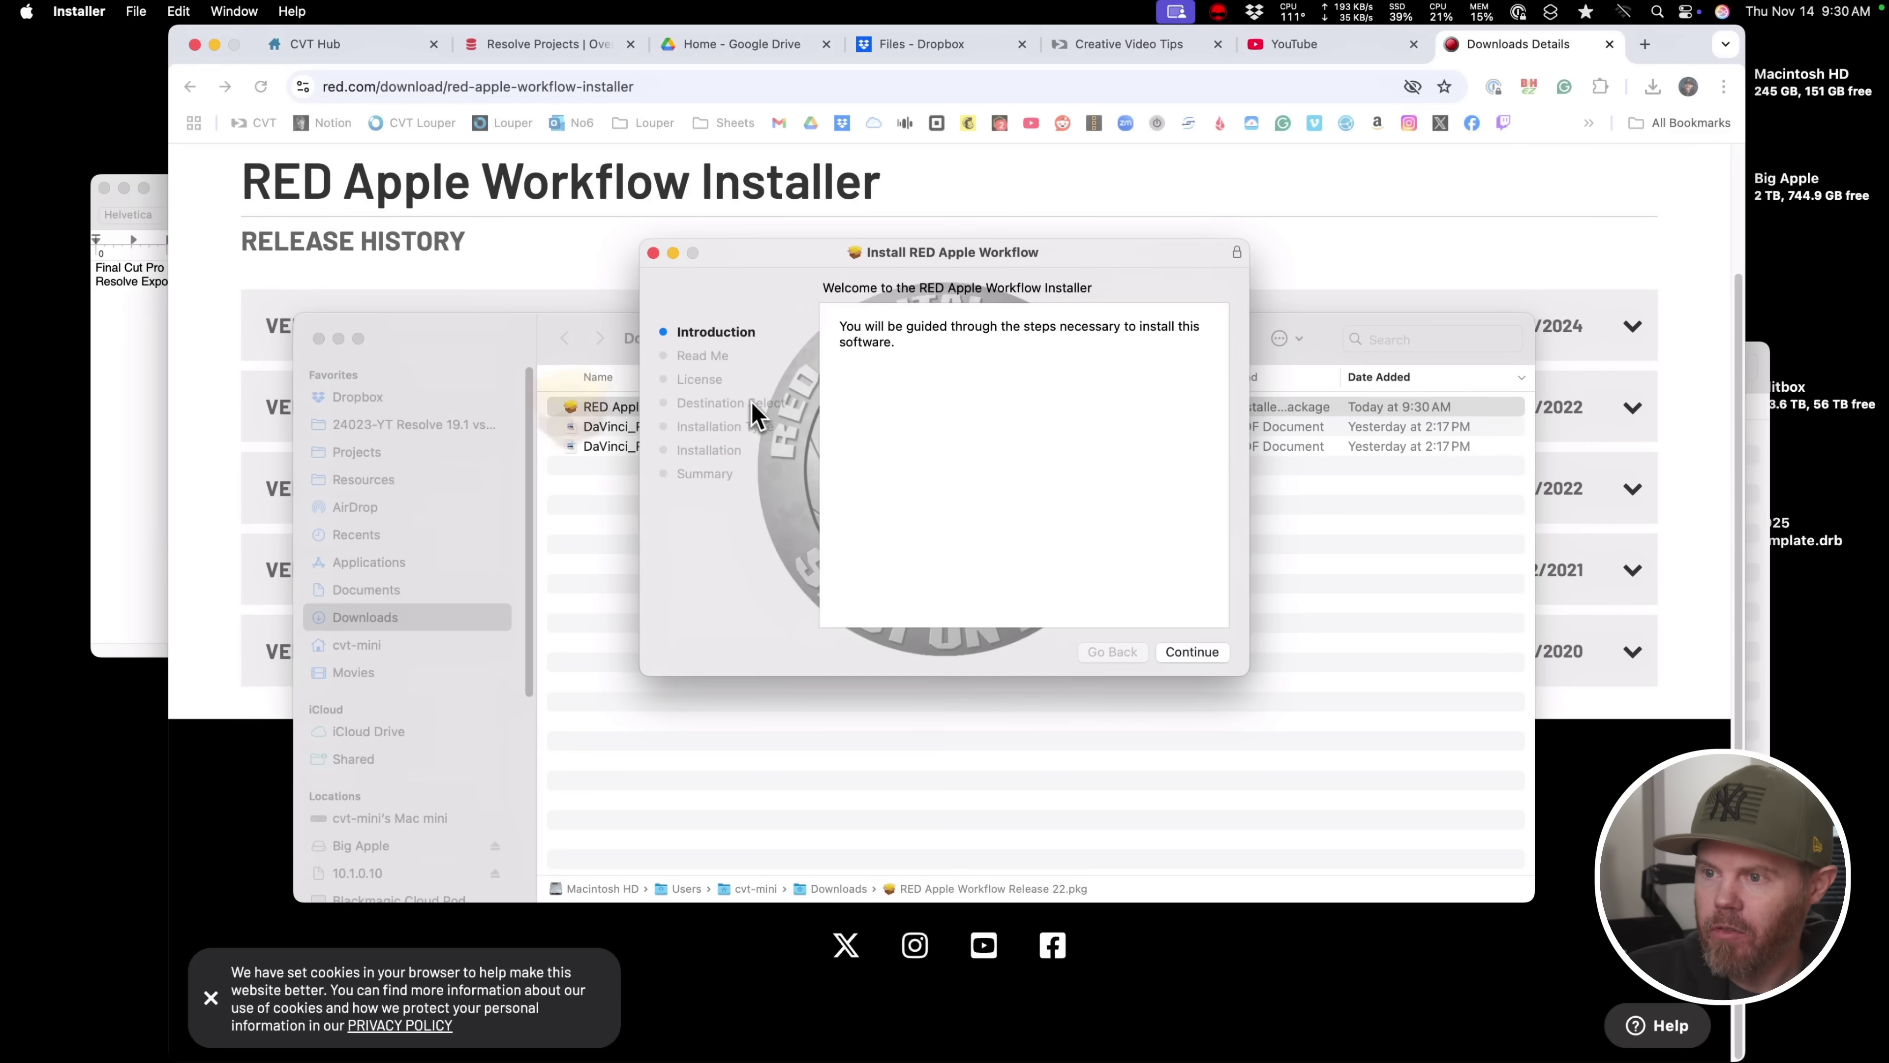
pyautogui.click(1192, 651)
pyautogui.click(1192, 652)
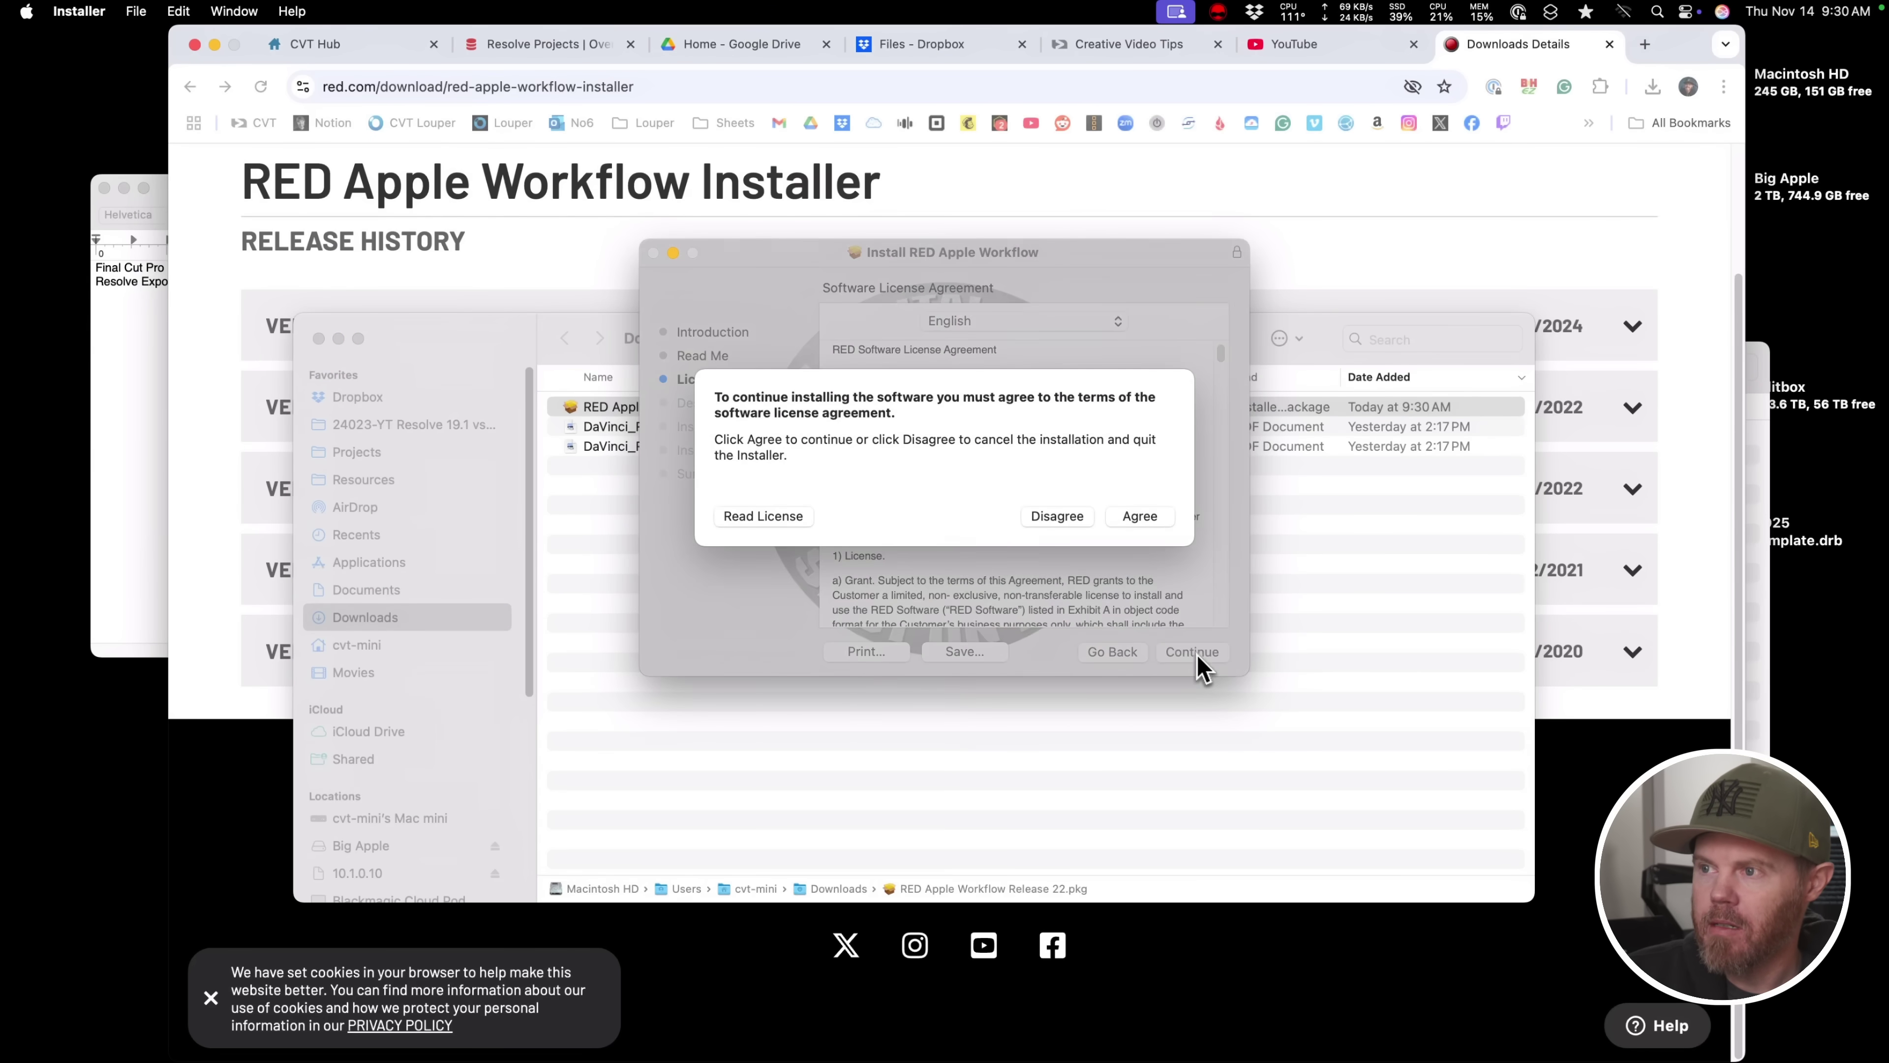
pyautogui.click(1137, 515)
pyautogui.click(1195, 652)
pyautogui.write('••••••••')
pyautogui.press('Return')
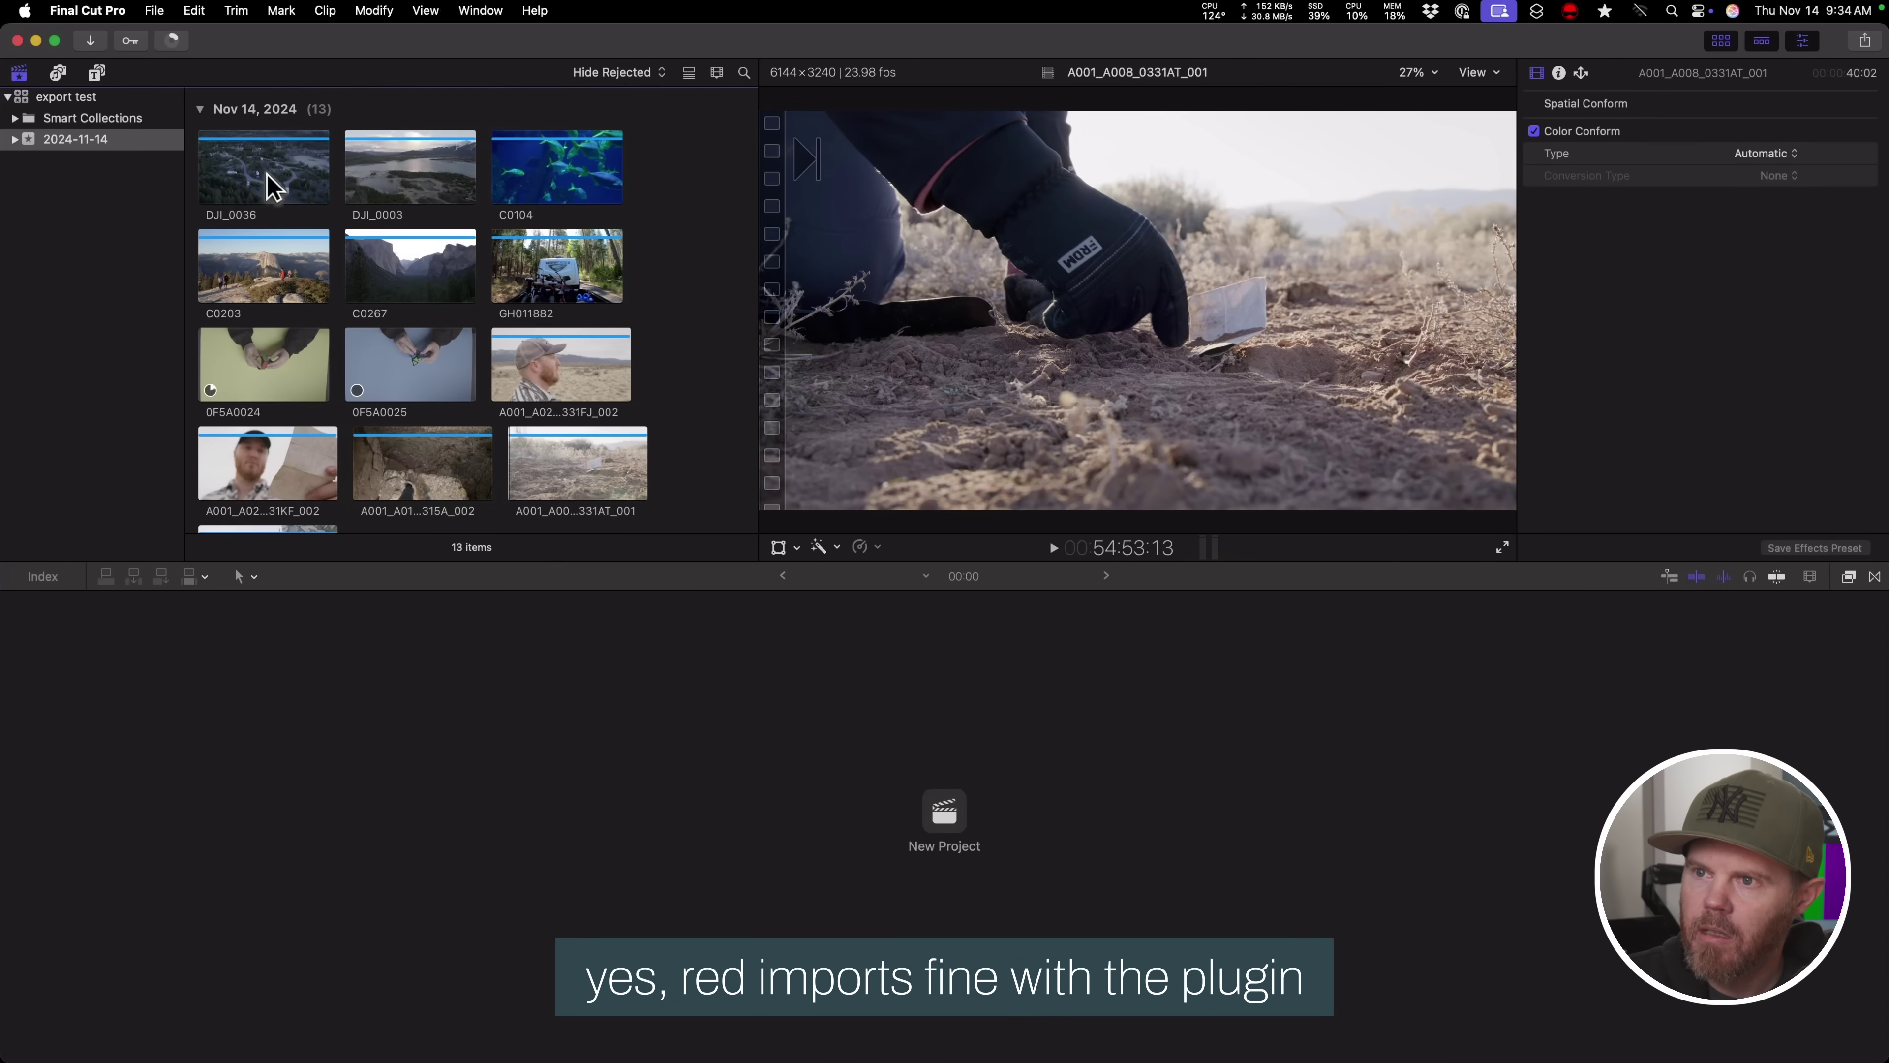
# - Select all 13 event clips and create a new project named 'fcp to resolve'
pyautogui.press('super+a')
pyautogui.scroll(-2, 286, 179)
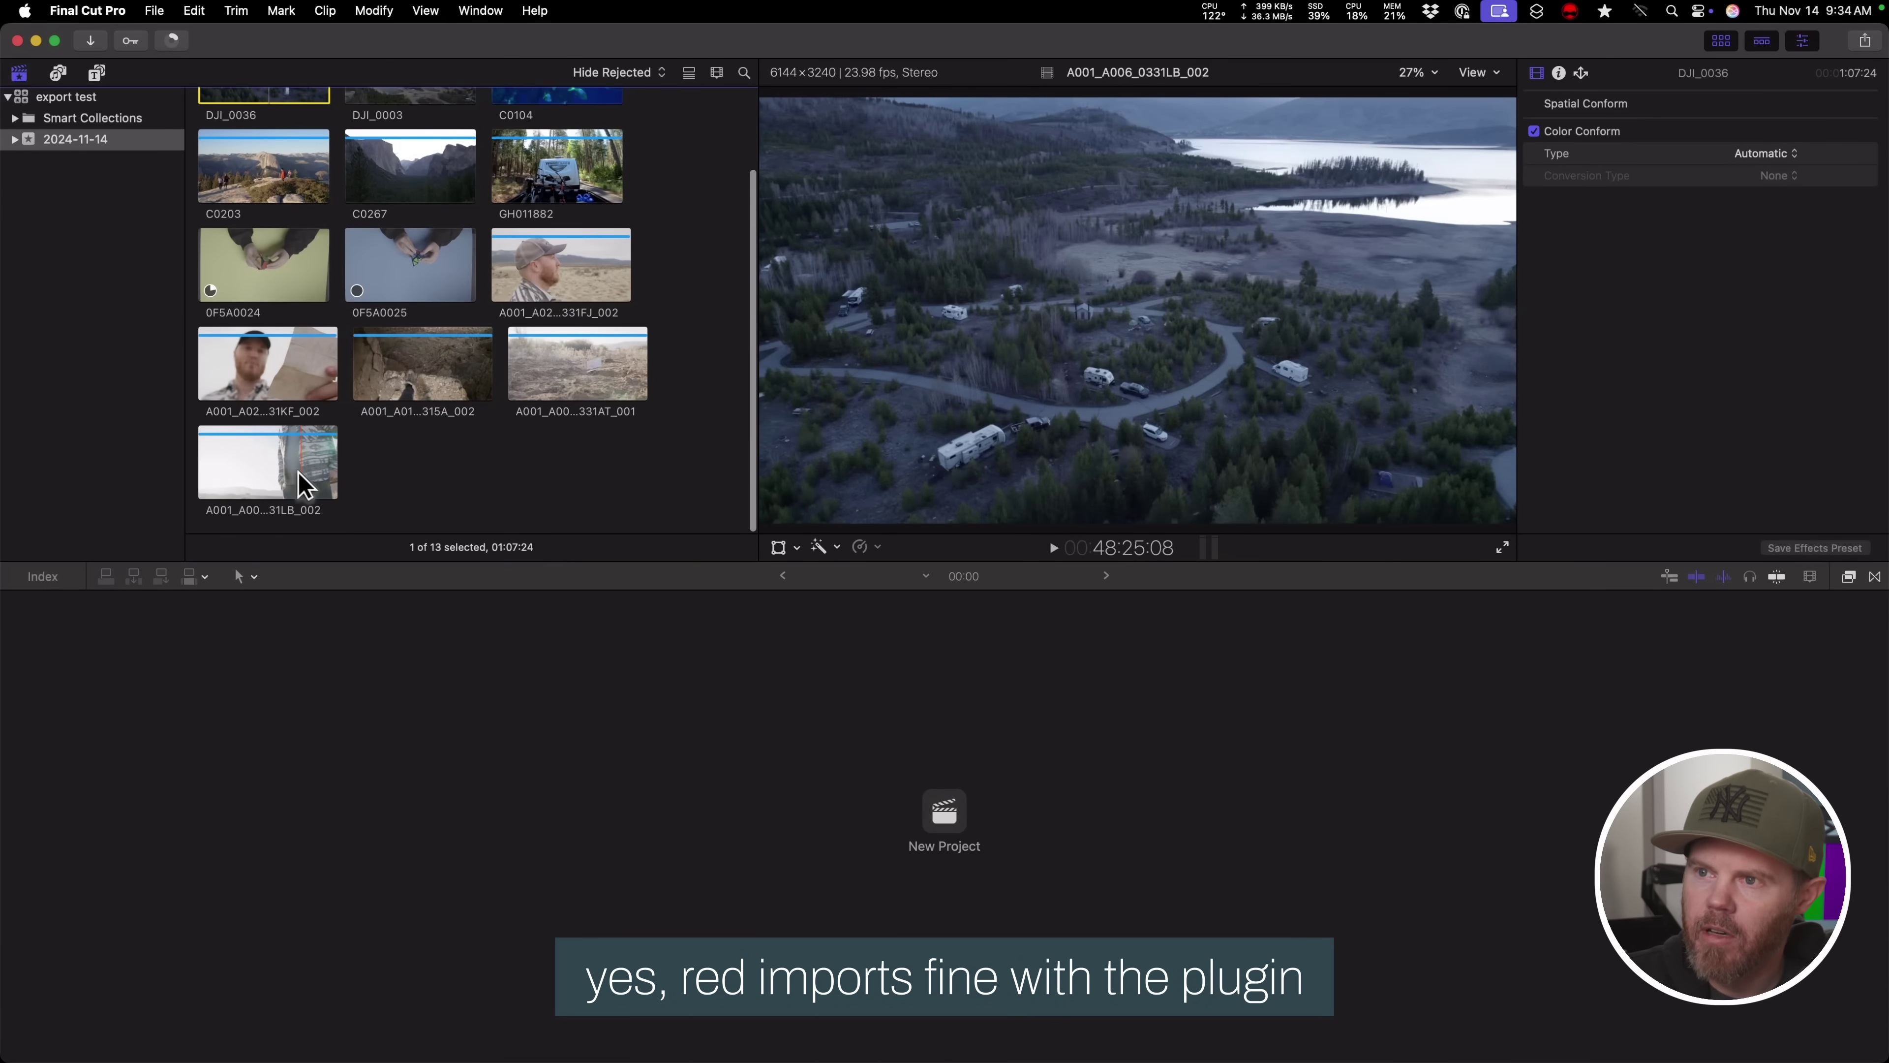
pyautogui.scroll(2, 297, 312)
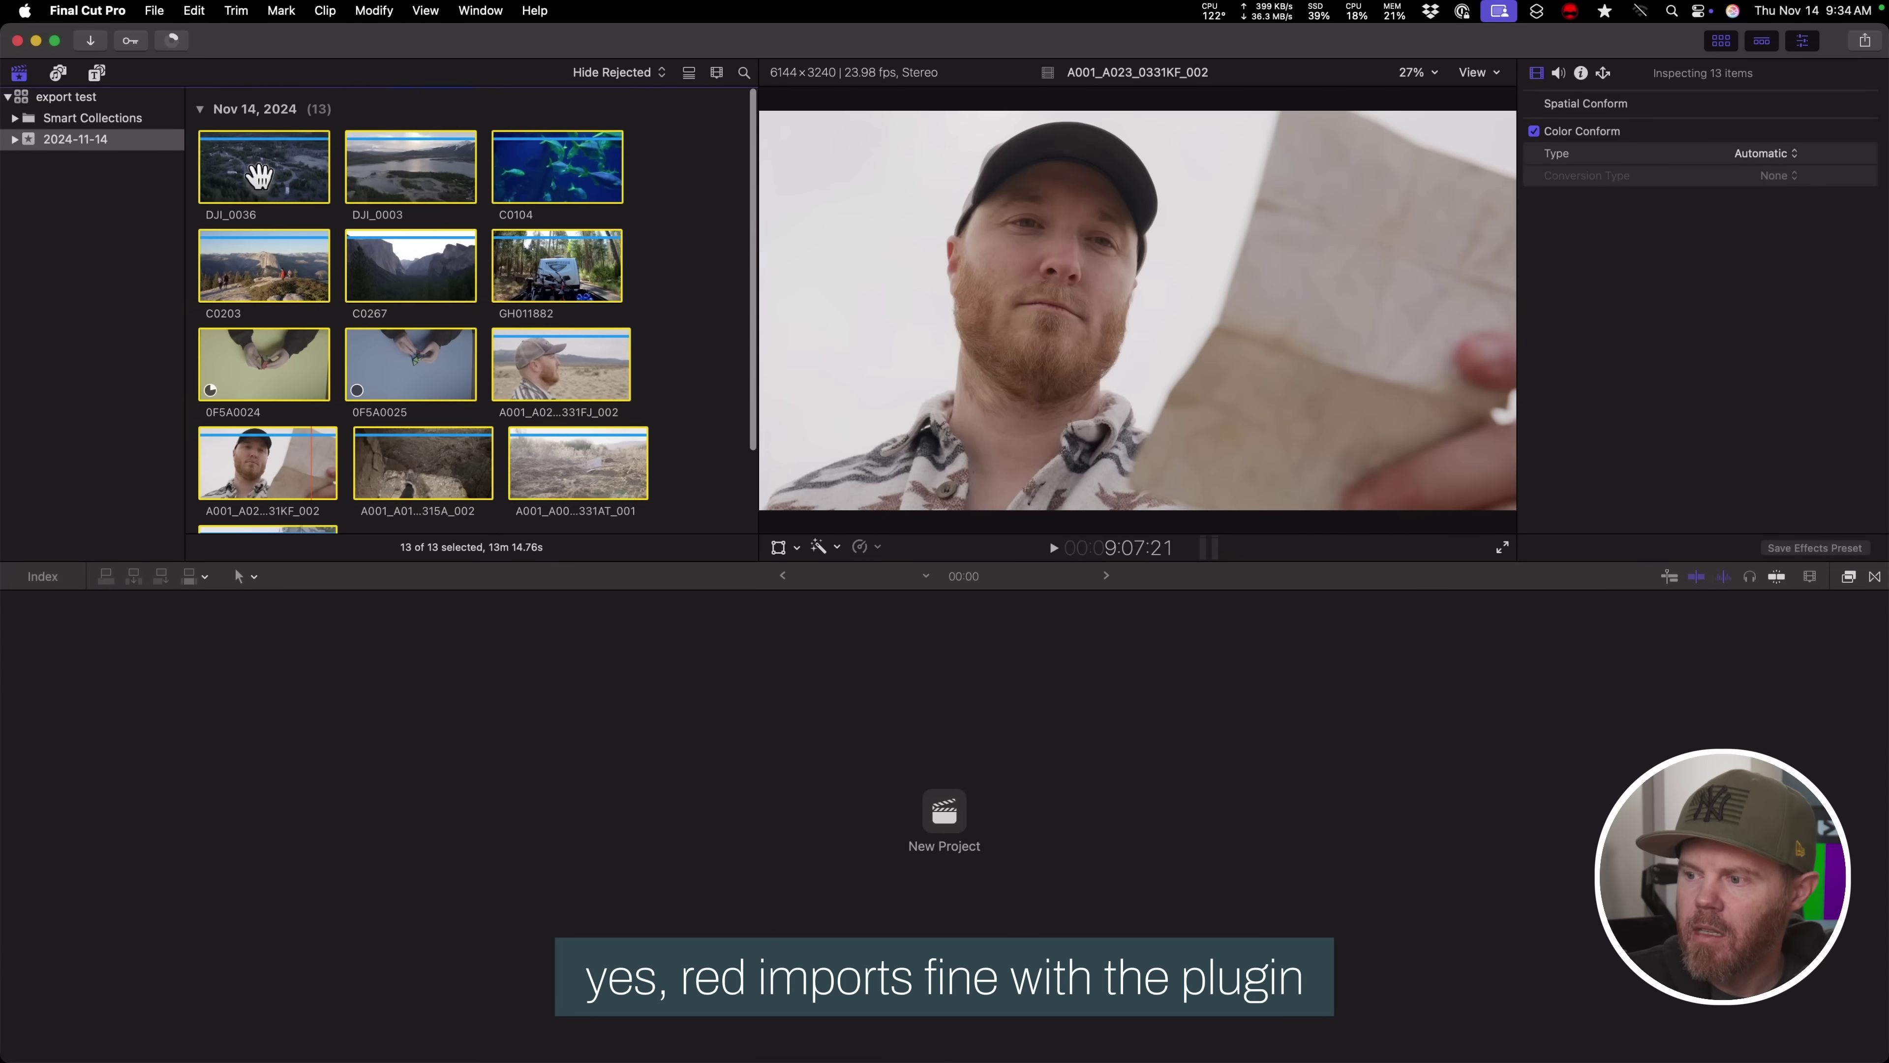
pyautogui.moveTo(252, 169); pyautogui.dragTo(949, 822)
pyautogui.click(1071, 627)
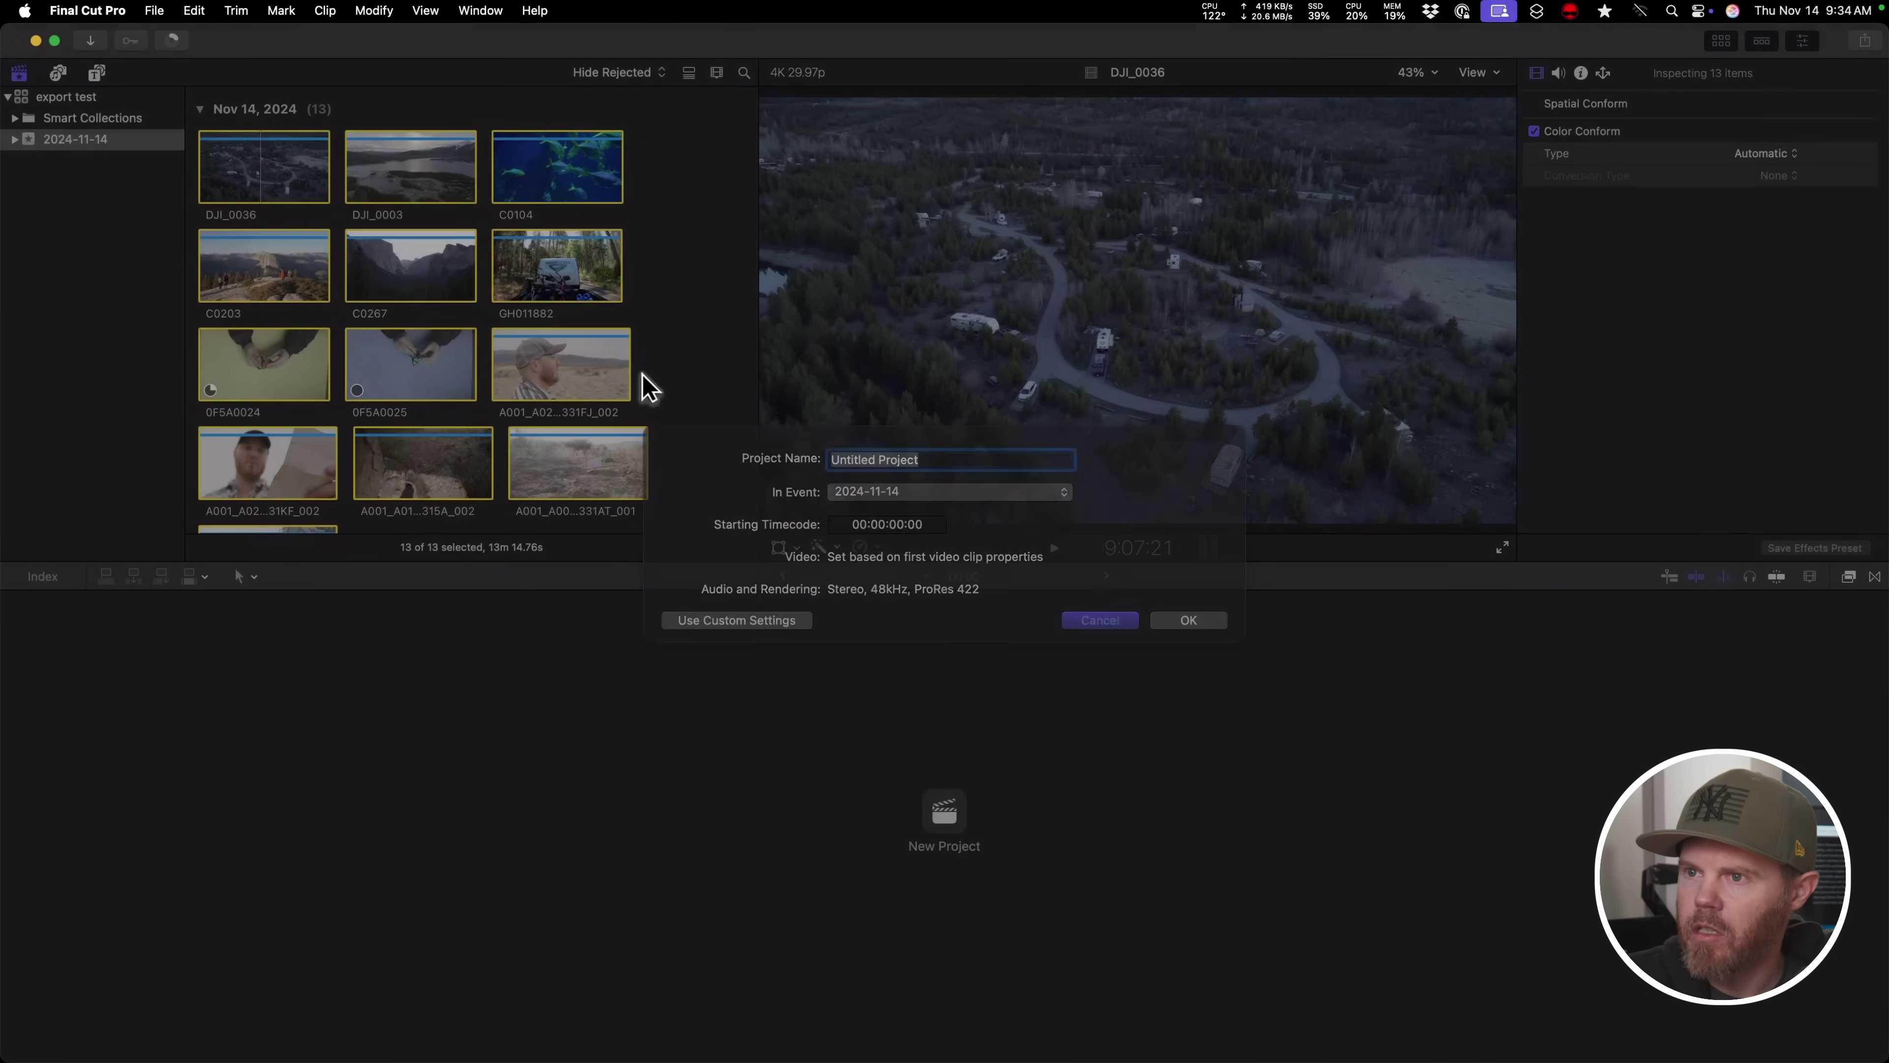
pyautogui.moveTo(266, 165); pyautogui.dragTo(941, 761)
pyautogui.click(948, 818)
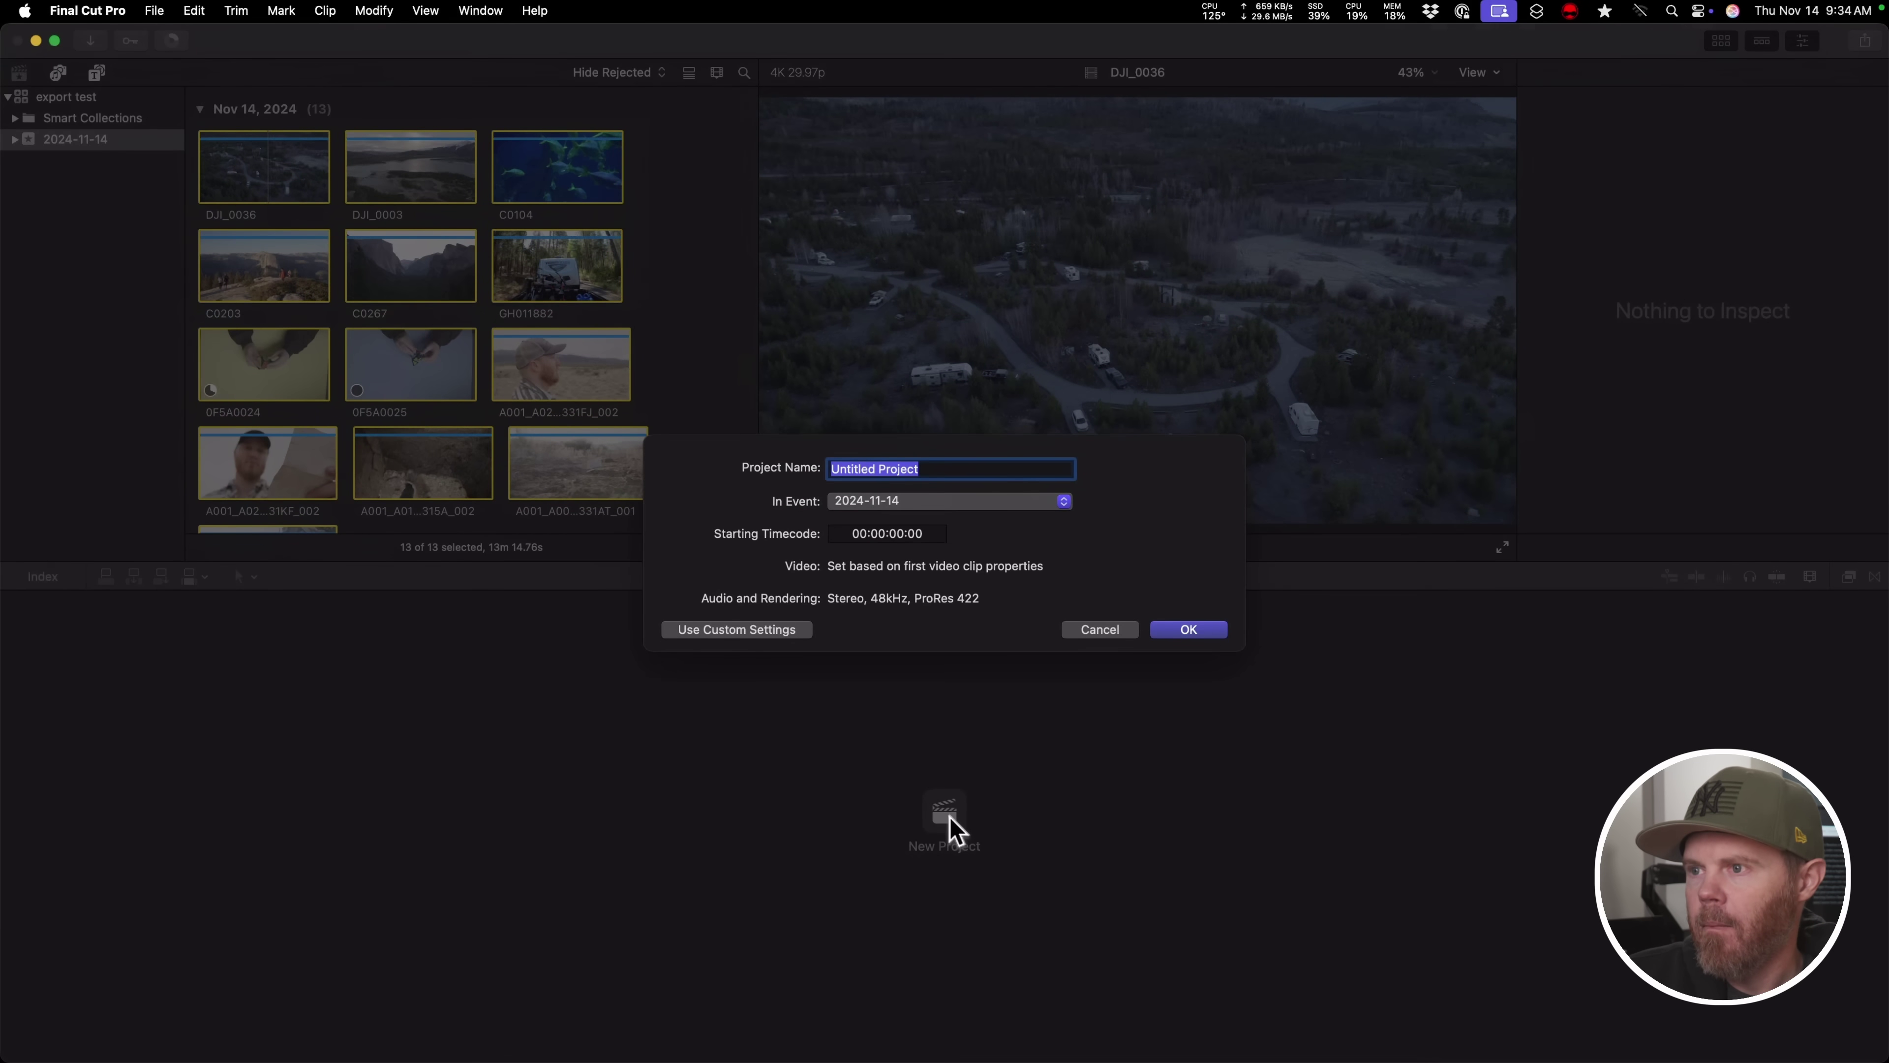
pyautogui.write('fcp')
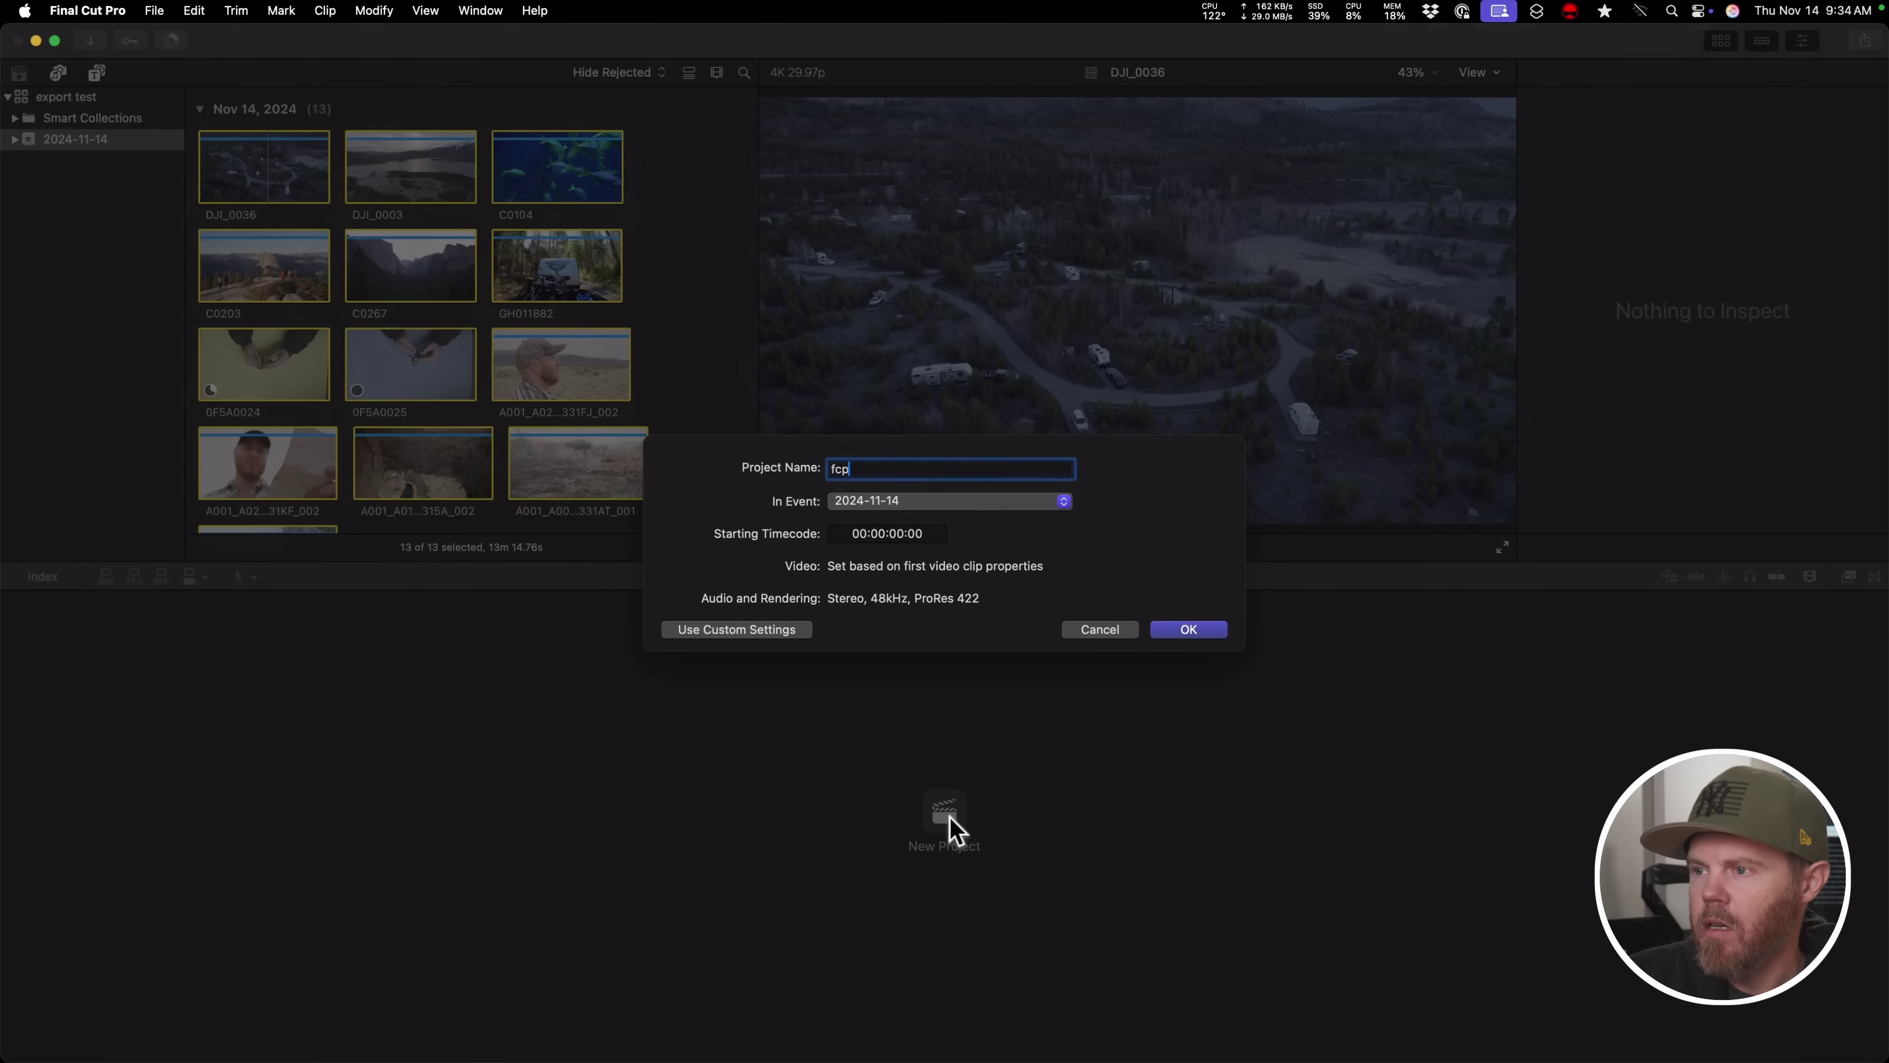
pyautogui.write(' to resolve')
pyautogui.press('Return')
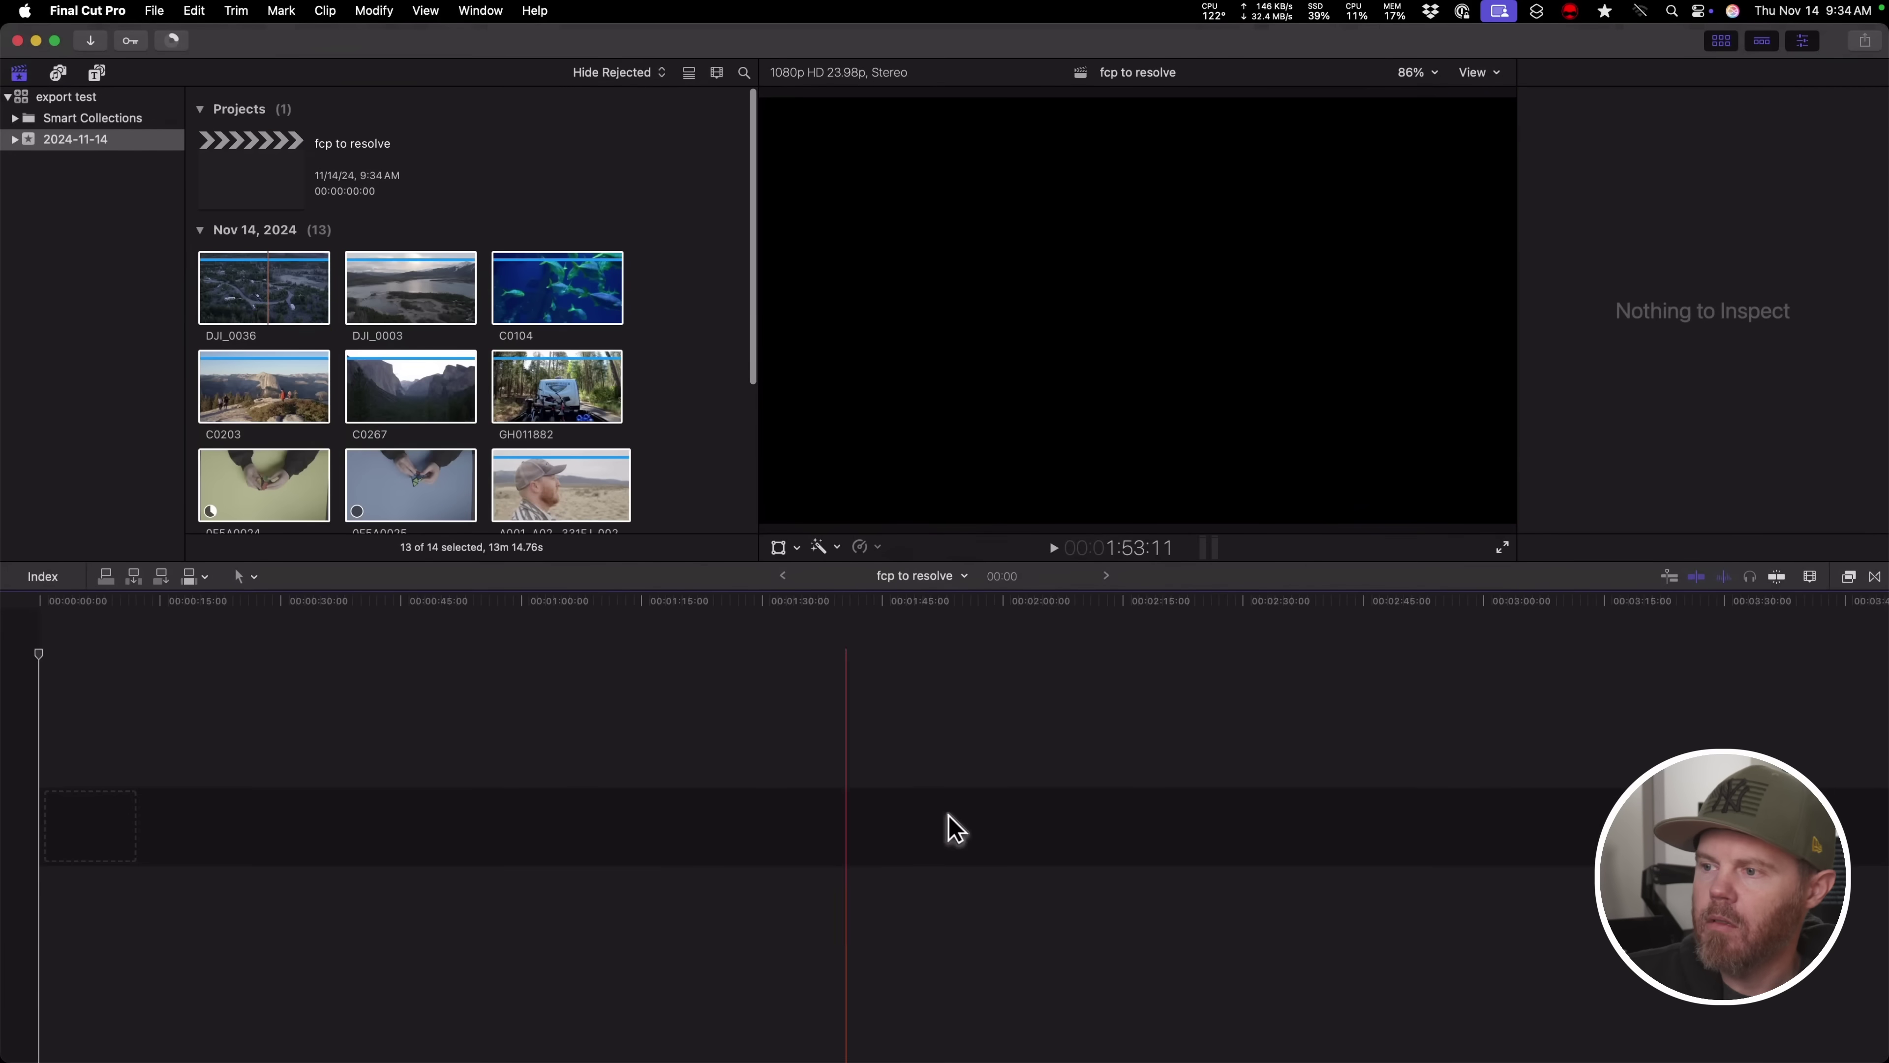
# - Place all 13 clips in the timeline, zoom to fit, and inspect clips A001_A023_0331KF_002 and 0F5A0024
pyautogui.scroll(-5, 240, 299)
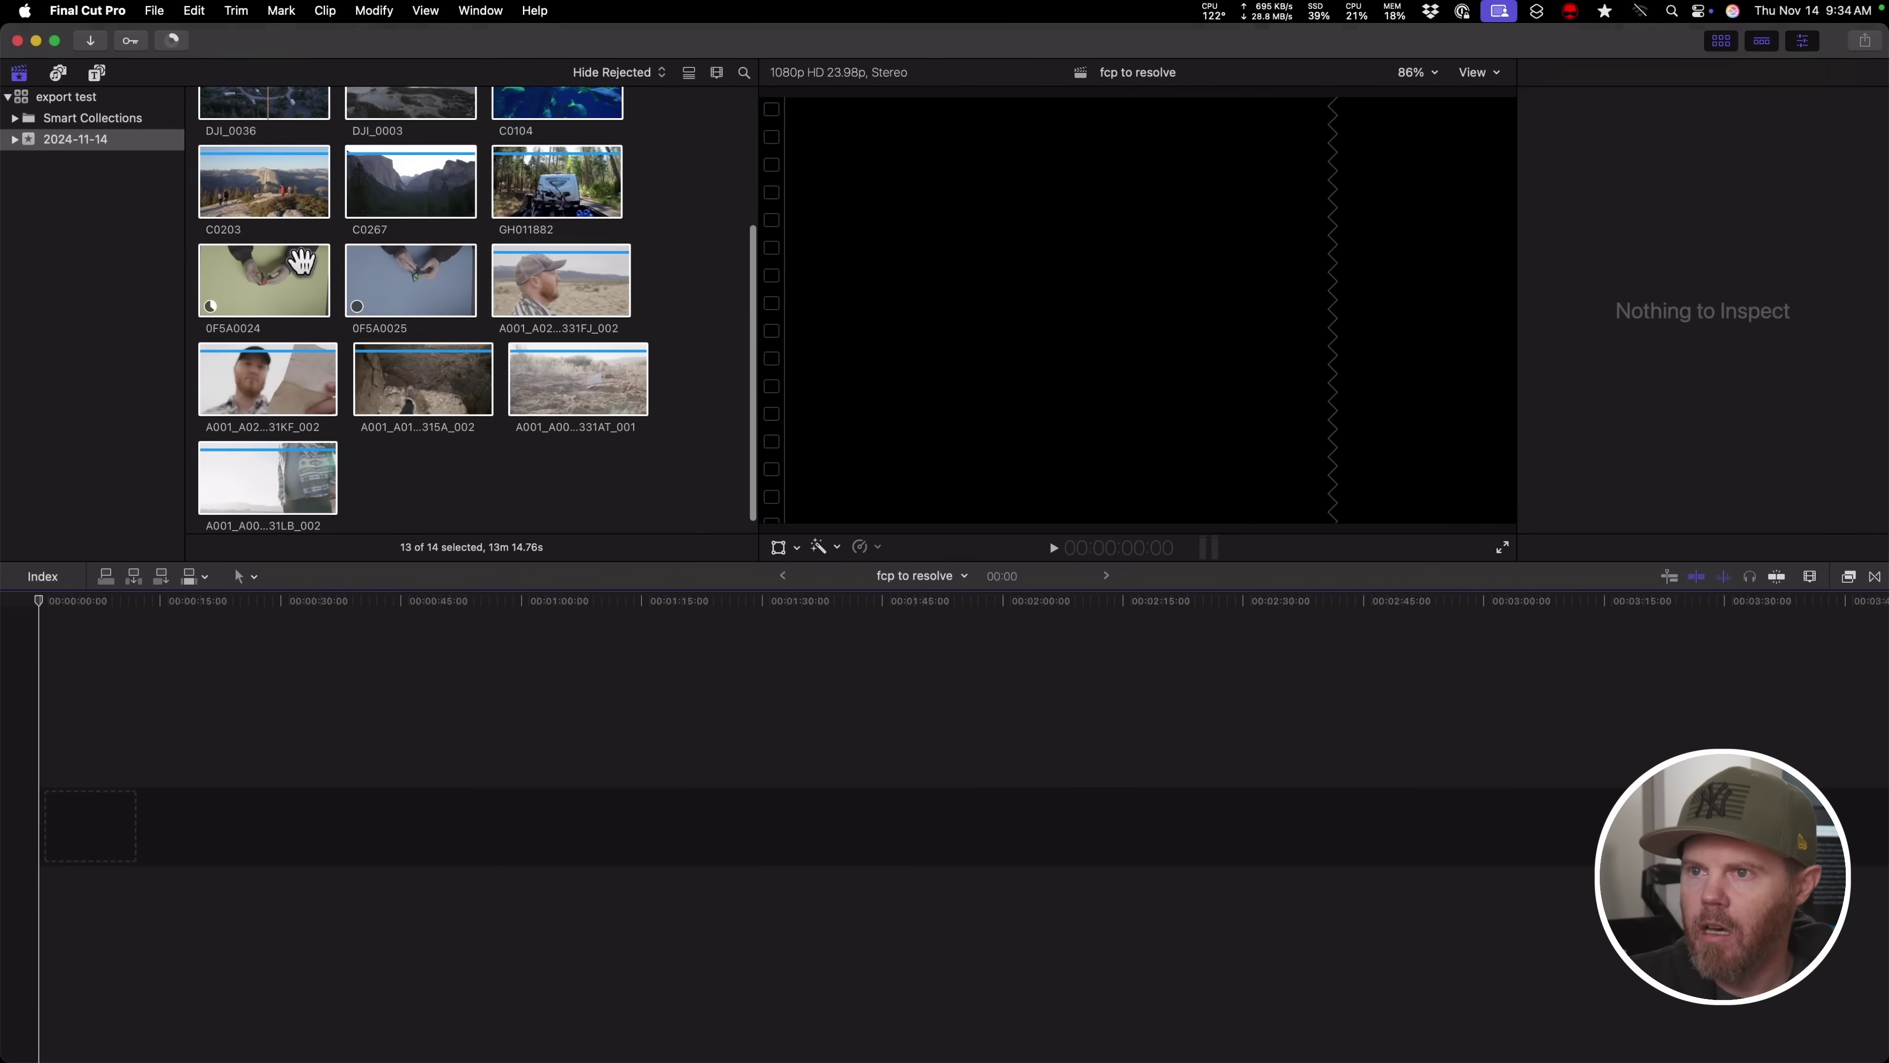
pyautogui.scroll(5, 303, 252)
pyautogui.scroll(-5, 304, 266)
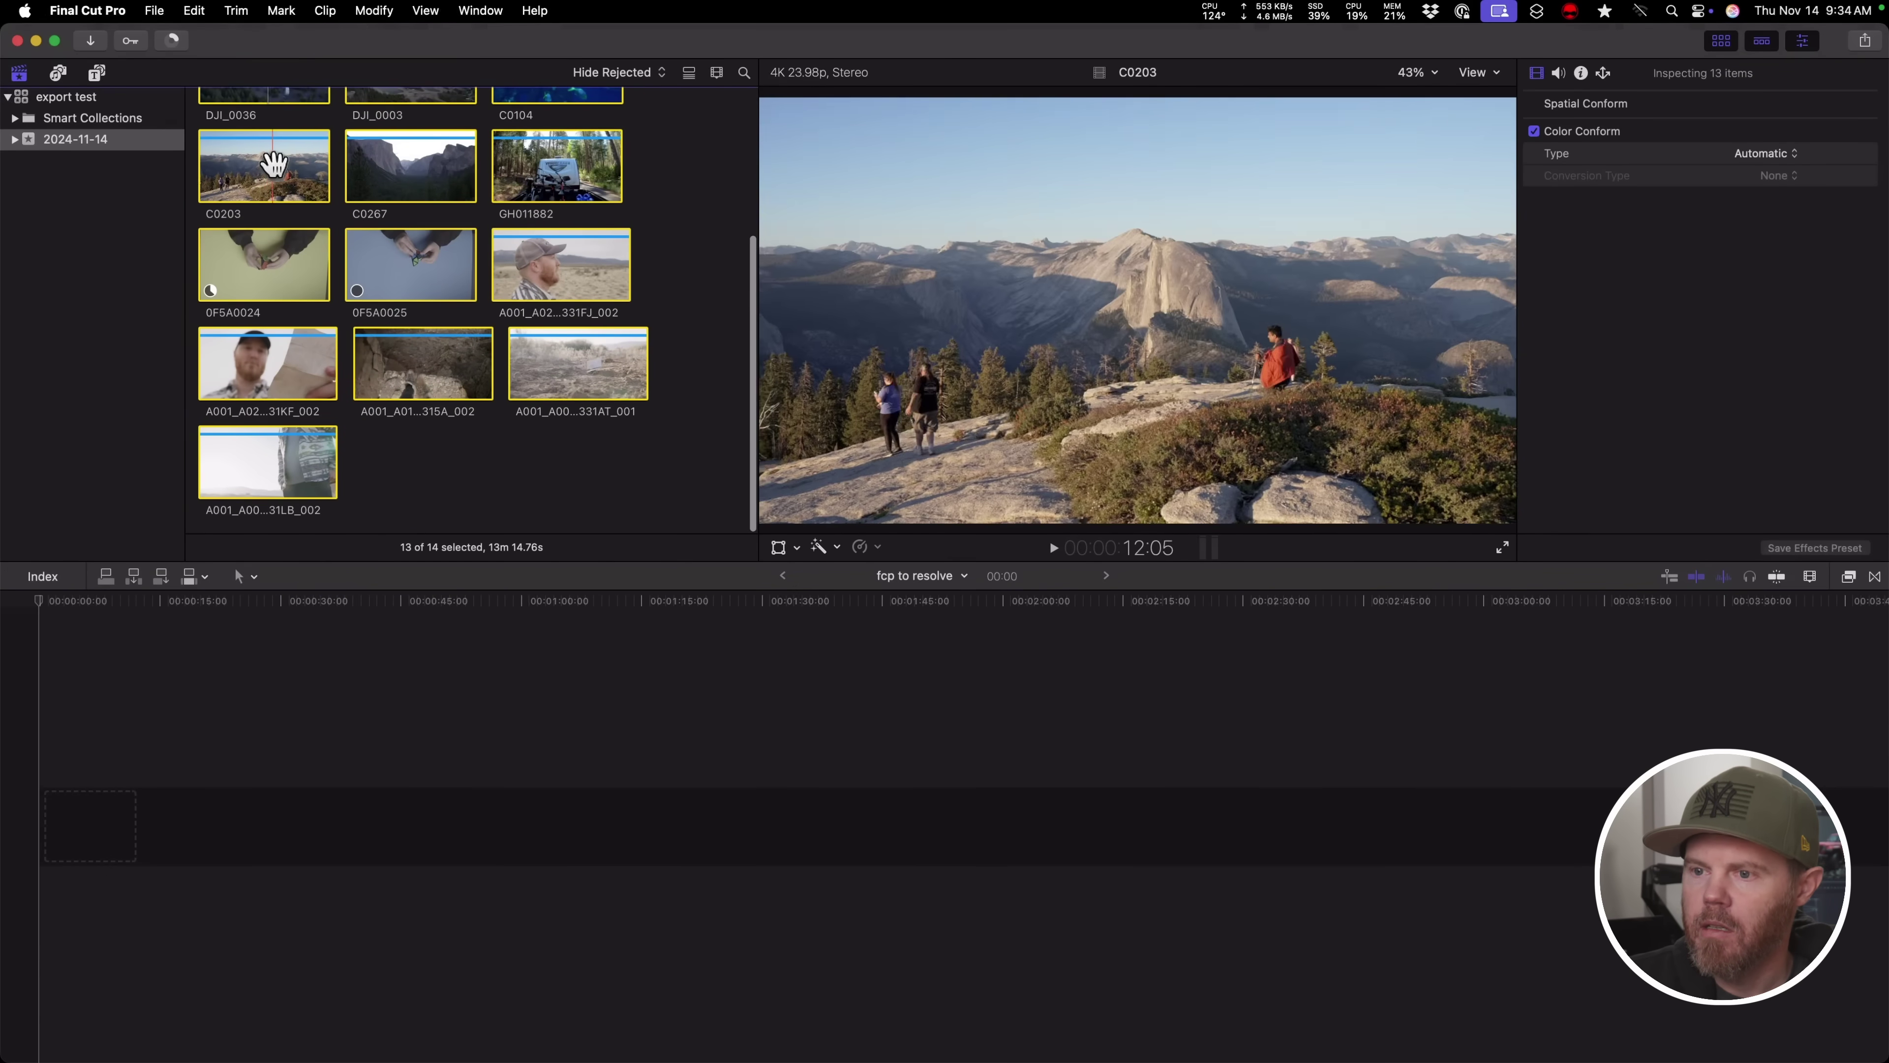
pyautogui.moveTo(275, 165); pyautogui.dragTo(261, 805)
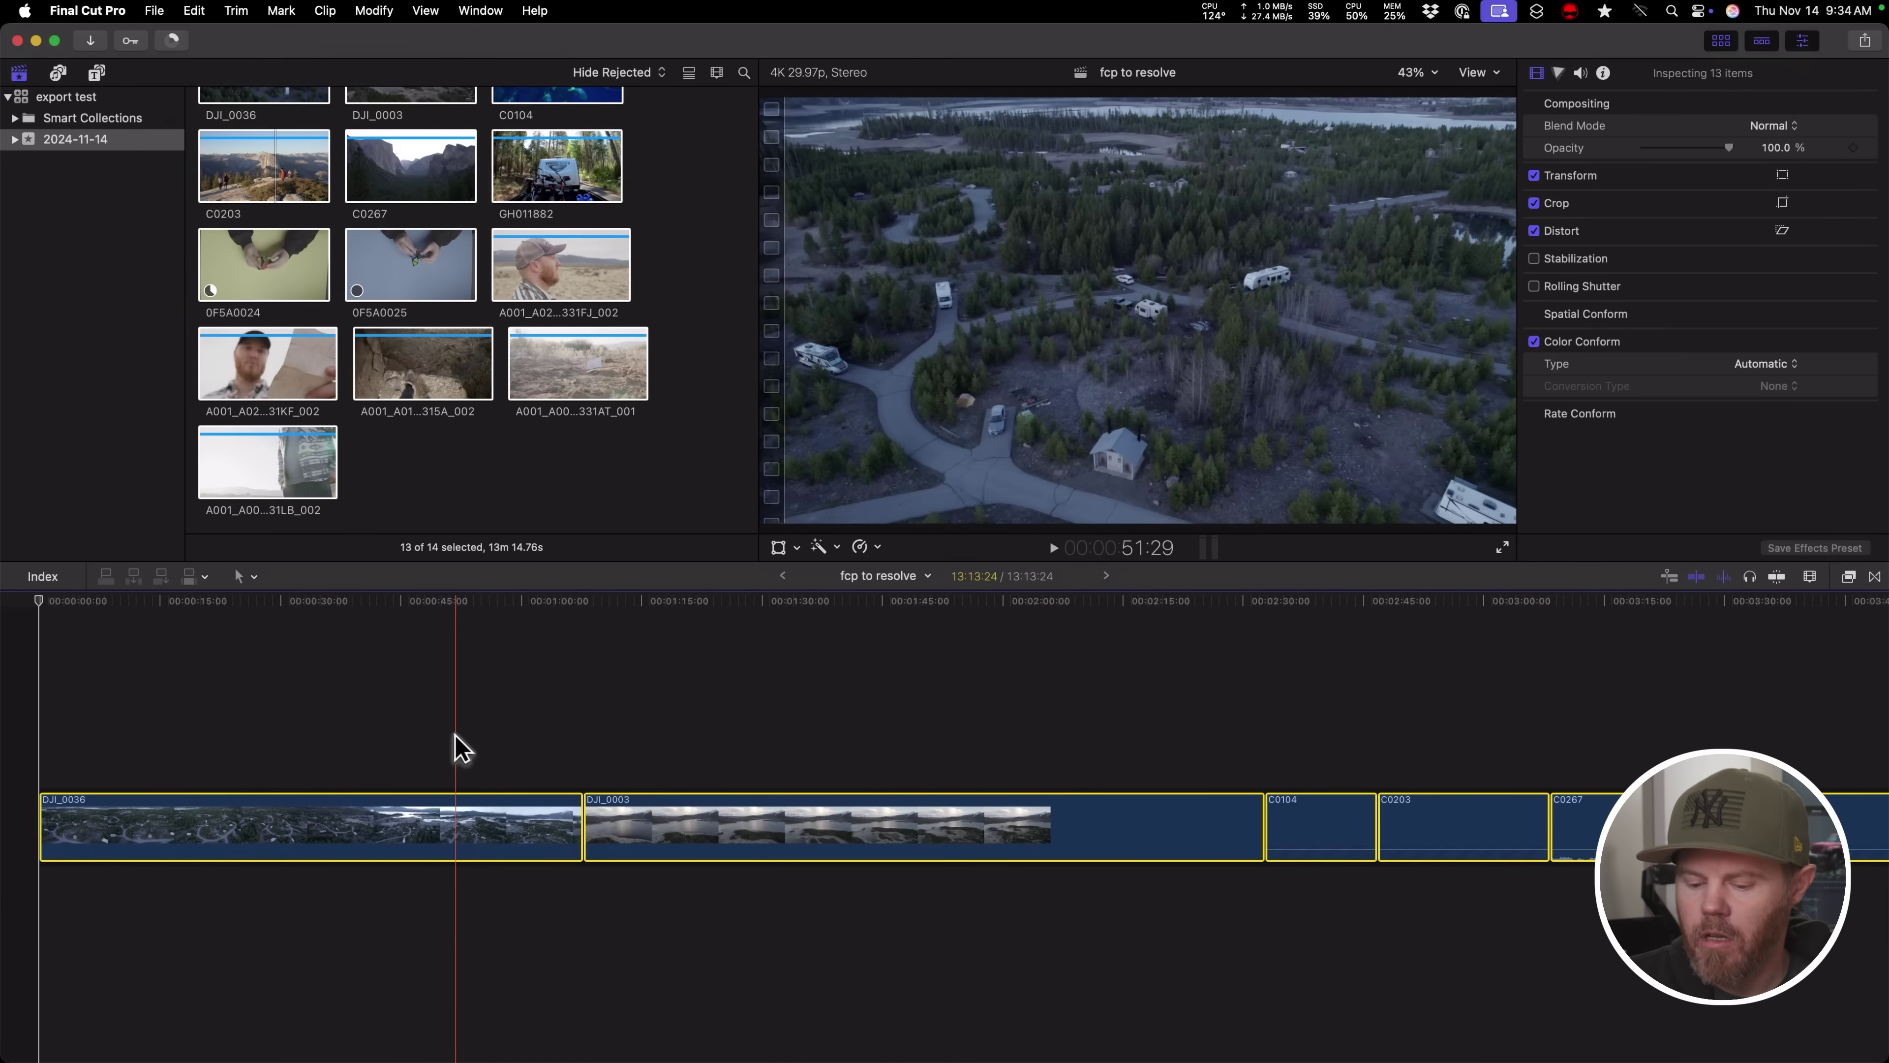
pyautogui.hotkey('shift', 'z')
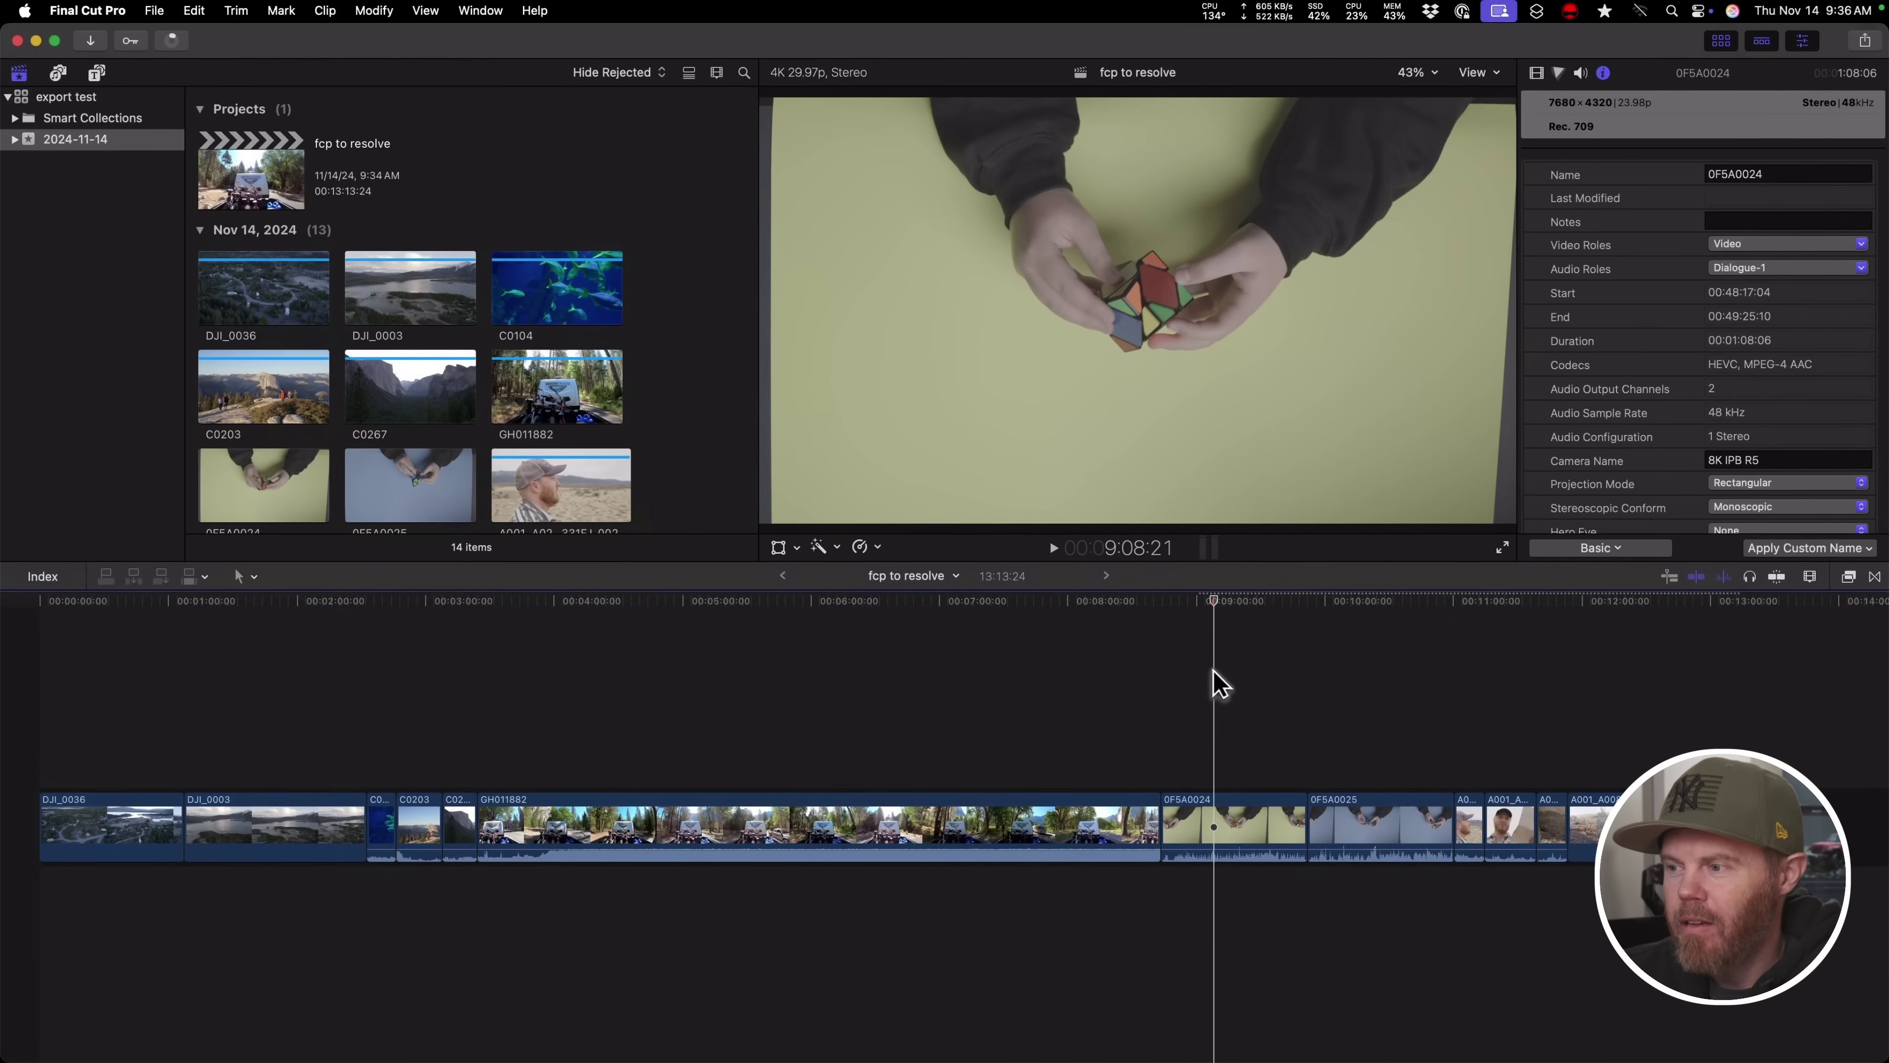
pyautogui.click(1512, 811)
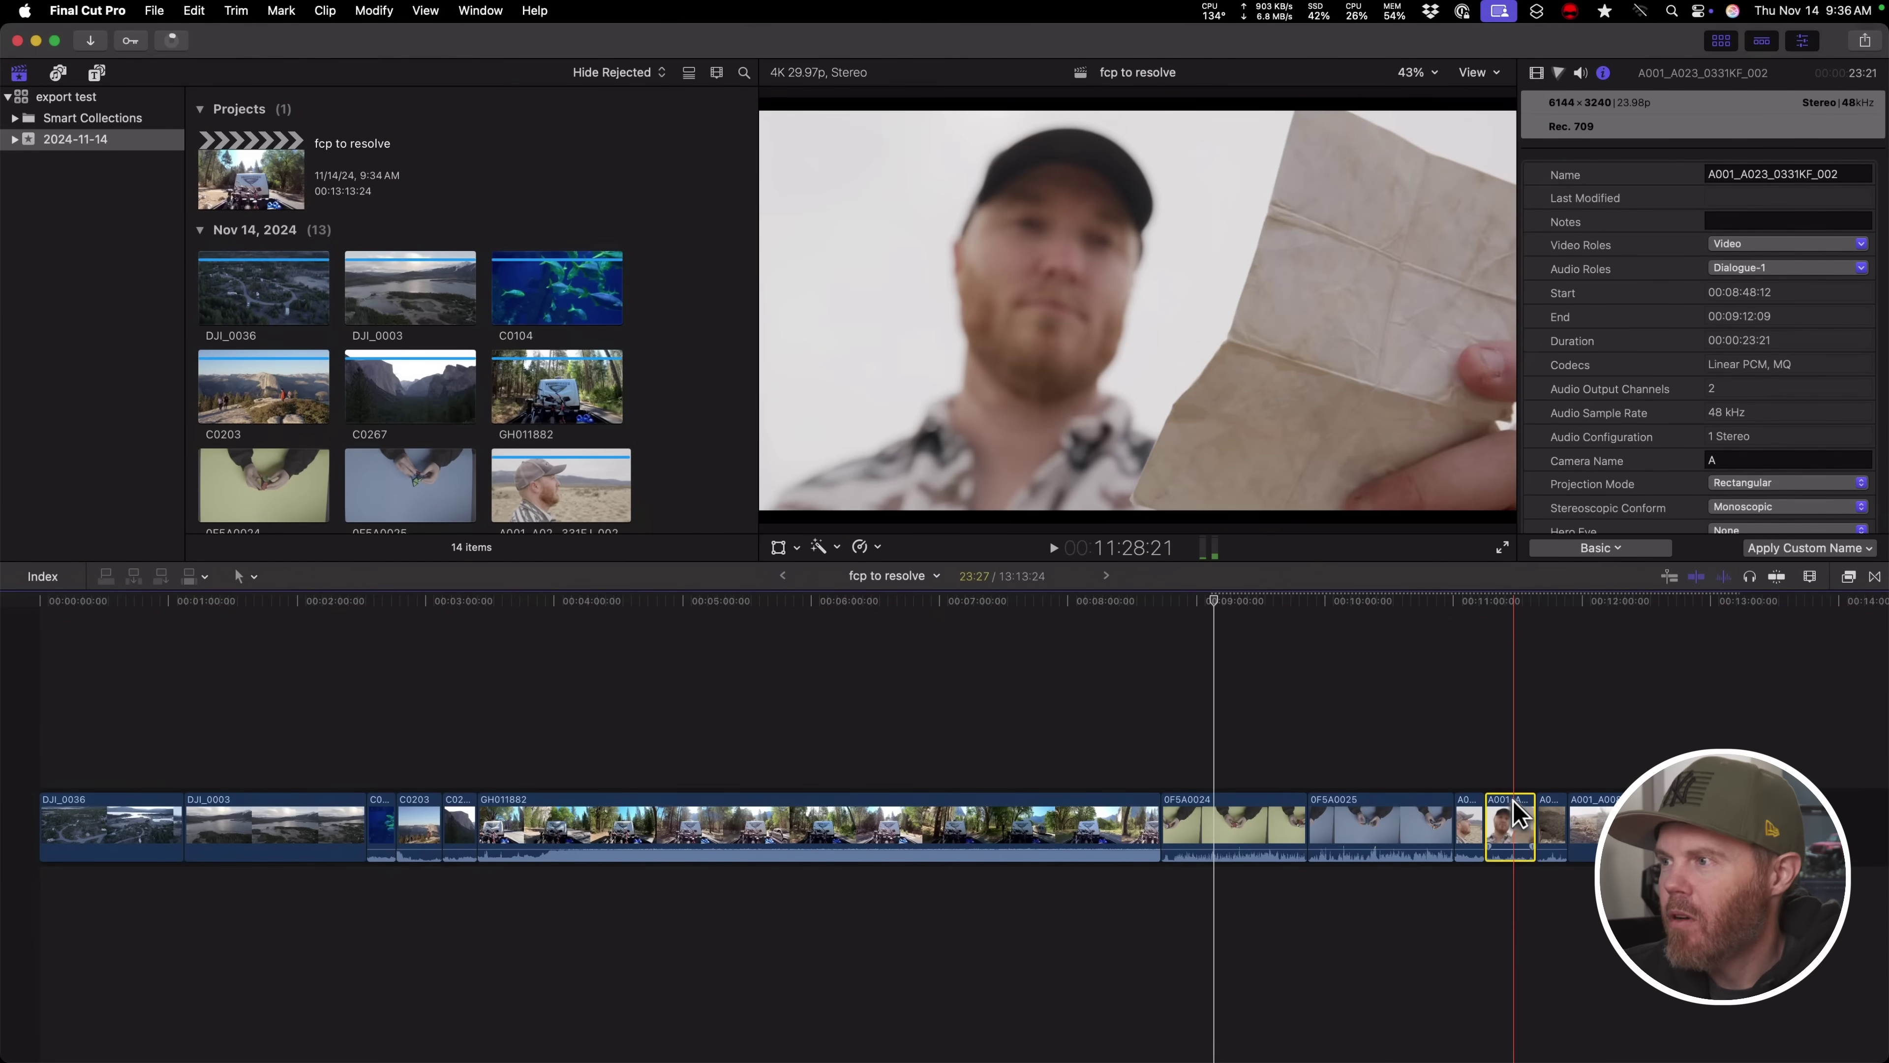
pyautogui.click(1257, 818)
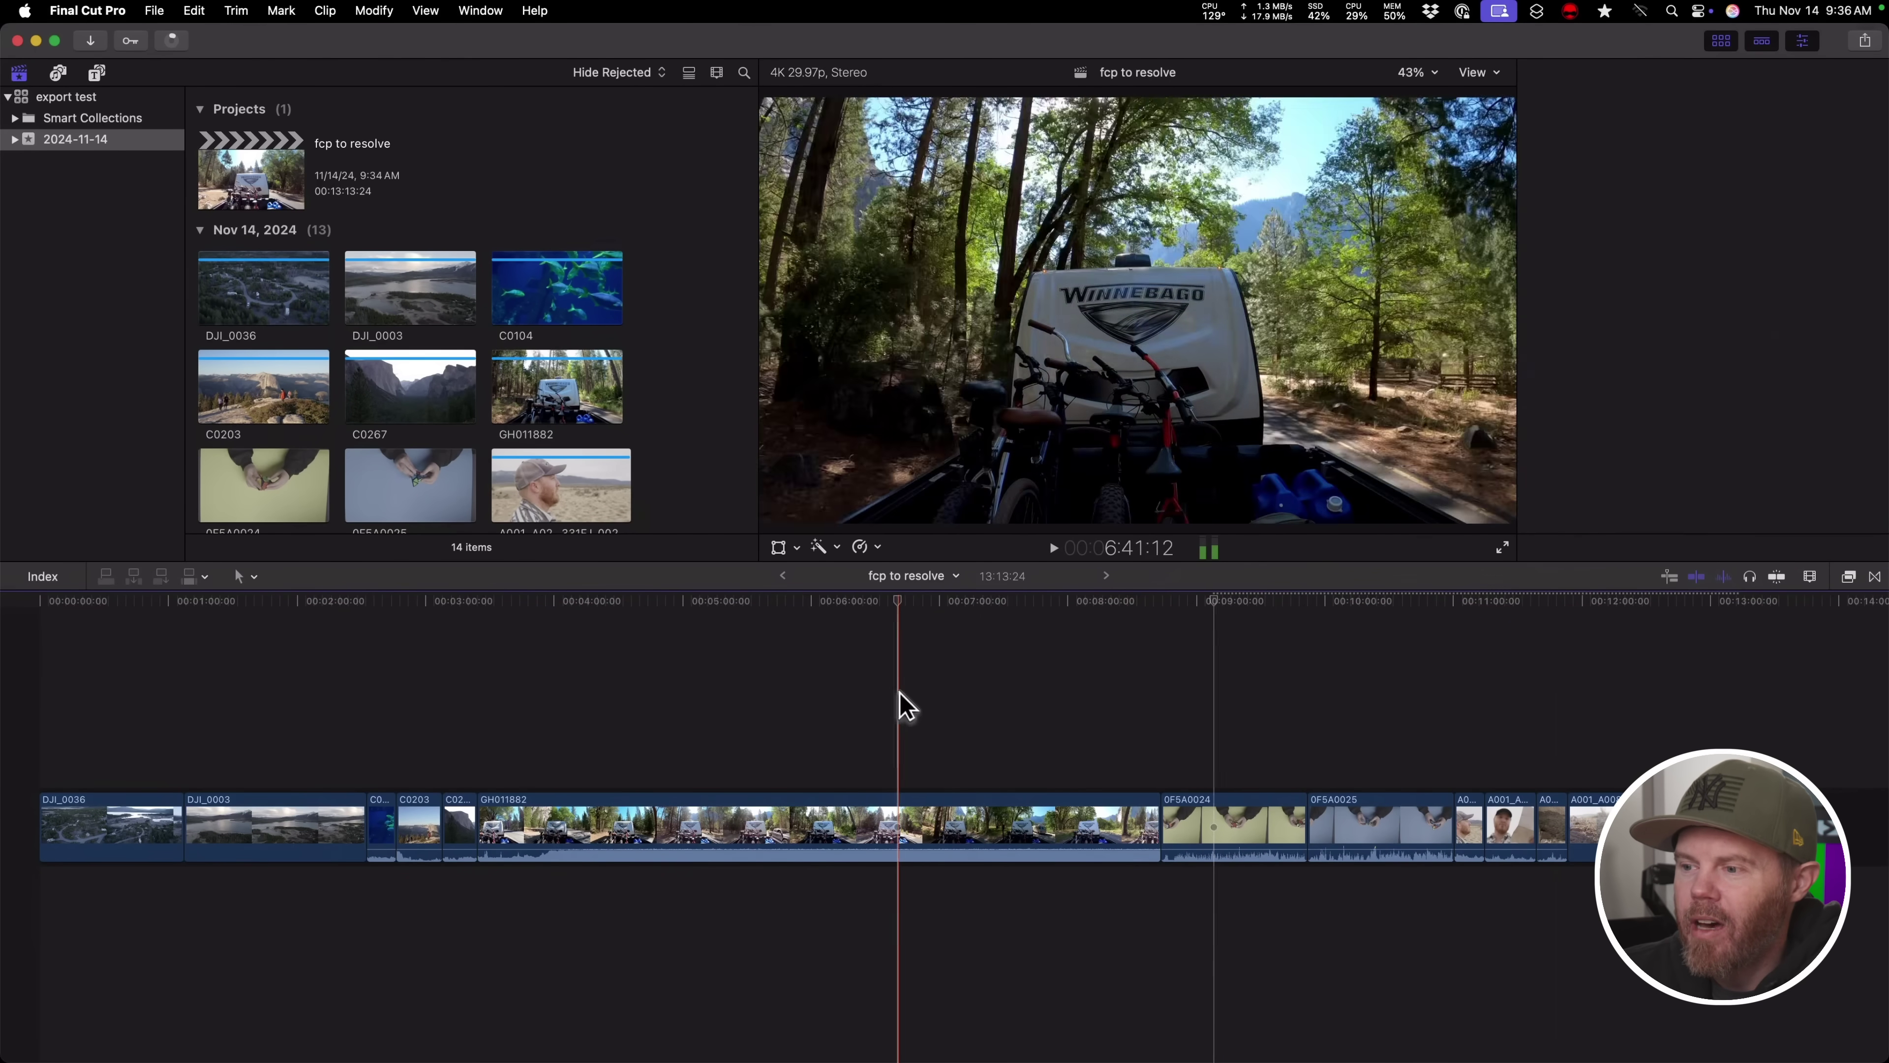
# - Inspect timeline clips GH011882, DJI_0003 and C0203 in the Inspector
pyautogui.click(900, 744)
pyautogui.click(900, 817)
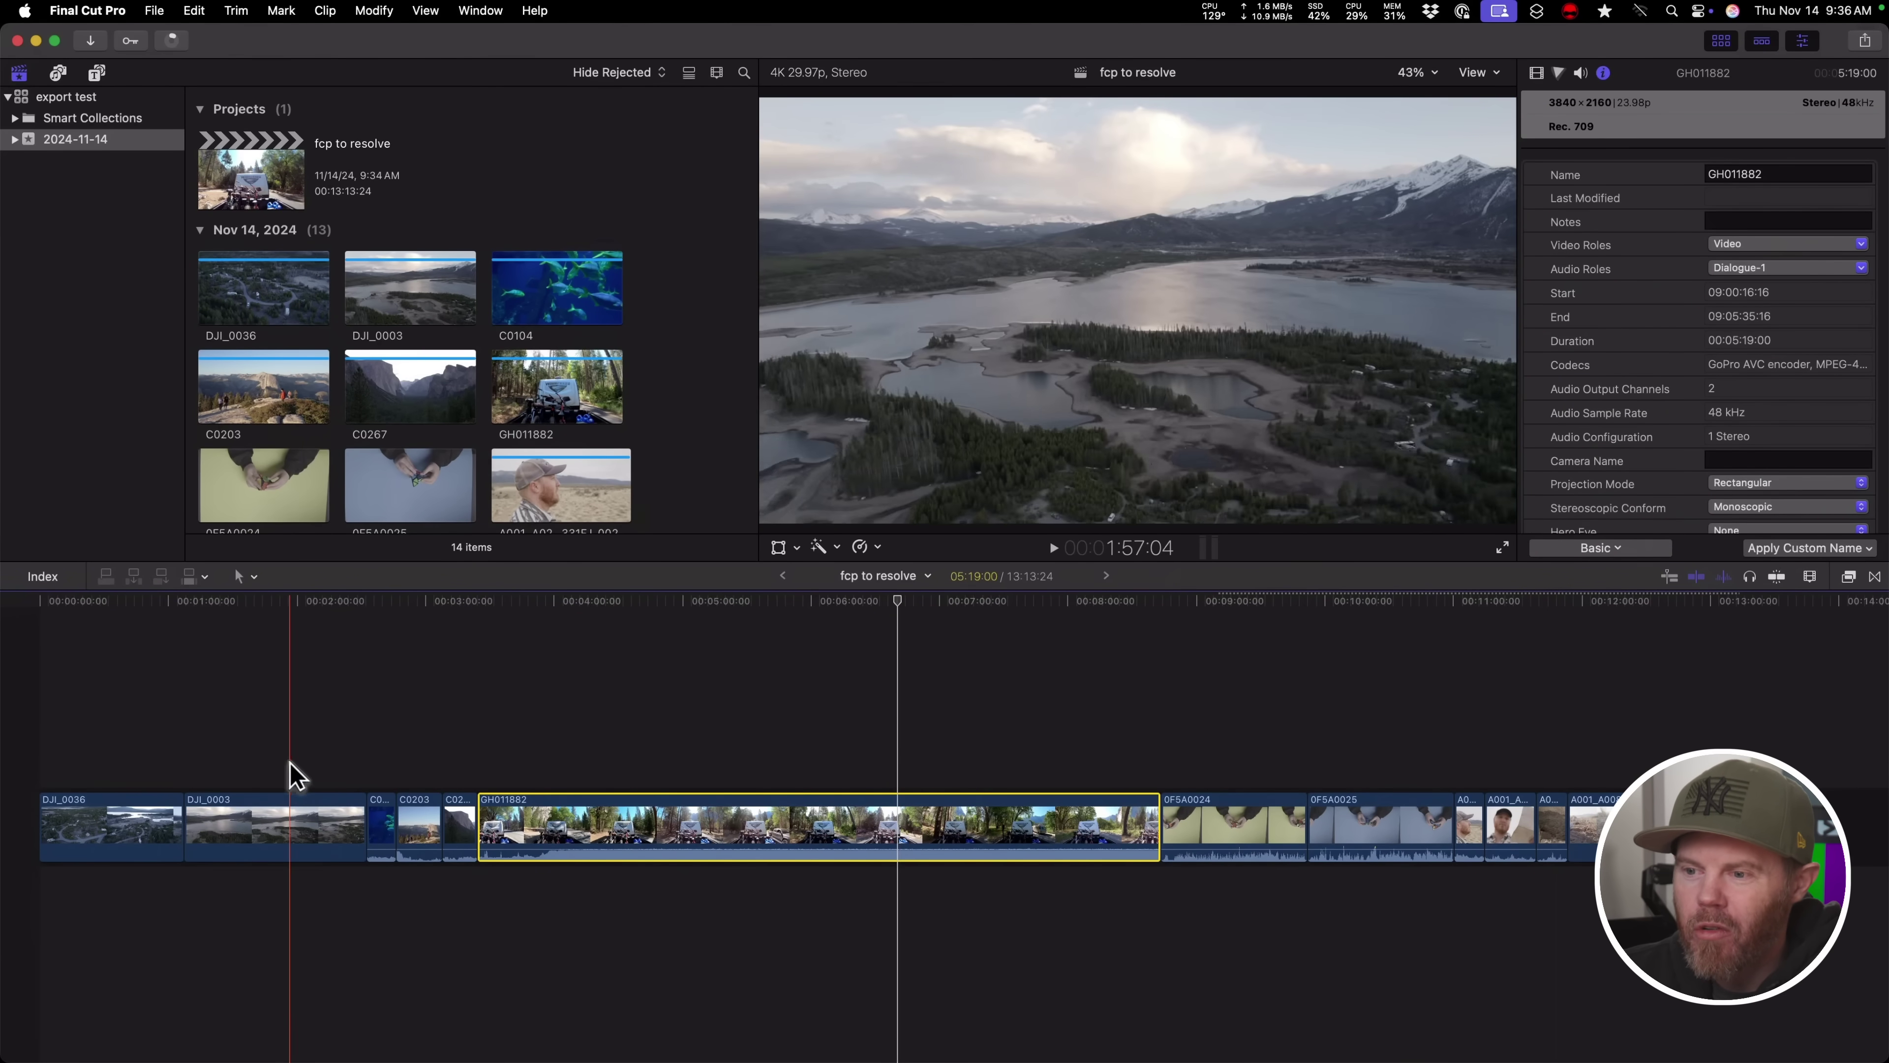
pyautogui.click(292, 815)
pyautogui.click(414, 818)
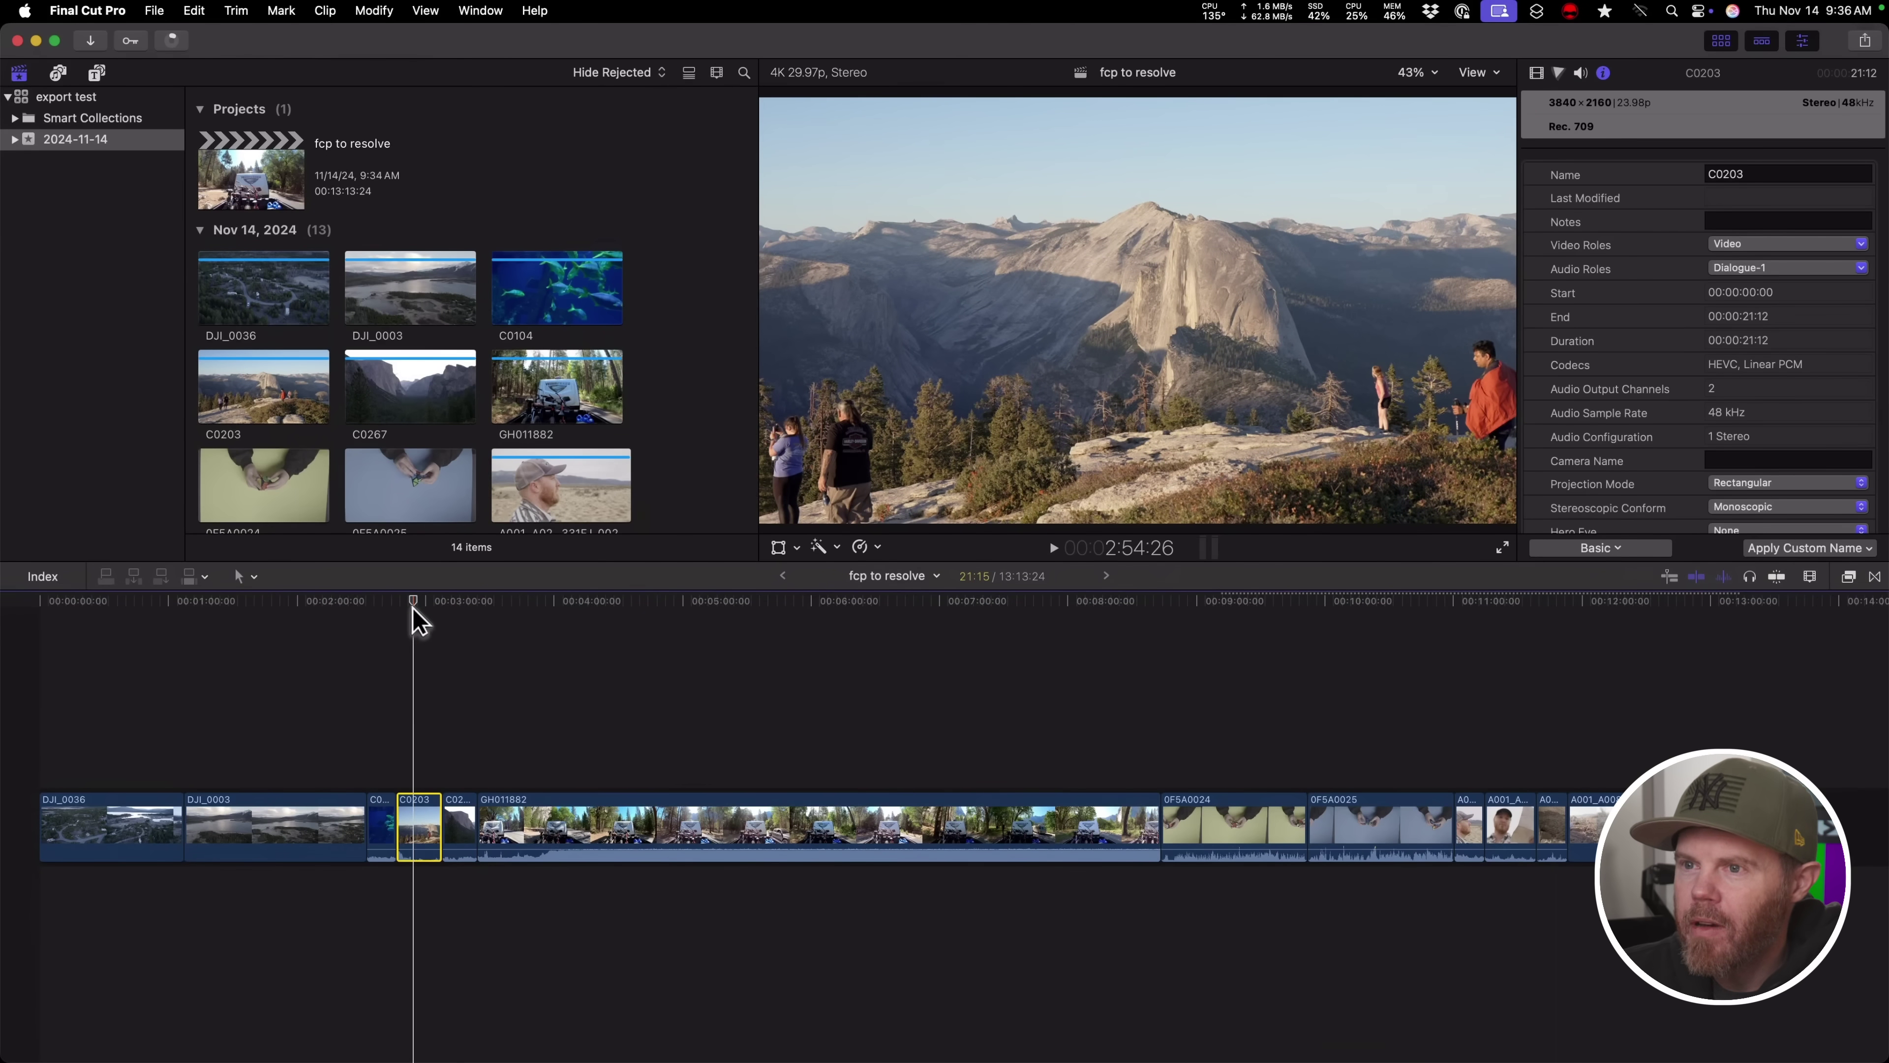
# - Show the fcp to resolve project's details, confirming 3840×2160 at 29.97p
pyautogui.click(249, 161)
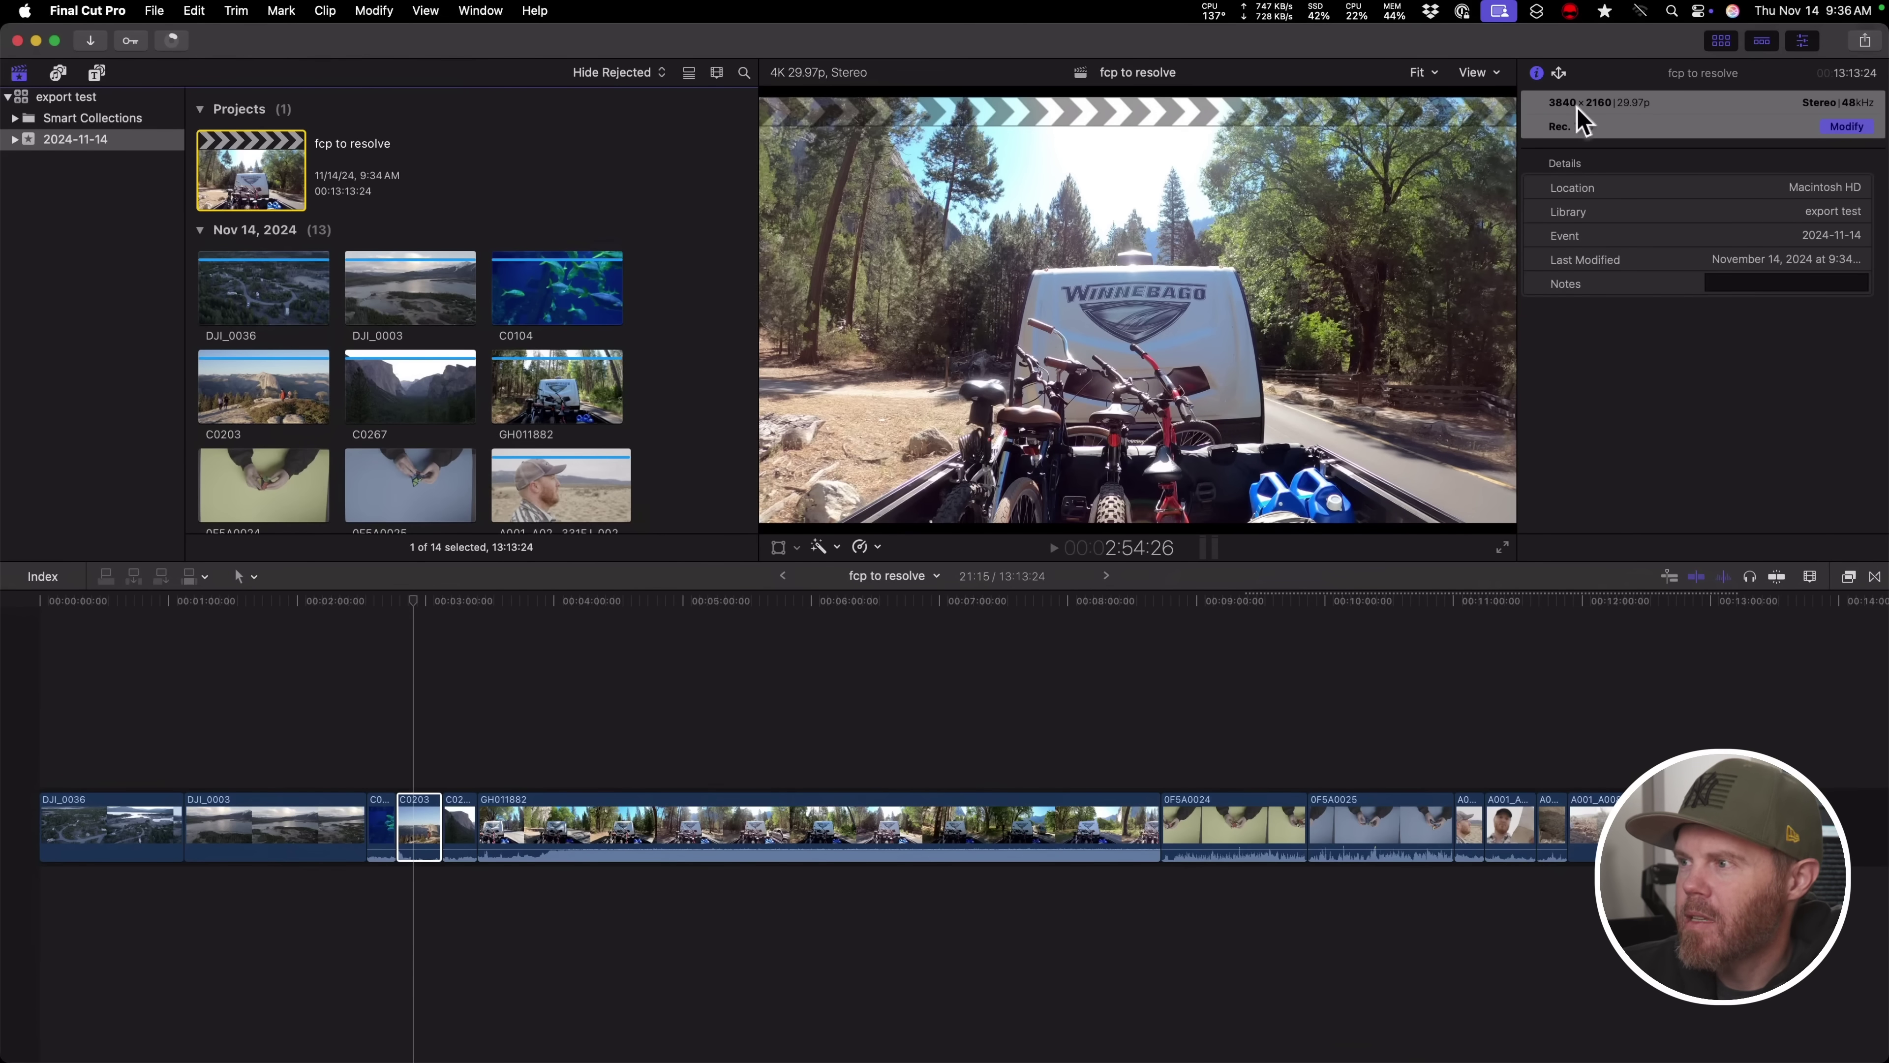
pyautogui.click(1113, 718)
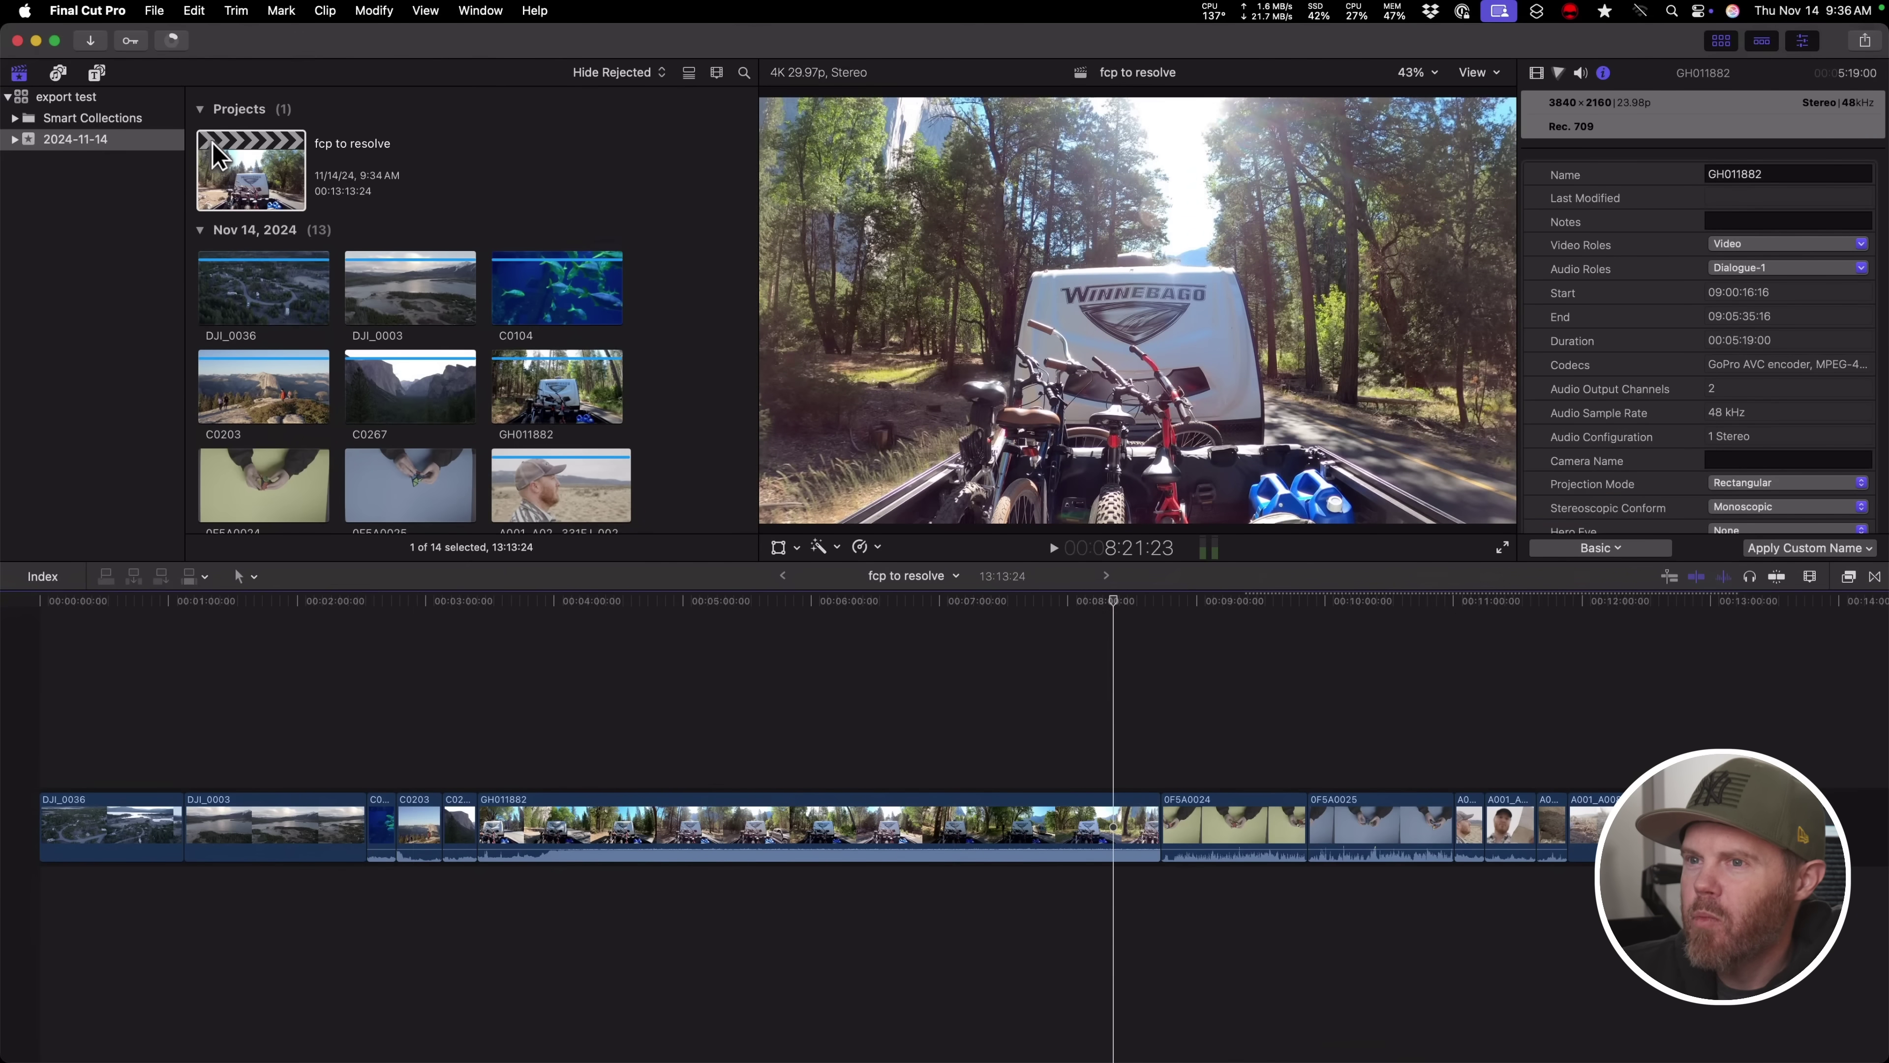
pyautogui.click(215, 157)
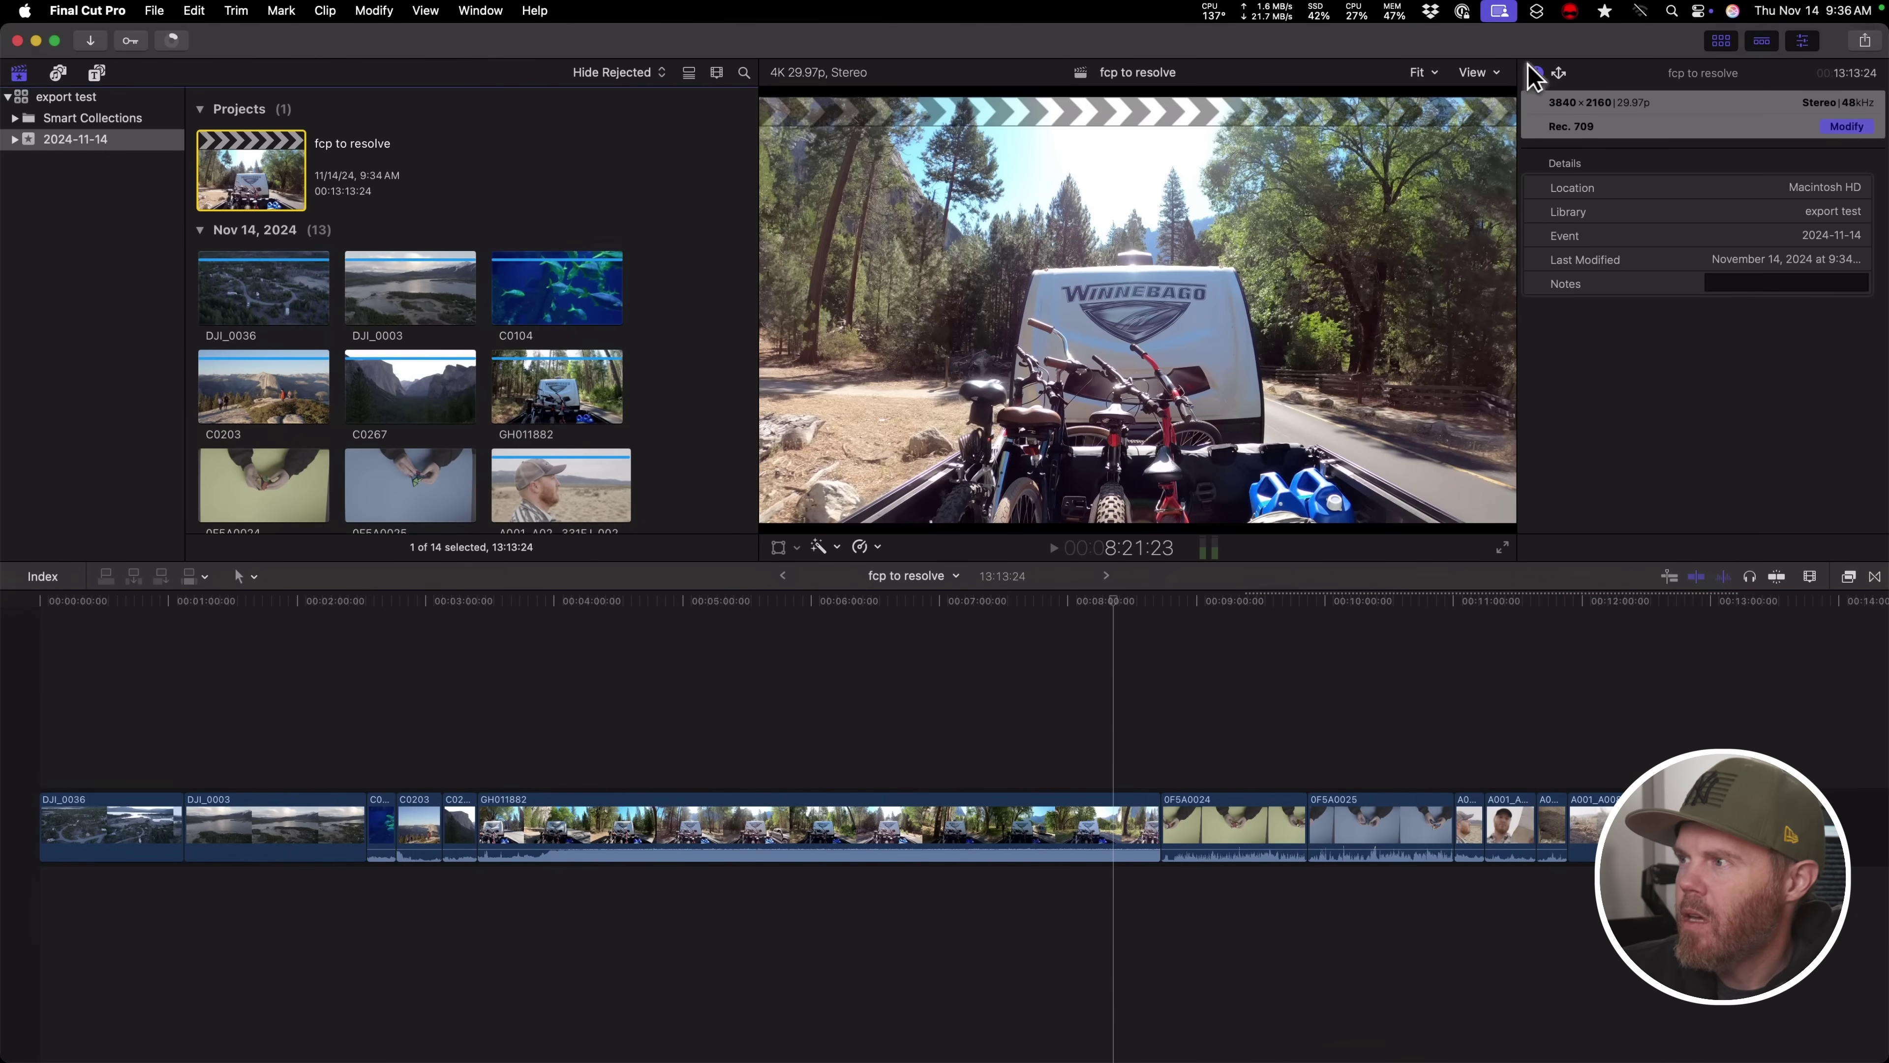
pyautogui.click(1864, 41)
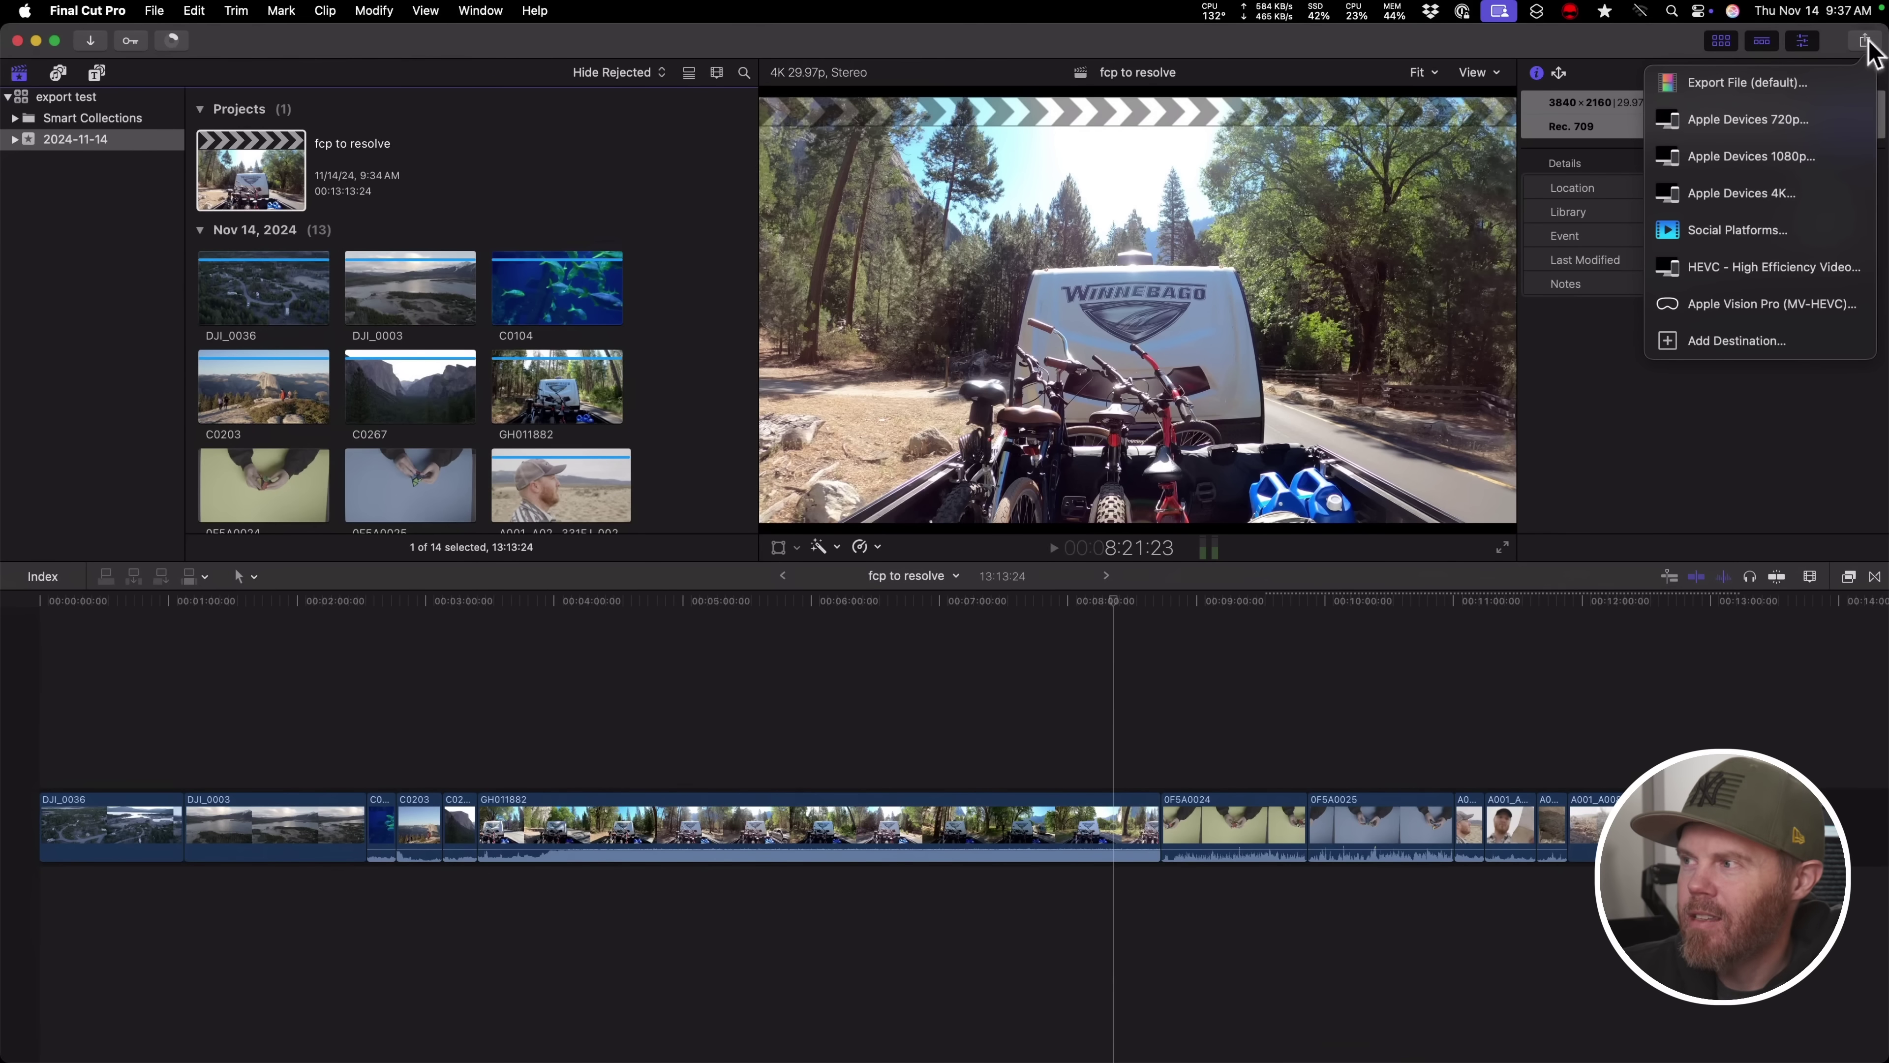
# - Choose Export File and set the 3840×2160 export's video codec to H.264
pyautogui.click(1800, 82)
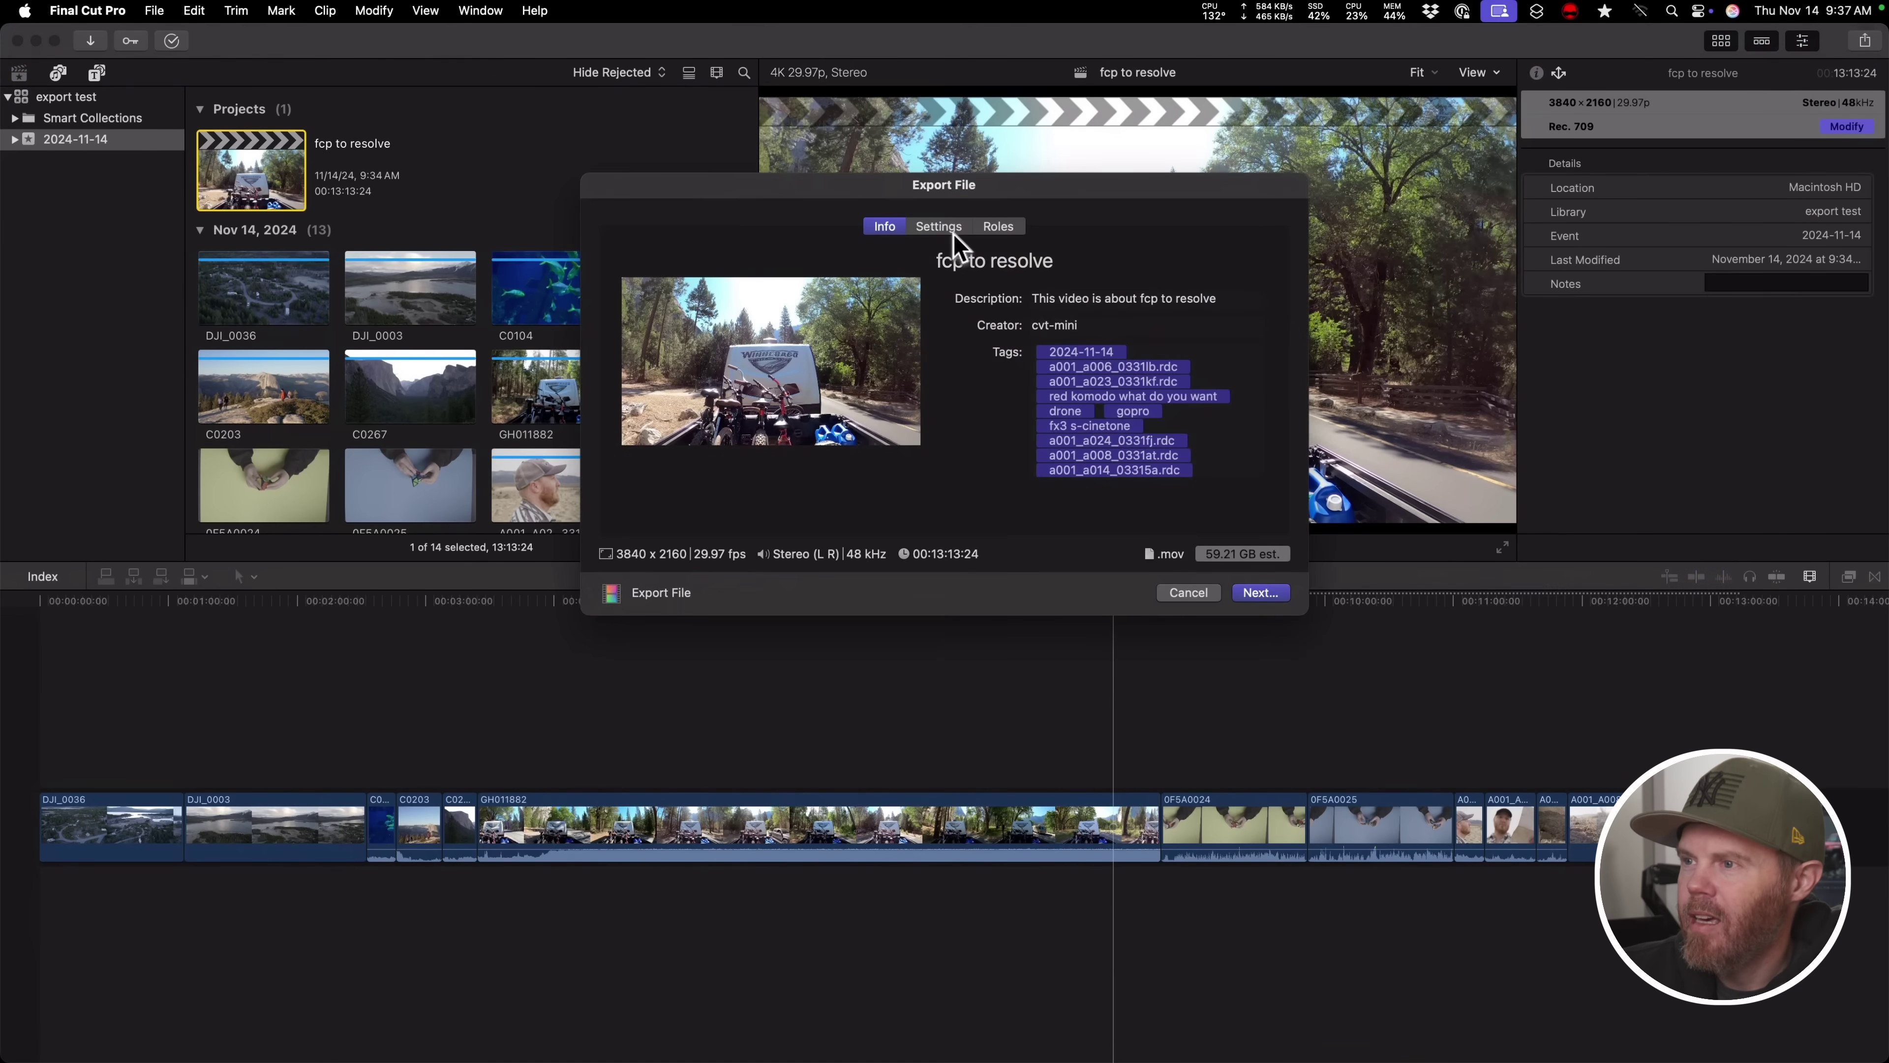
pyautogui.click(954, 231)
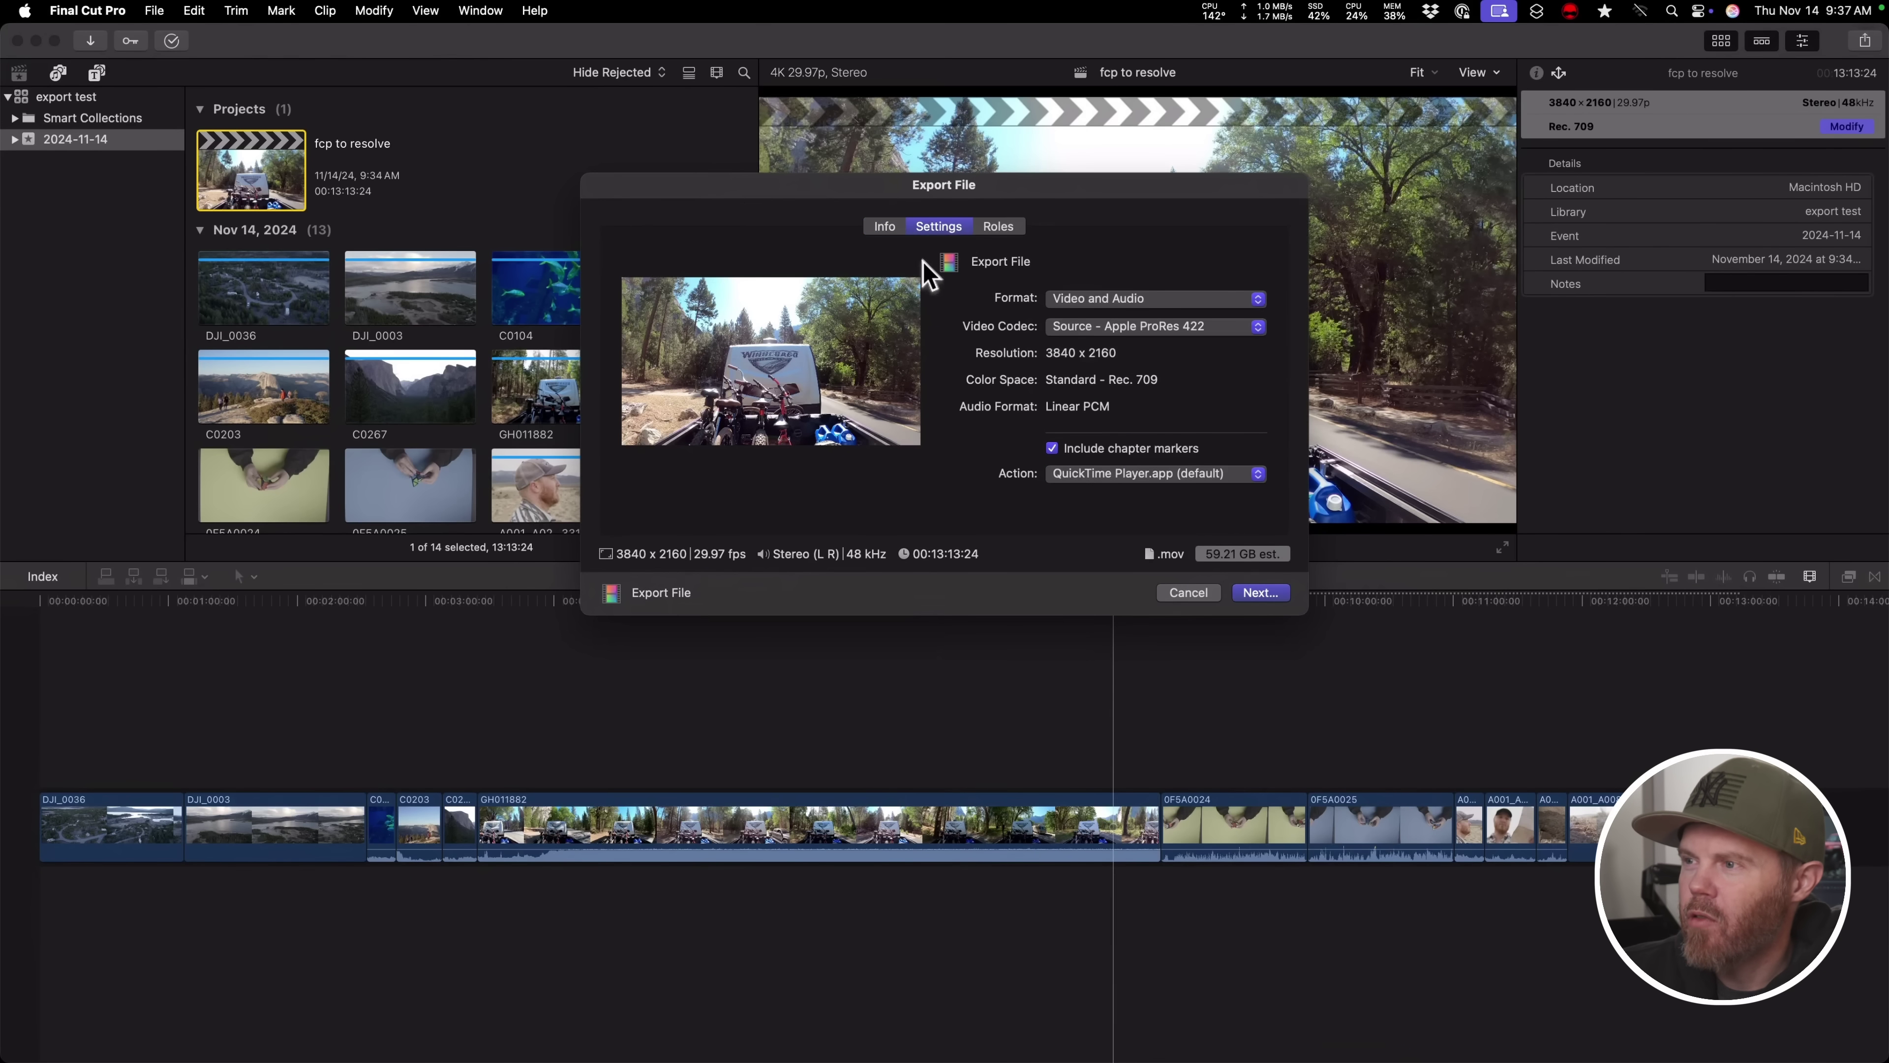
pyautogui.click(1212, 334)
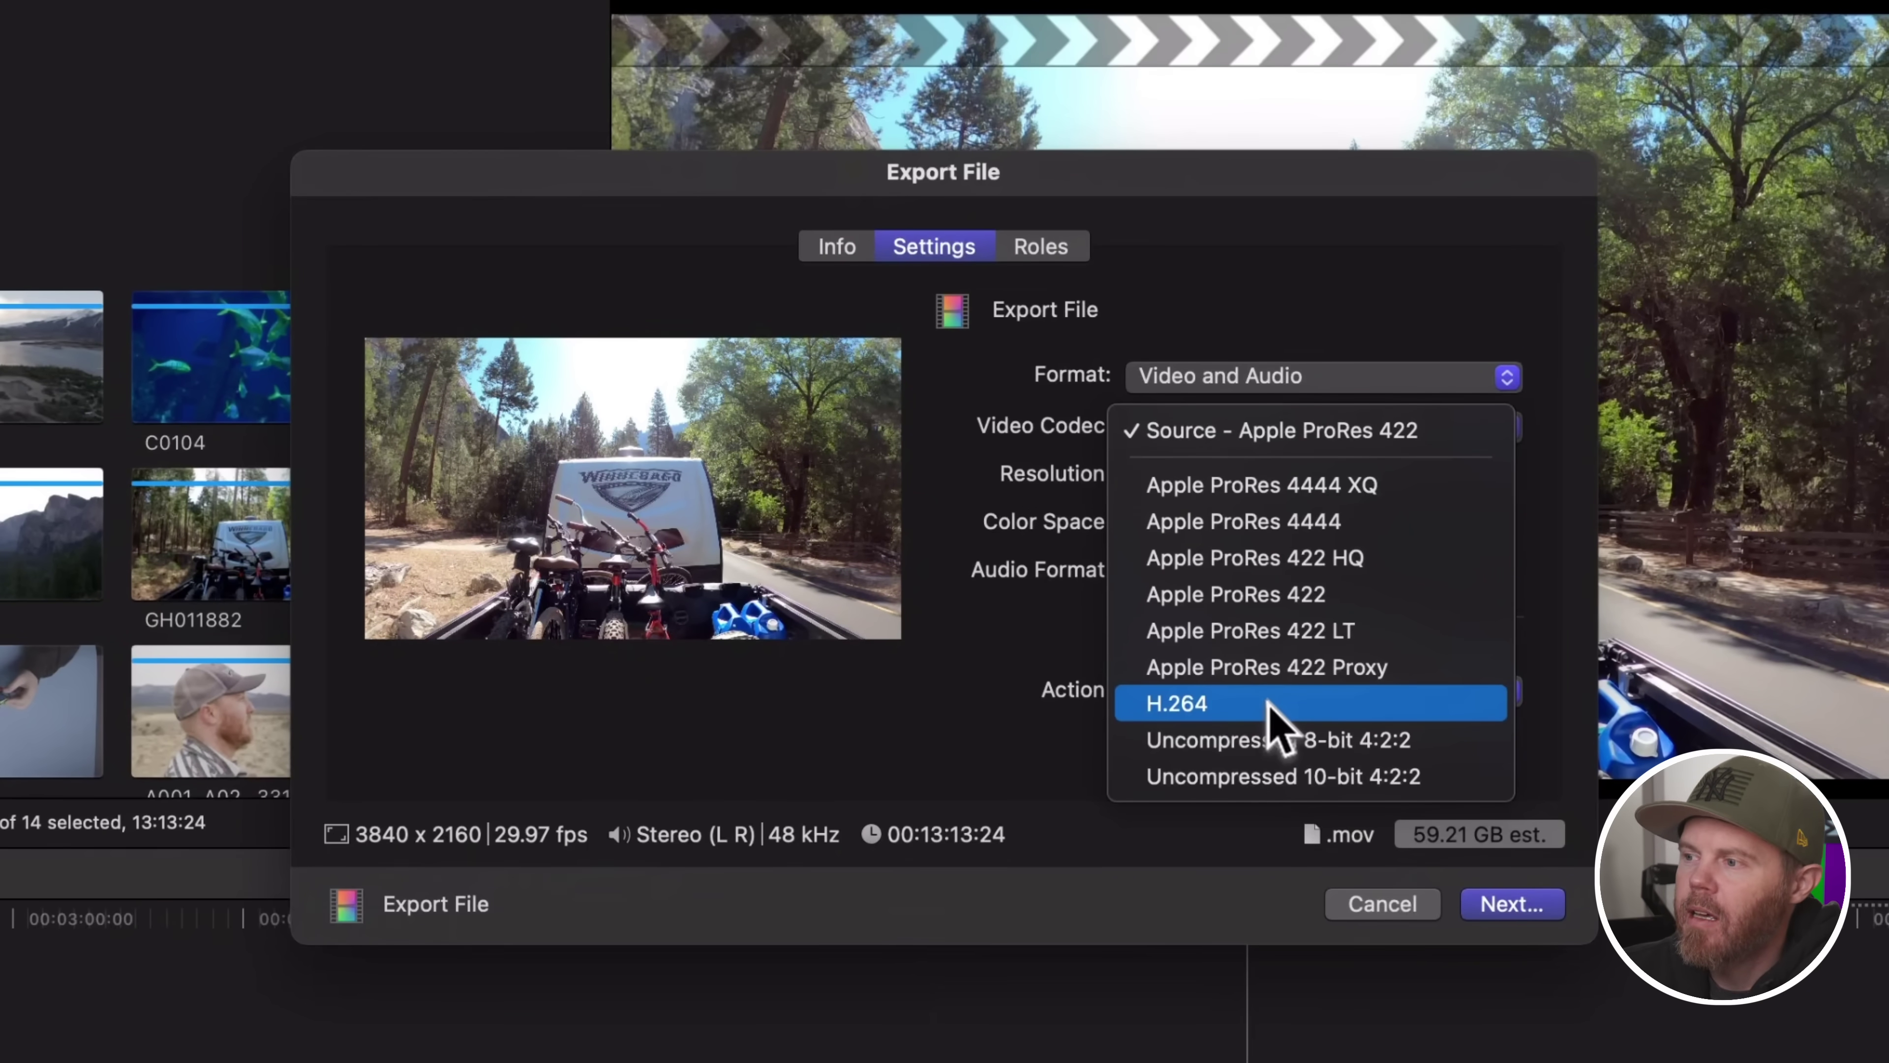
pyautogui.click(1269, 706)
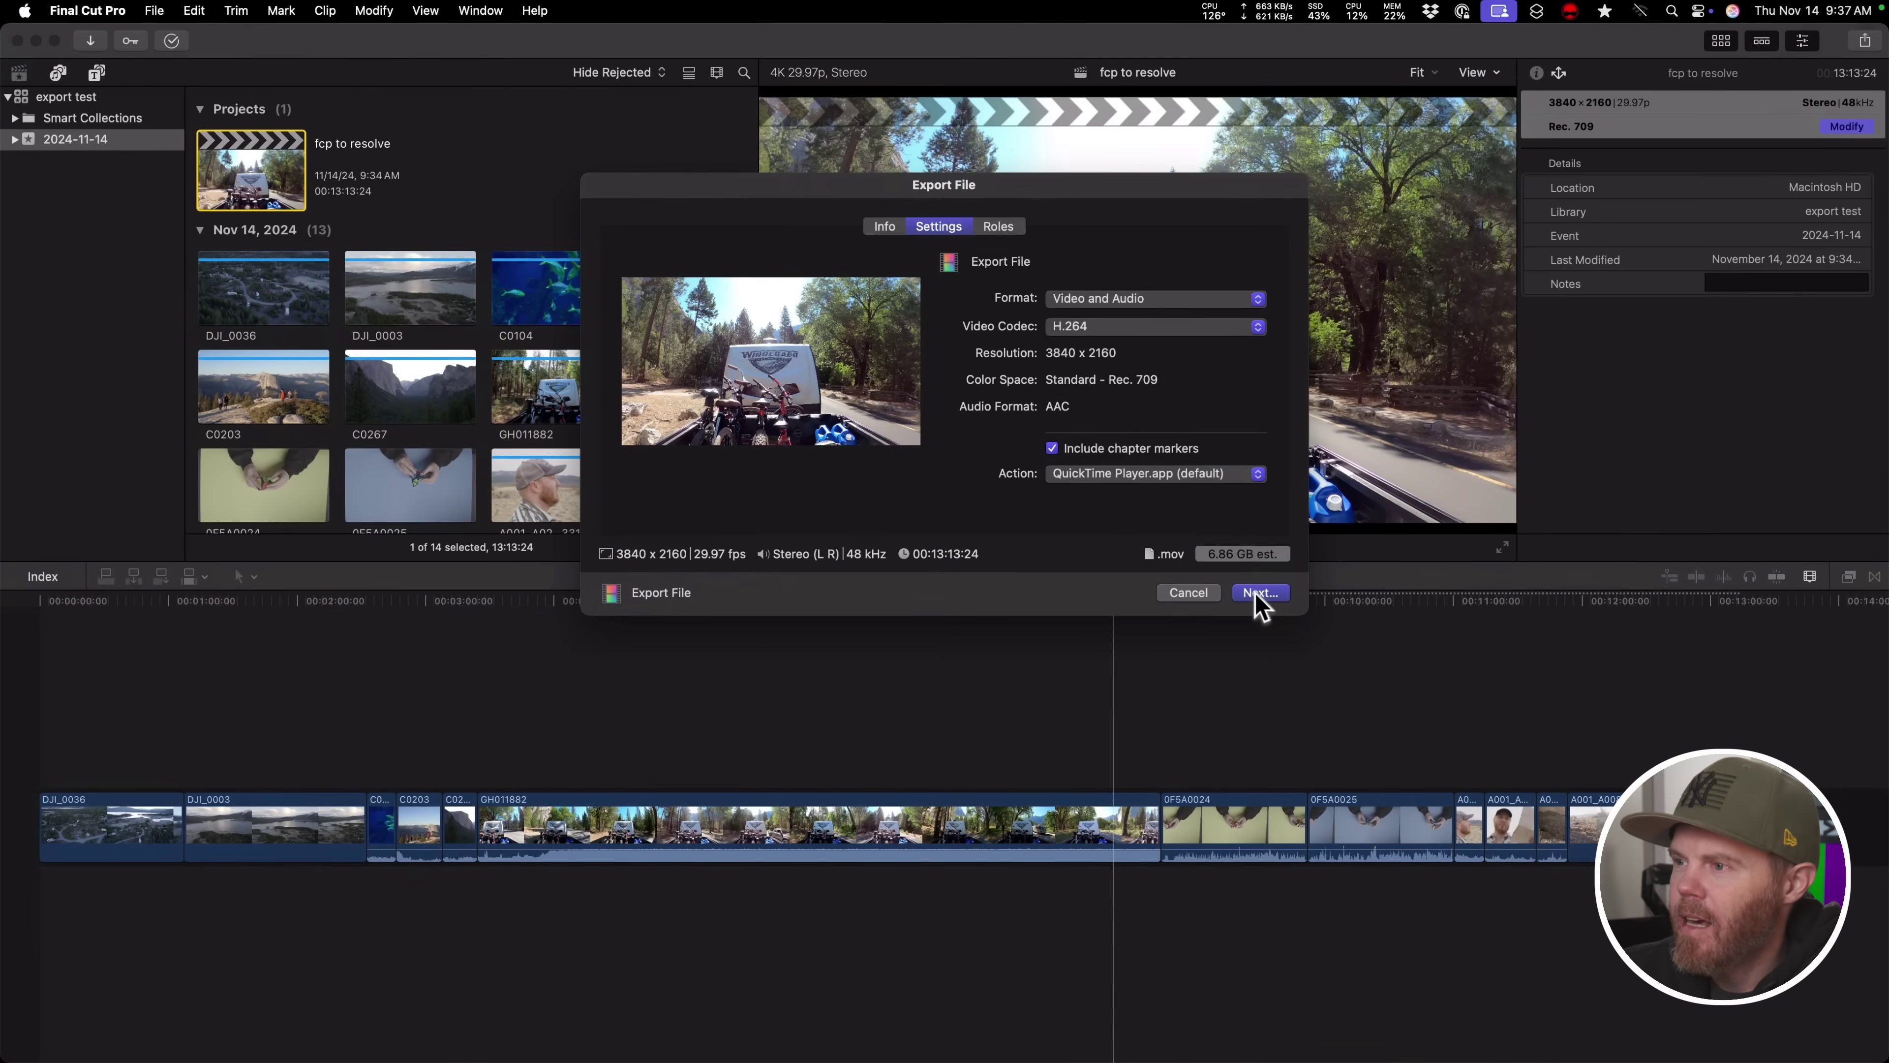
pyautogui.click(1259, 594)
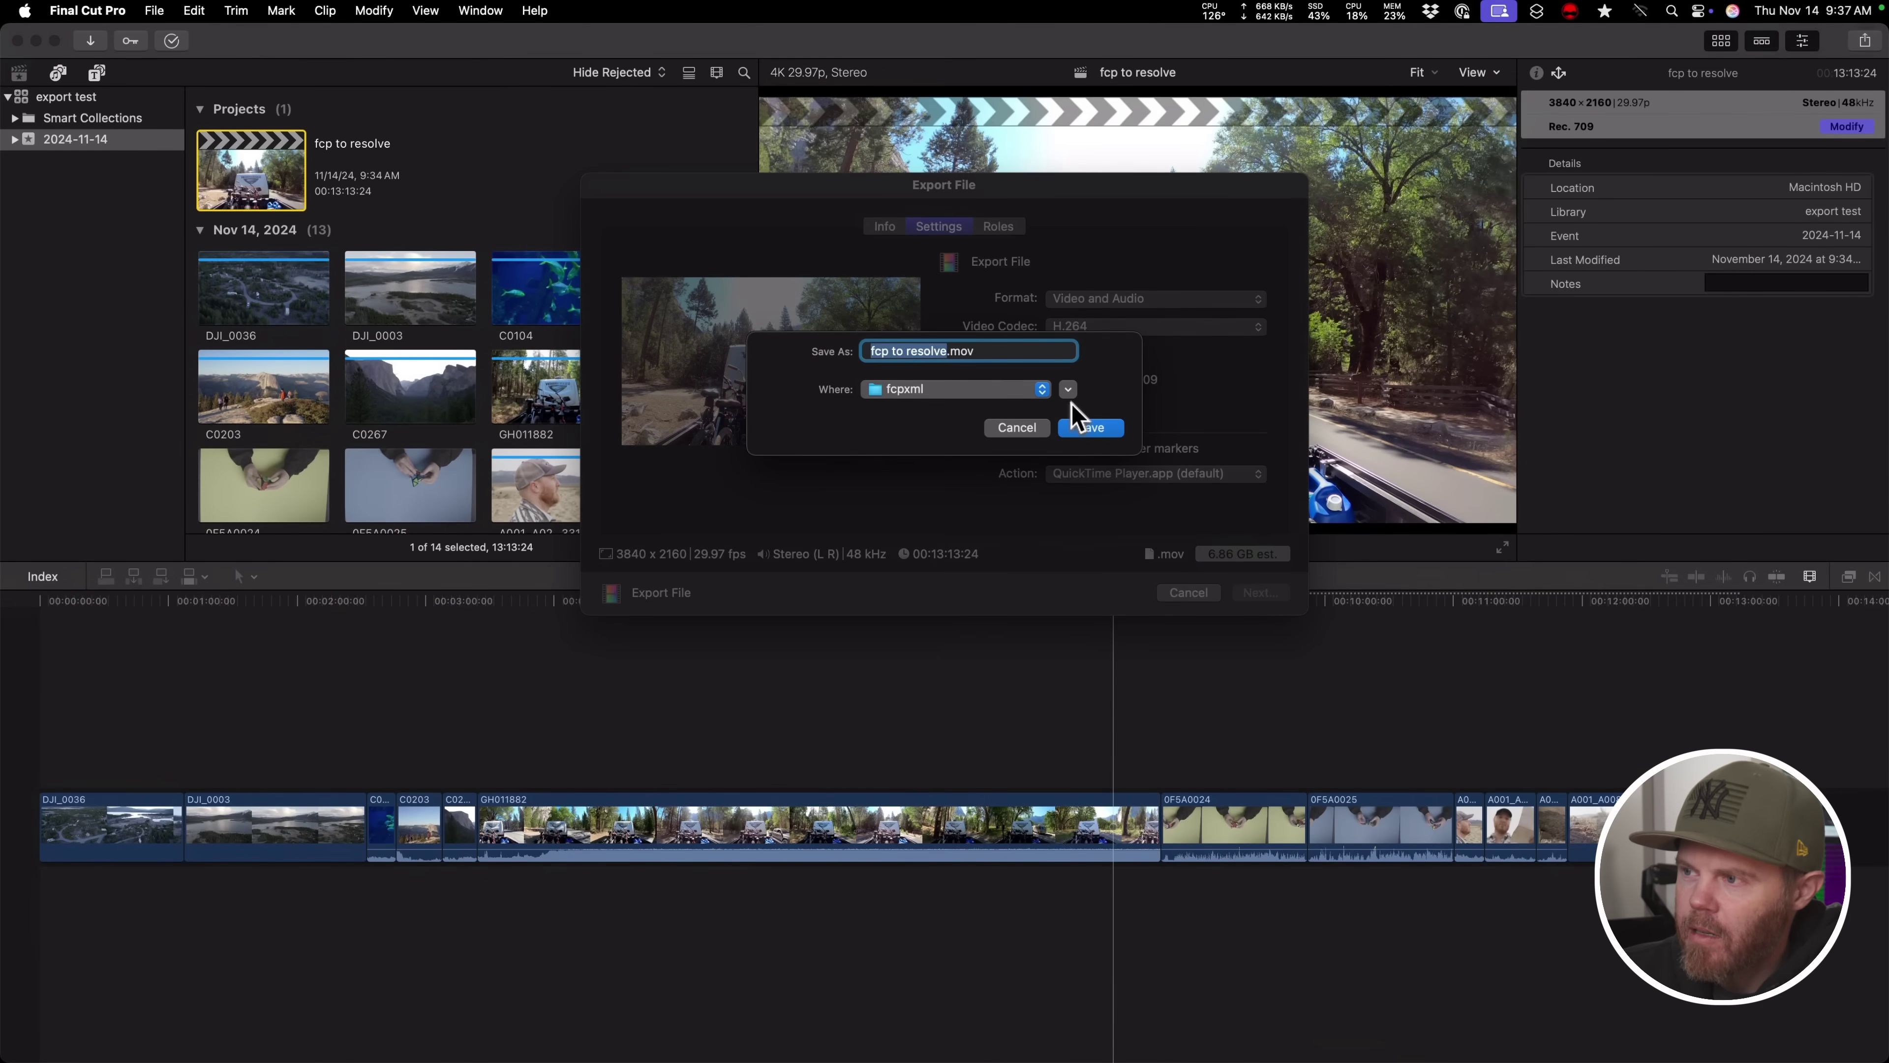
# - In the expanded save sheet, browse to the work_in_progress > post folder
pyautogui.click(1068, 388)
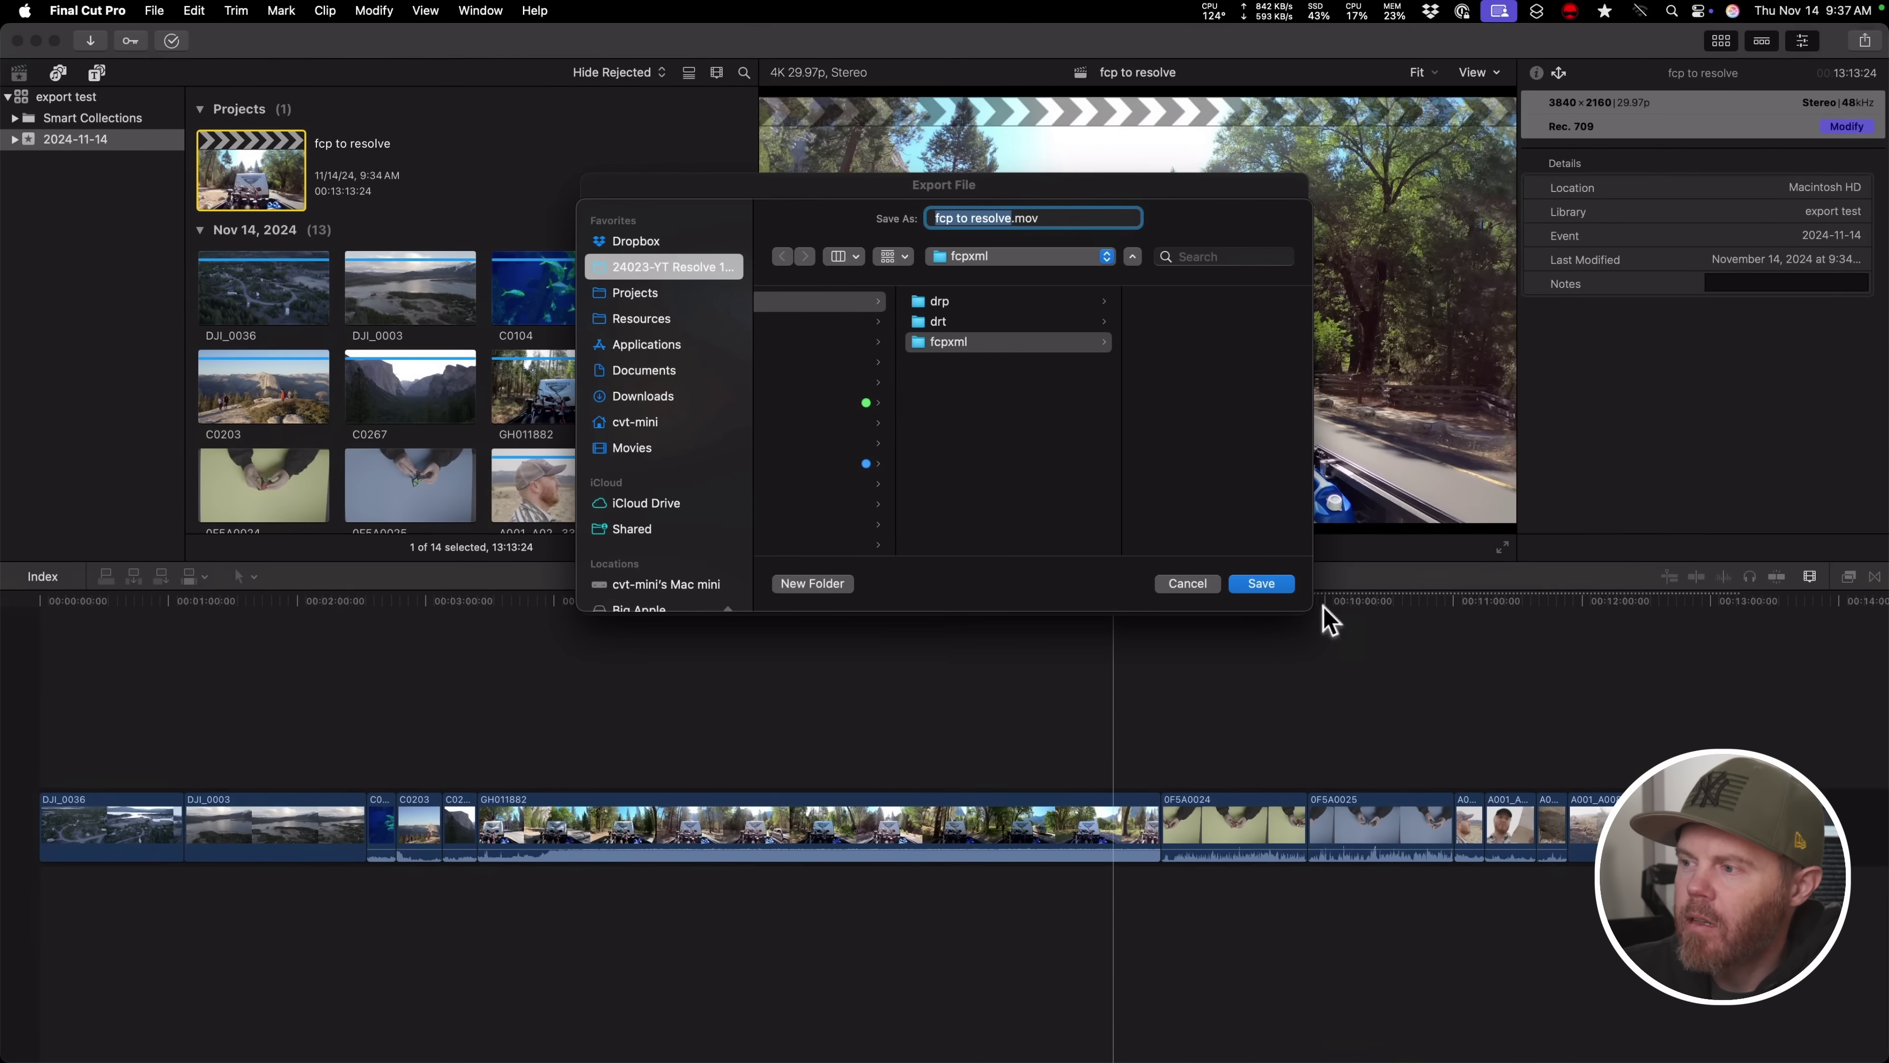
pyautogui.moveTo(1310, 607); pyautogui.dragTo(1543, 793)
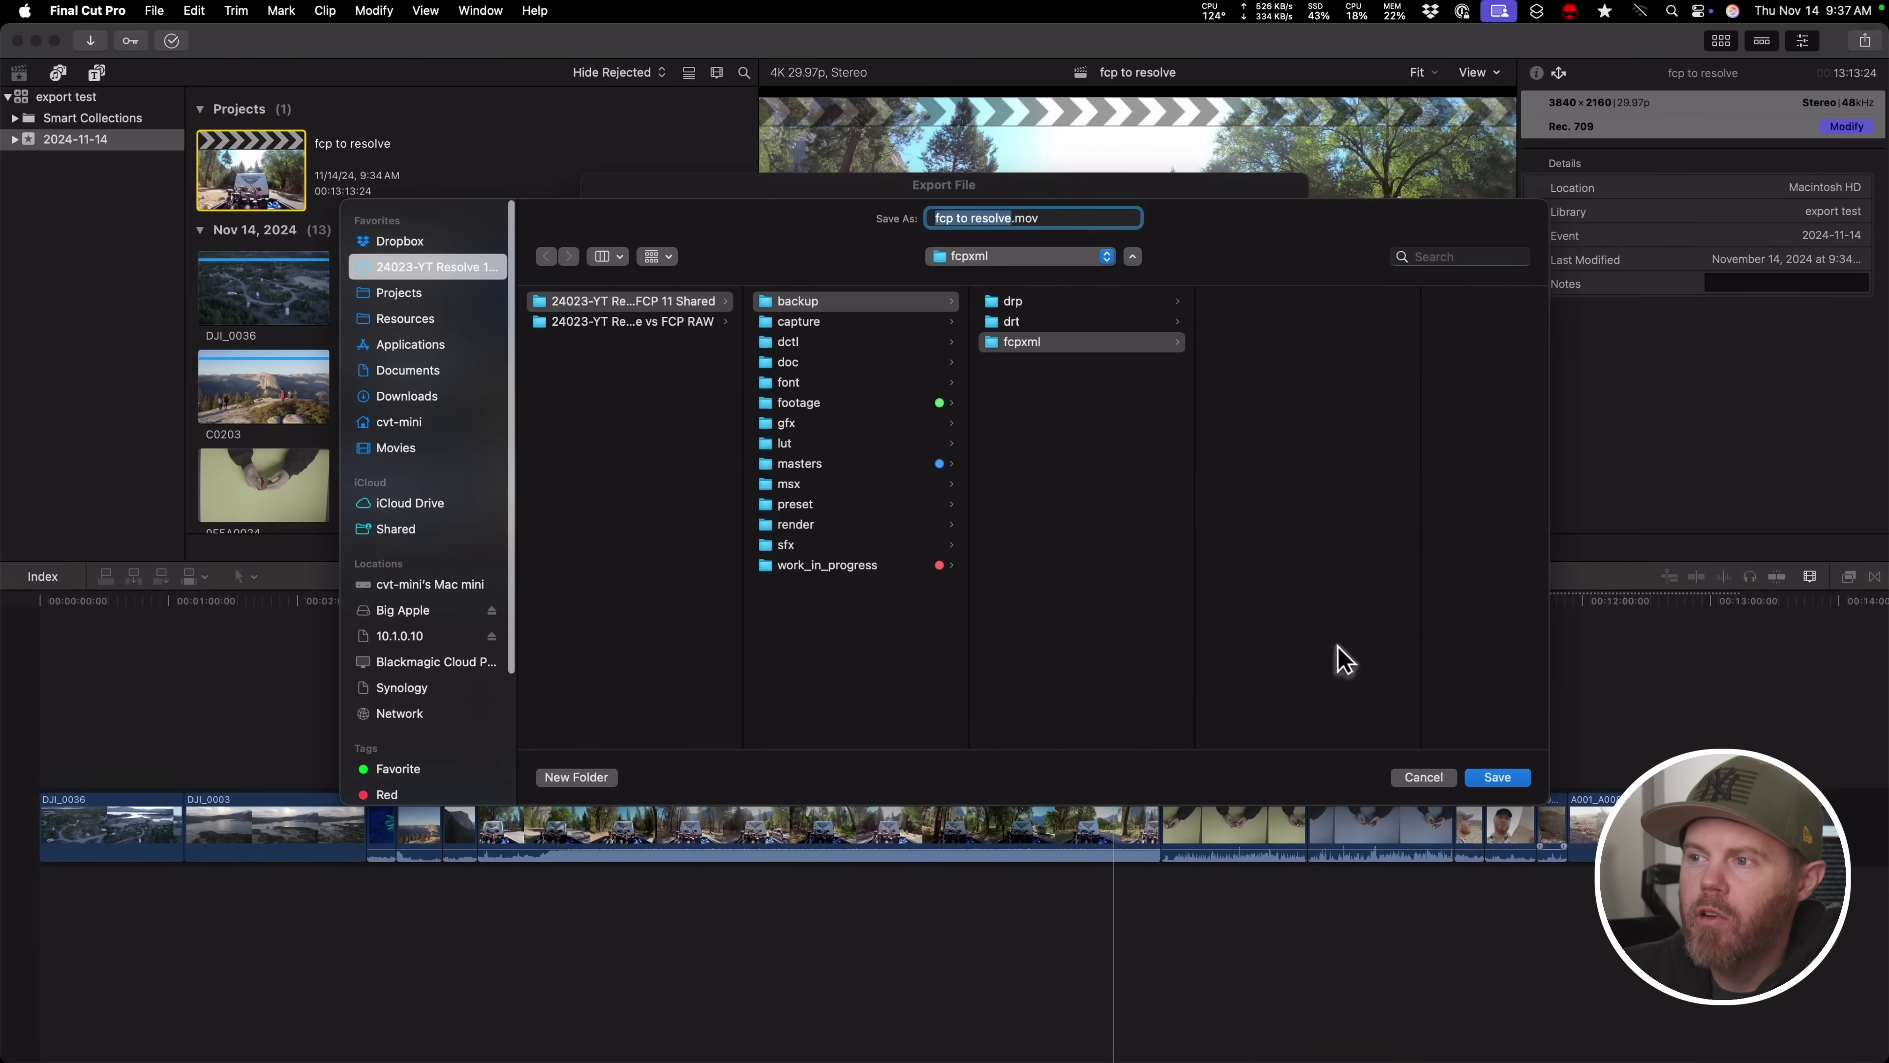
pyautogui.click(654, 321)
pyautogui.click(677, 301)
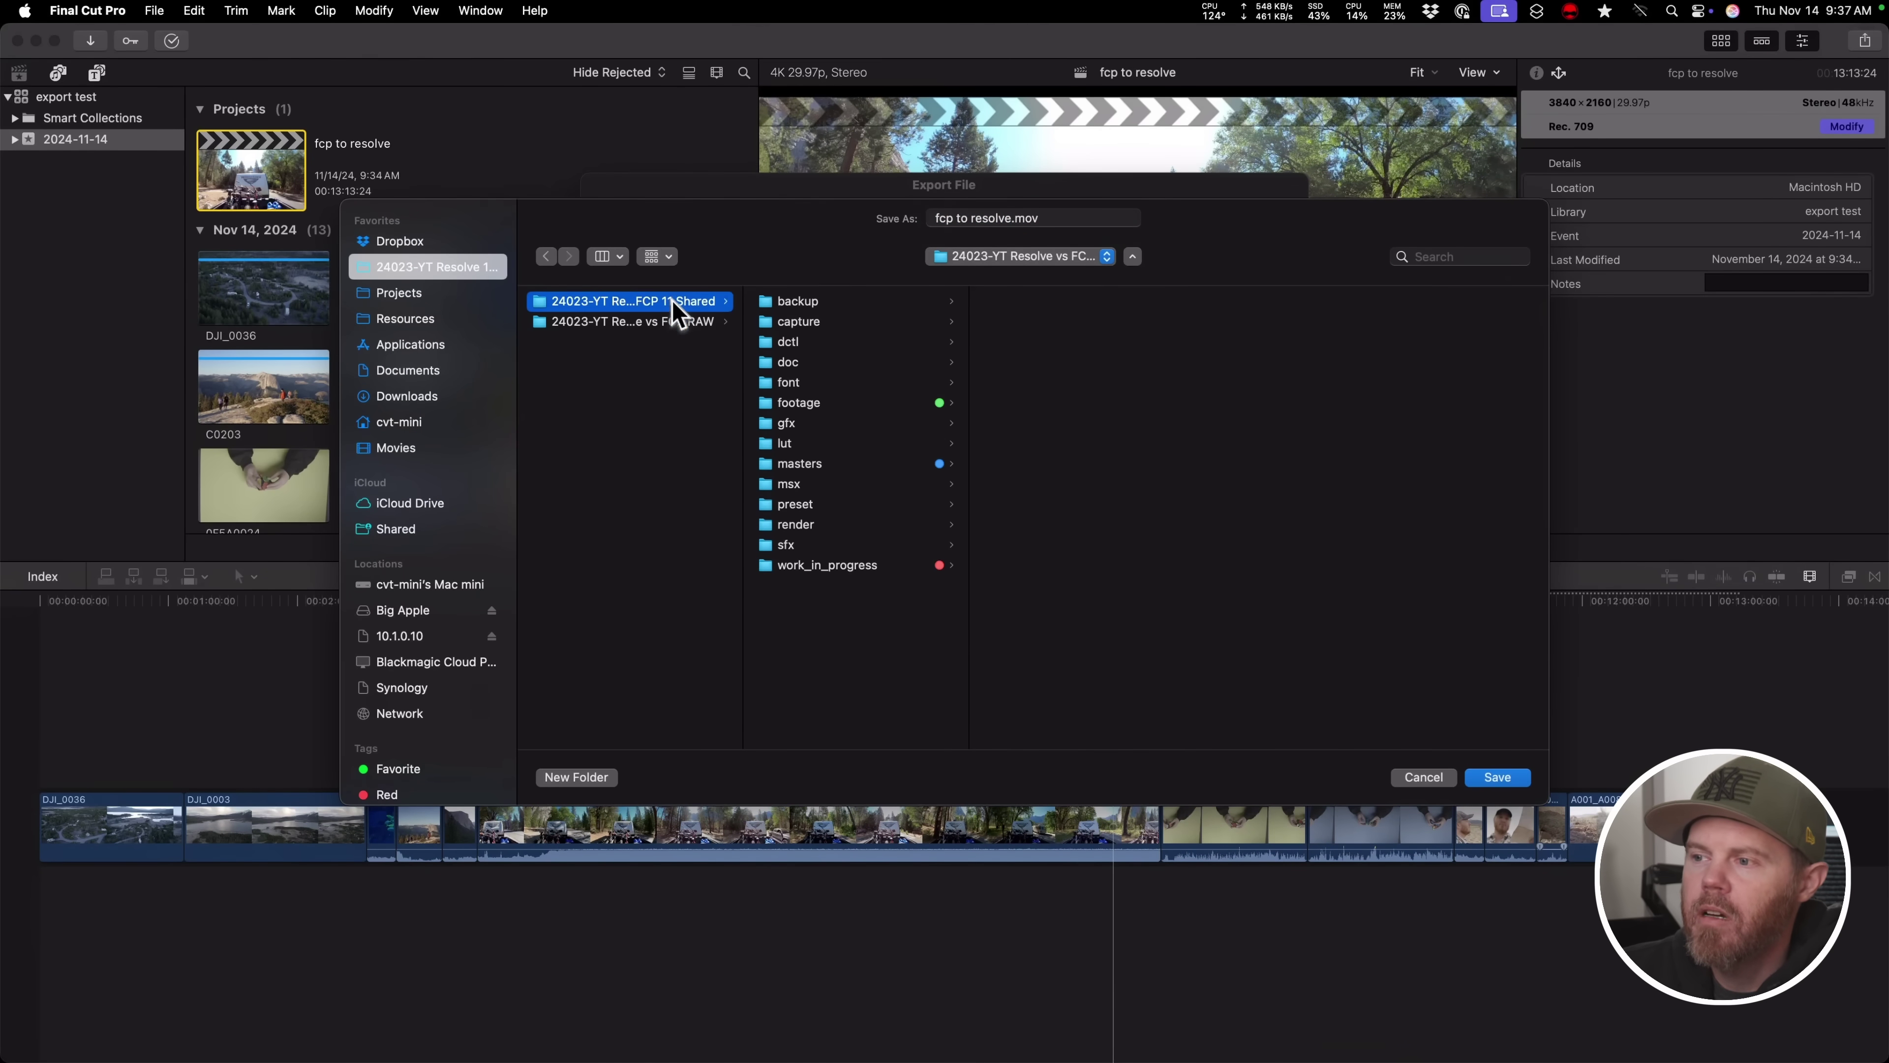
pyautogui.click(900, 567)
pyautogui.click(1058, 302)
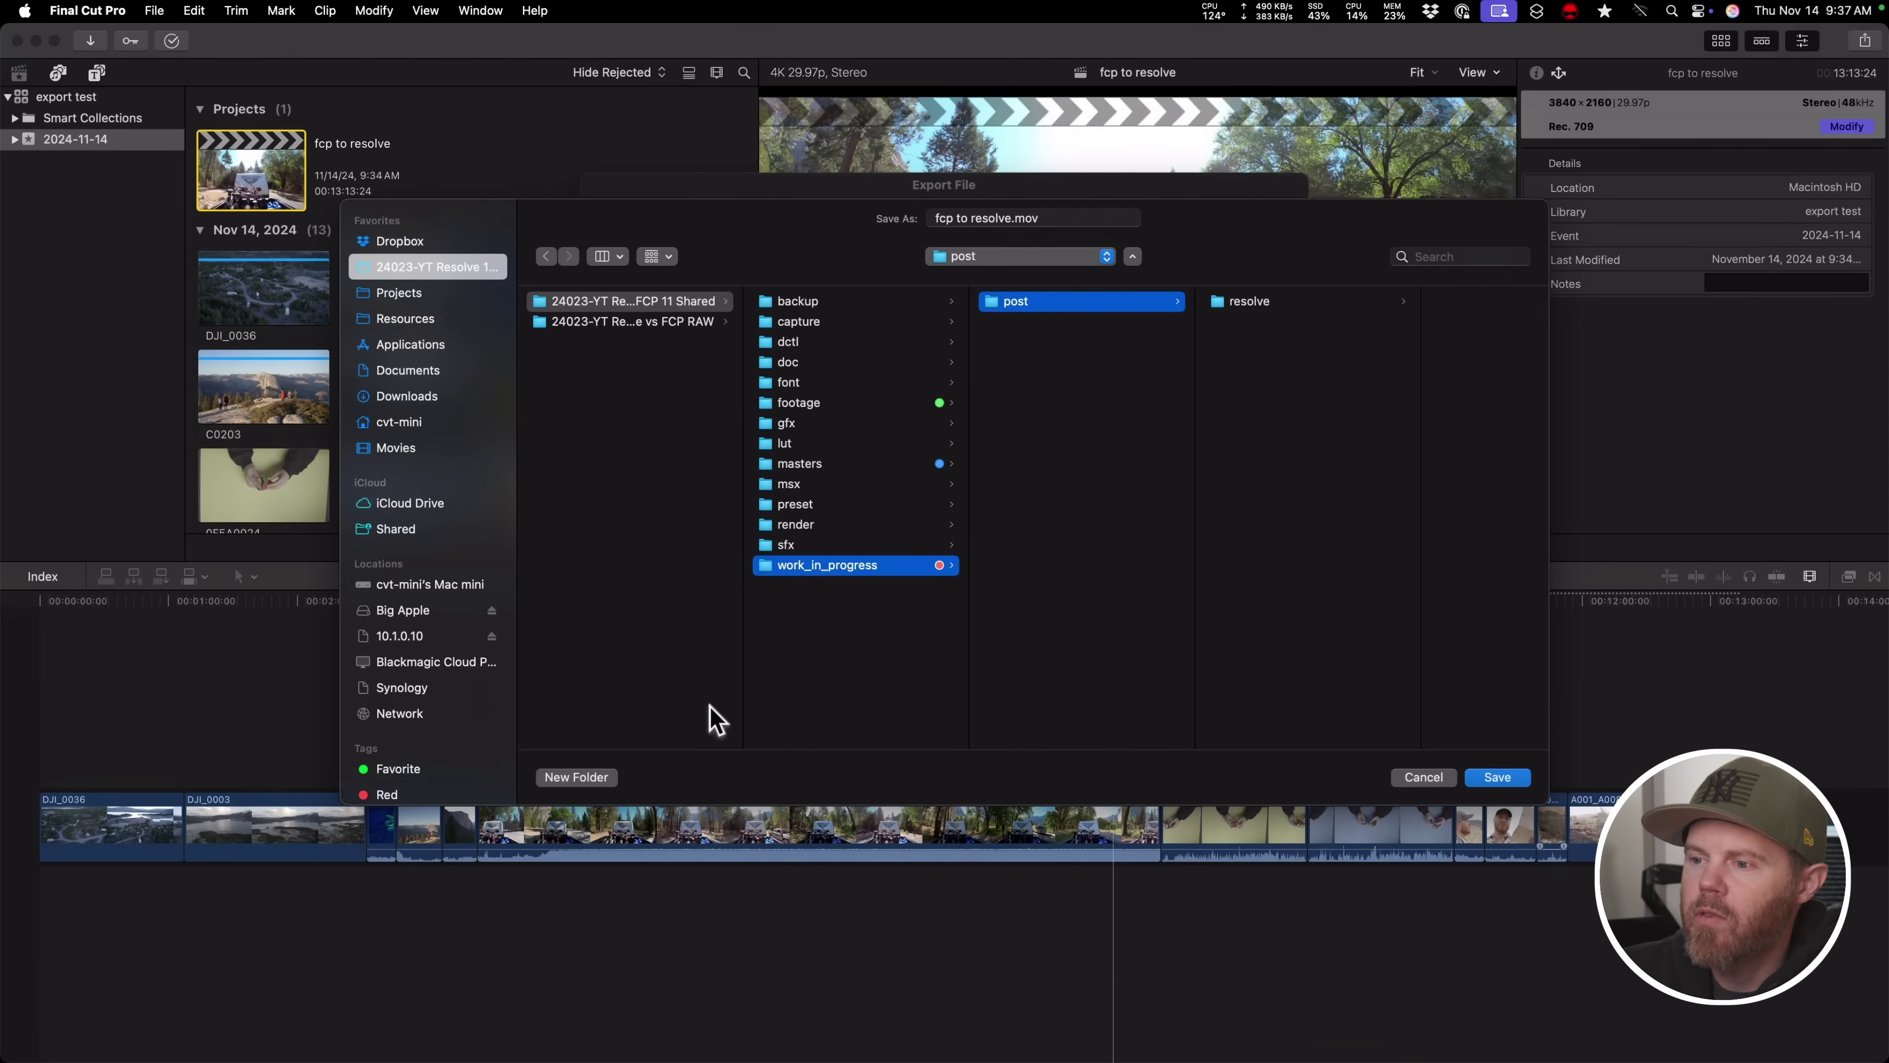
# - Create a new fcp folder in post and save fcp to resolve.mov into it
pyautogui.click(581, 774)
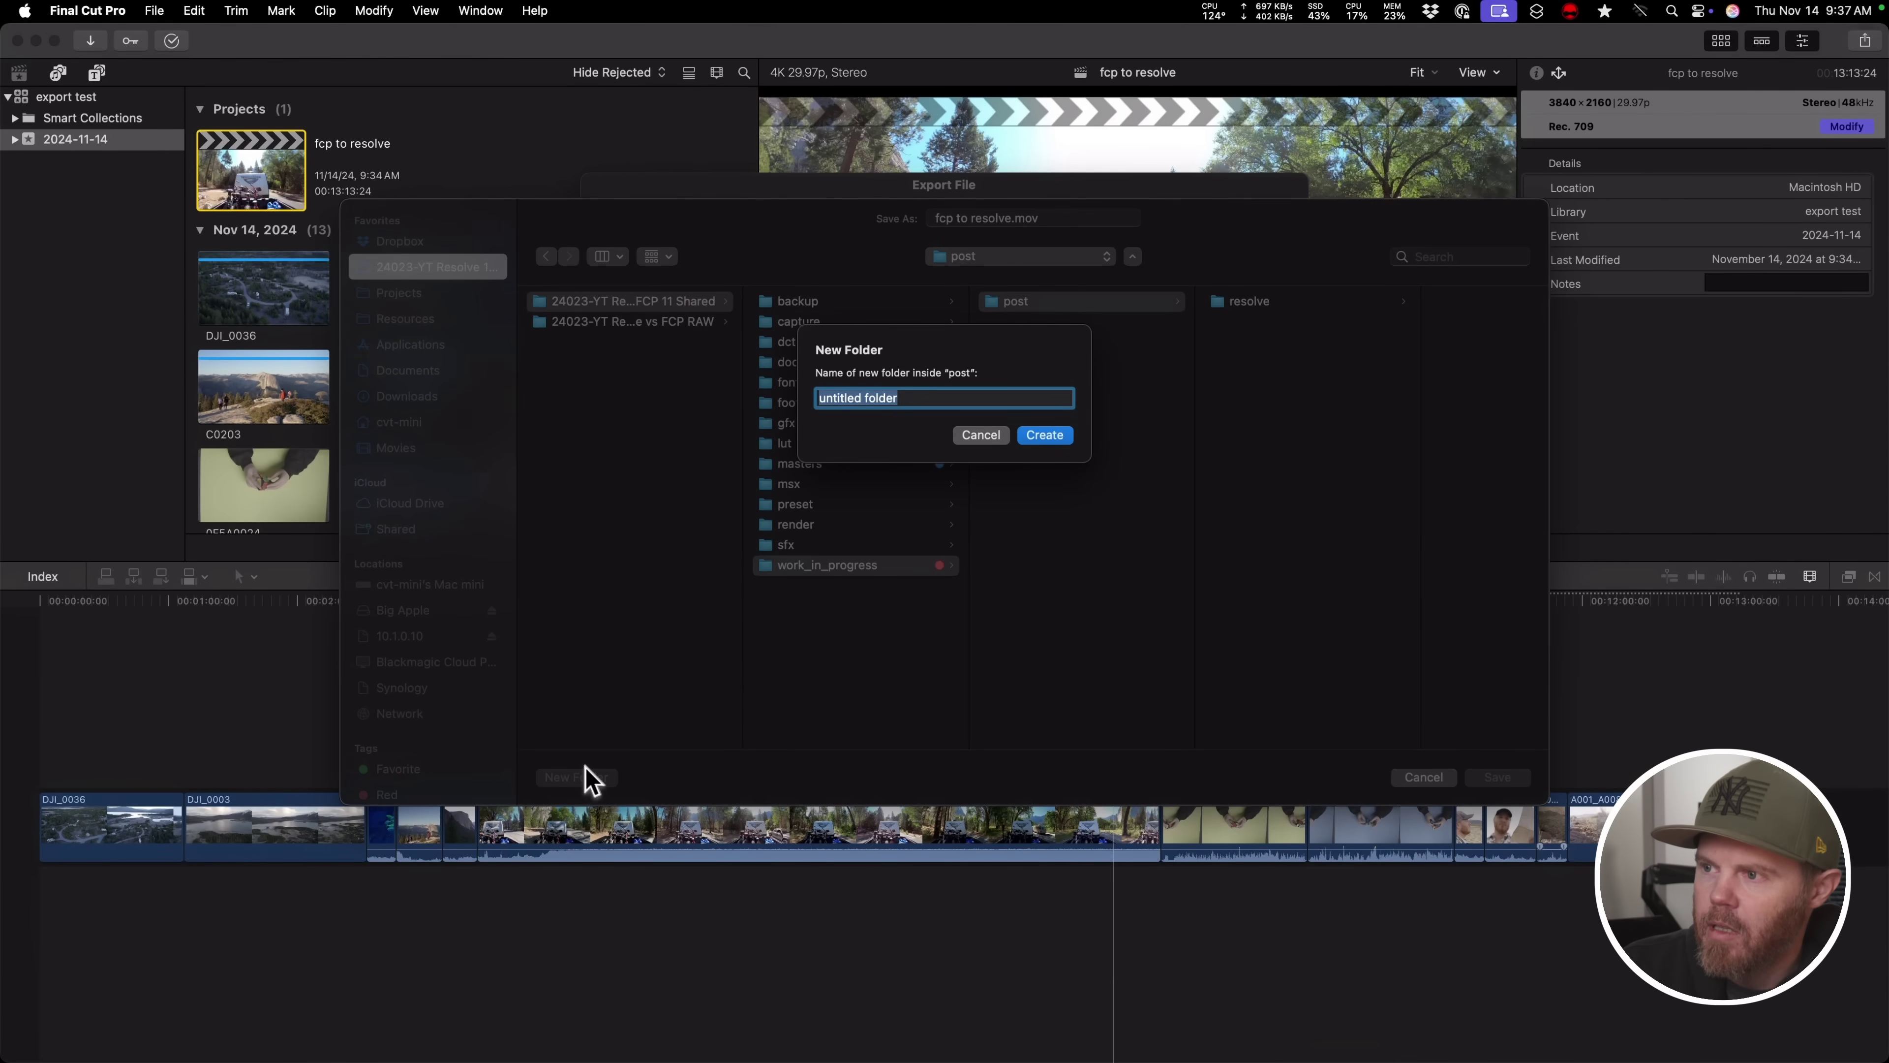
pyautogui.write('fcp')
pyautogui.press('Return')
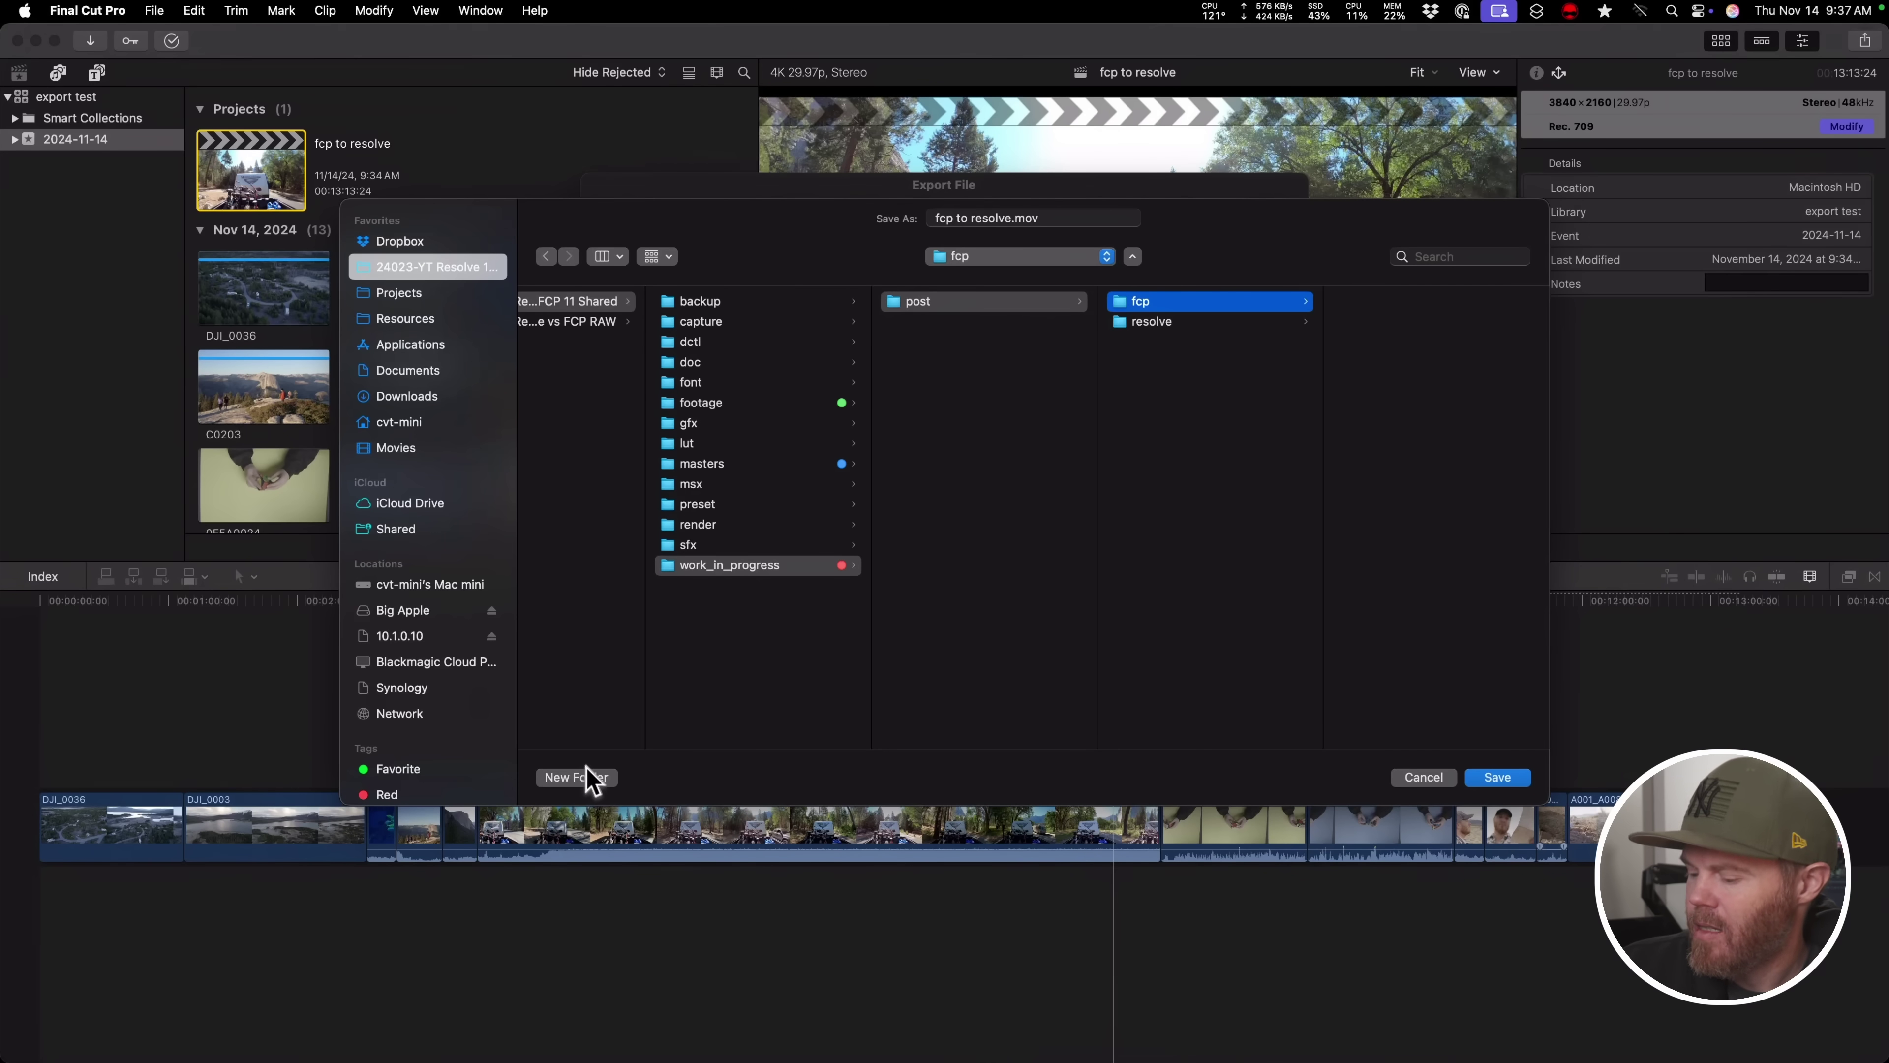
pyautogui.click(1496, 777)
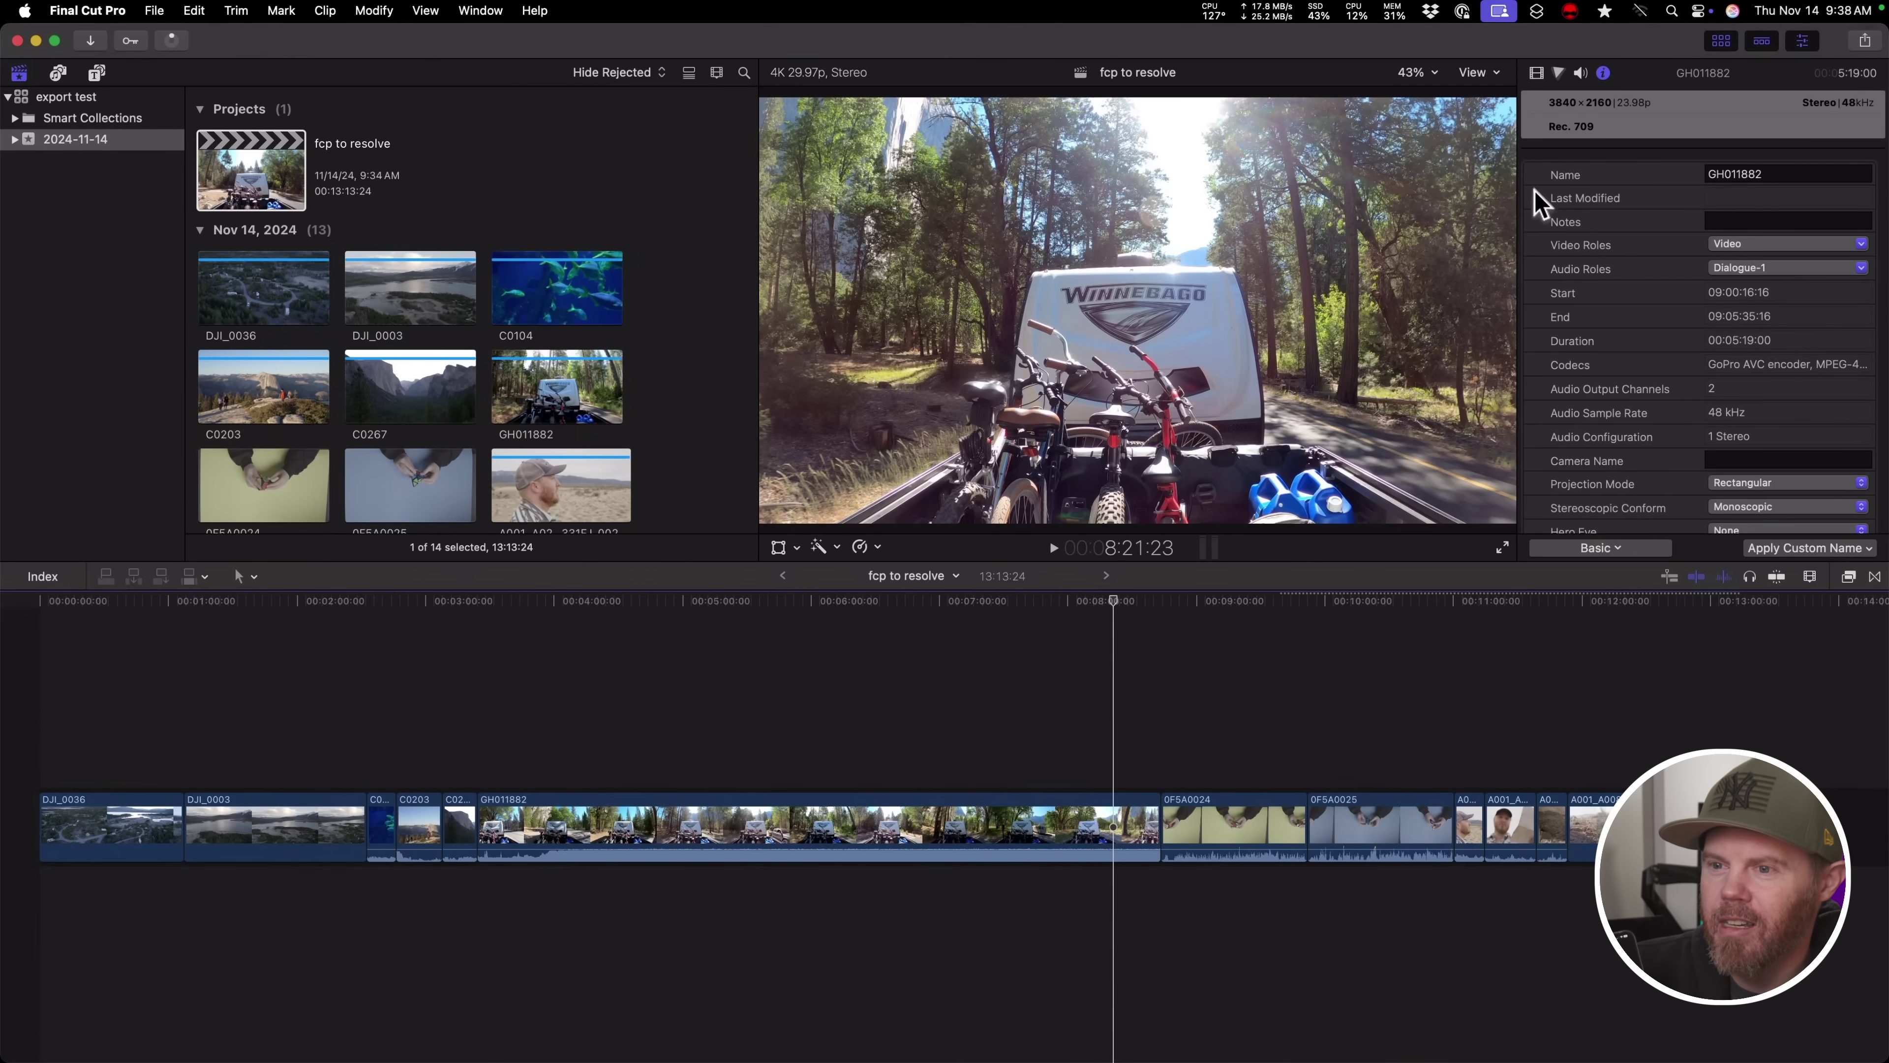
# - Show Background Tasks with Sharing expanded for the fcp to resolve.mov transcode, enlarged and moved off the viewer
pyautogui.click(172, 40)
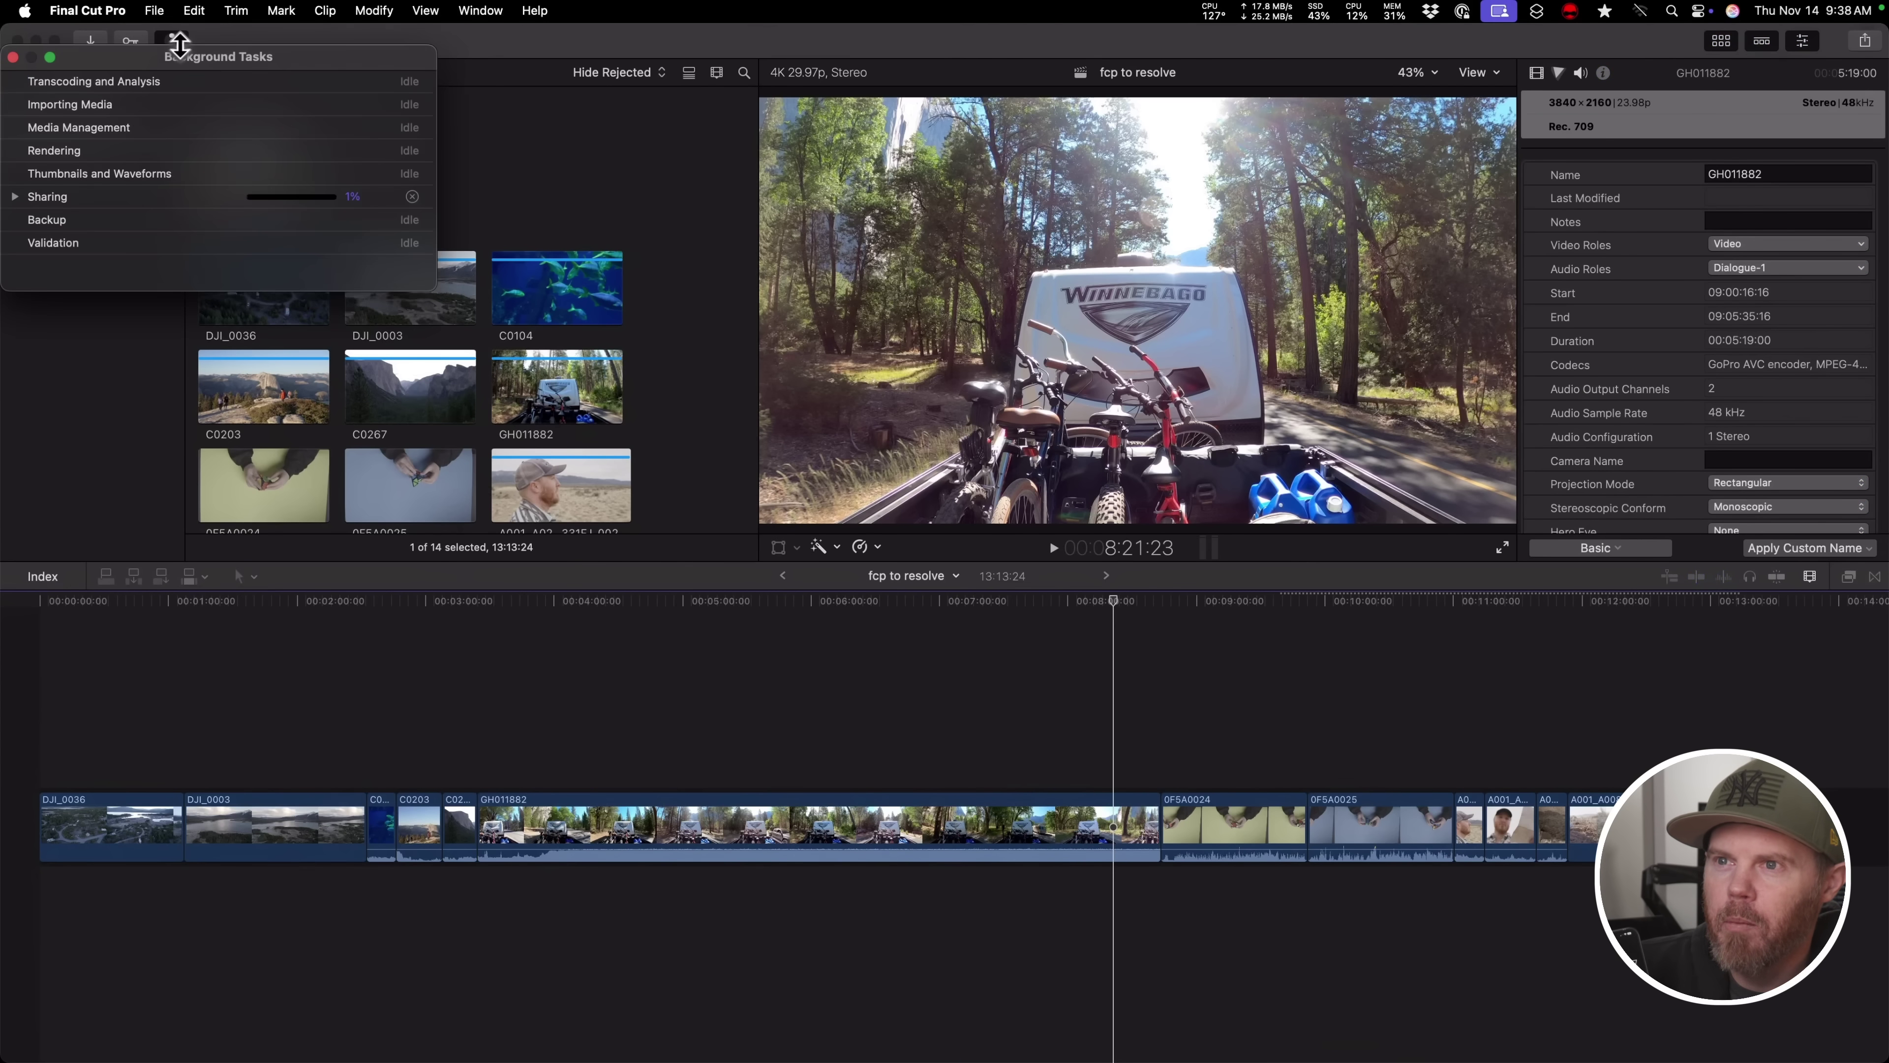
pyautogui.moveTo(200, 63); pyautogui.dragTo(496, 103)
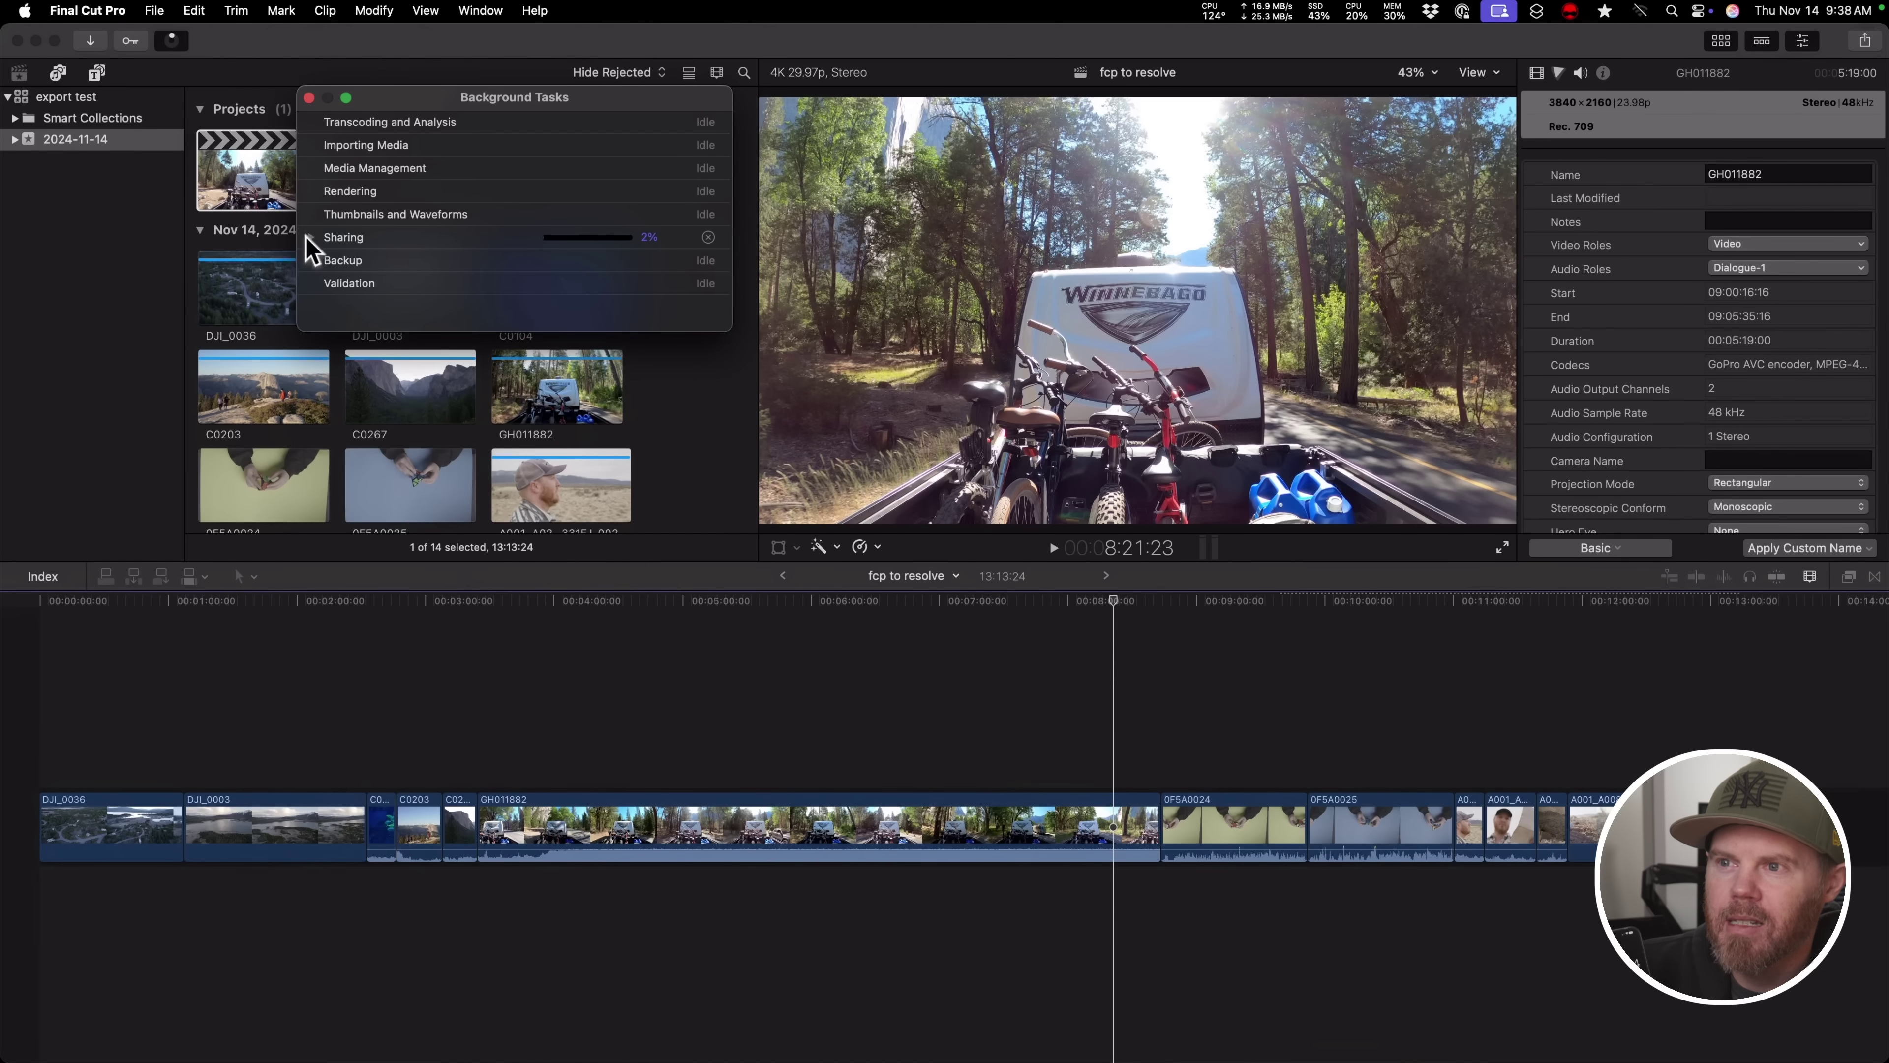
pyautogui.click(310, 237)
pyautogui.moveTo(731, 329); pyautogui.dragTo(1004, 719)
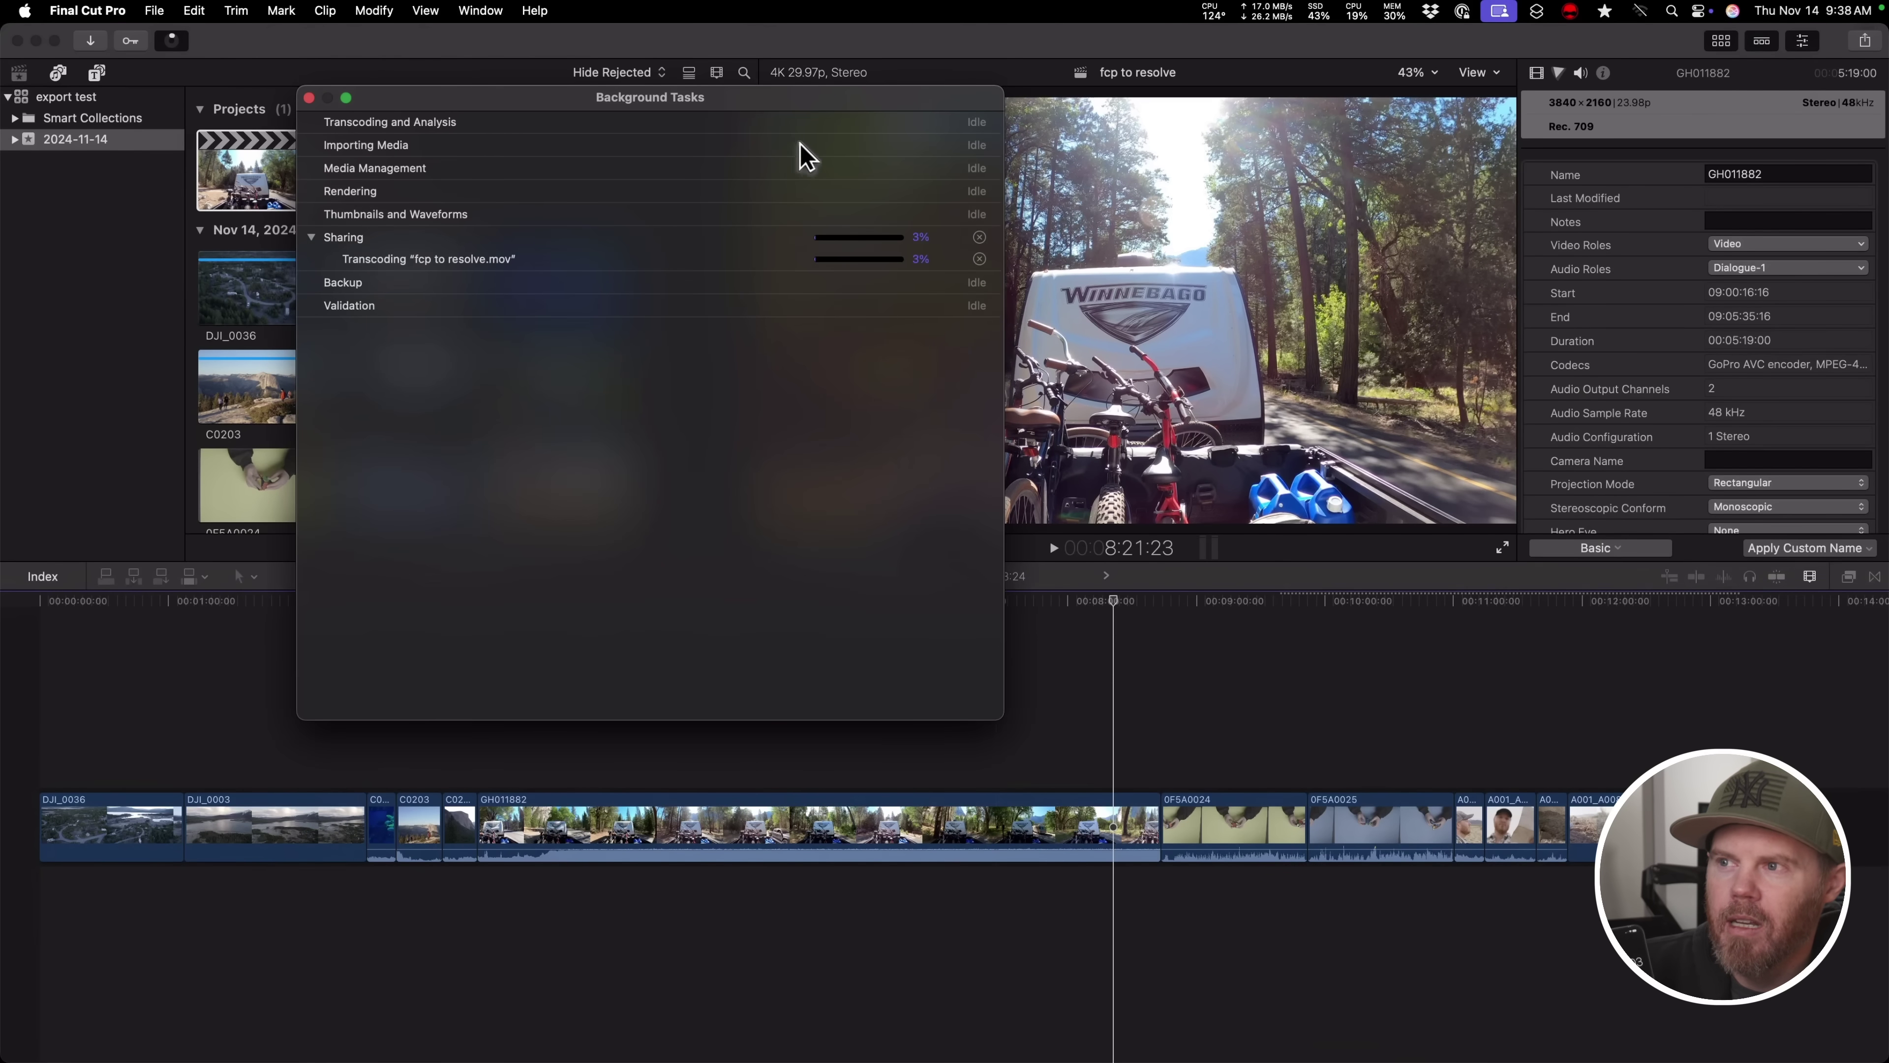
pyautogui.moveTo(799, 111); pyautogui.dragTo(1156, 160)
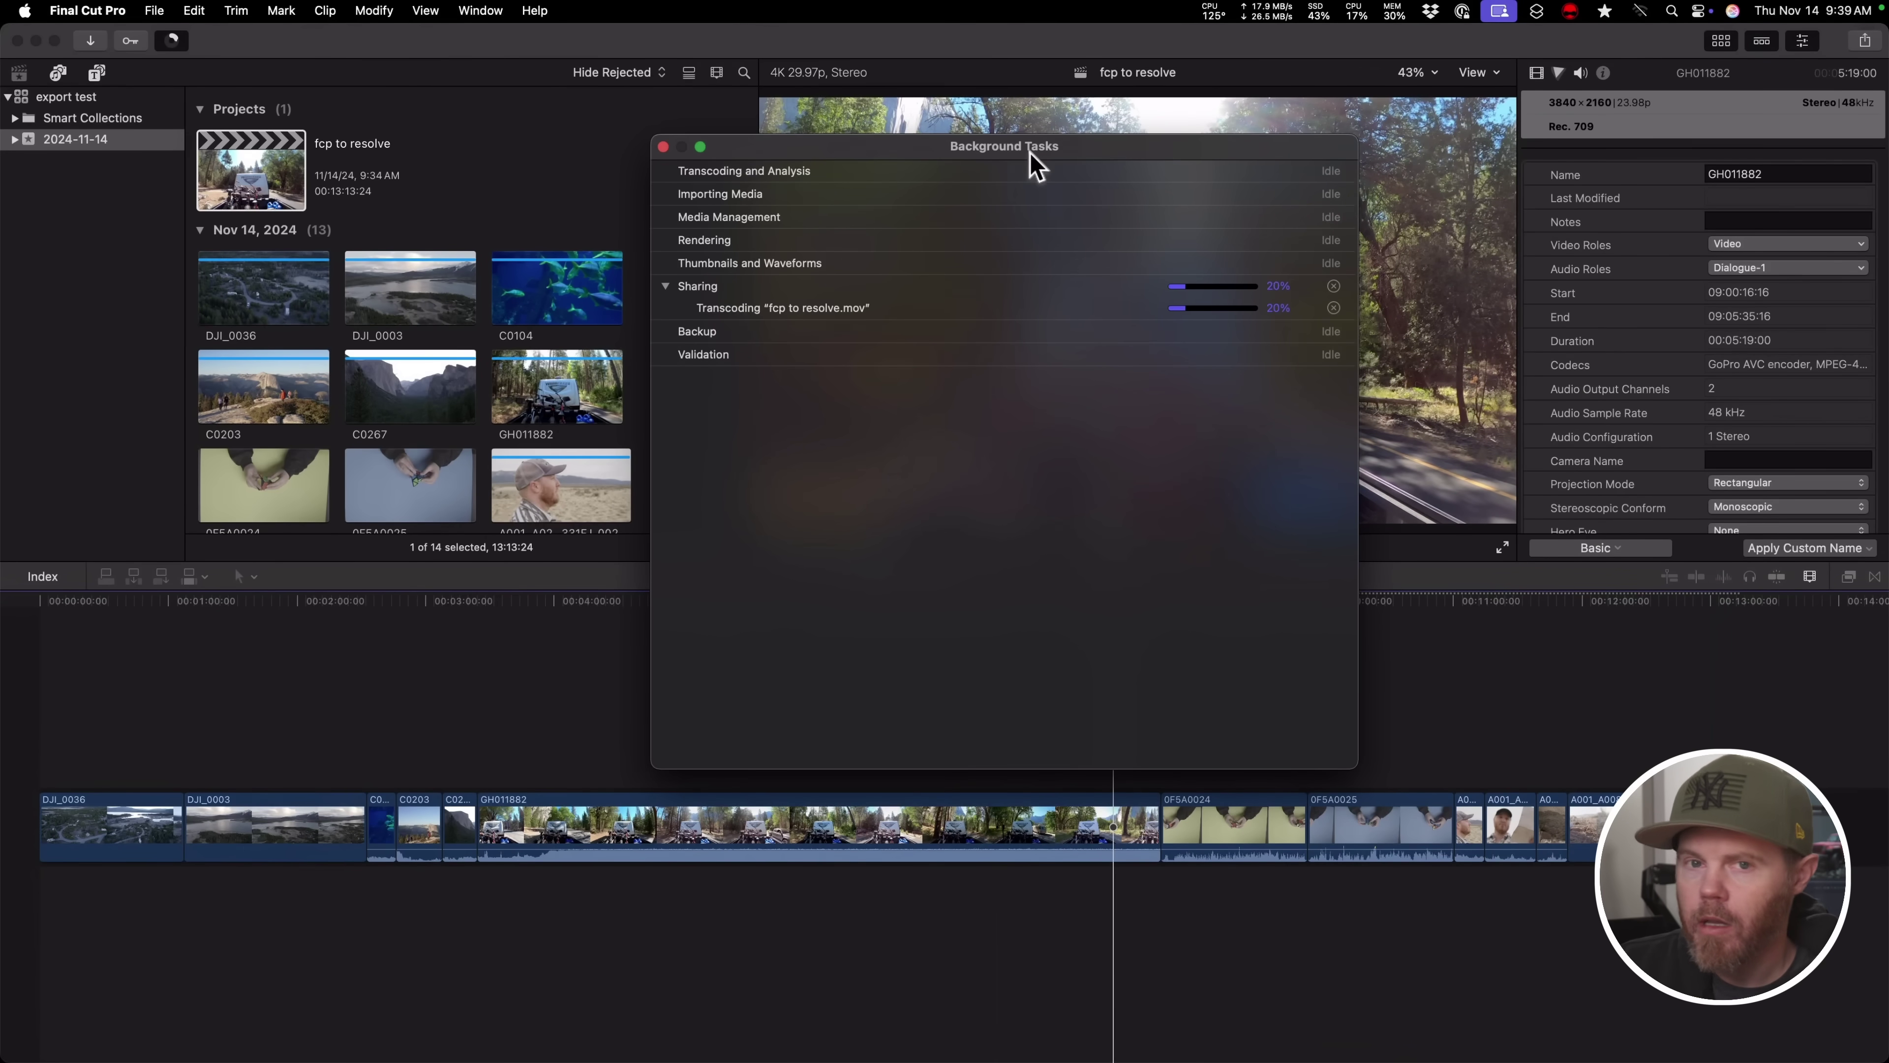
pyautogui.moveTo(1030, 152); pyautogui.dragTo(829, 212)
# - Check the iStat memory and CPU readouts during the export, then bring Background Tasks back into view
pyautogui.click(1393, 10)
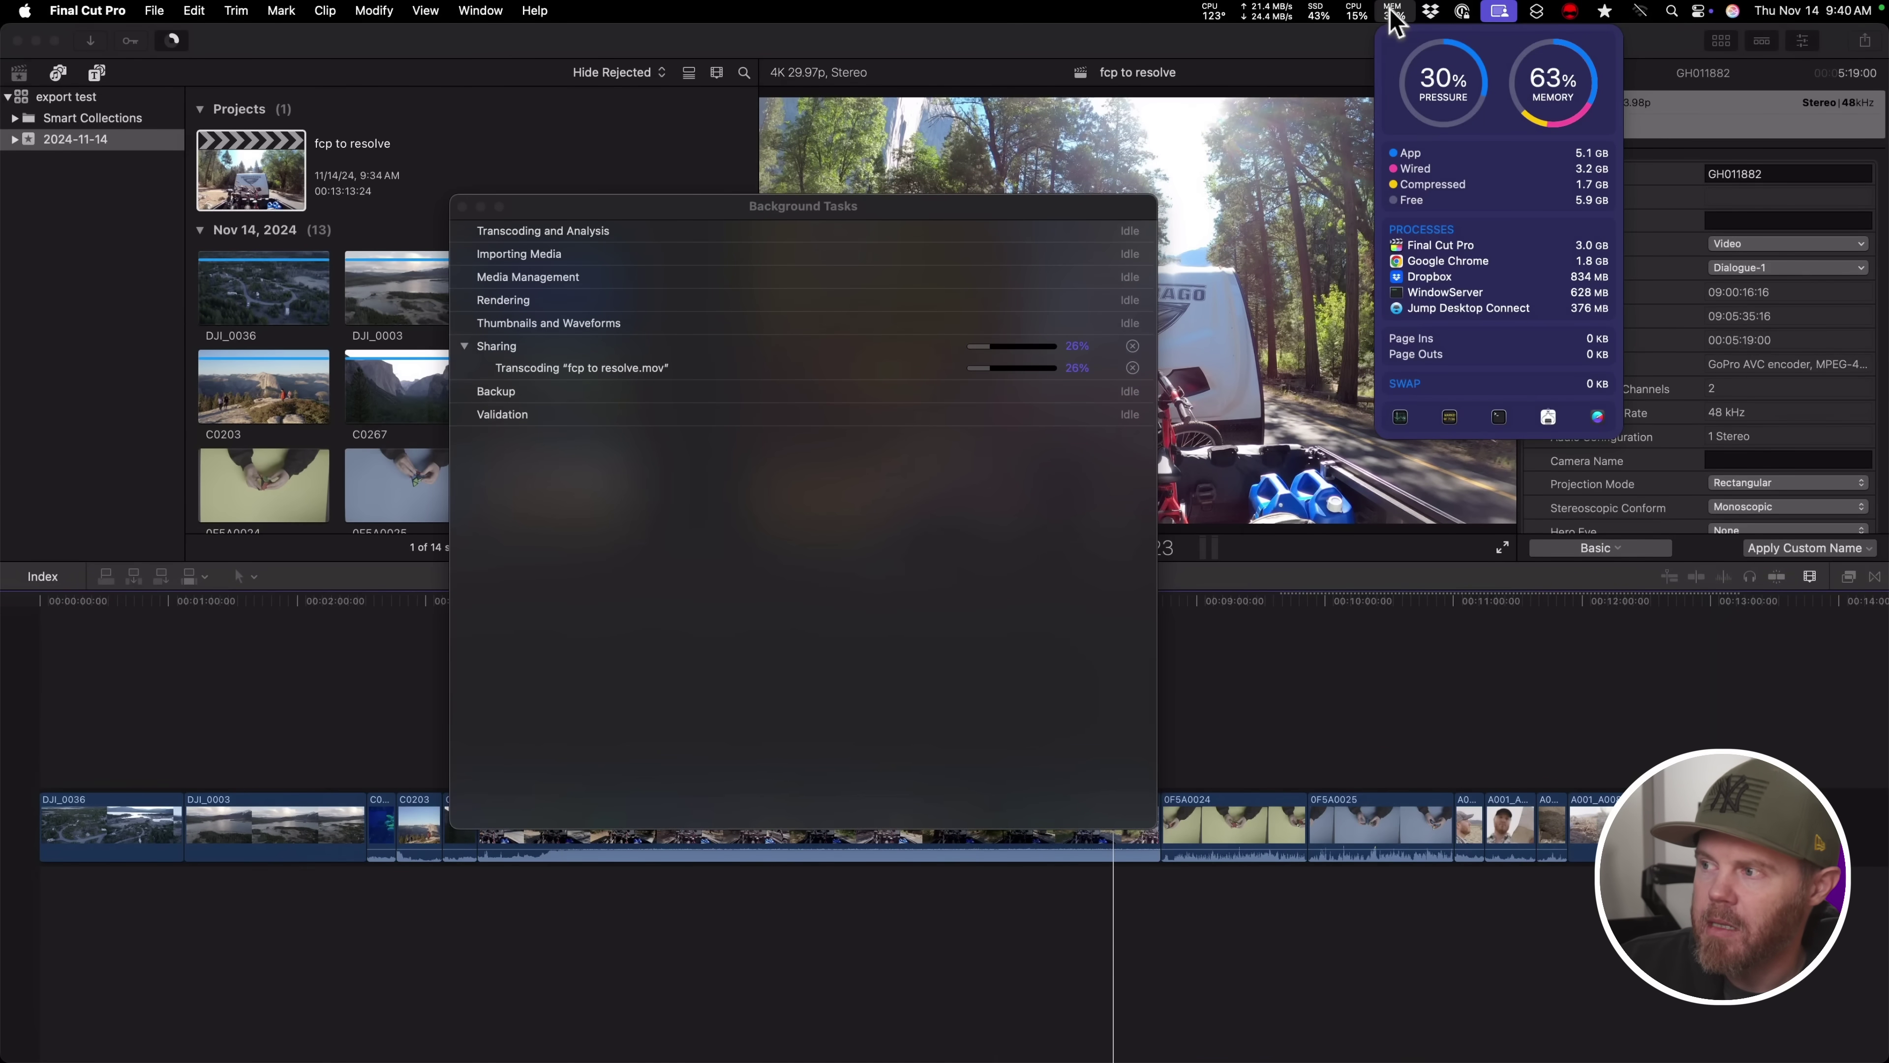
pyautogui.click(1361, 10)
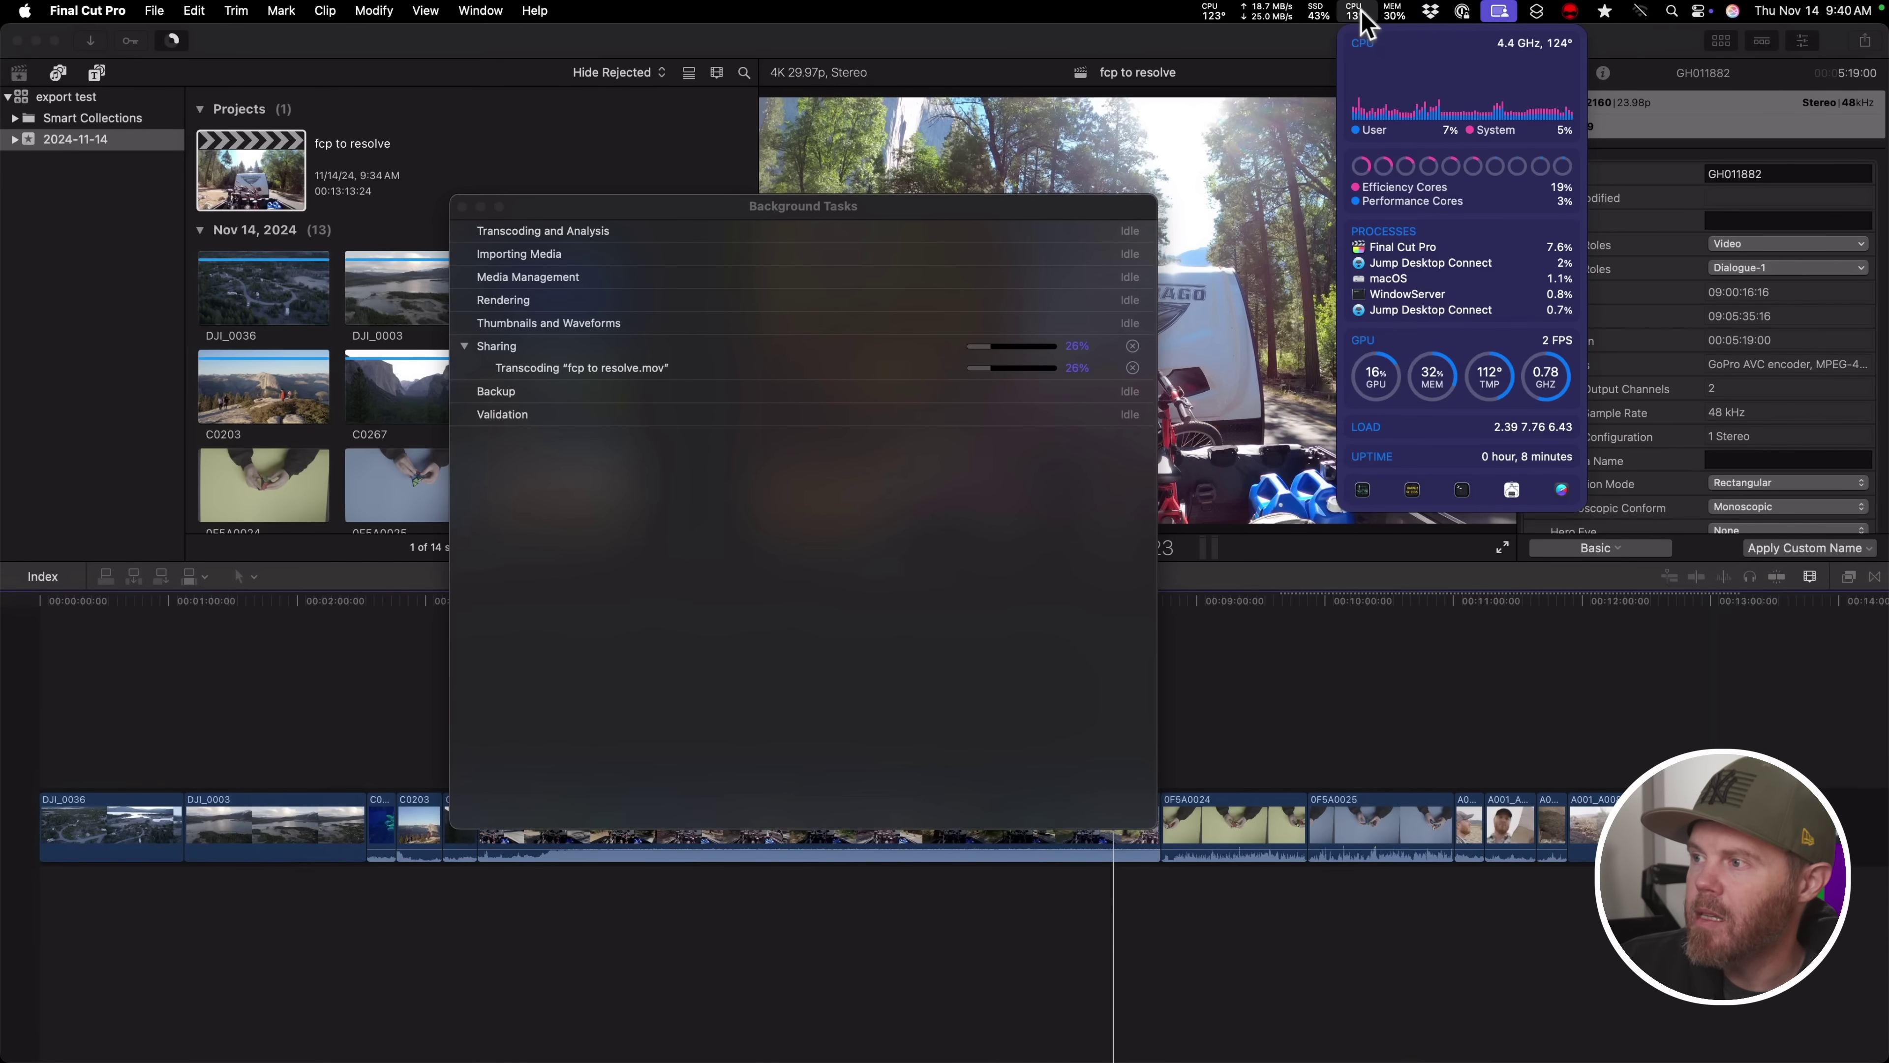
pyautogui.moveTo(1394, 15)
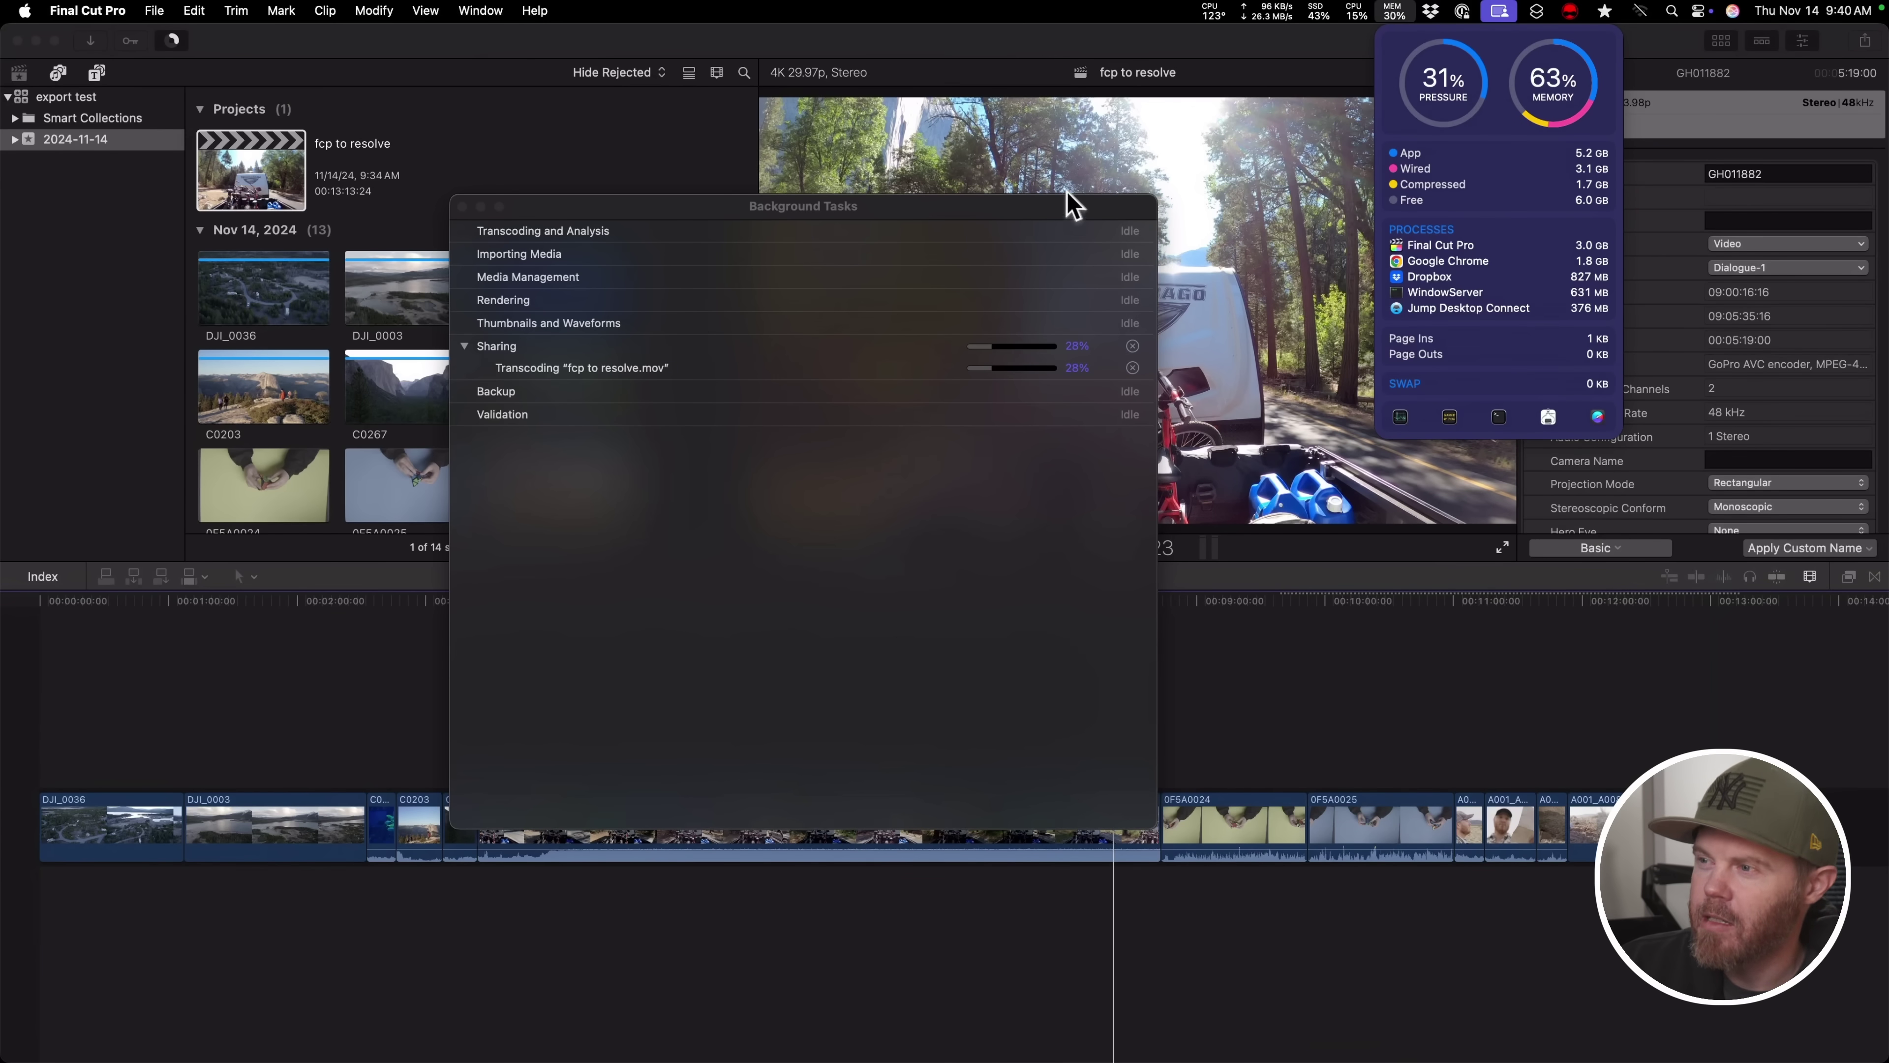
pyautogui.moveTo(1059, 214); pyautogui.dragTo(1173, 193)
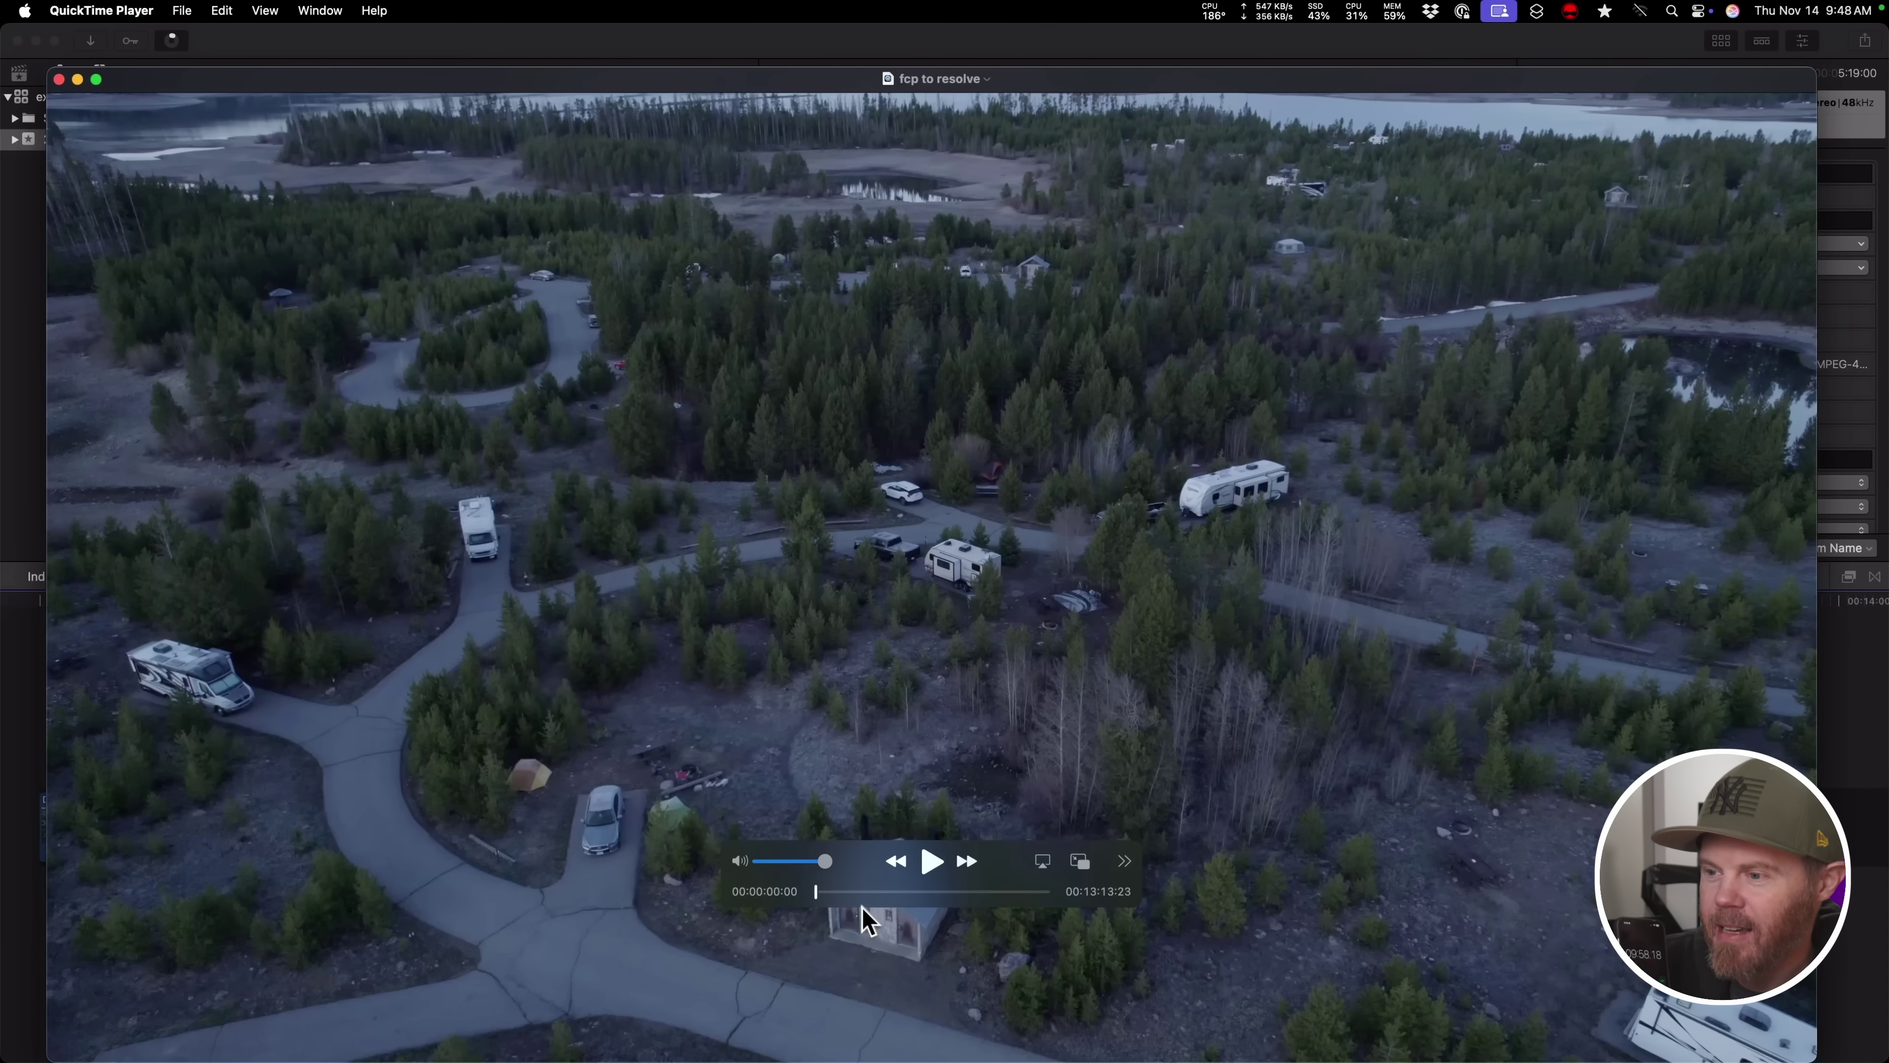
# - Skim the exported movie and highlight its 62.03 Mbit/s data rate in the Movie Inspector
pyautogui.moveTo(828, 893); pyautogui.dragTo(907, 899)
pyautogui.press('super+i')
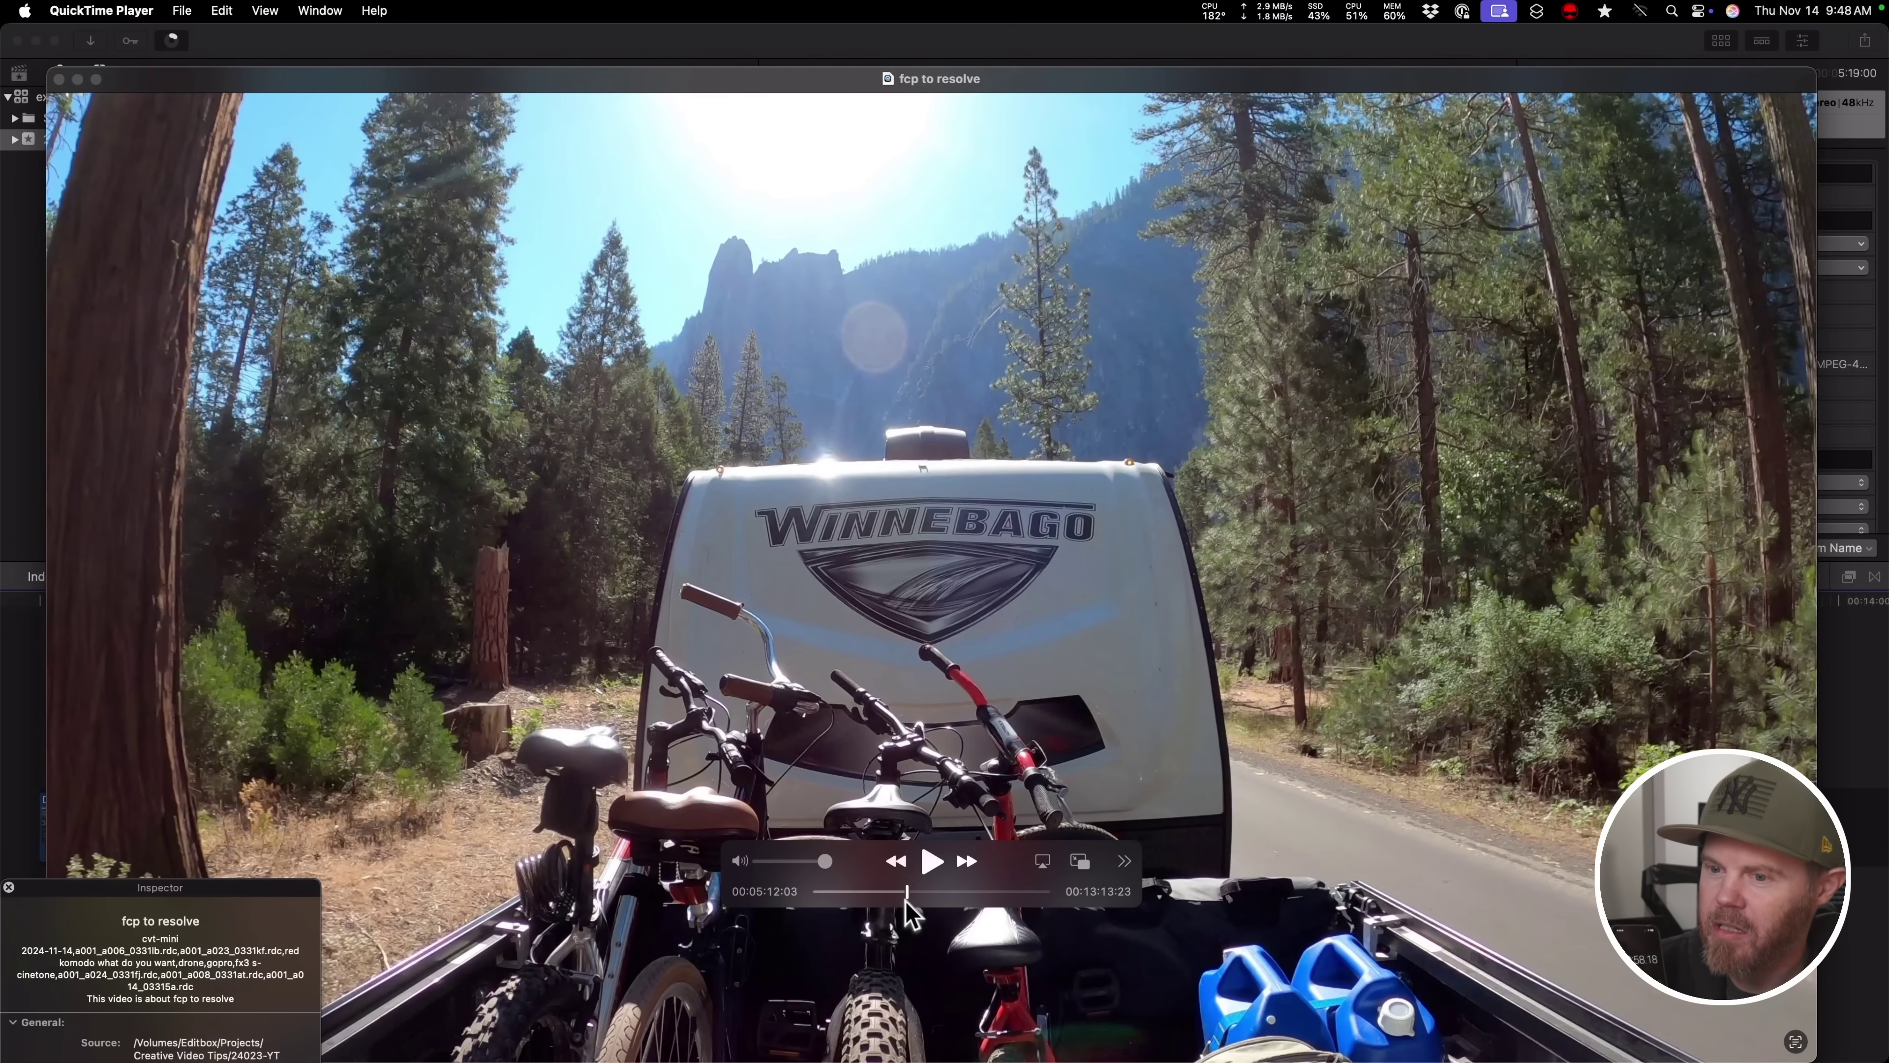
pyautogui.moveTo(249, 889); pyautogui.dragTo(618, 346)
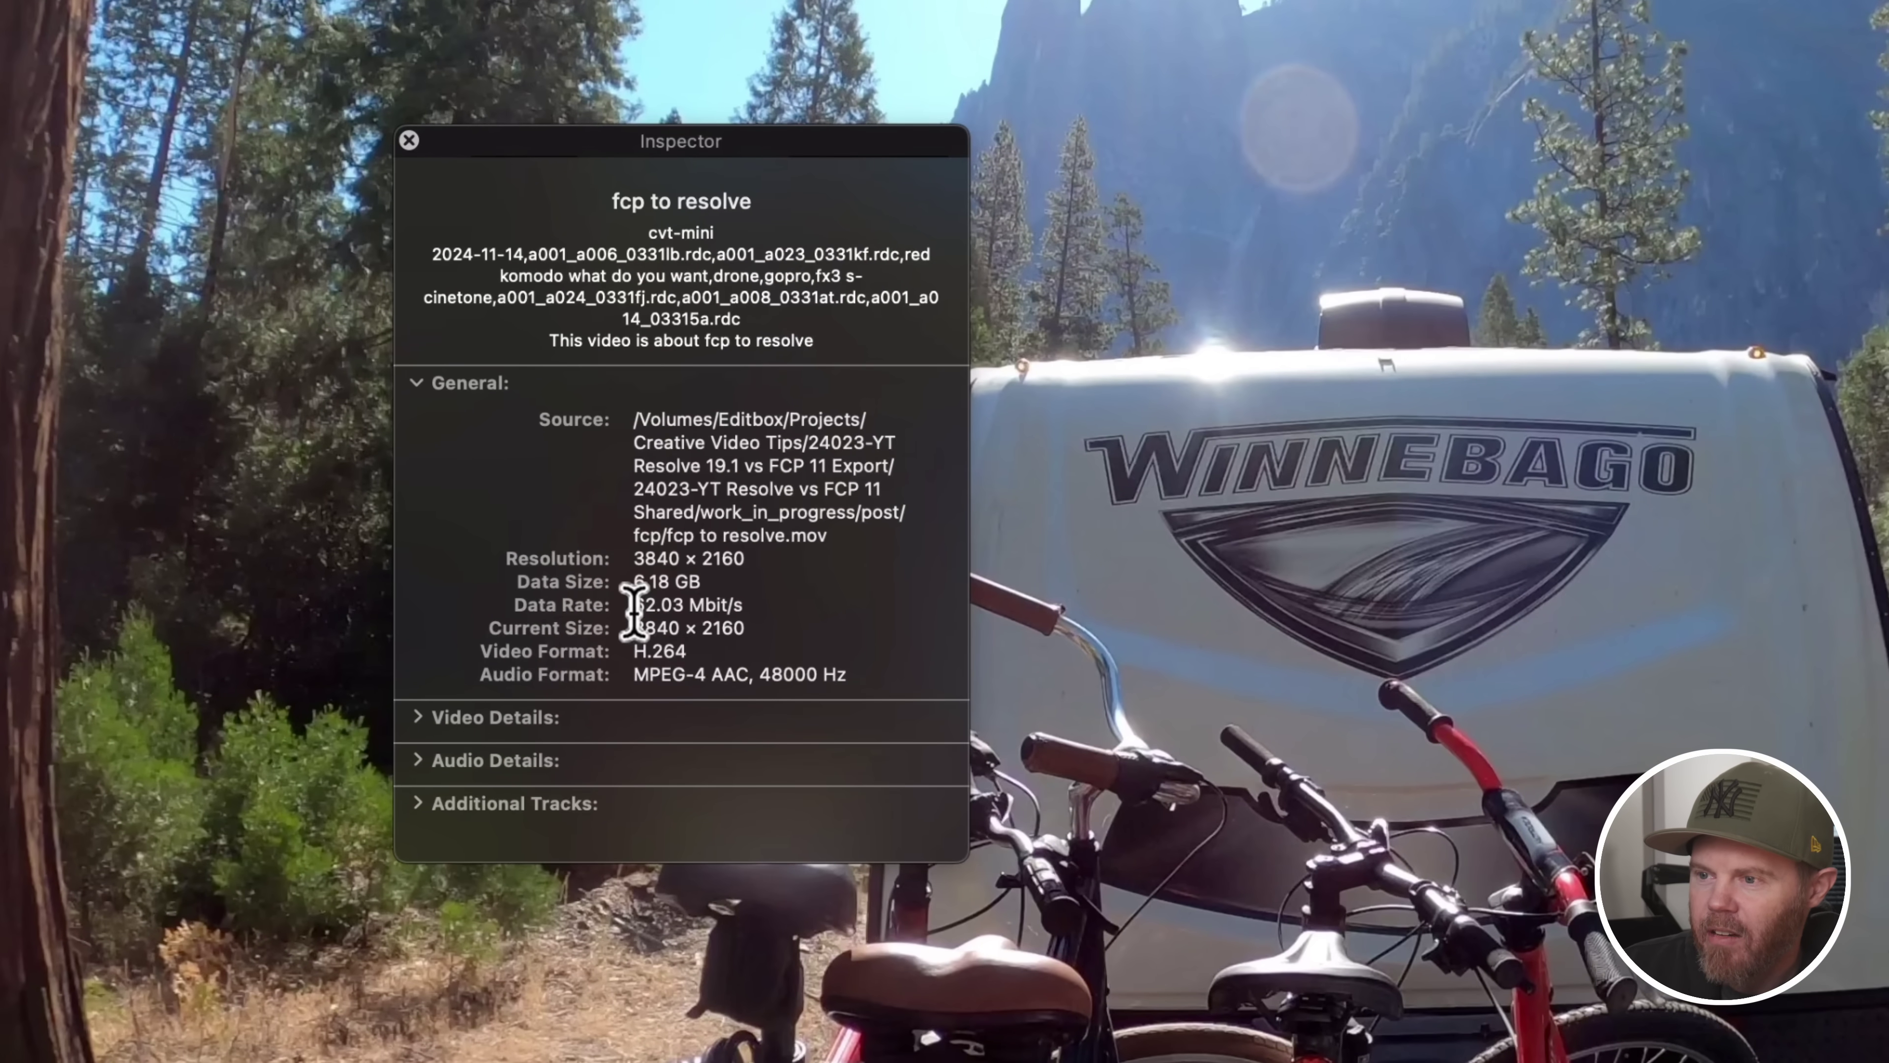
pyautogui.moveTo(503, 601); pyautogui.dragTo(573, 601)
pyautogui.moveTo(756, 604); pyautogui.dragTo(809, 614)
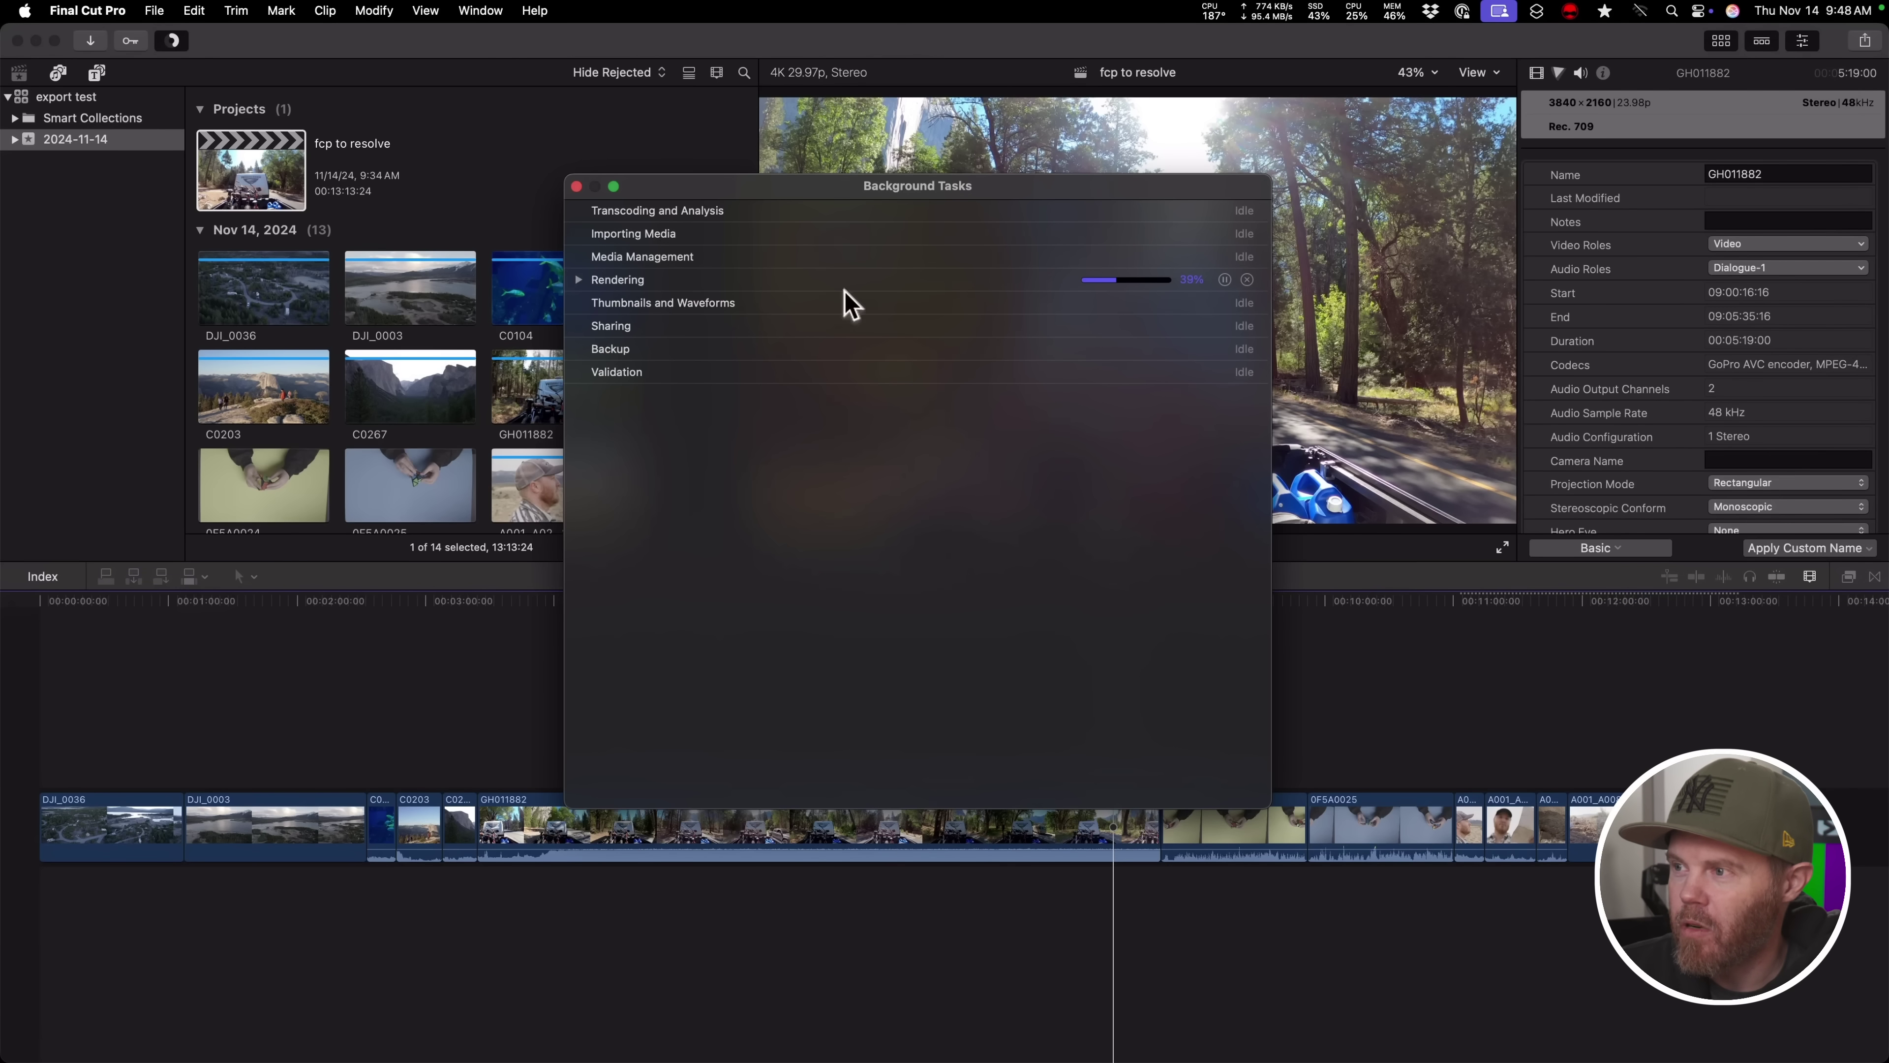
# - Close Background Tasks and switch off Background render in the Playback preferences
pyautogui.click(577, 186)
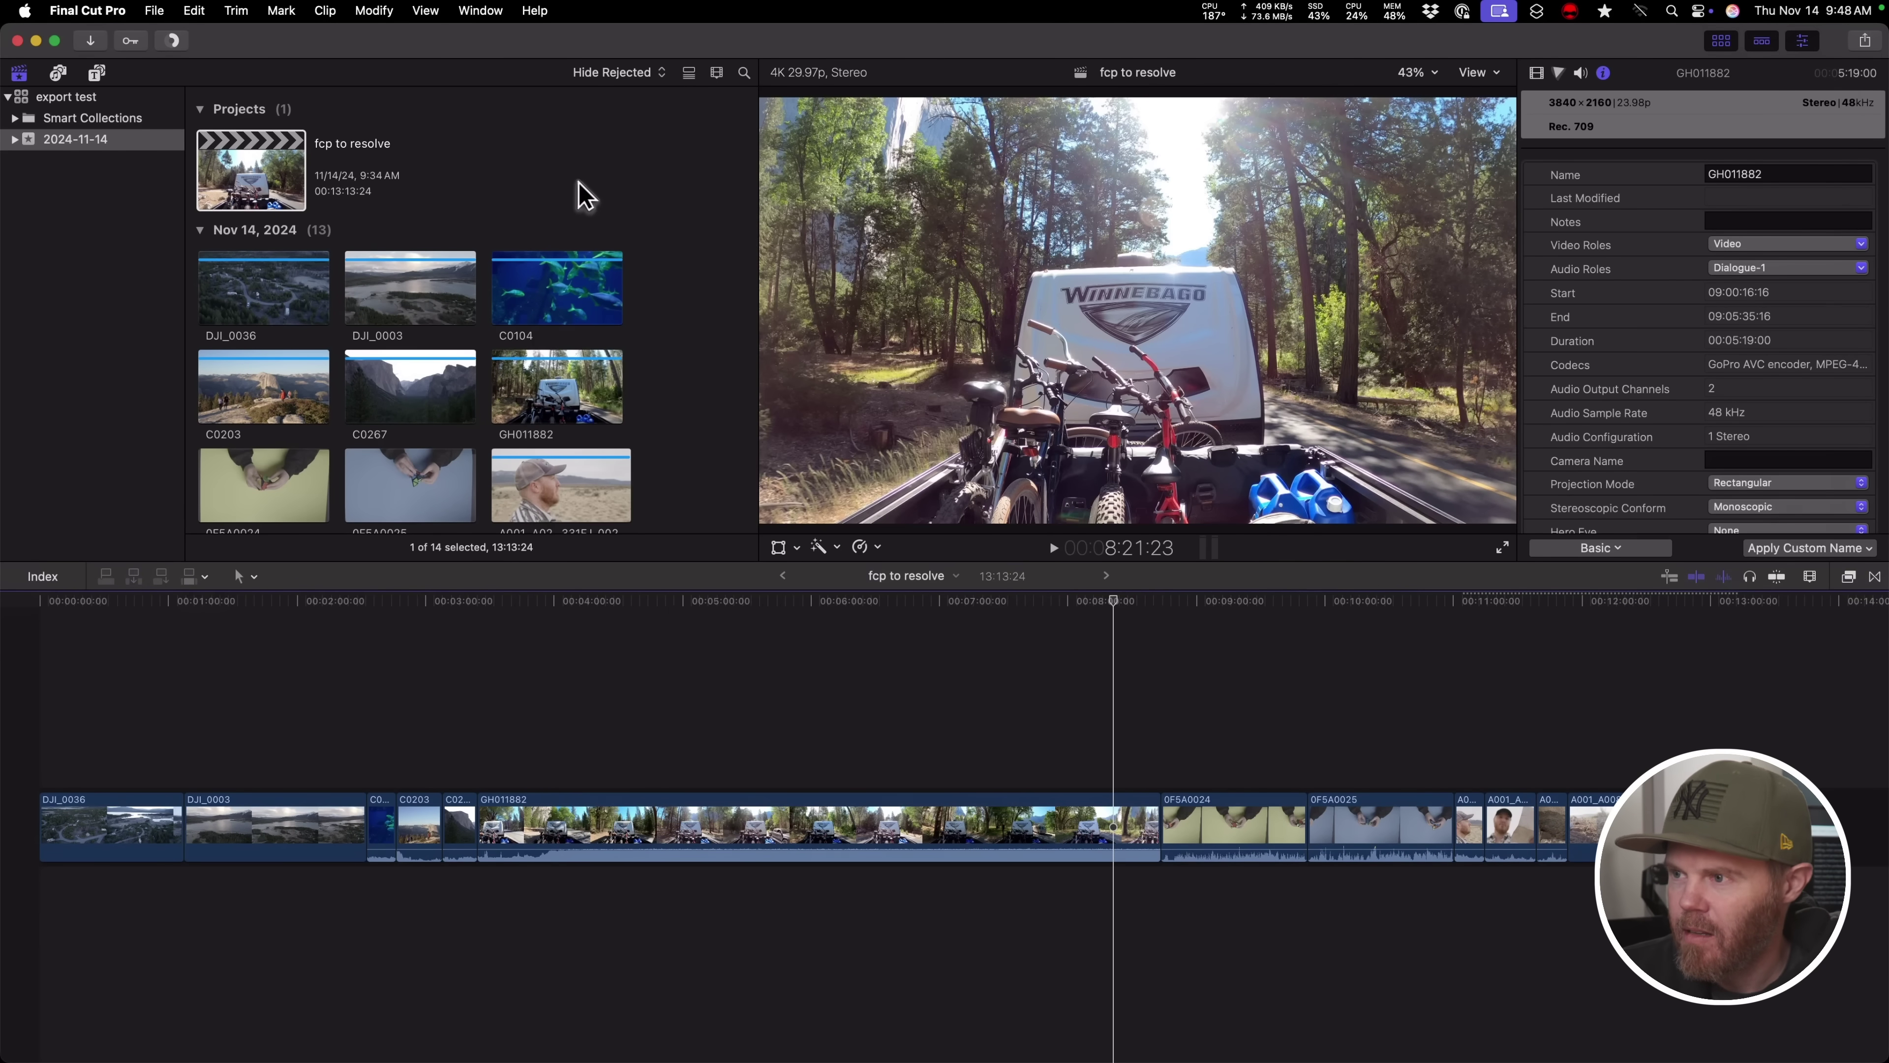
pyautogui.press('super+comma')
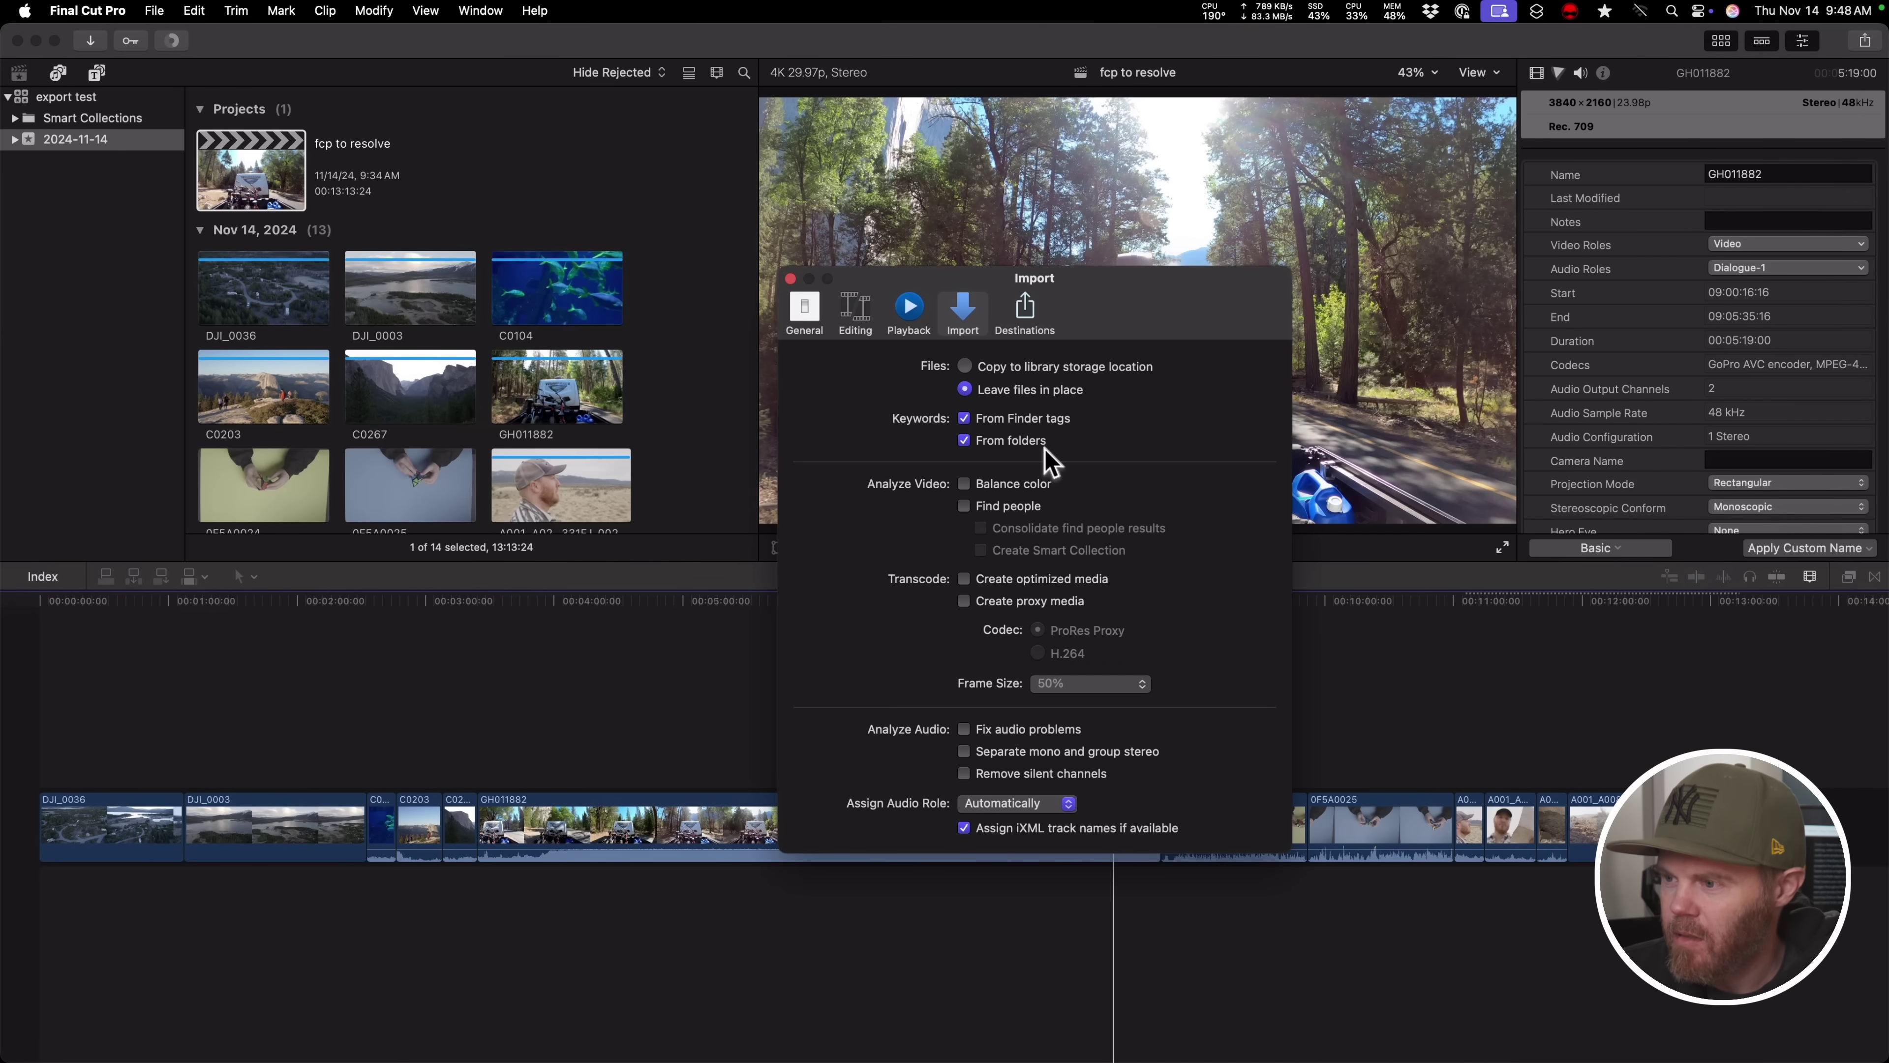
pyautogui.click(909, 312)
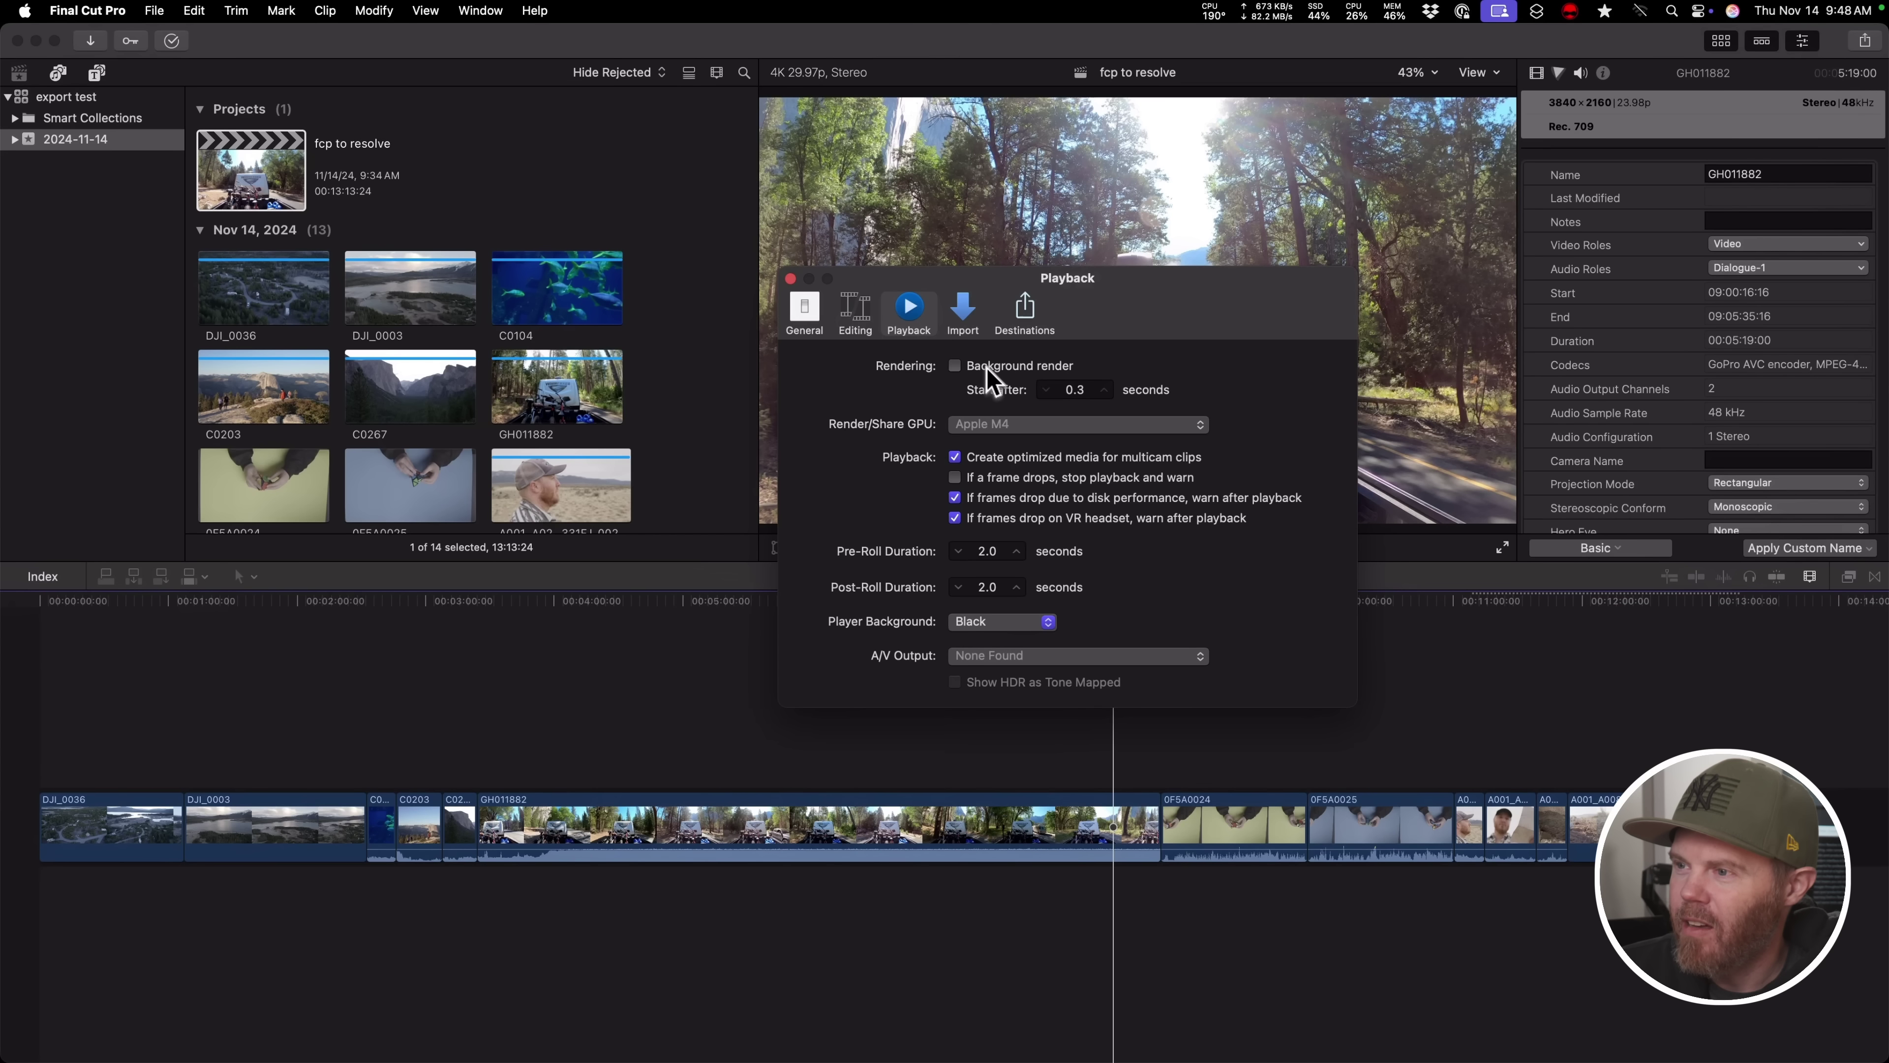
pyautogui.click(953, 366)
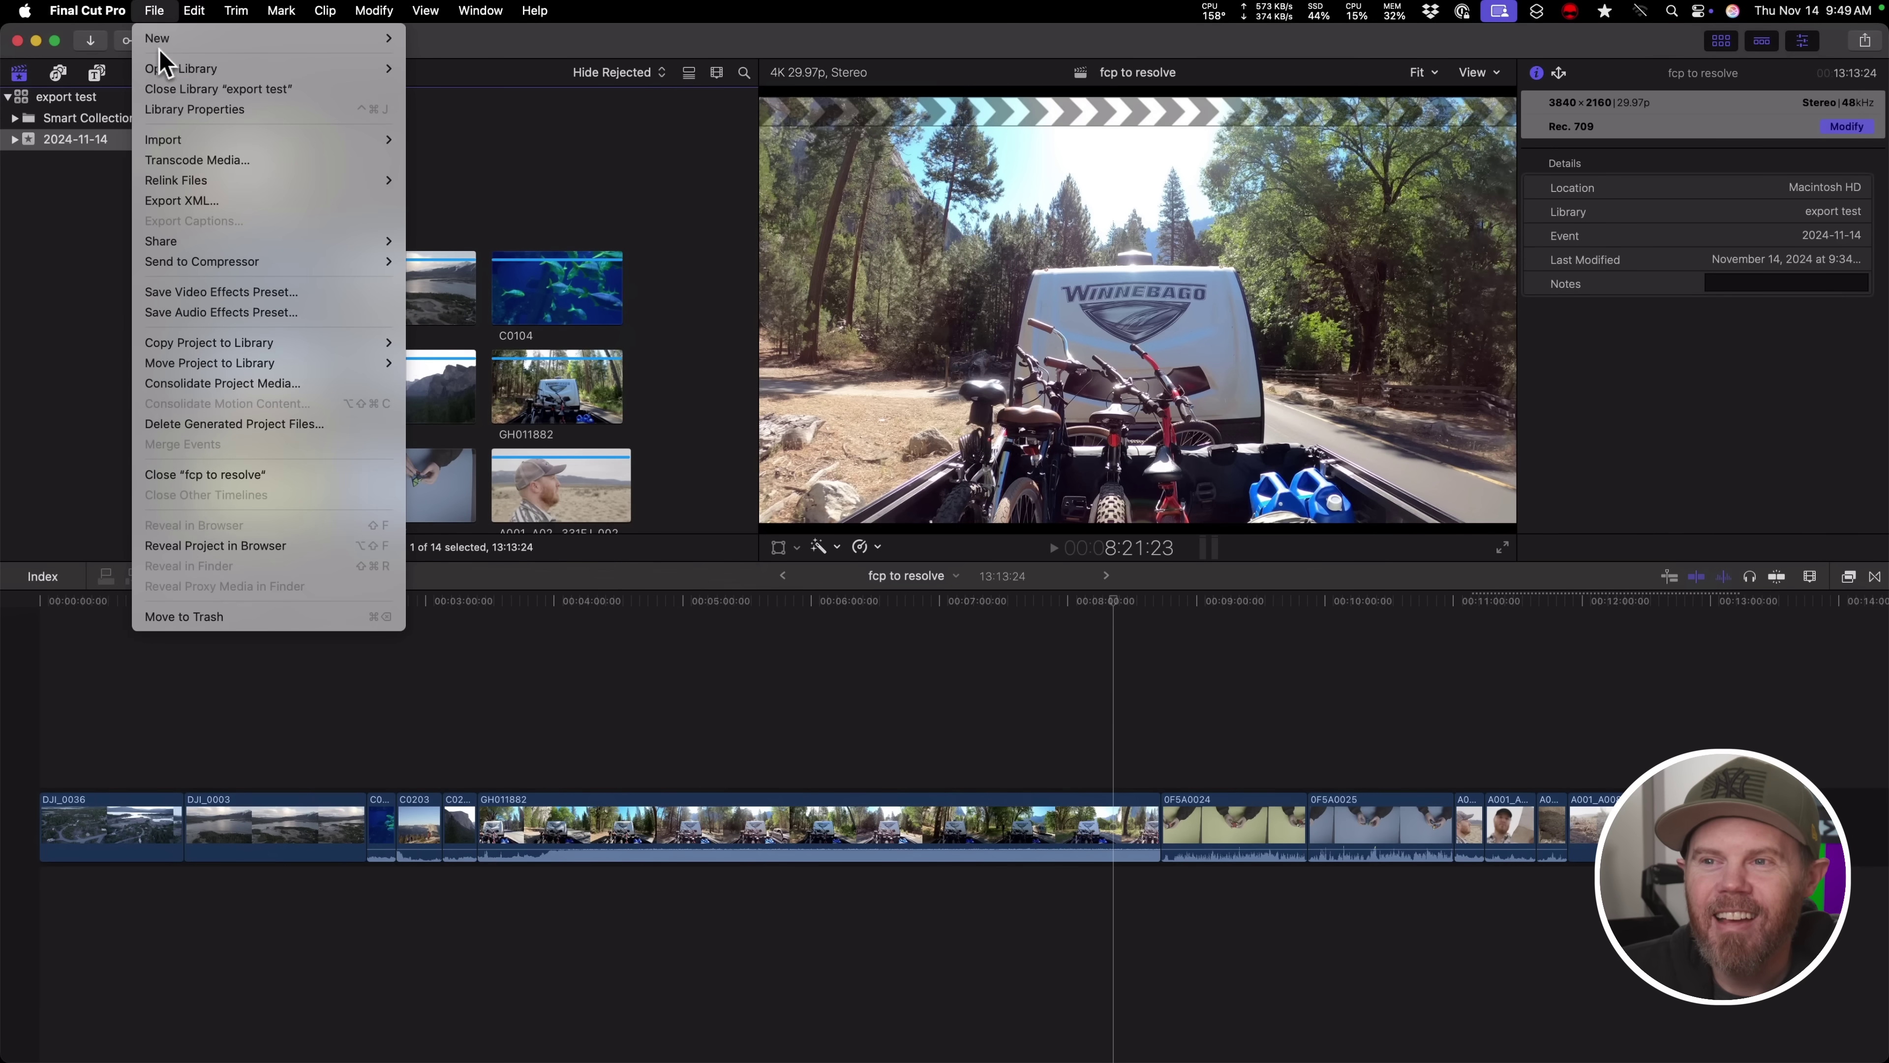
# - Save the project XML as version 1.11 into the backup's fcpxml folder
pyautogui.click(223, 201)
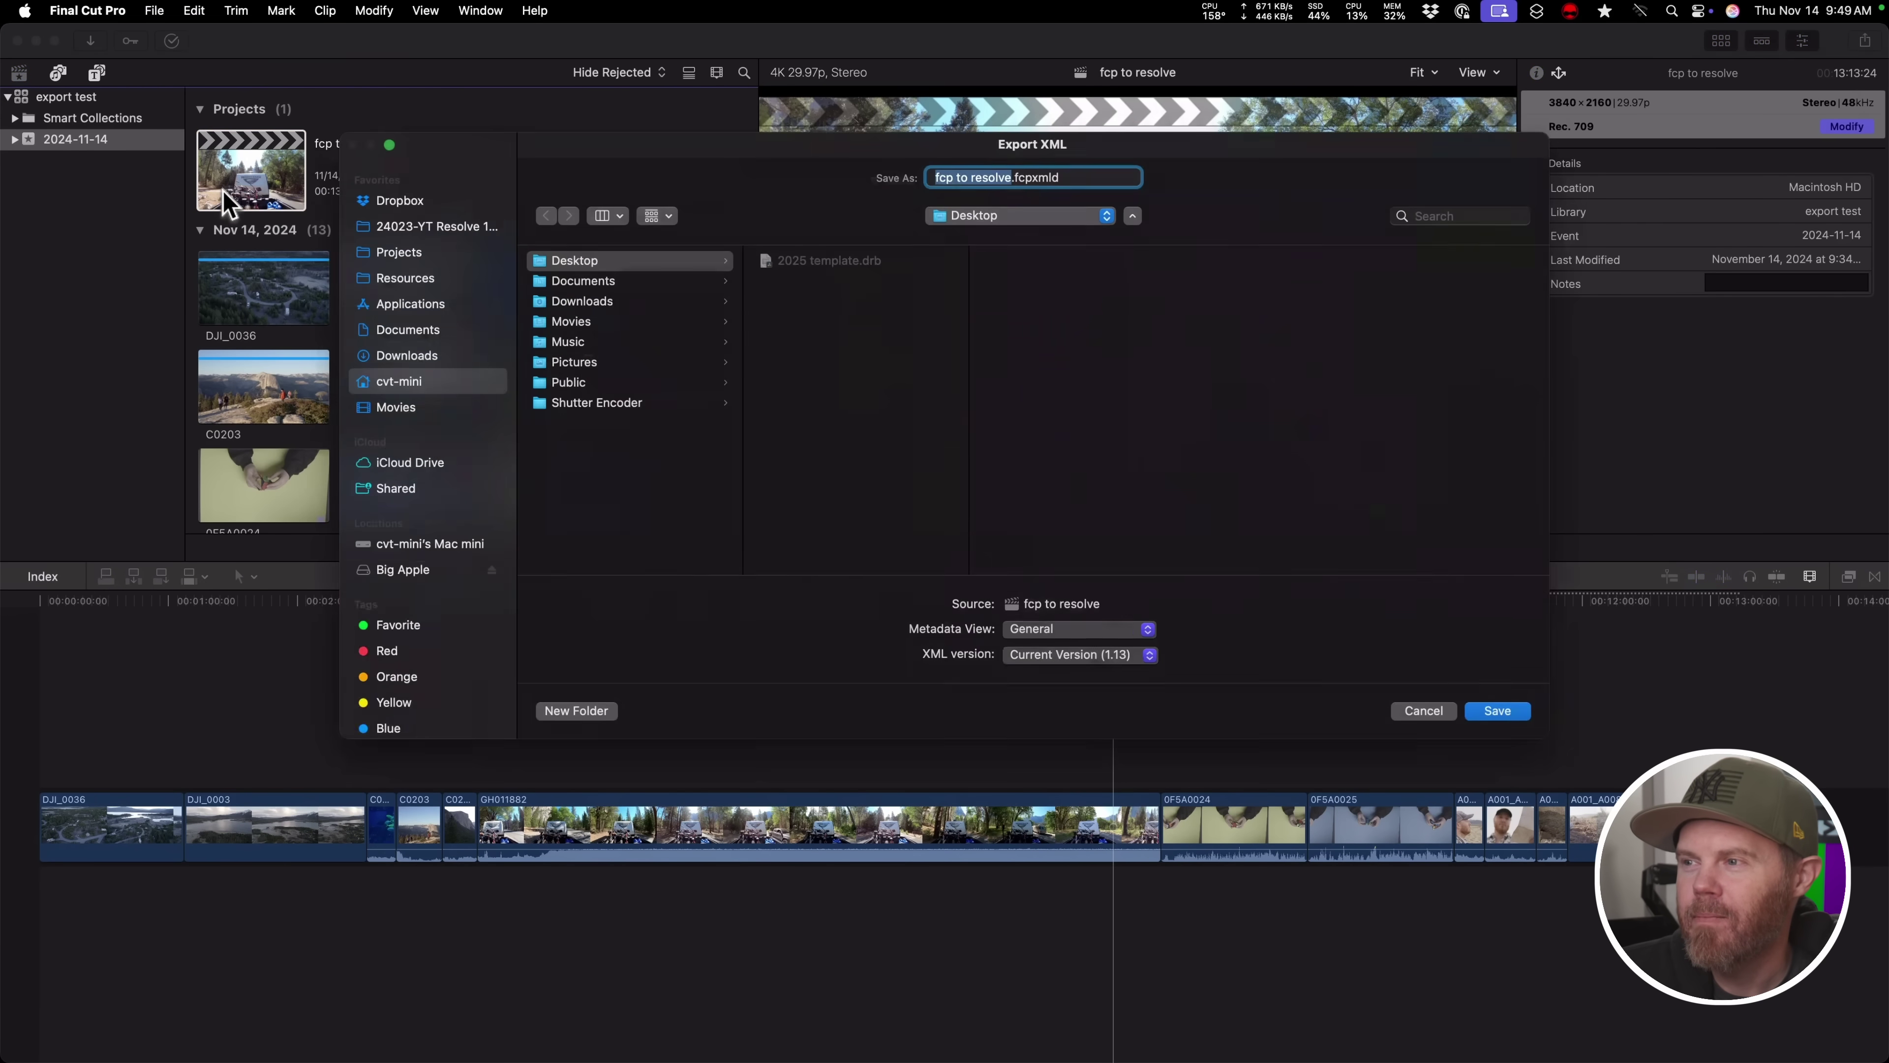
pyautogui.click(436, 227)
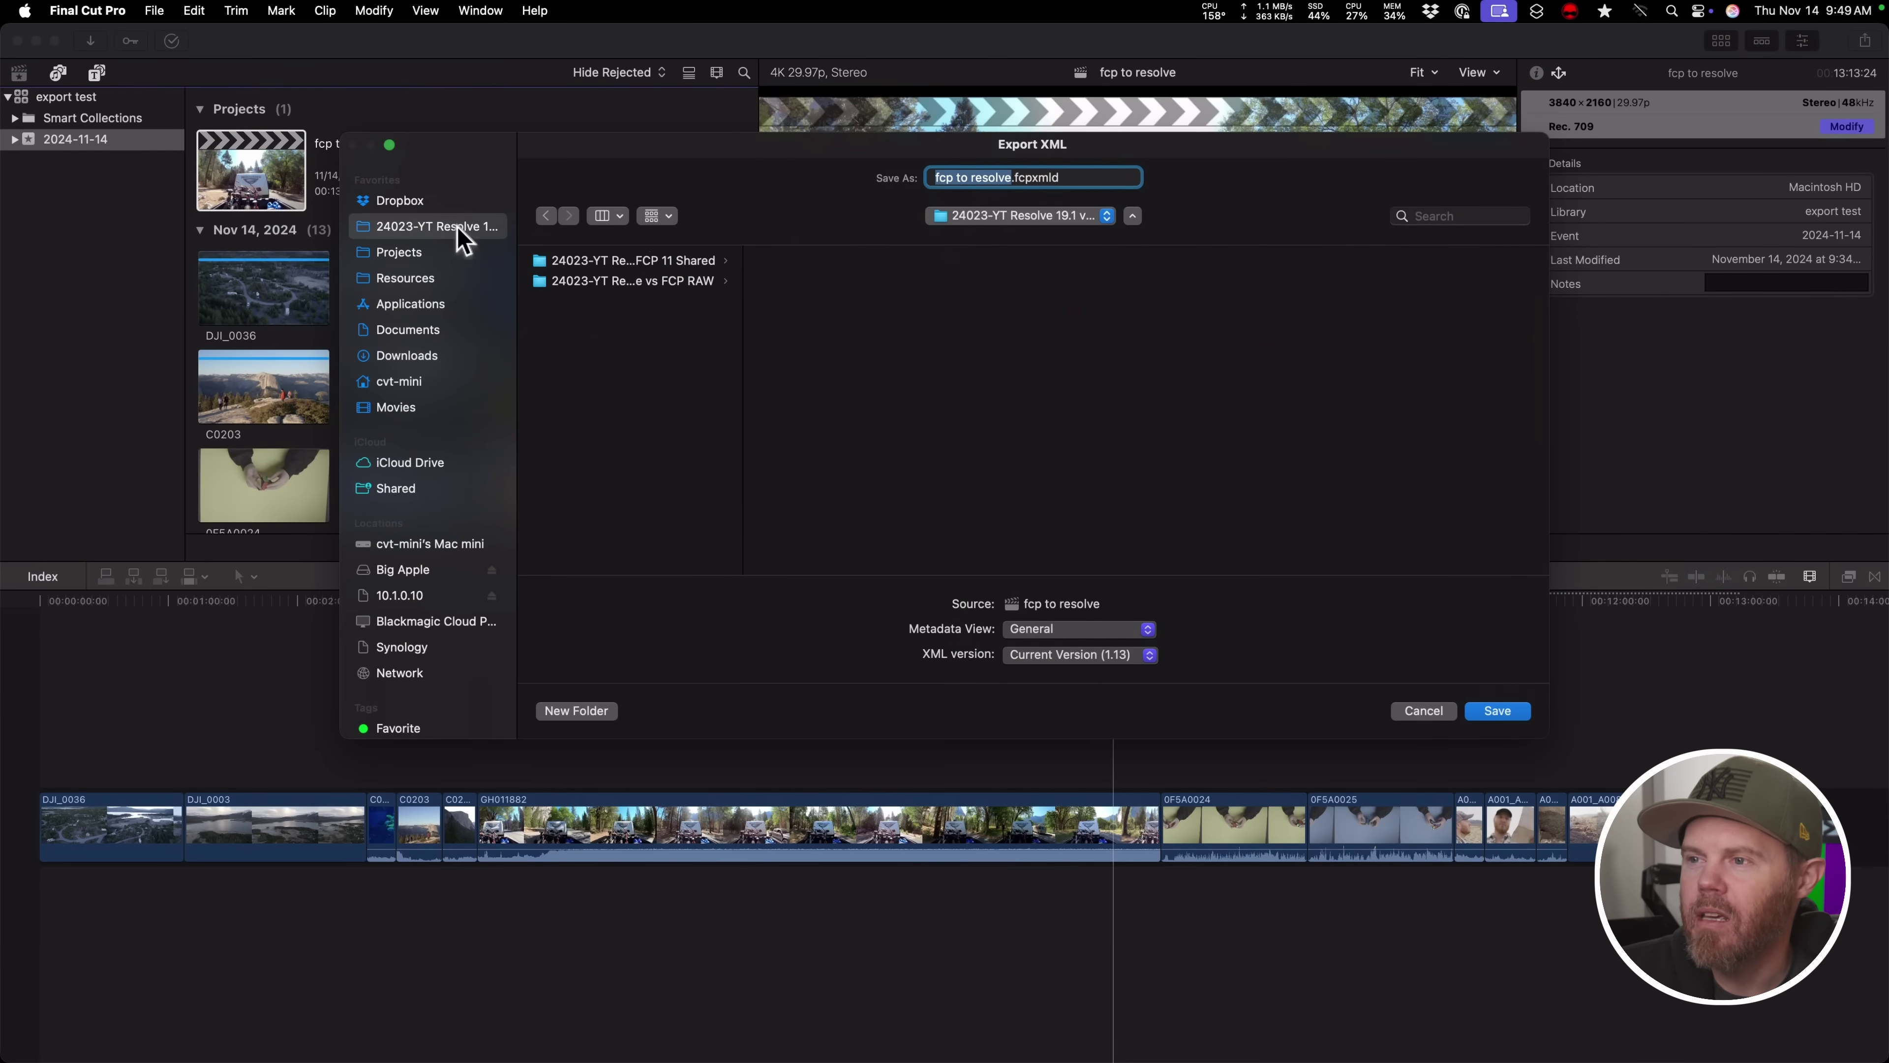
pyautogui.click(672, 261)
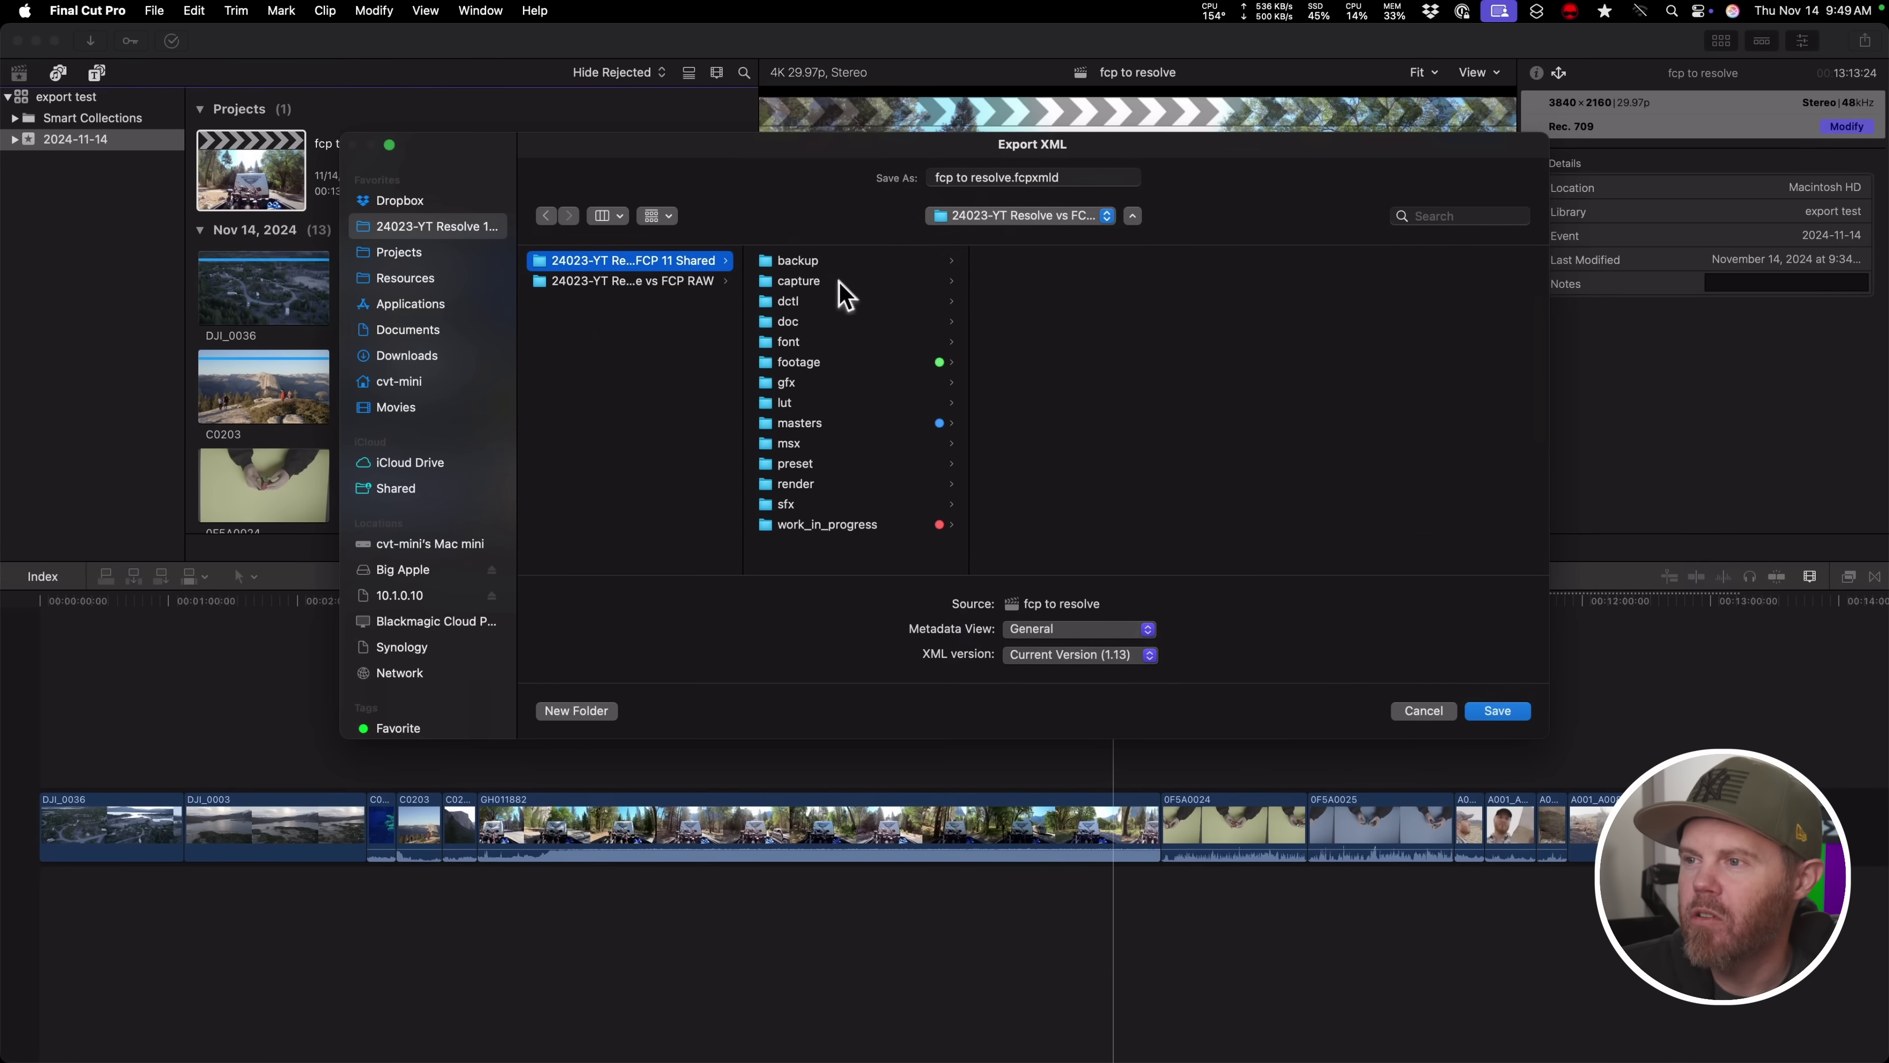
pyautogui.click(855, 261)
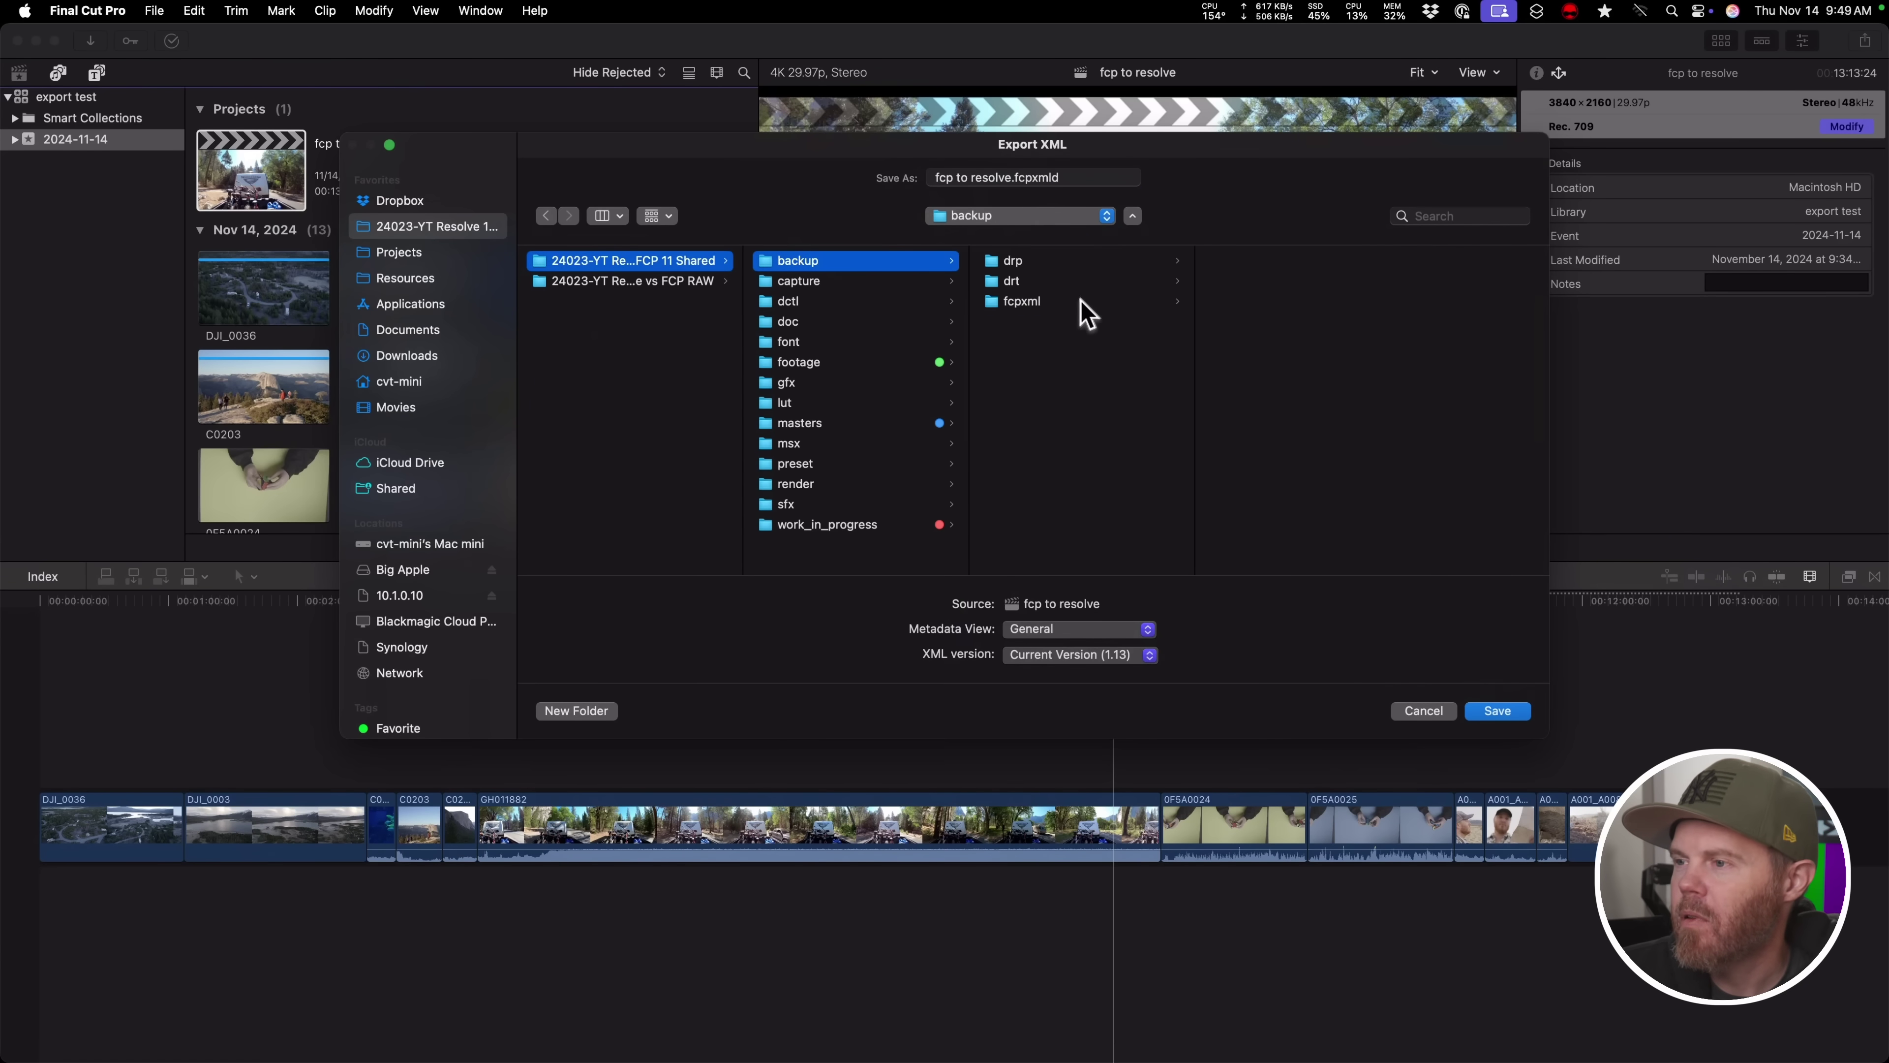
pyautogui.click(1086, 302)
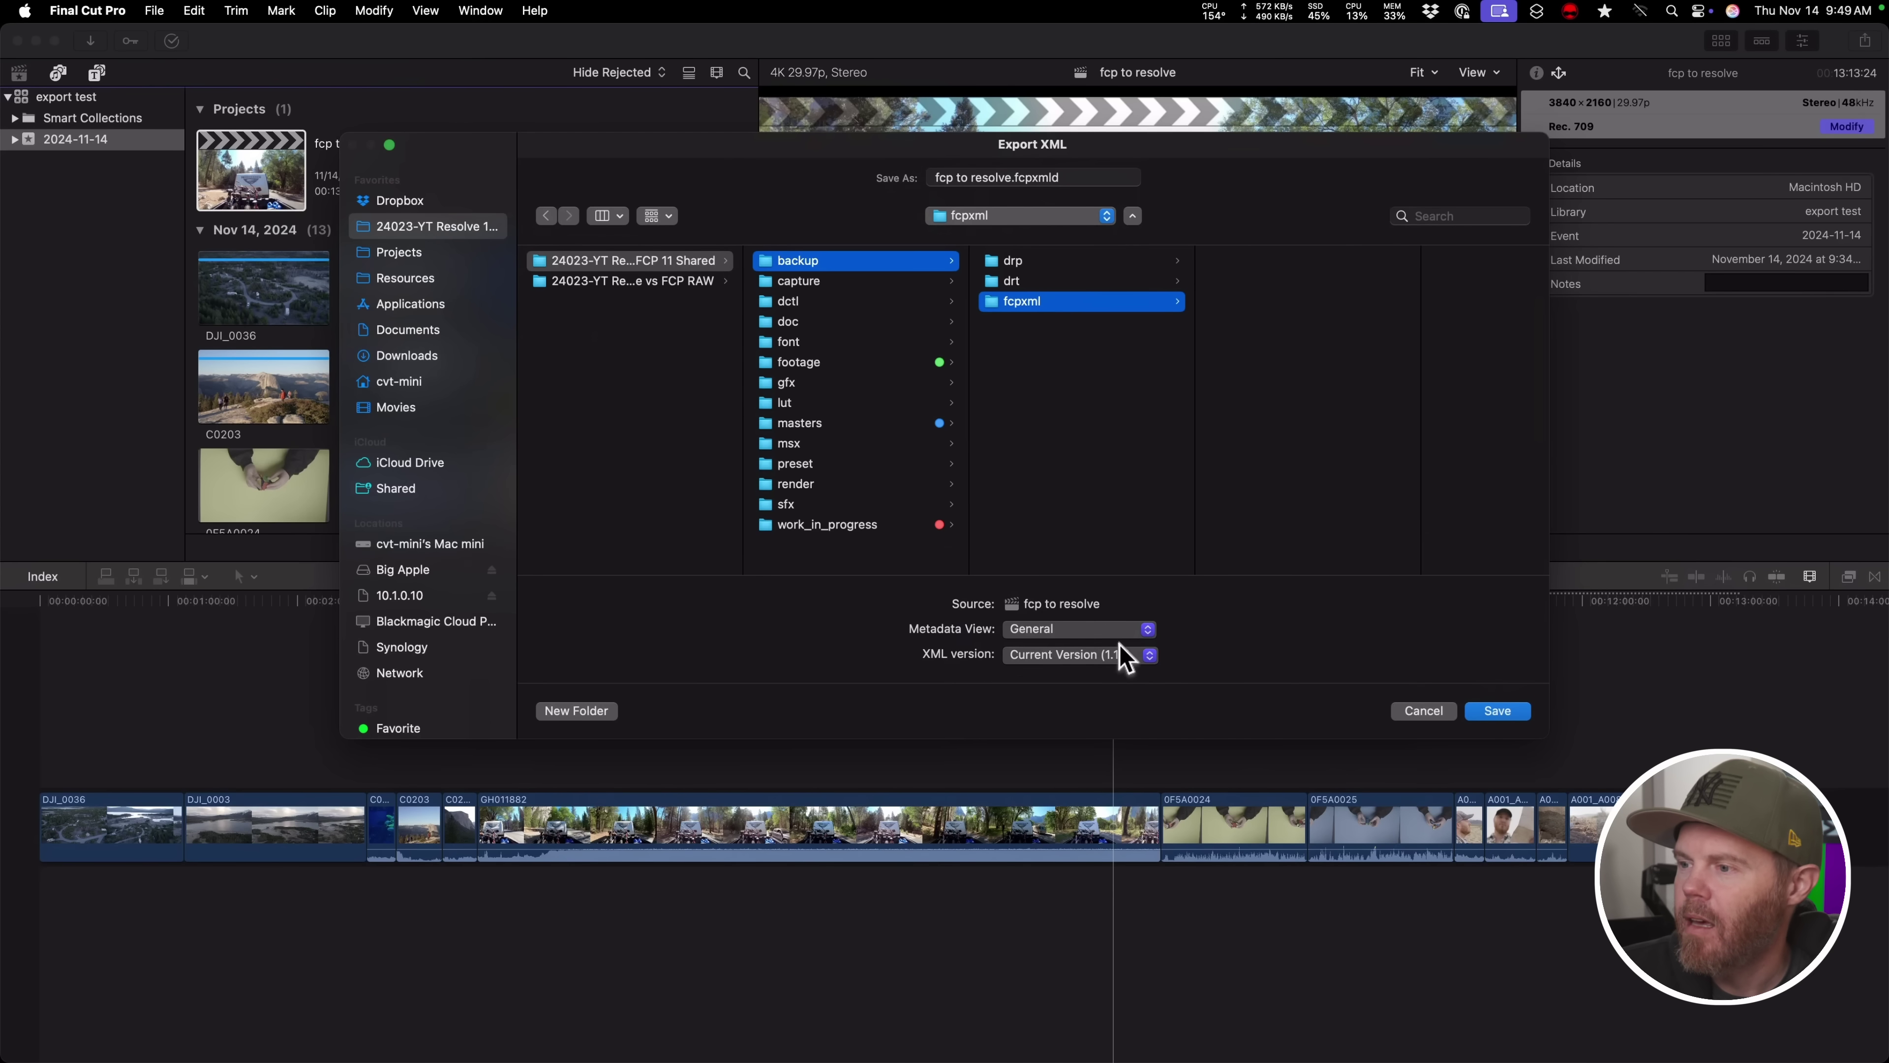
pyautogui.click(1131, 655)
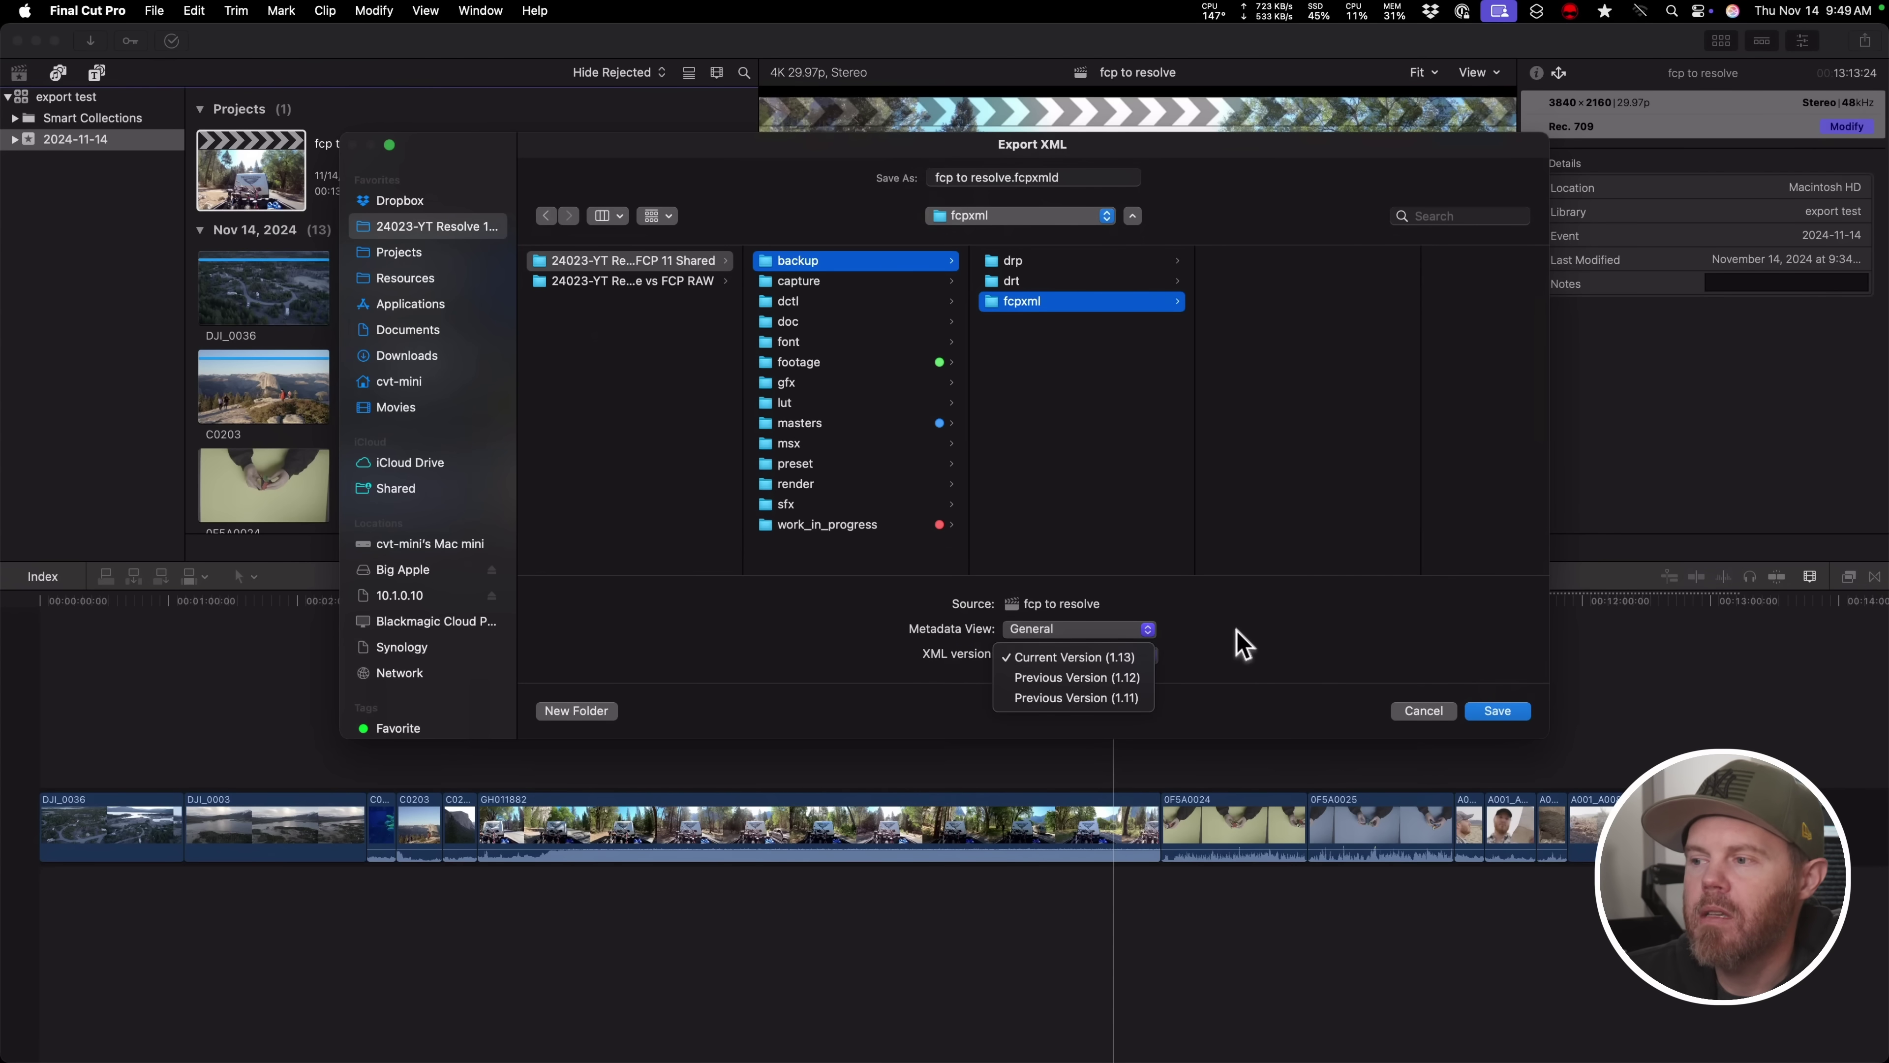
pyautogui.click(1082, 700)
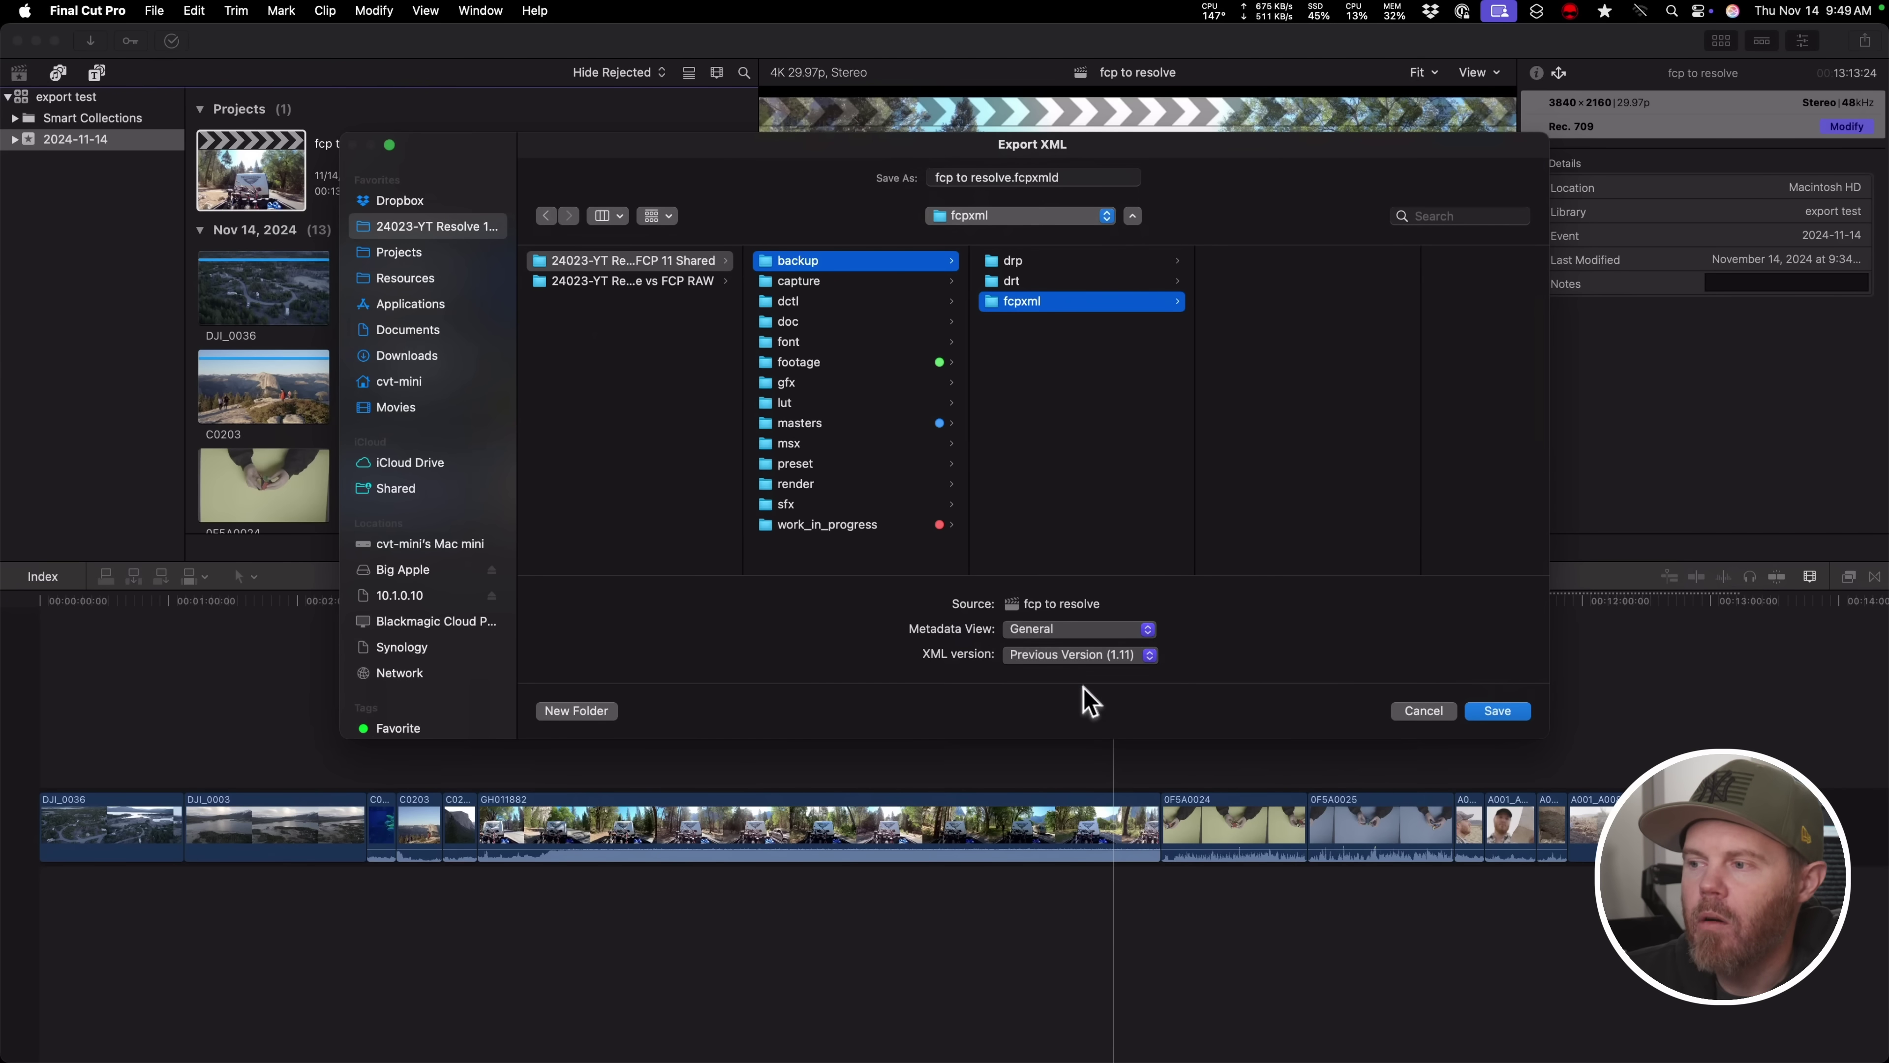
pyautogui.click(1496, 710)
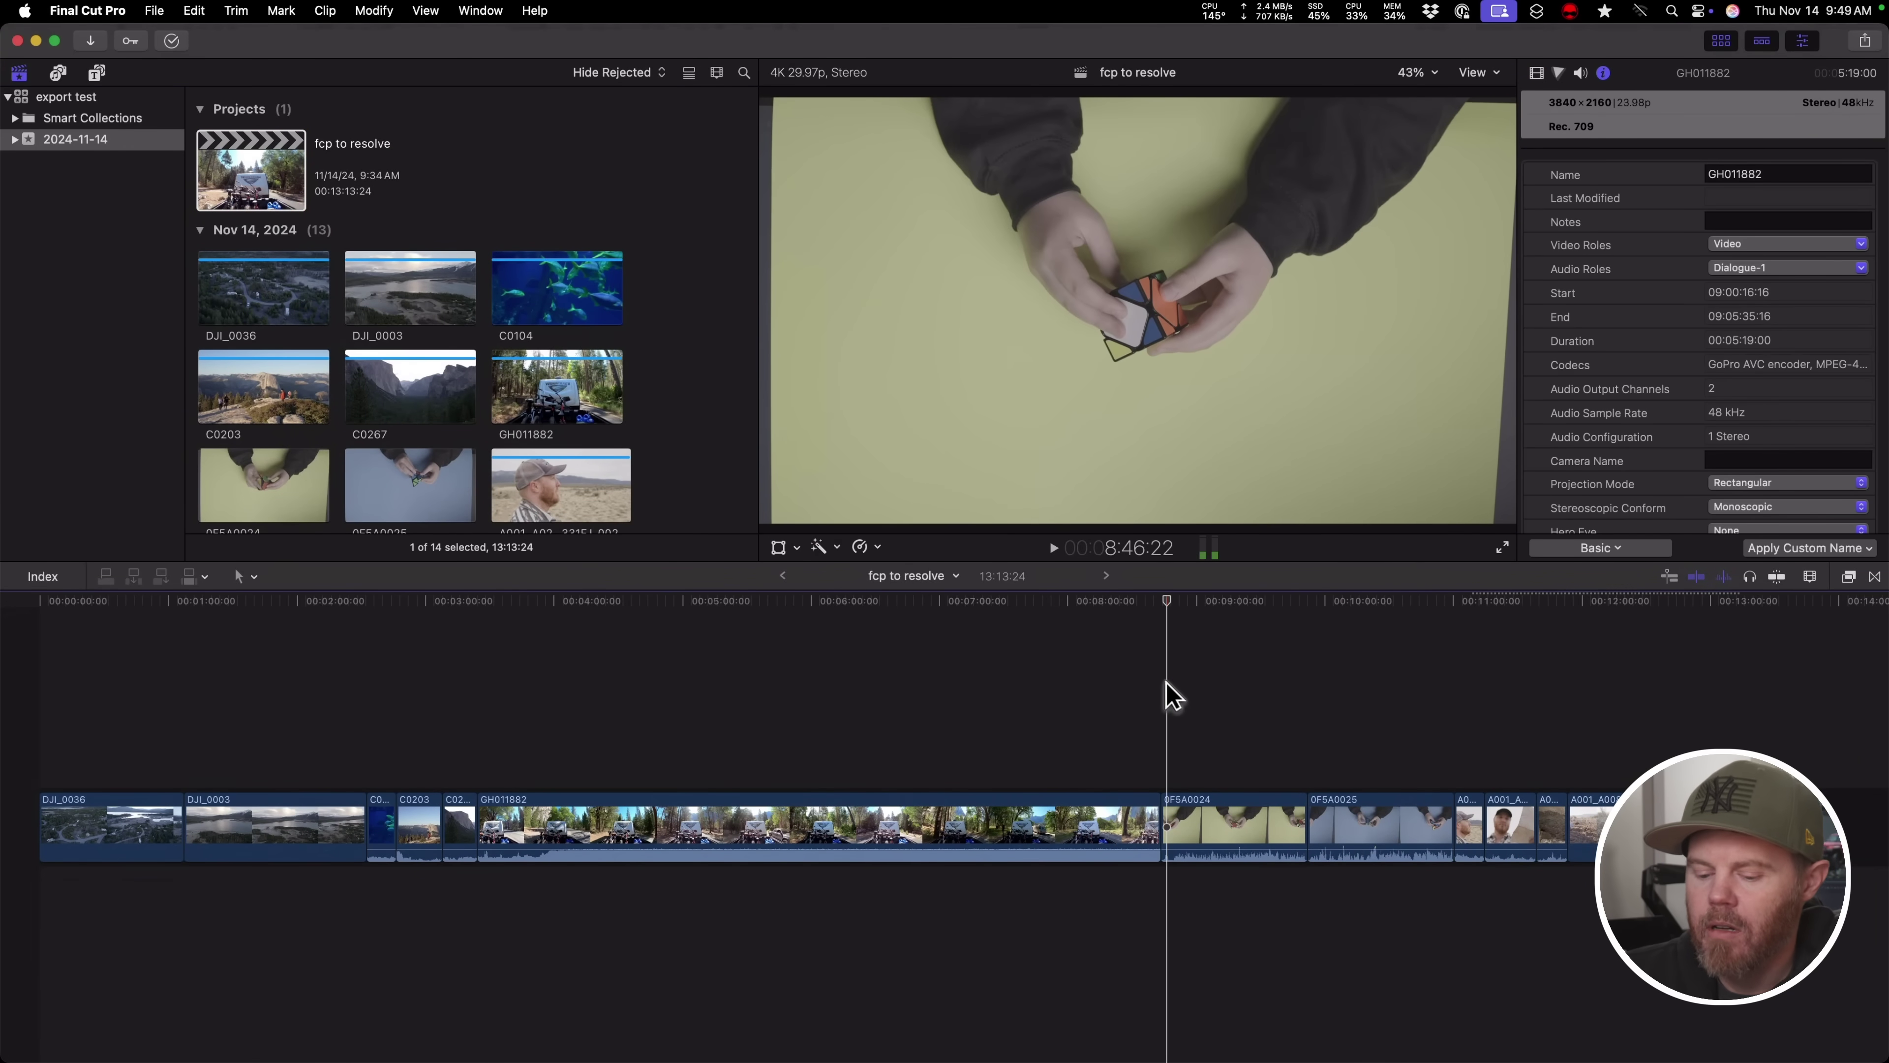
# - Switch away from Final Cut Pro and launch DaVinci Resolve by searching 'da' in Spotlight
pyautogui.press('super+Tab')
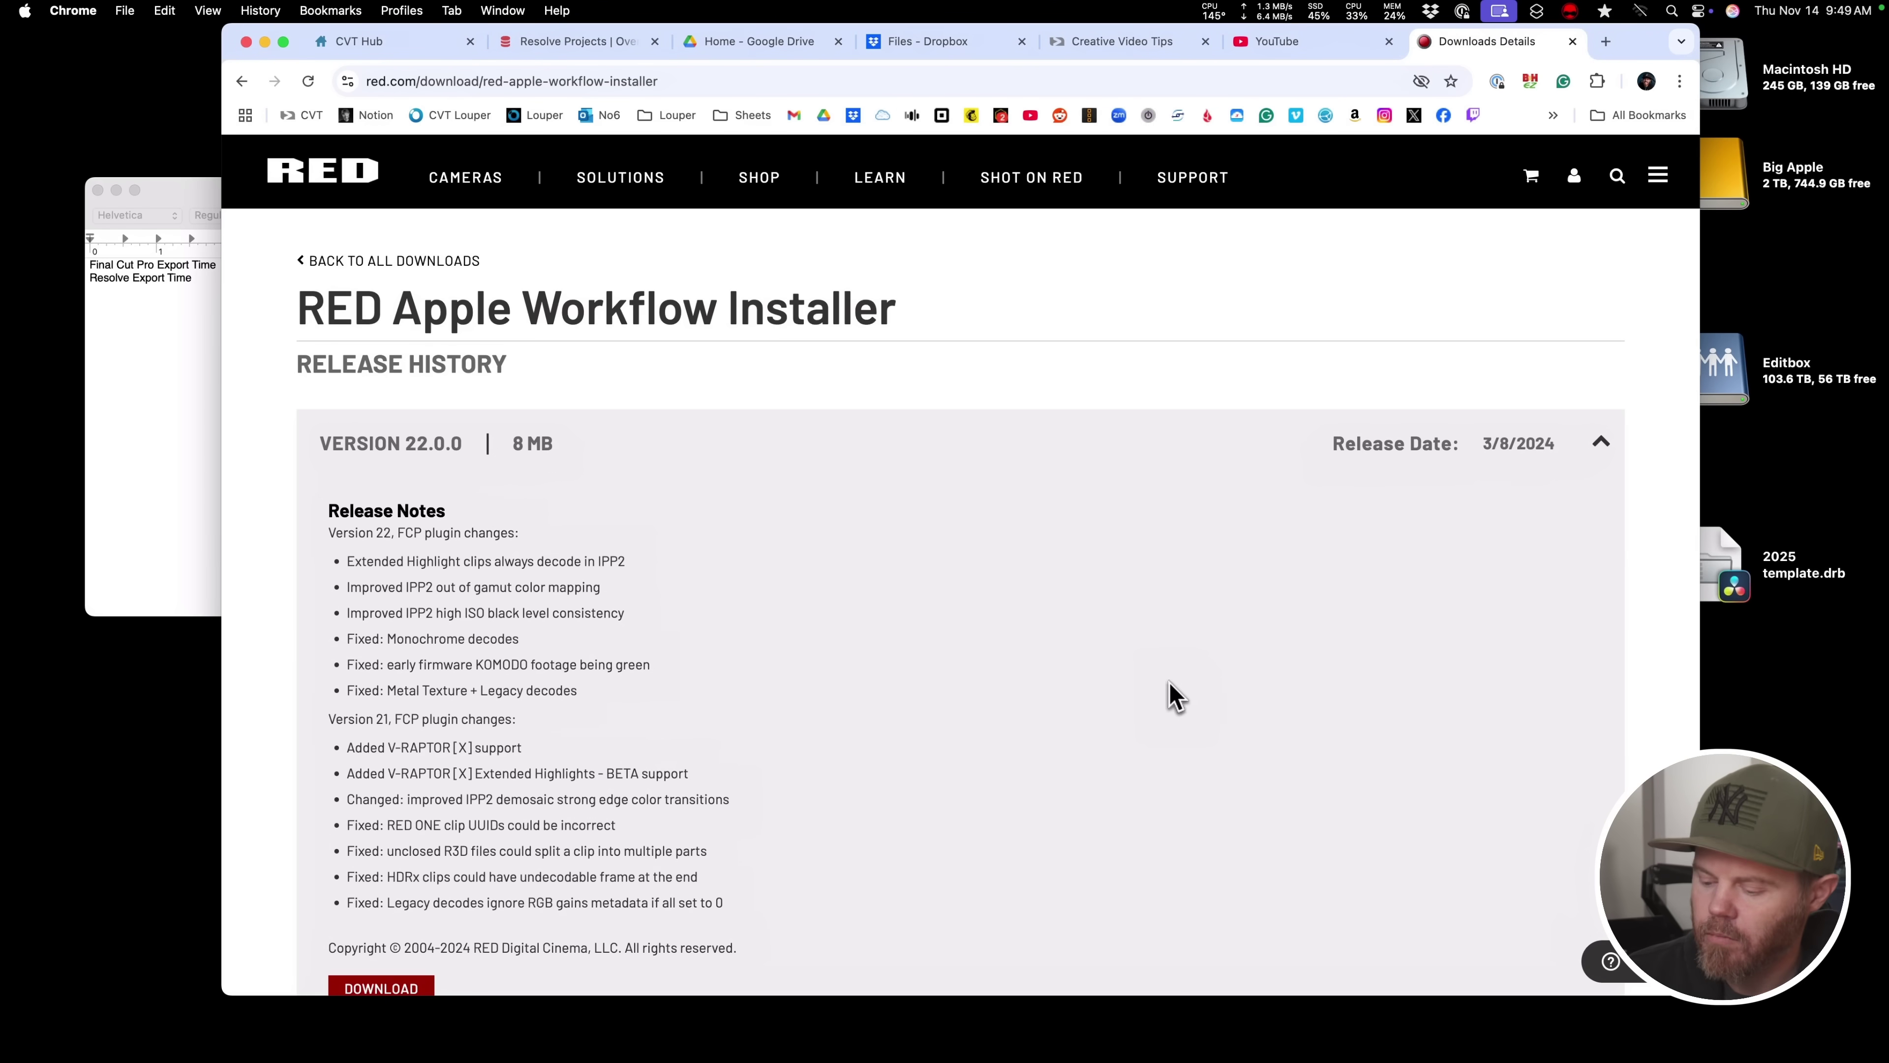
pyautogui.press('super+space')
pyautogui.write('da')
pyautogui.press('Return')
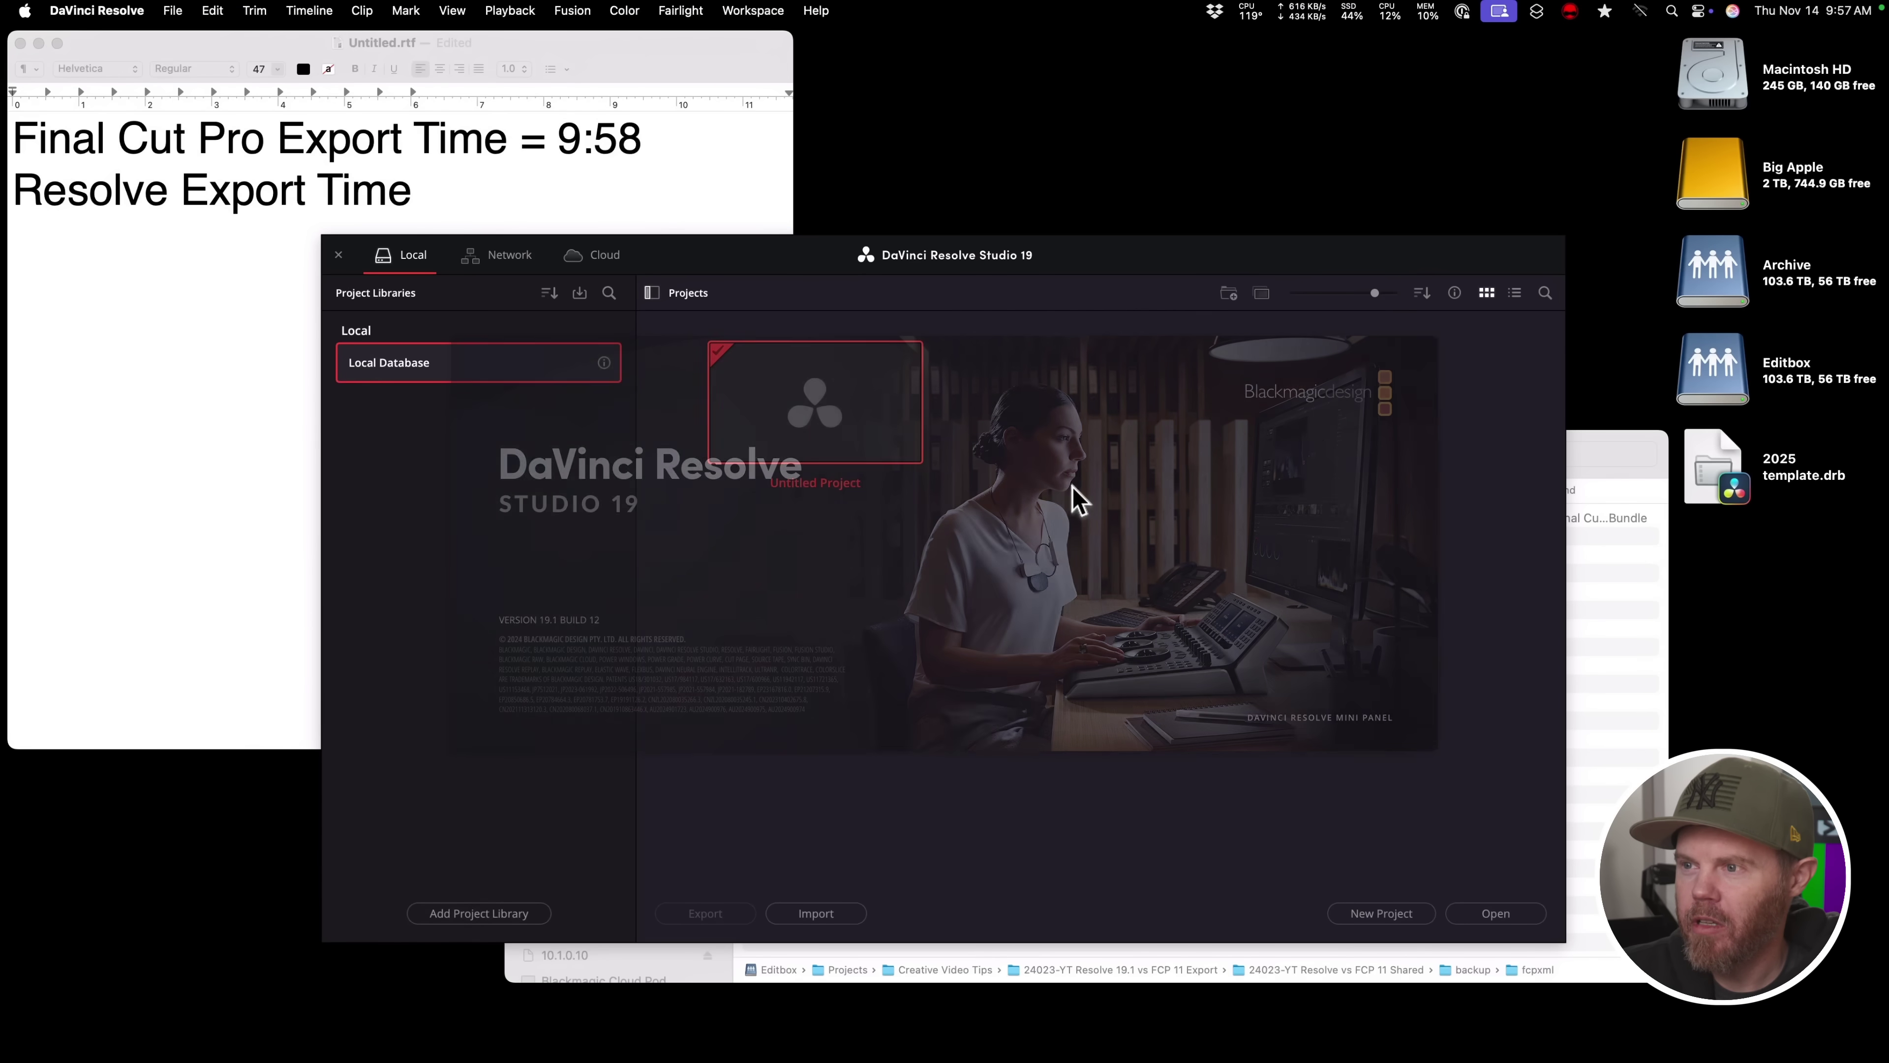
# - Open Untitled Project on the Edit page and import fcp to resolve.fcpxmld from the fcpxml folder
pyautogui.doubleClick(830, 392)
pyautogui.click(833, 1036)
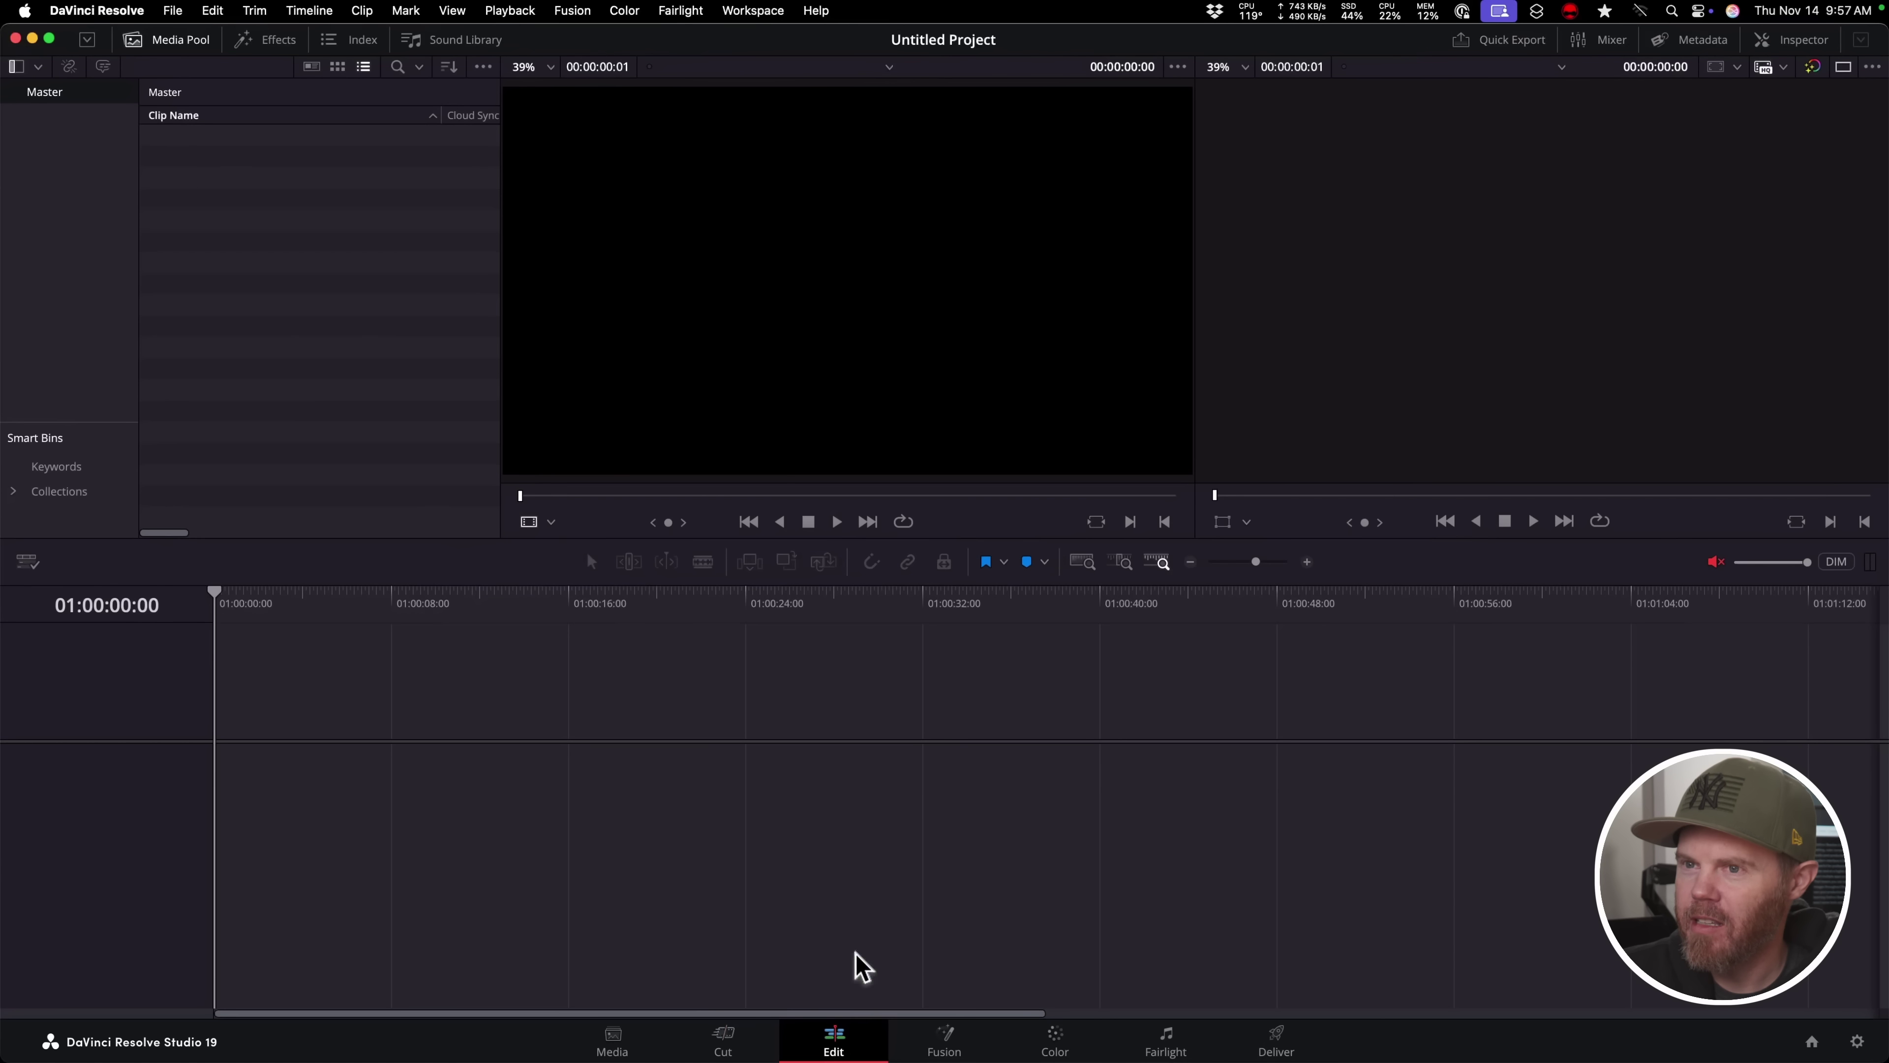
pyautogui.click(177, 12)
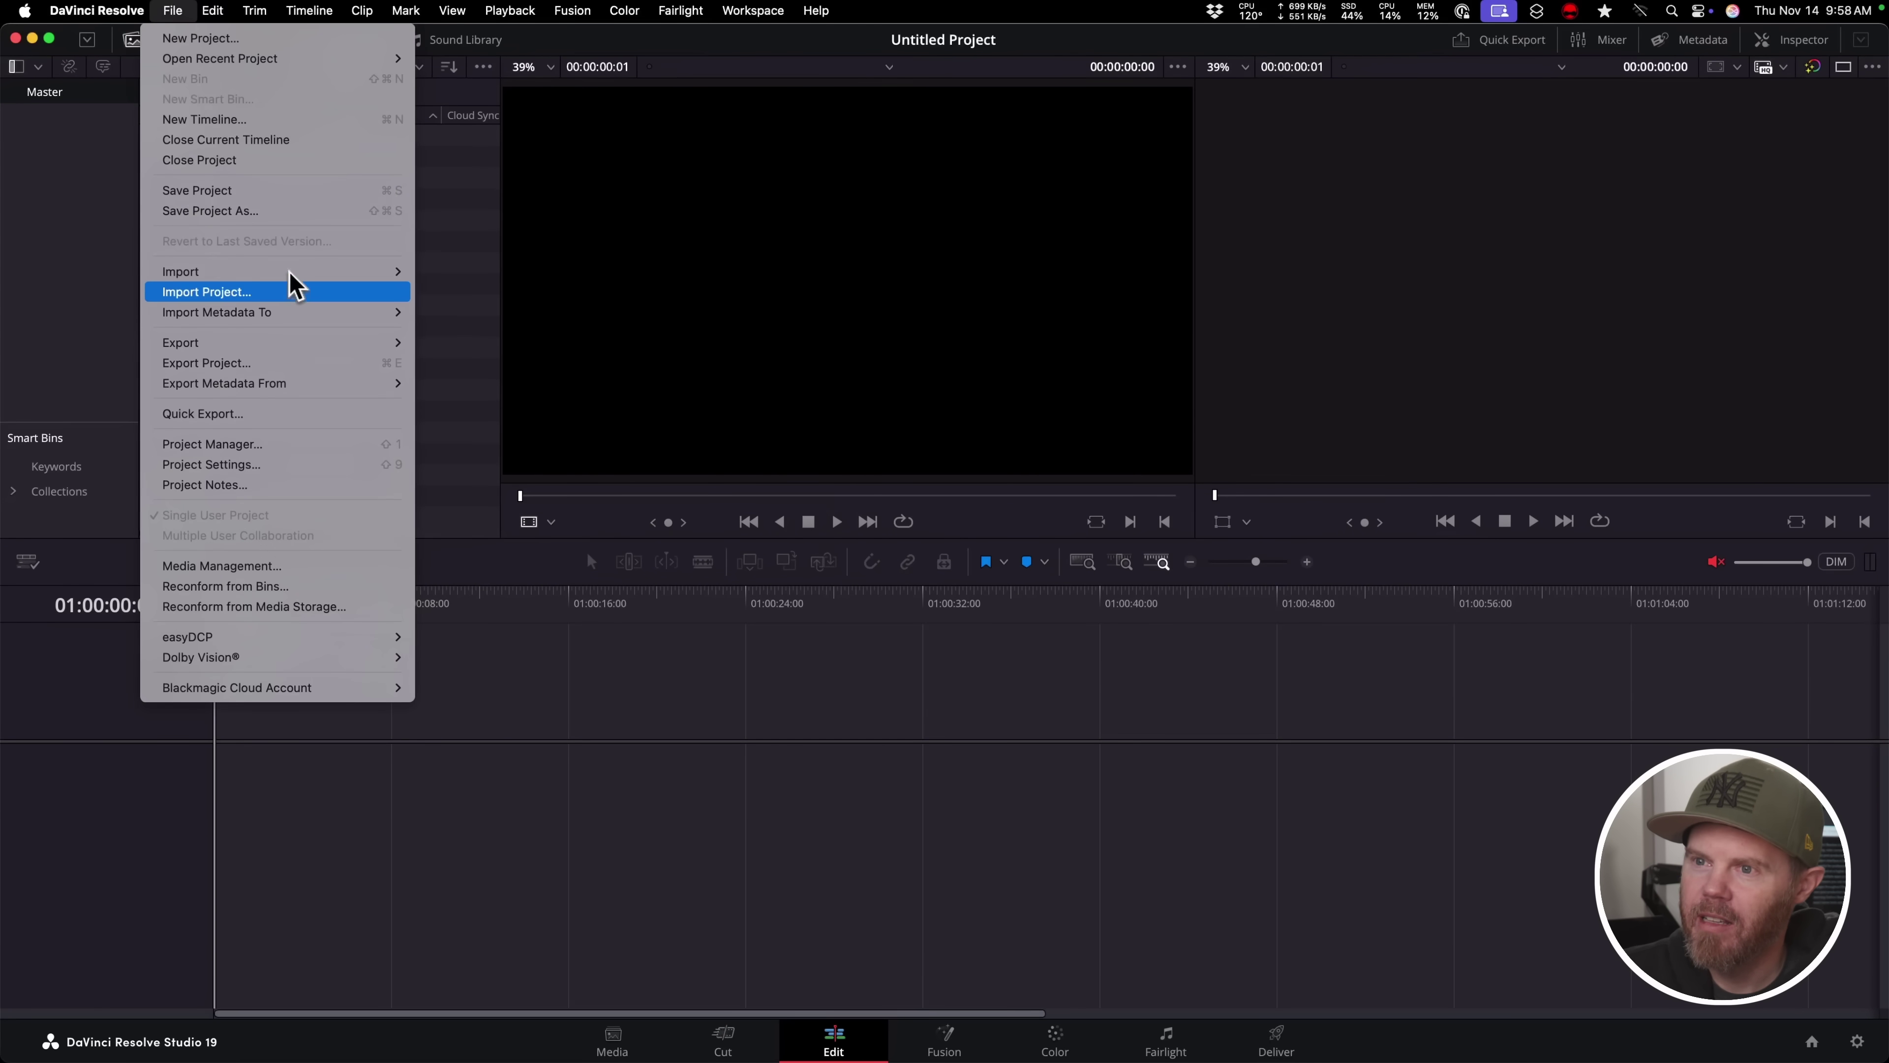
pyautogui.moveTo(291, 273)
pyautogui.click(536, 332)
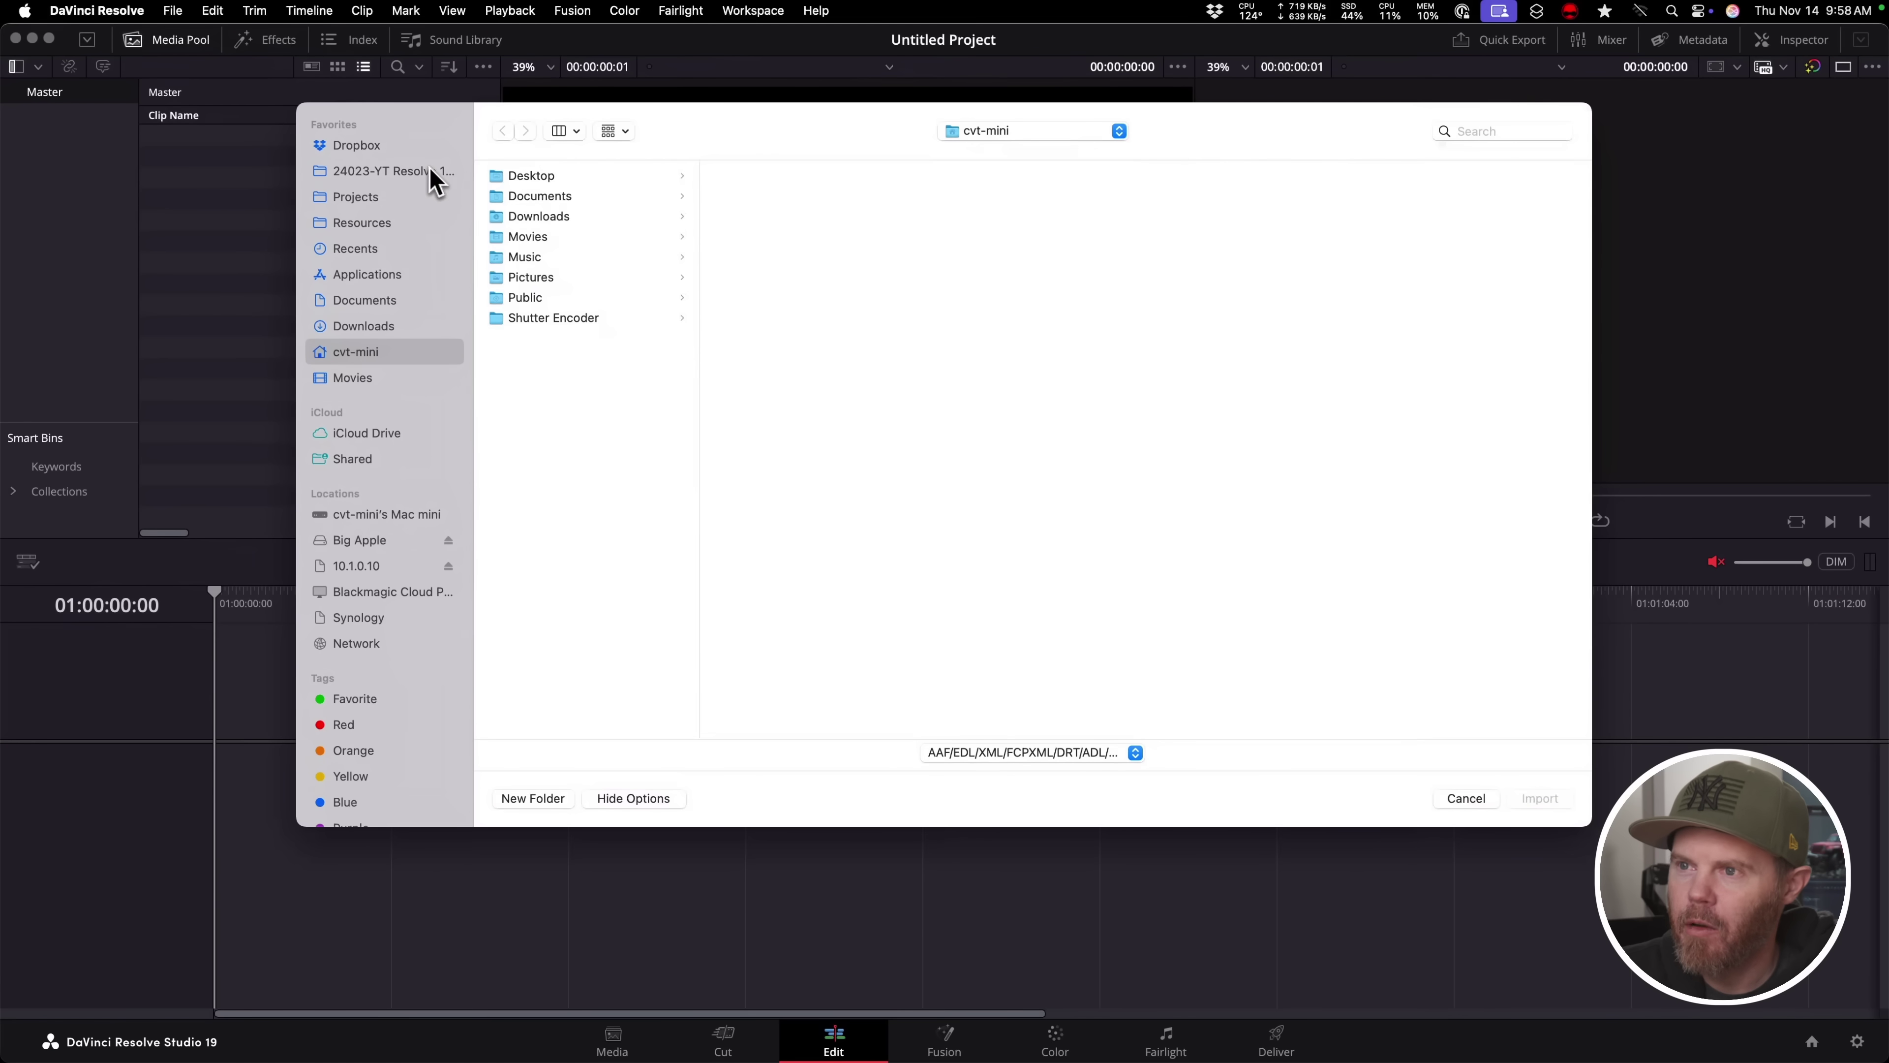
pyautogui.click(429, 168)
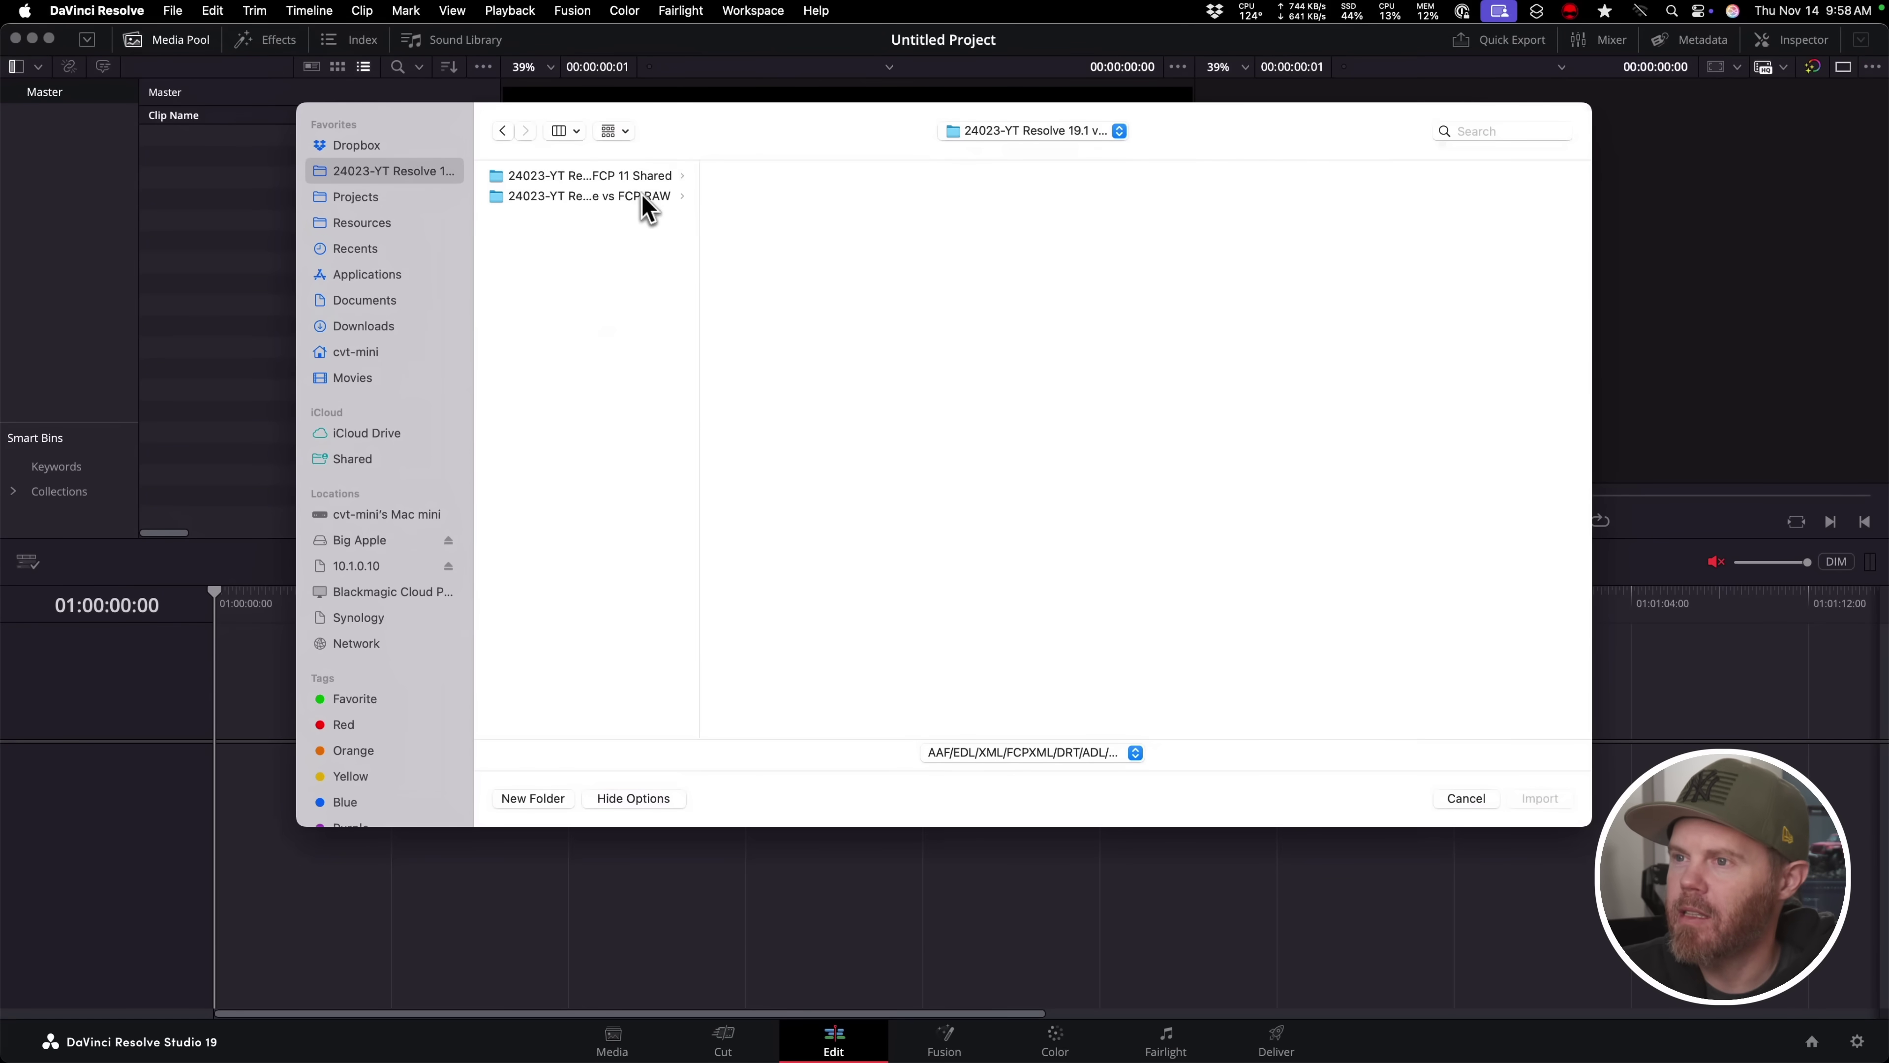
pyautogui.click(651, 176)
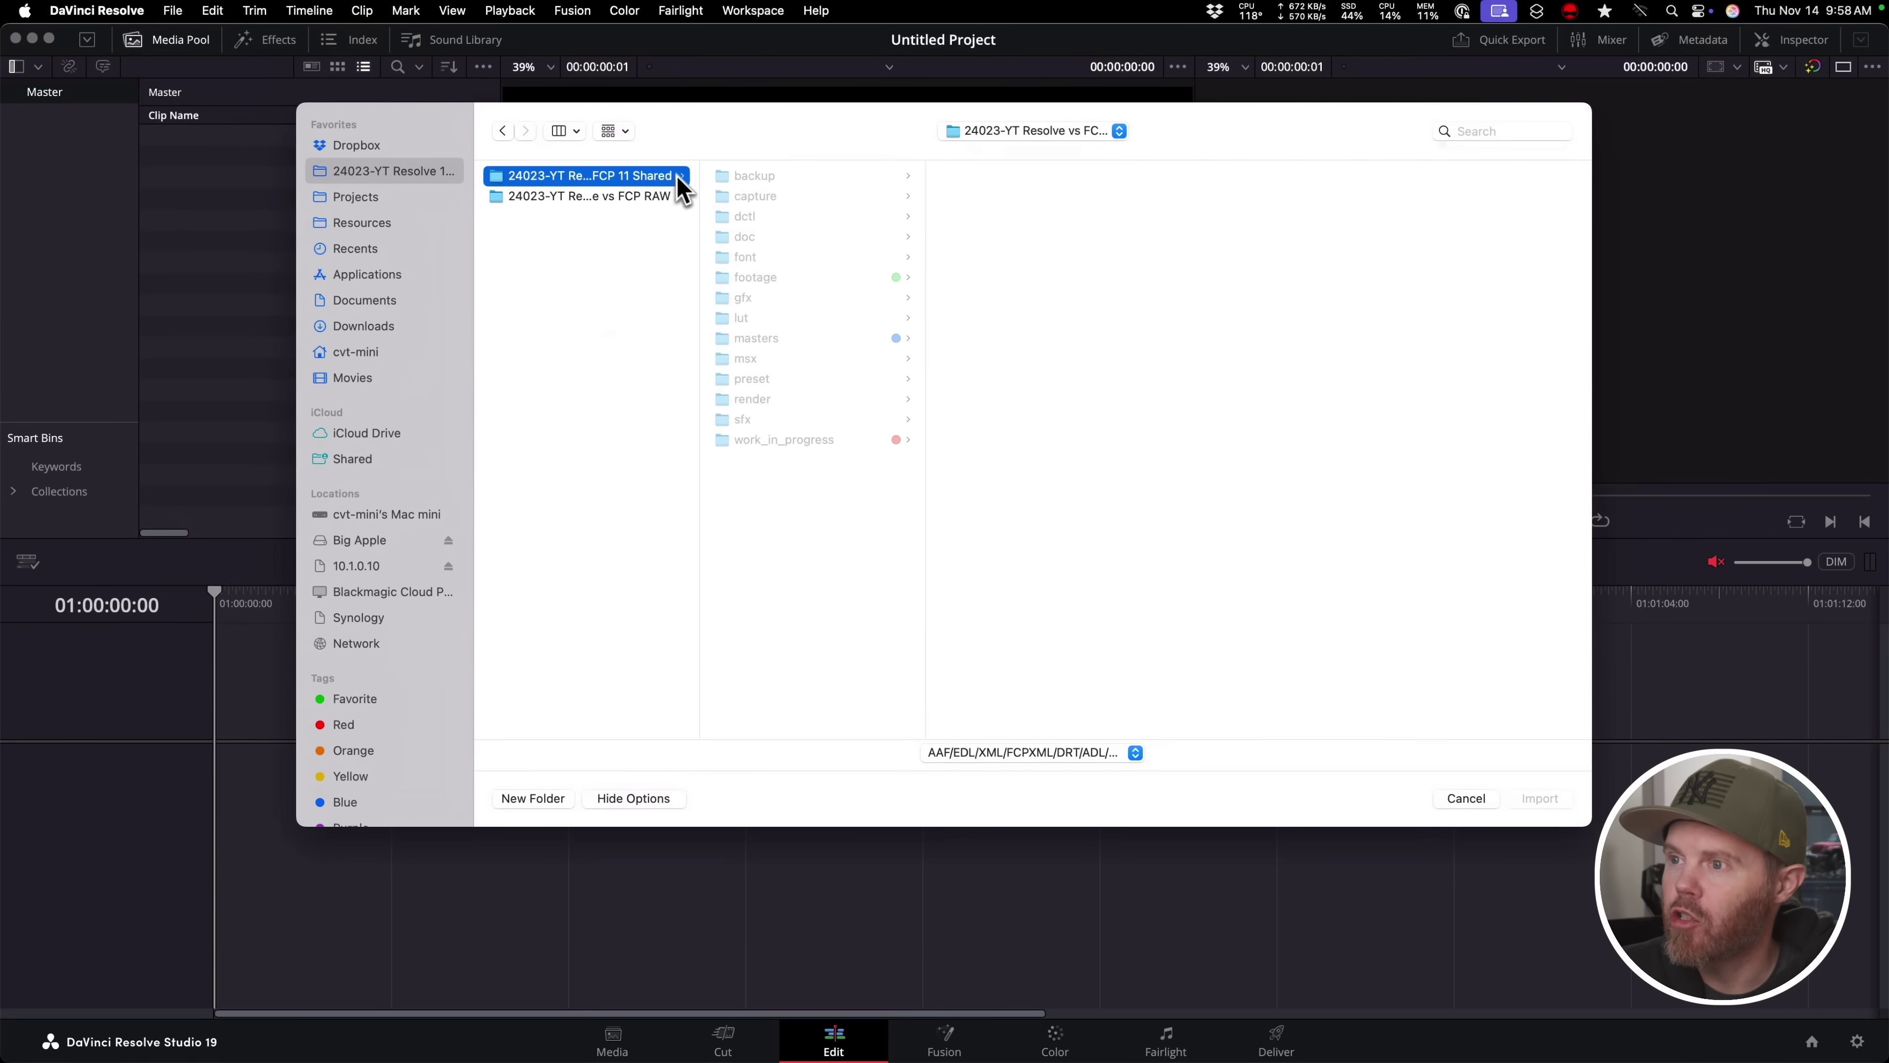
pyautogui.click(824, 179)
pyautogui.click(1067, 216)
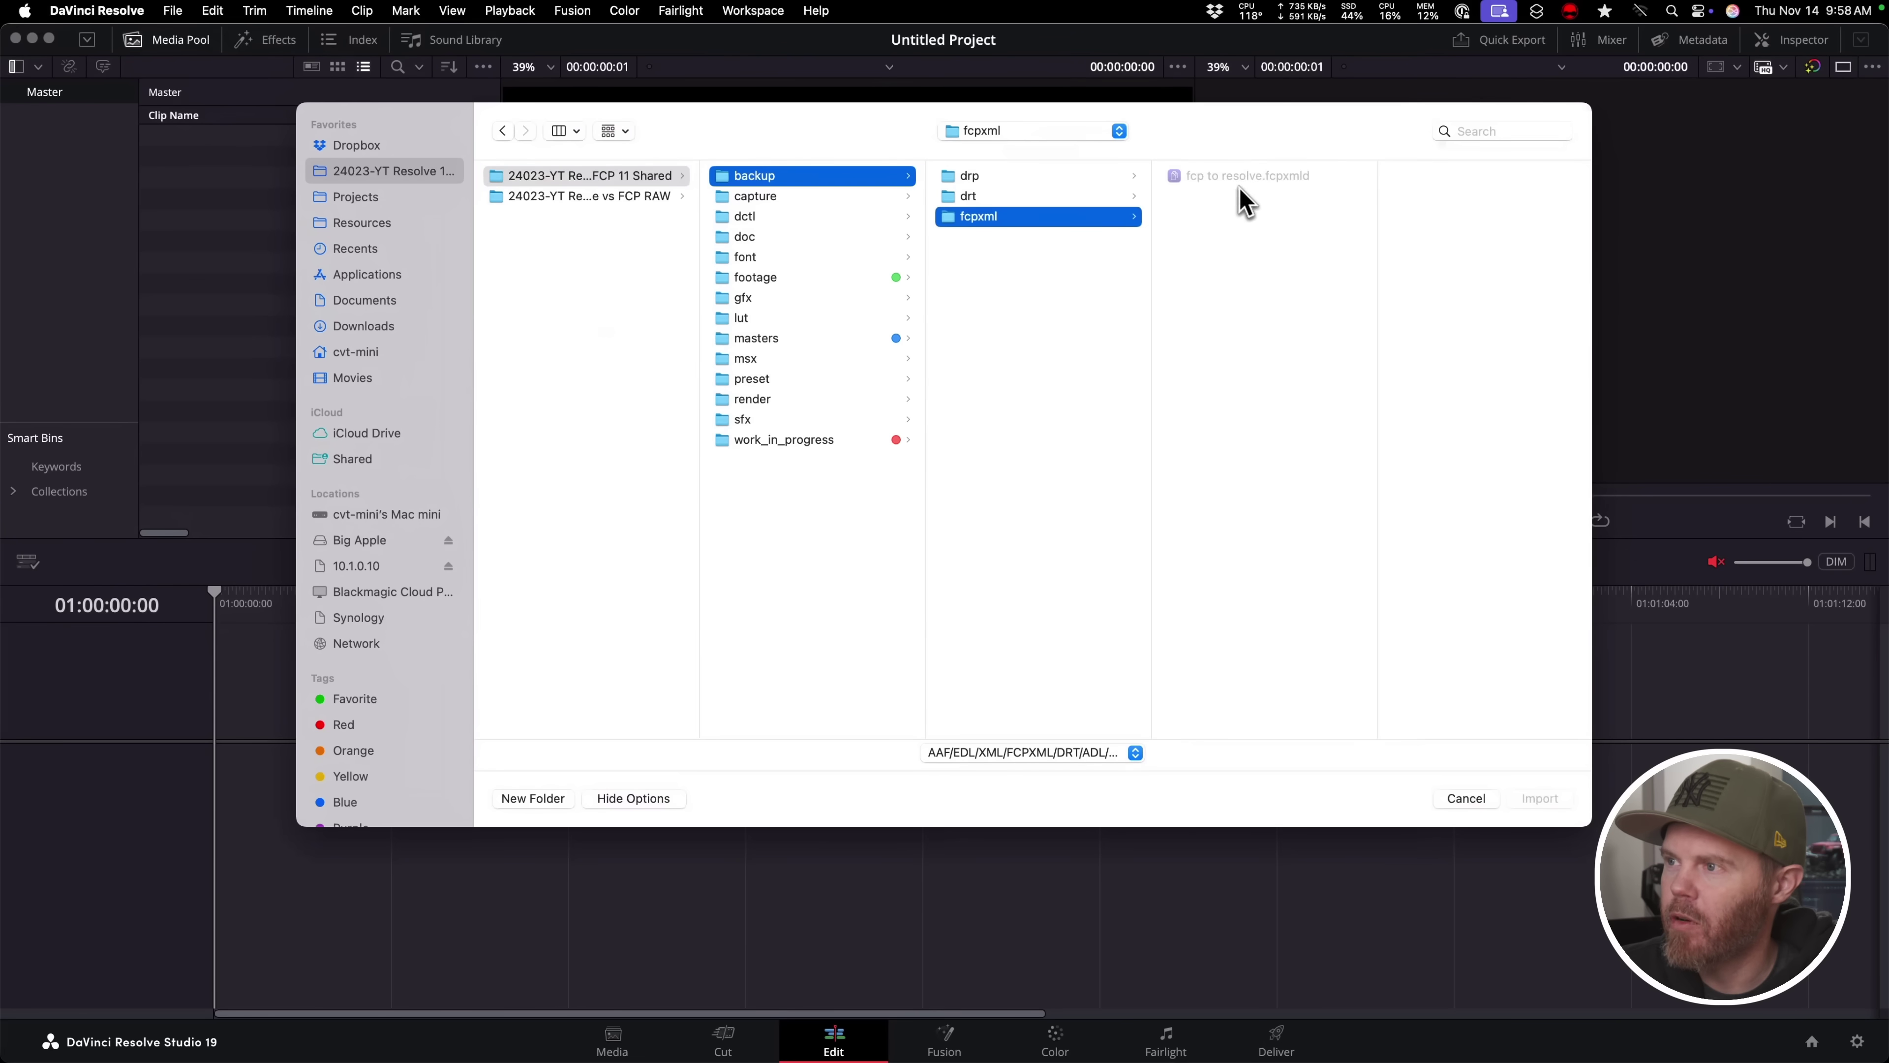
pyautogui.click(1257, 179)
pyautogui.doubleClick(1255, 179)
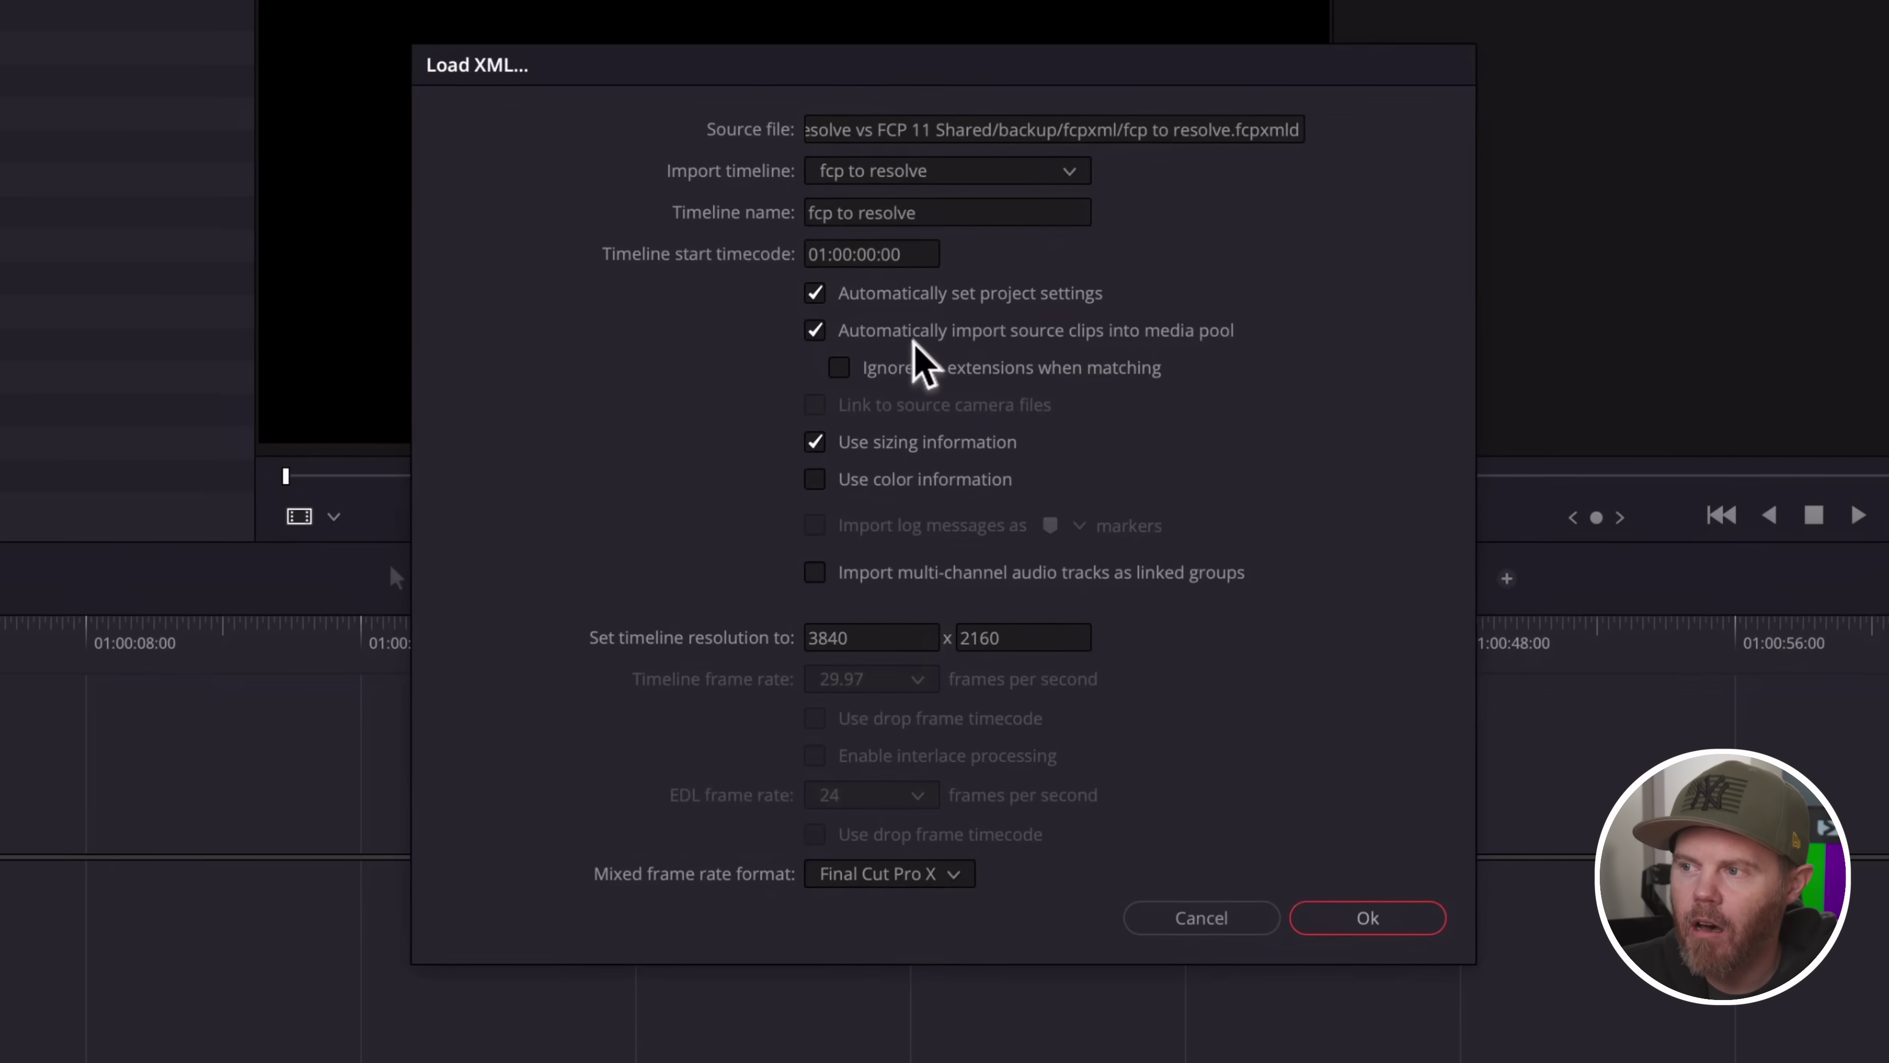
pyautogui.click(1380, 925)
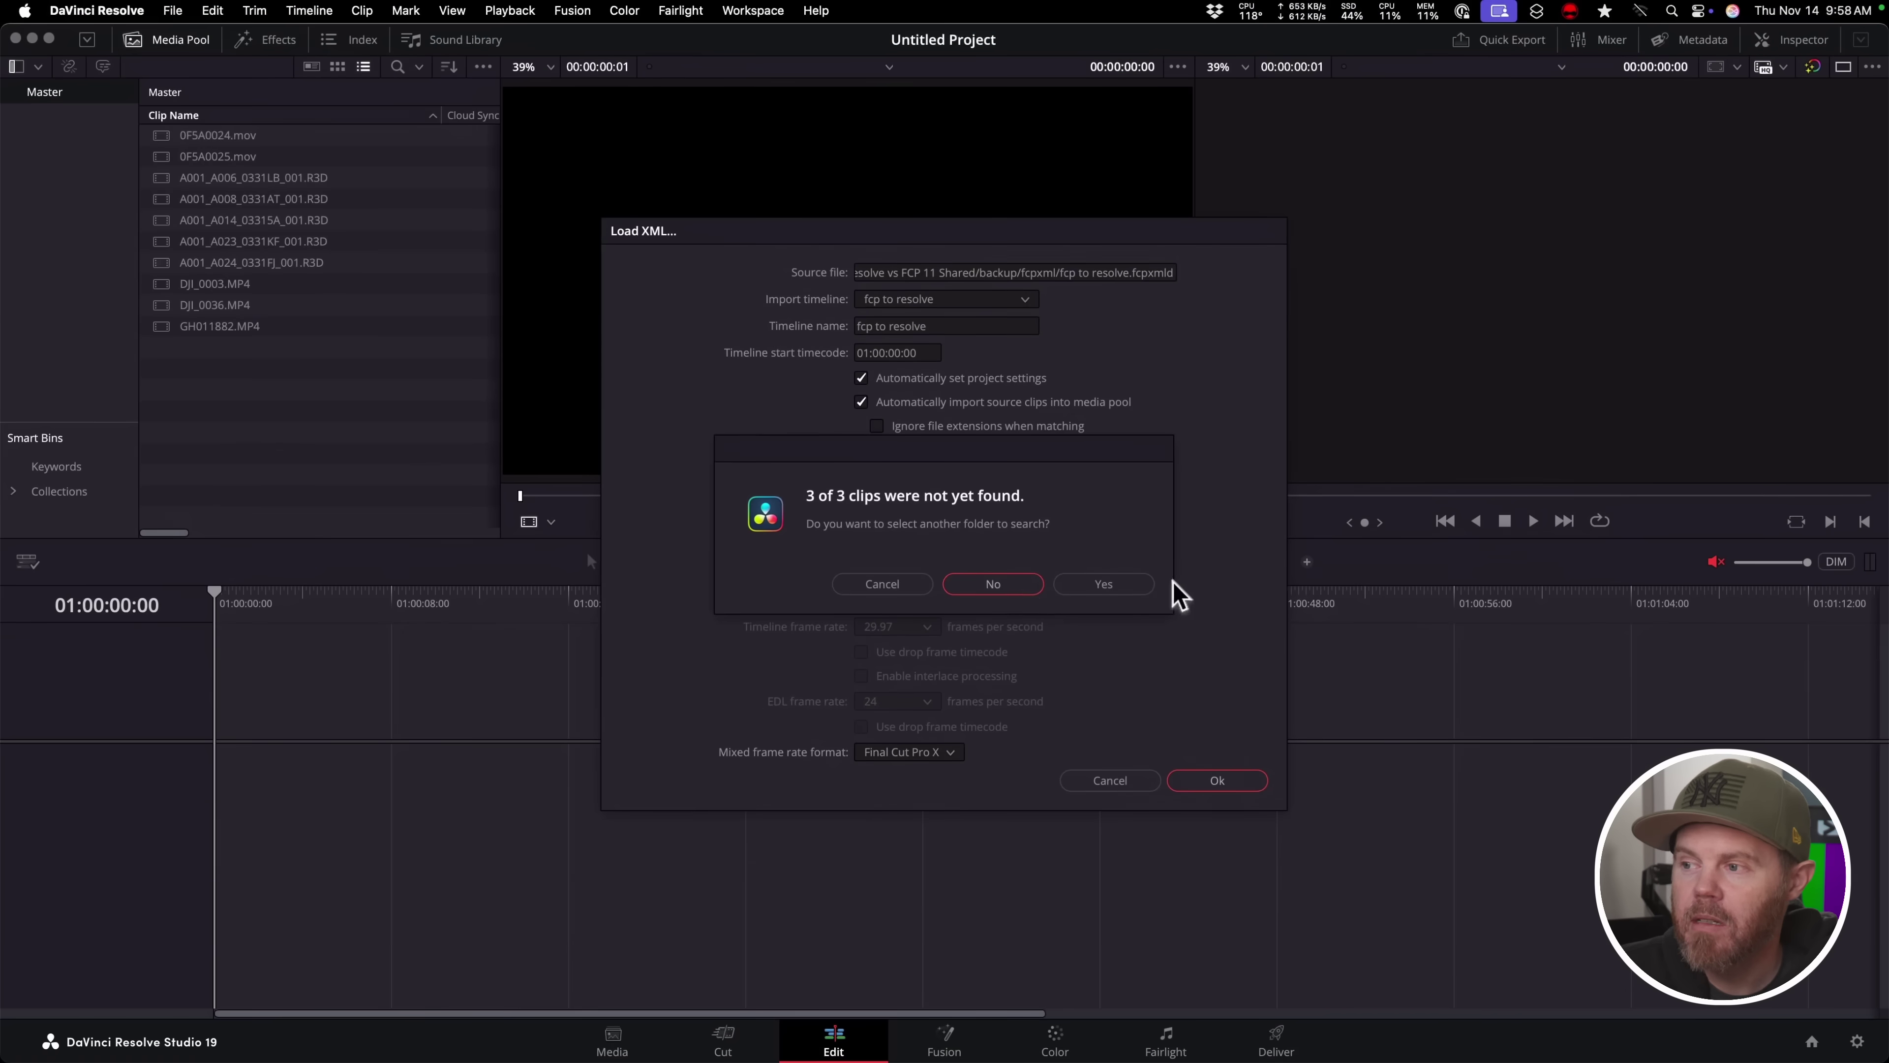
# - Decline the missing-clip search, review and close the import log, and inspect an offline clip
pyautogui.click(1008, 600)
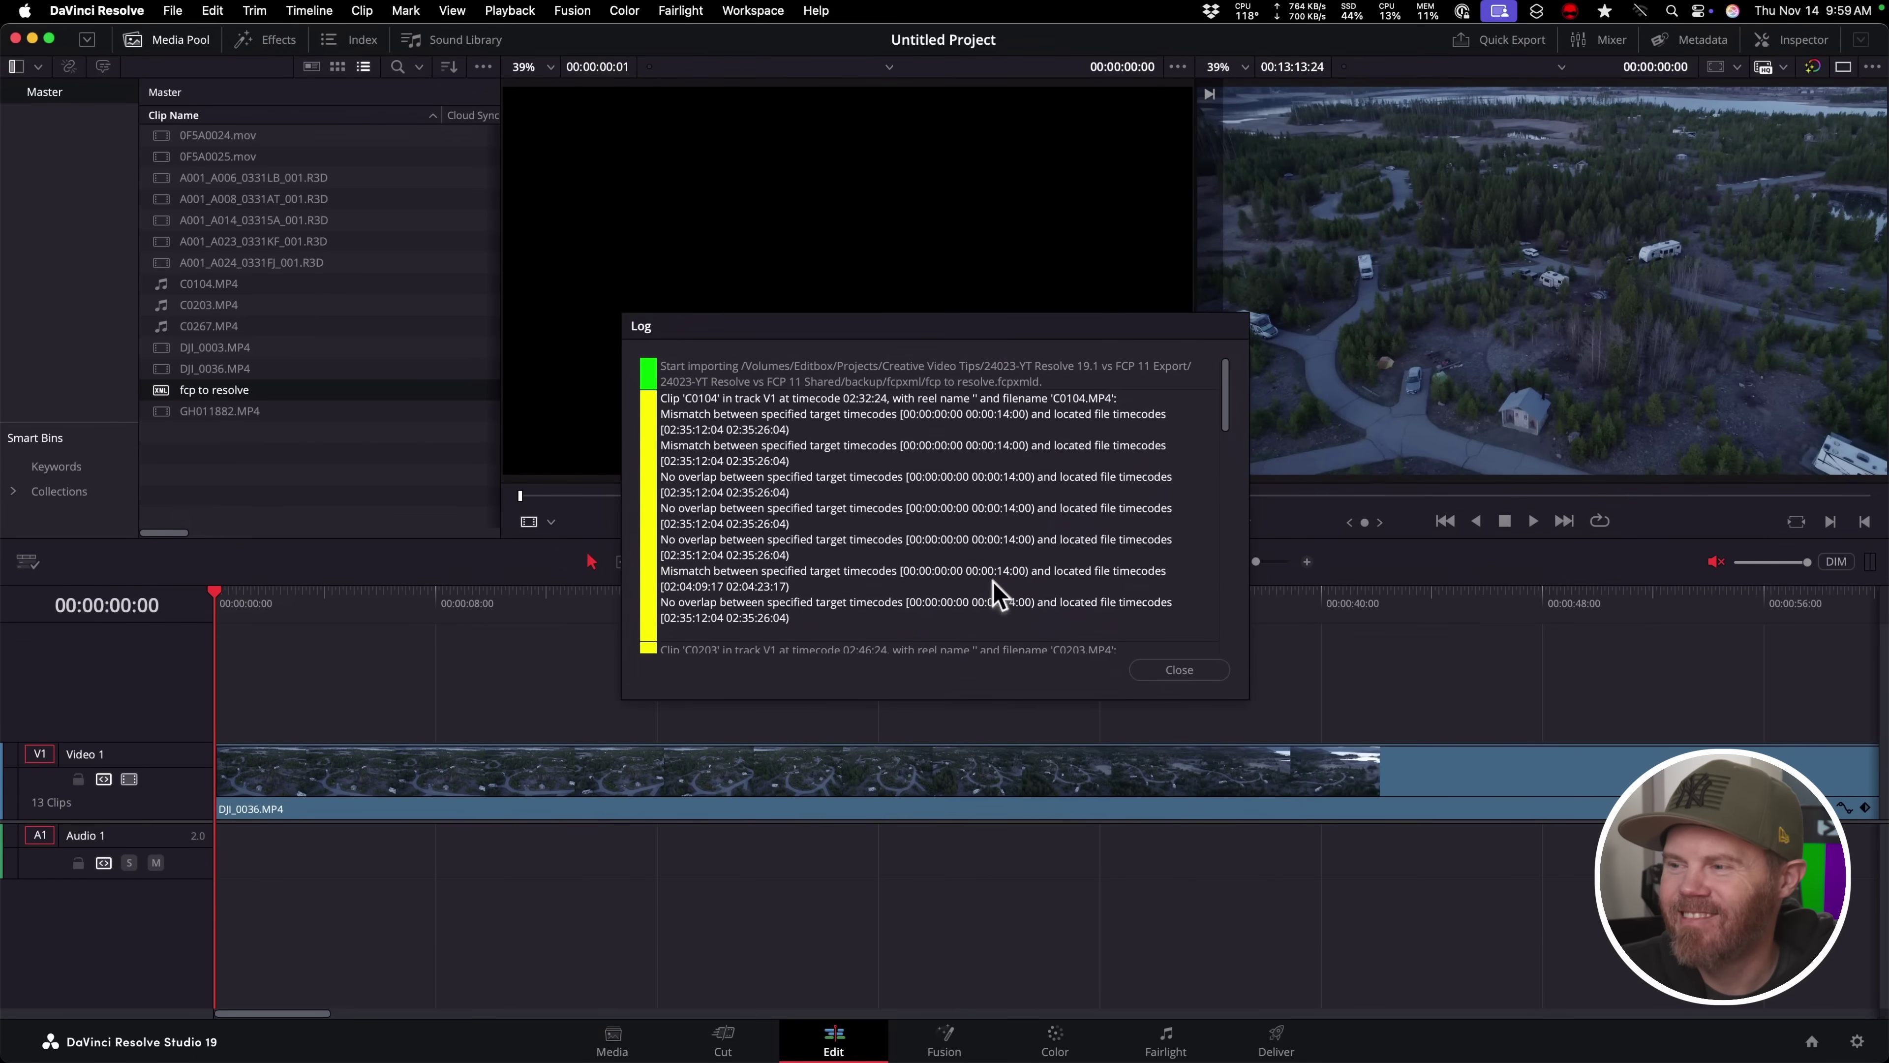
pyautogui.scroll(-10, 1079, 578)
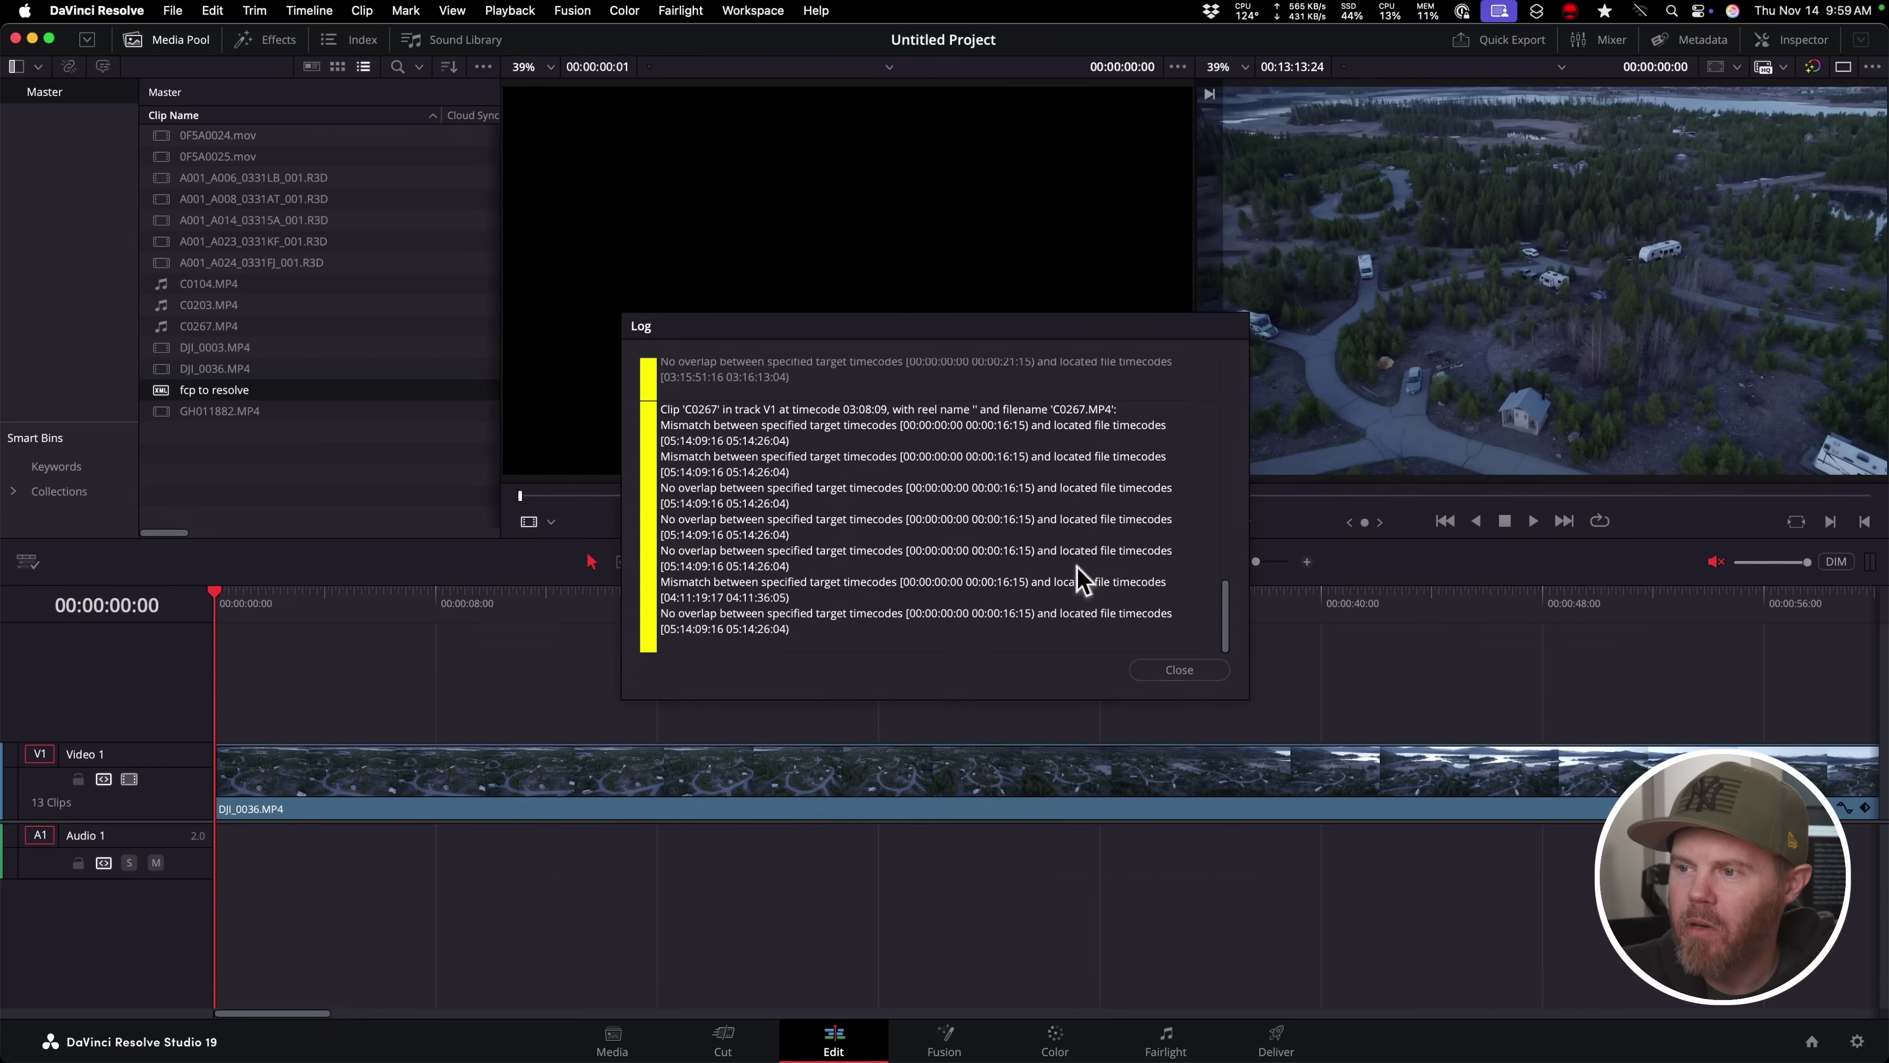
pyautogui.scroll(10, 1082, 581)
pyautogui.click(1179, 669)
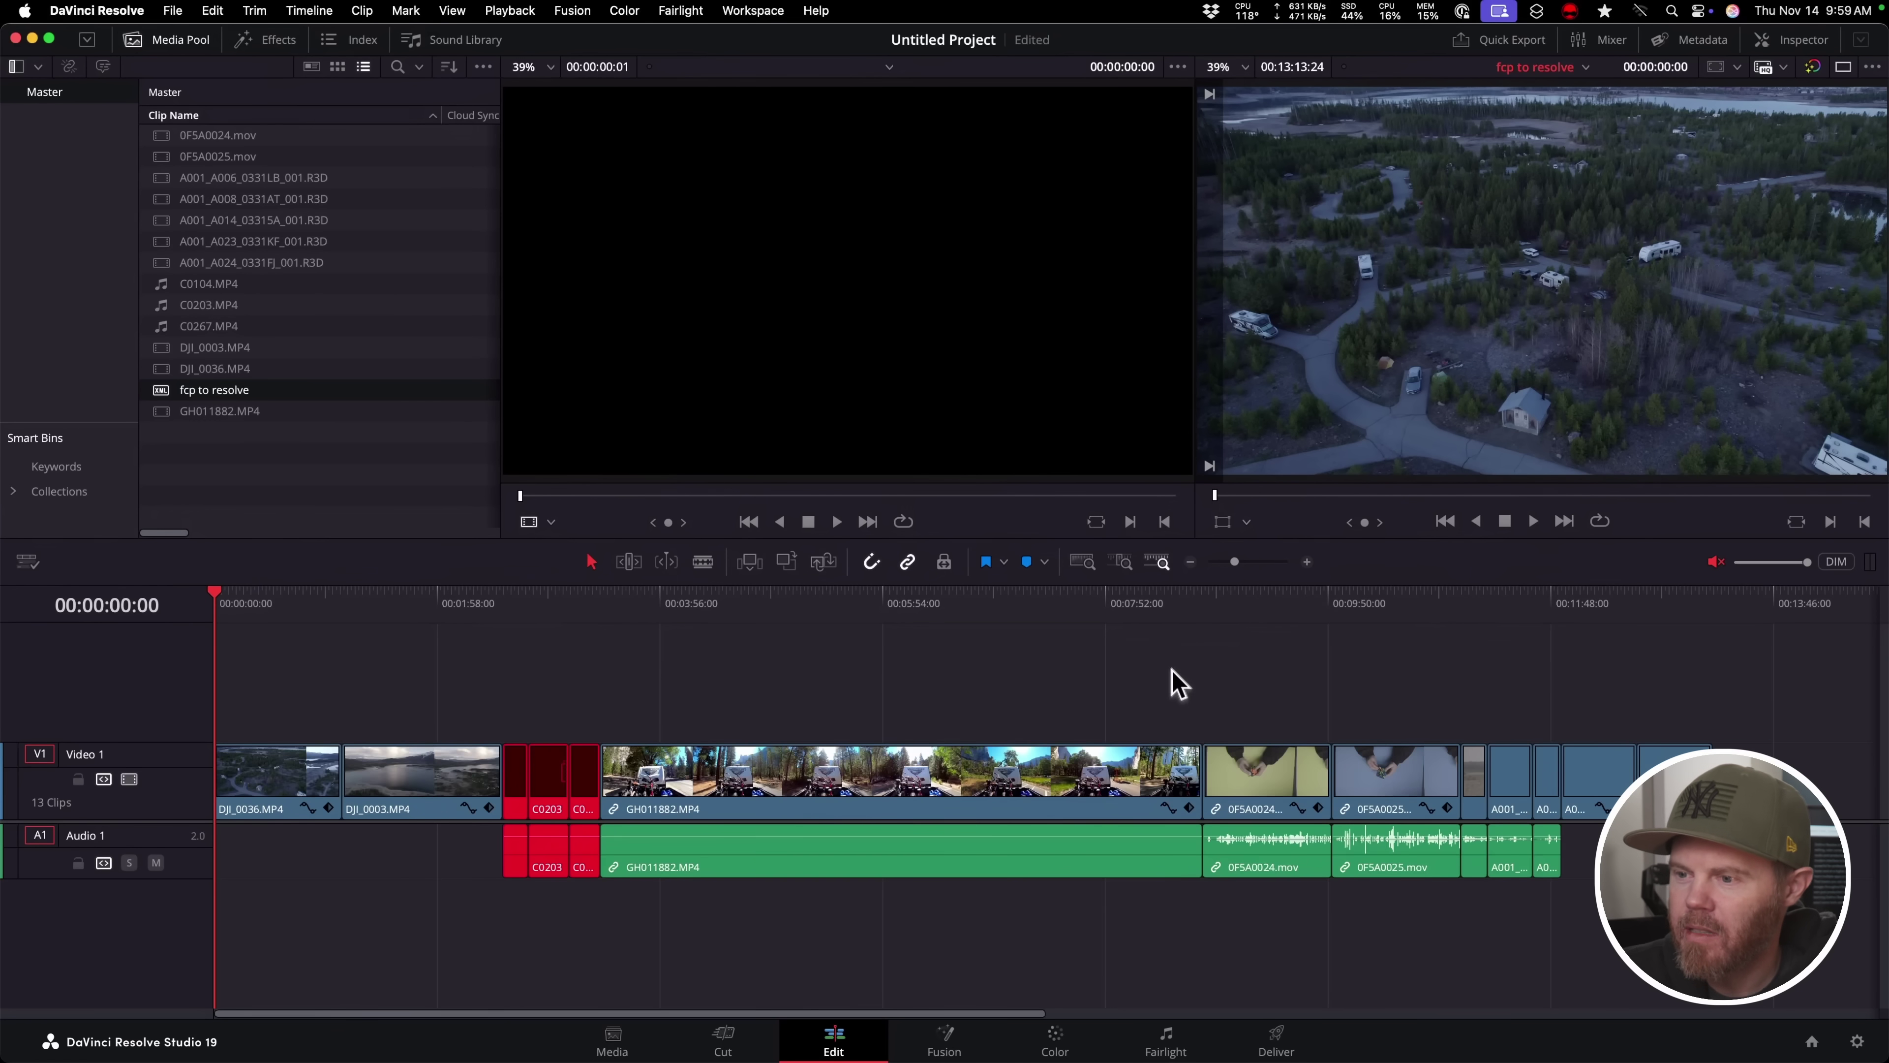
pyautogui.click(542, 599)
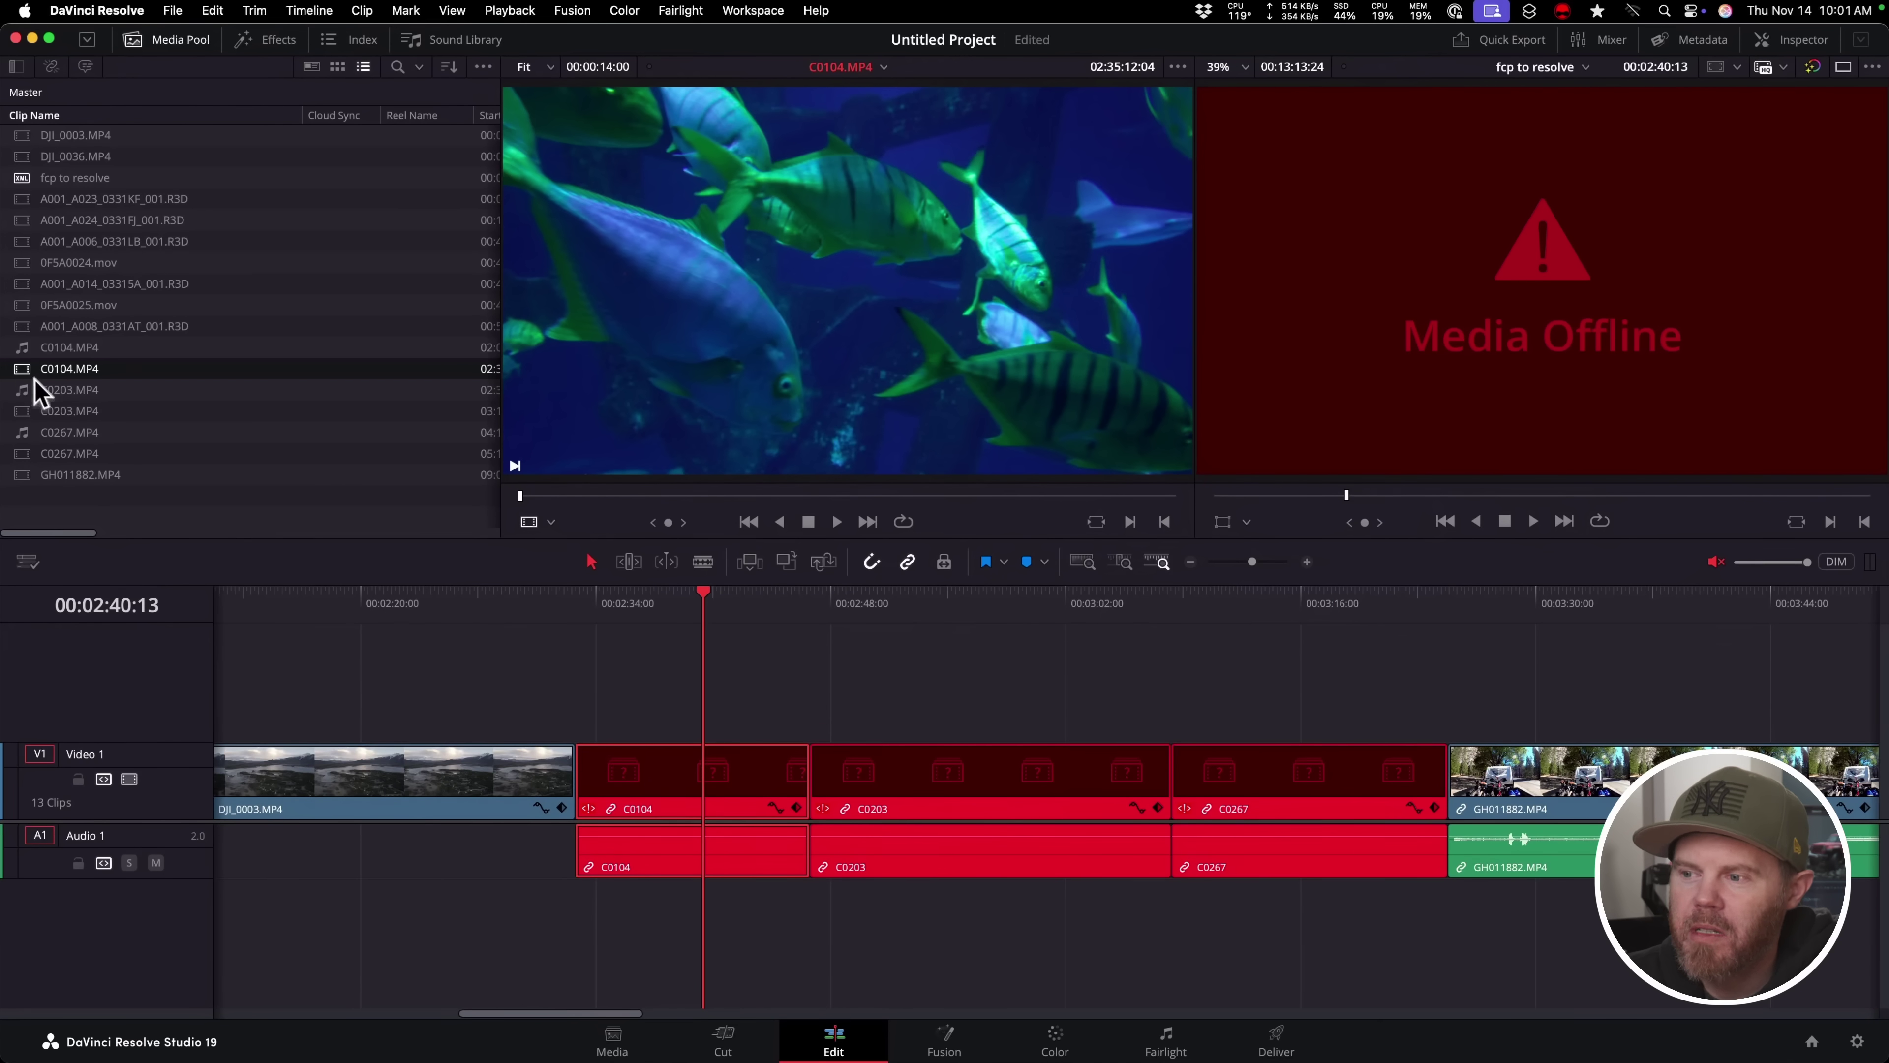
# - Relink offline clips C0104 and C0203 with Conform Lock with Media Pool Clip
pyautogui.click(678, 781)
pyautogui.rightClick(677, 781)
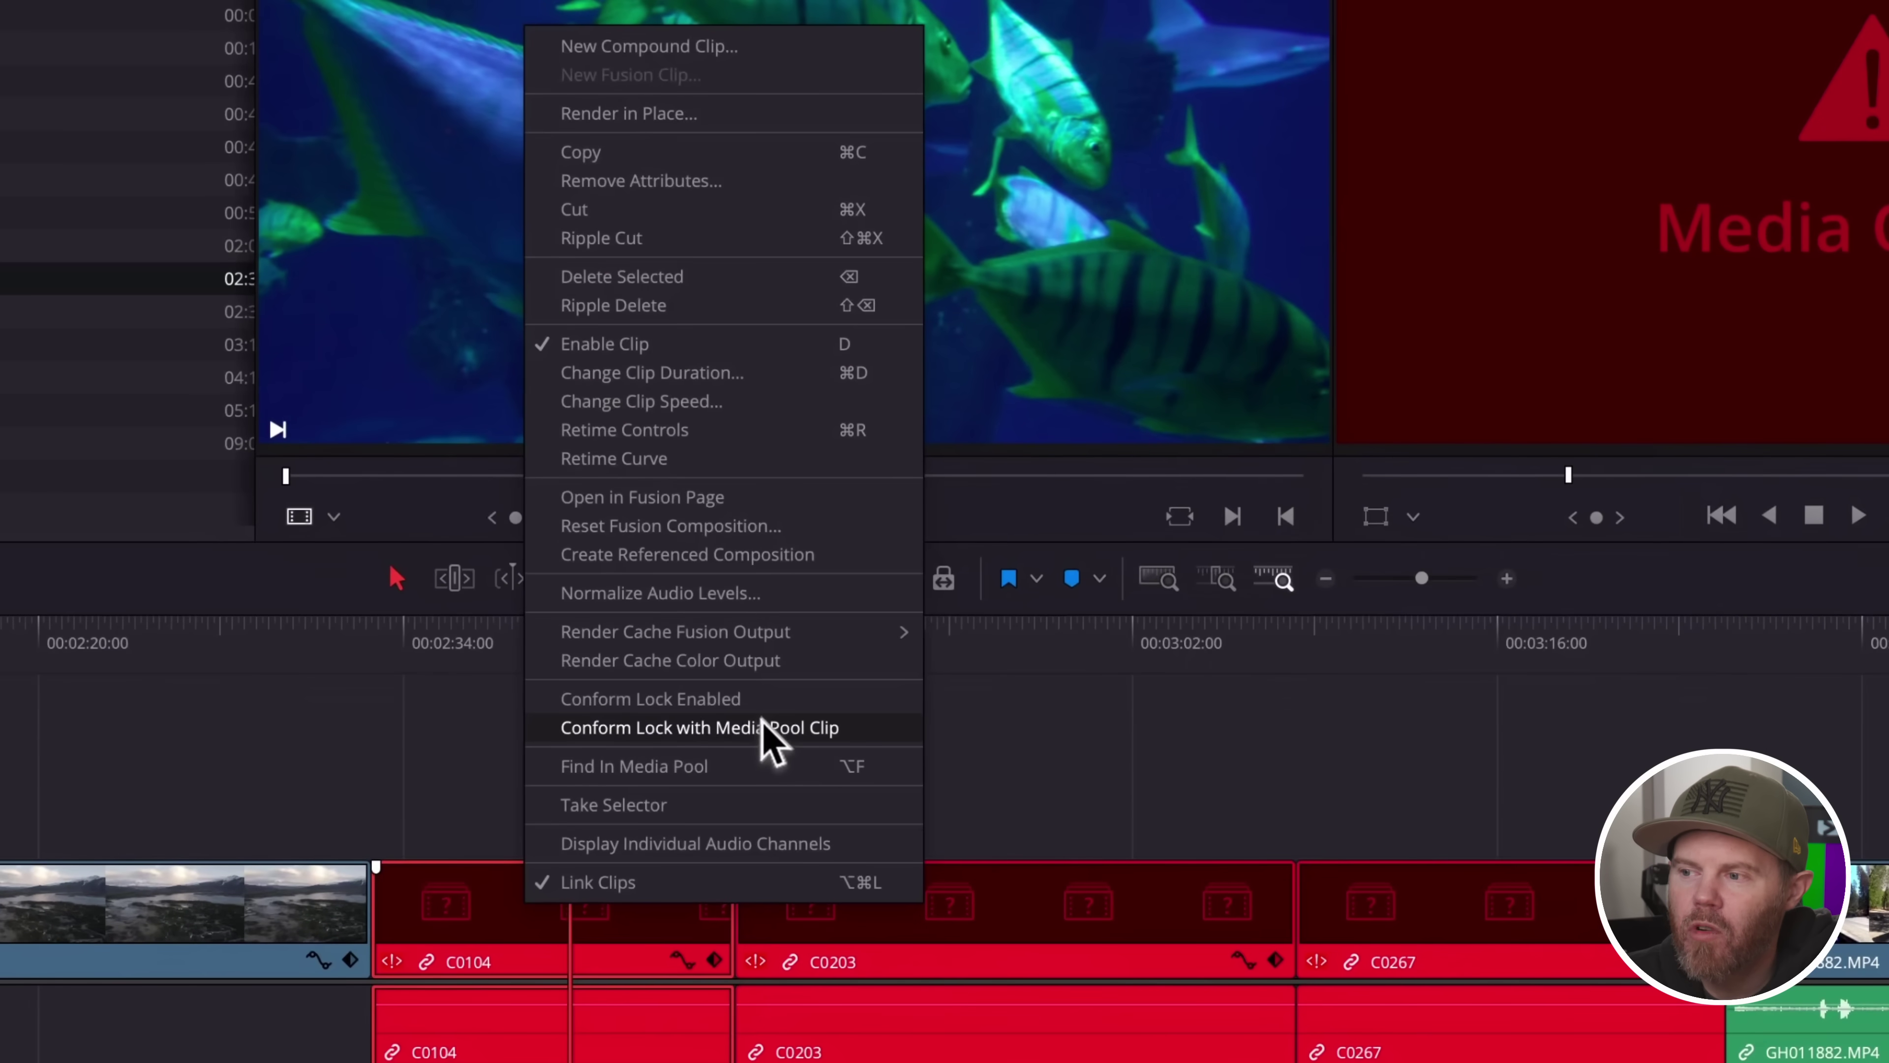
pyautogui.click(762, 720)
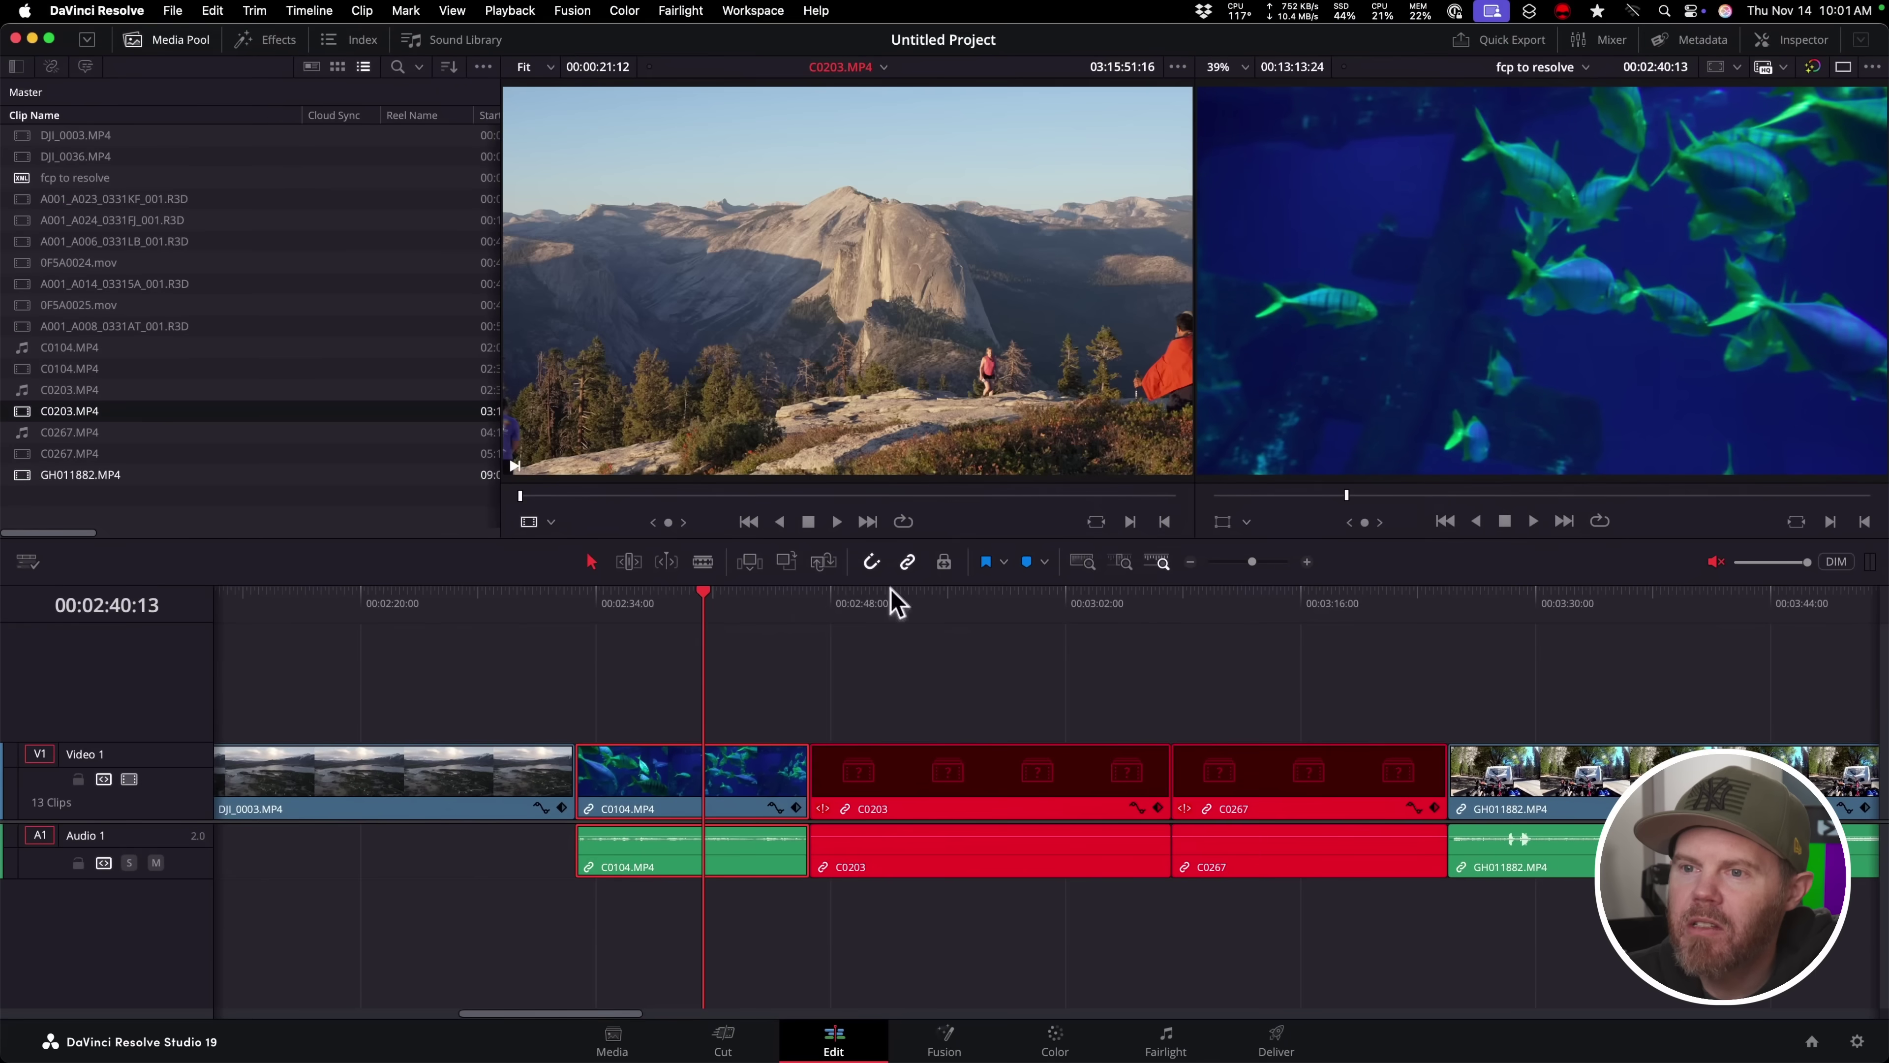
pyautogui.click(1029, 607)
pyautogui.click(987, 797)
pyautogui.rightClick(987, 780)
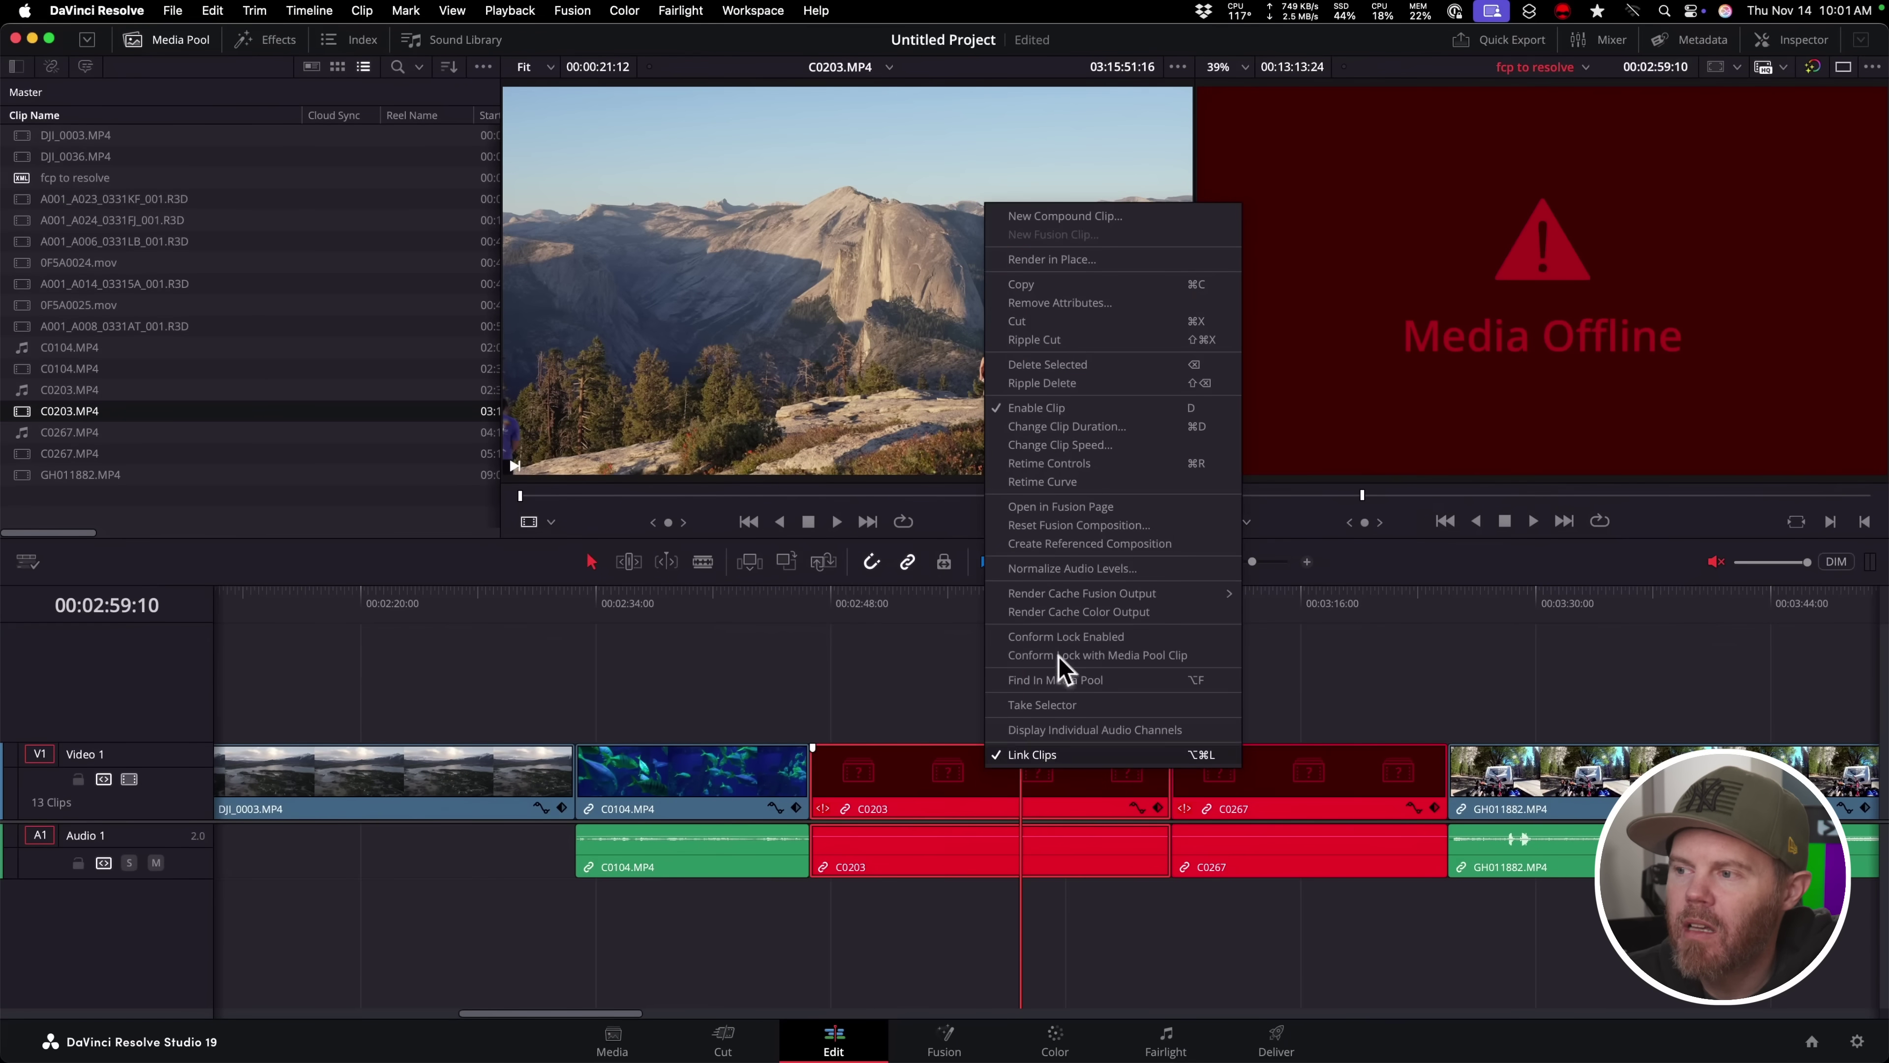
pyautogui.click(1129, 655)
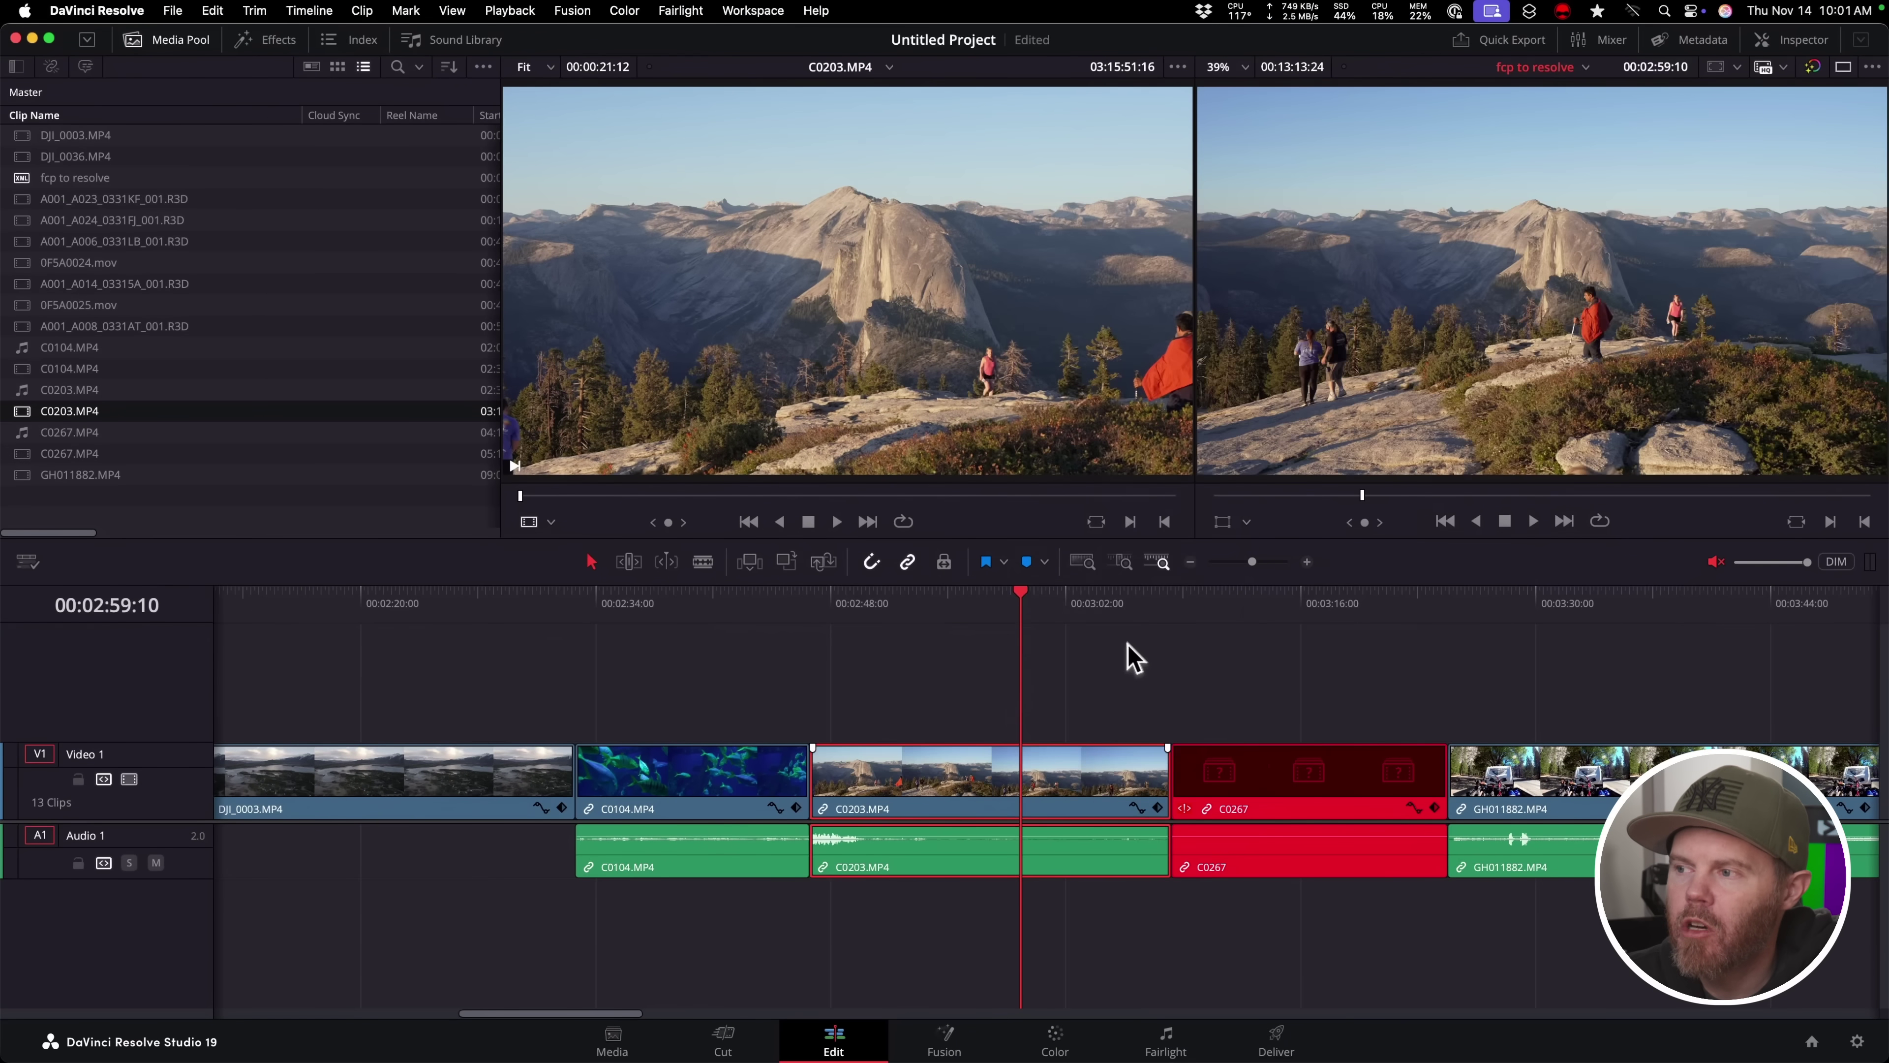
# - Relink C0267 to its C0267.MP4 media pool clip and scrub it to confirm the video
pyautogui.click(1298, 610)
pyautogui.click(1354, 788)
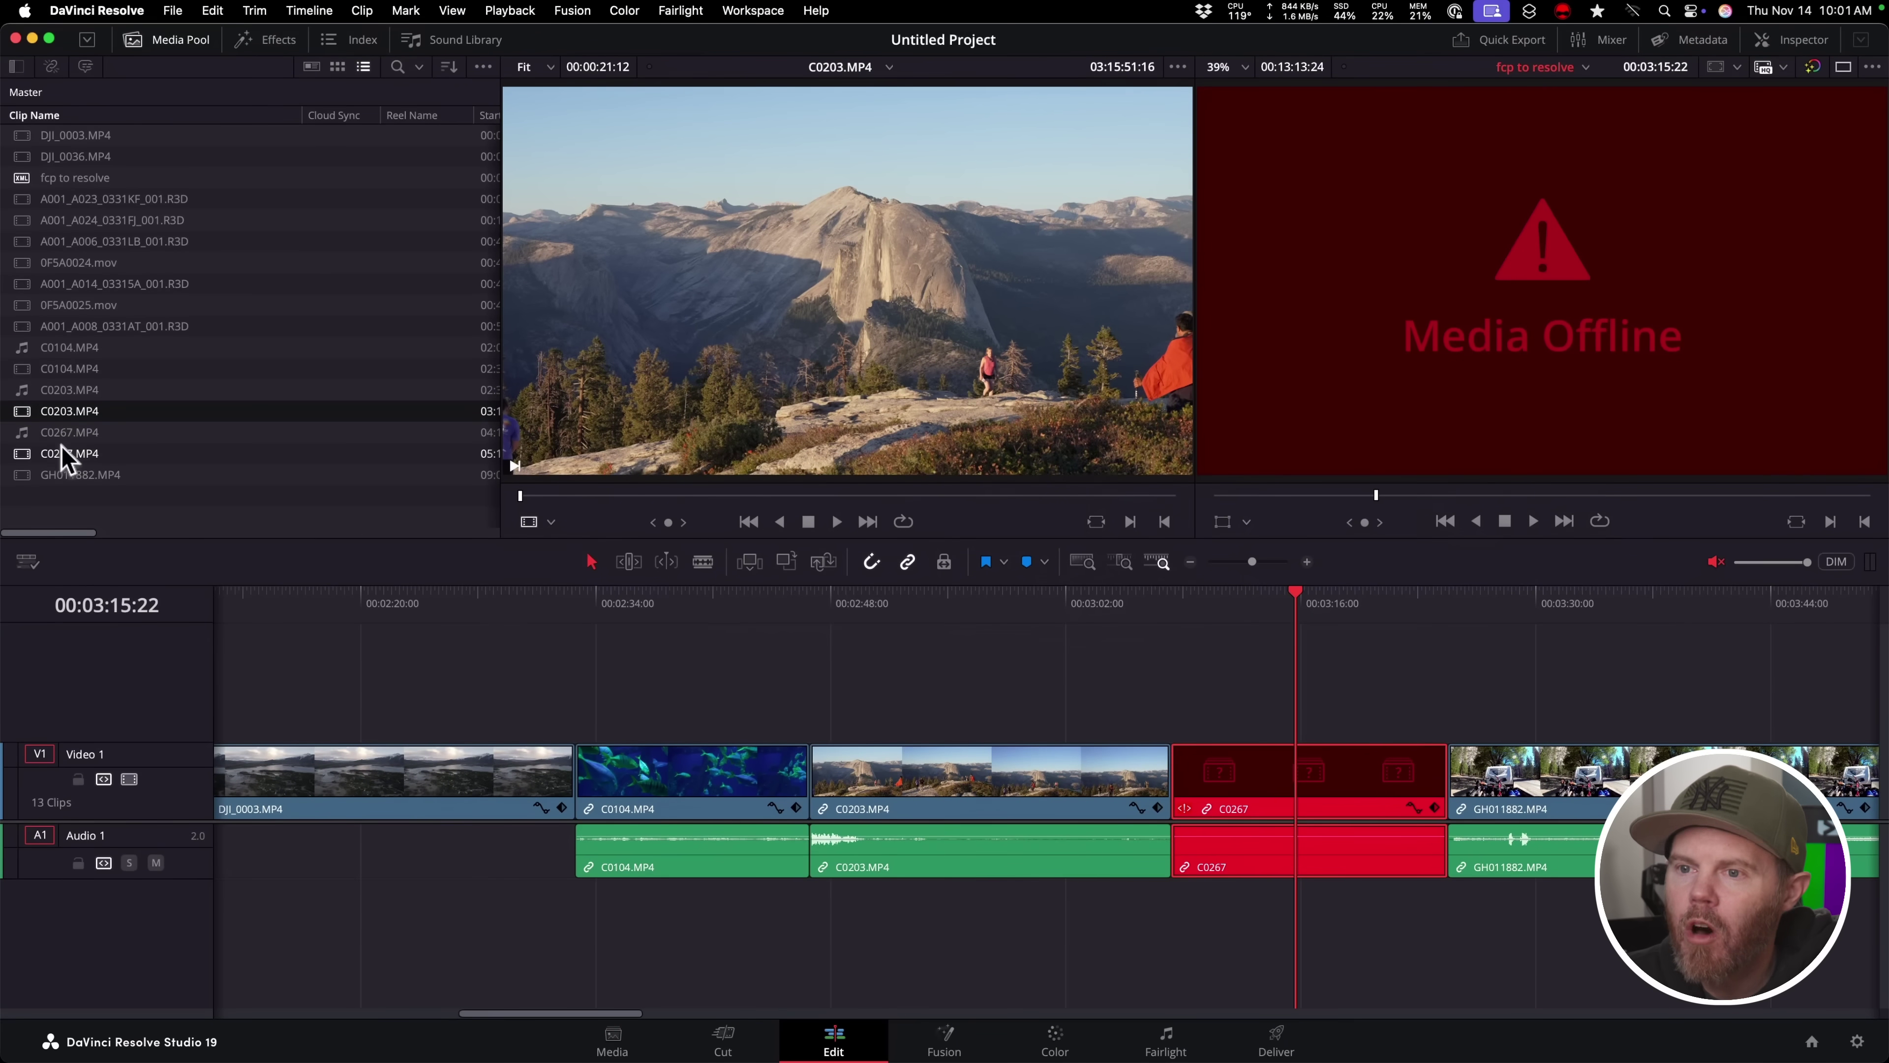
pyautogui.click(93, 453)
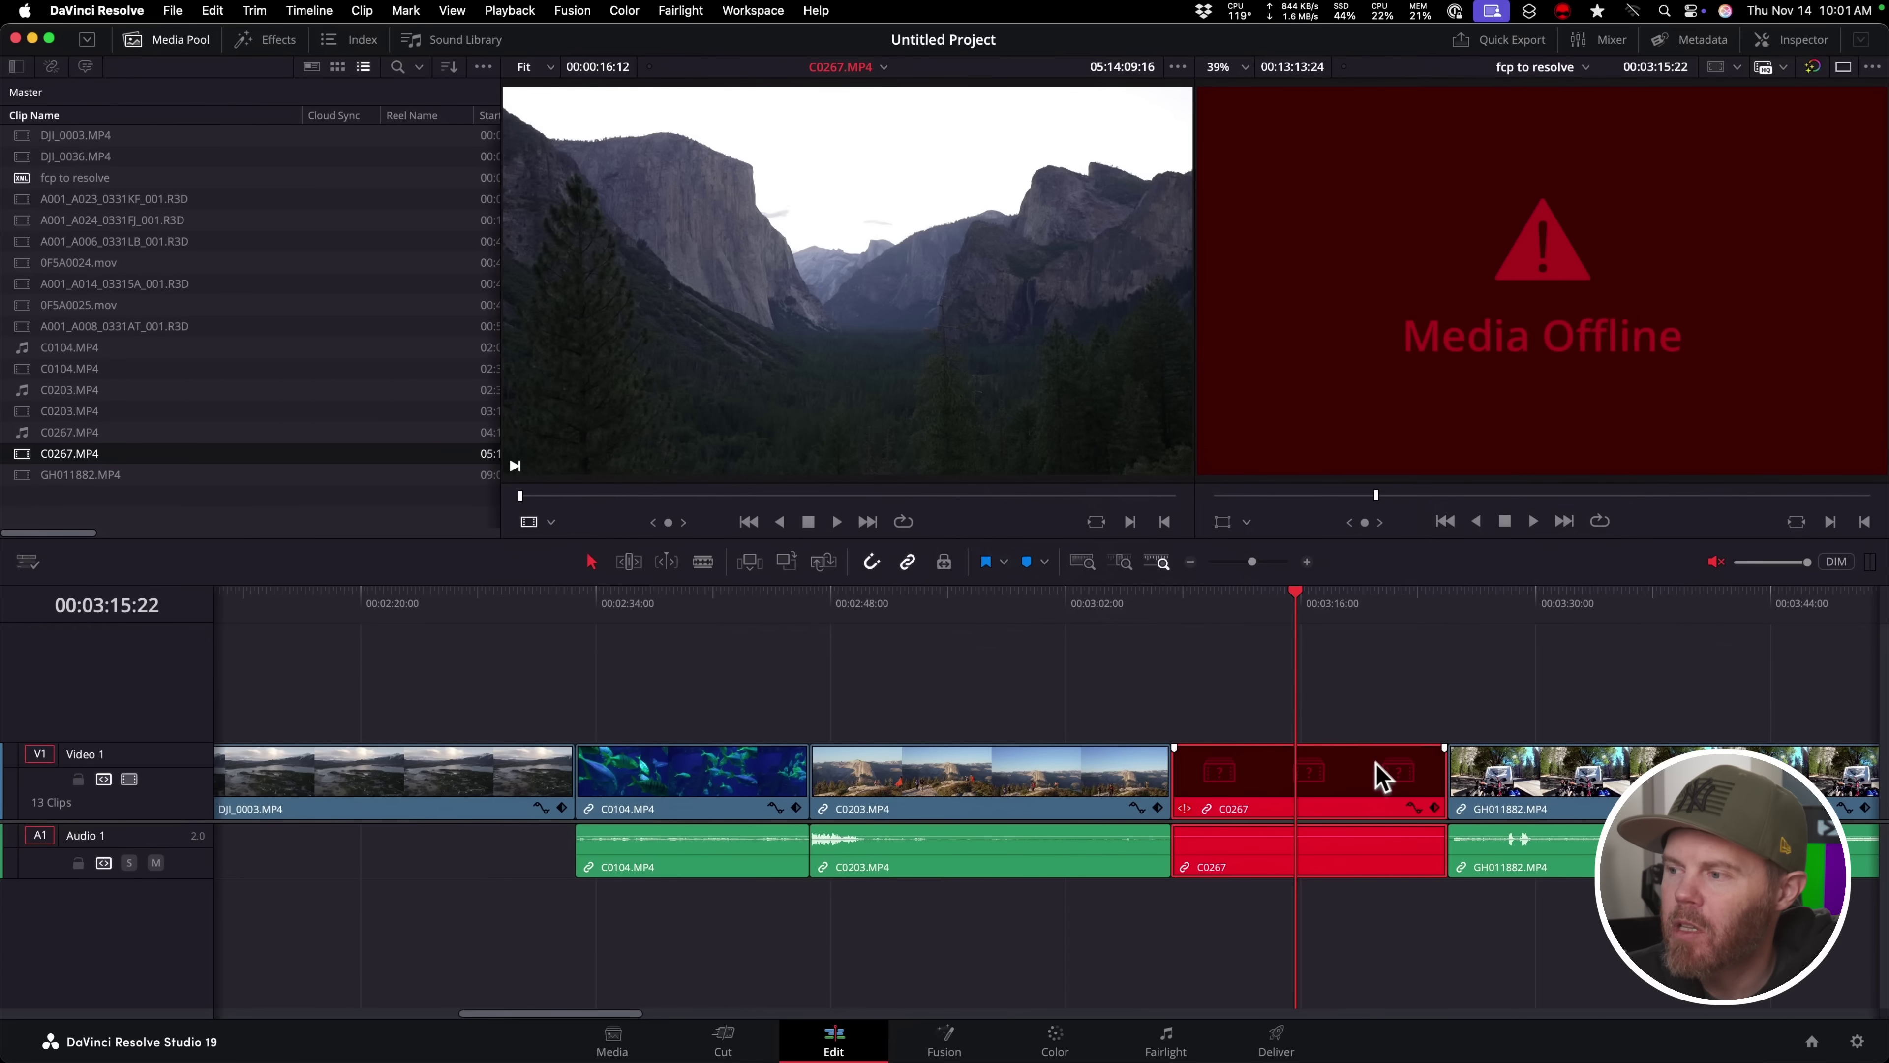
pyautogui.rightClick(1375, 776)
pyautogui.click(1499, 653)
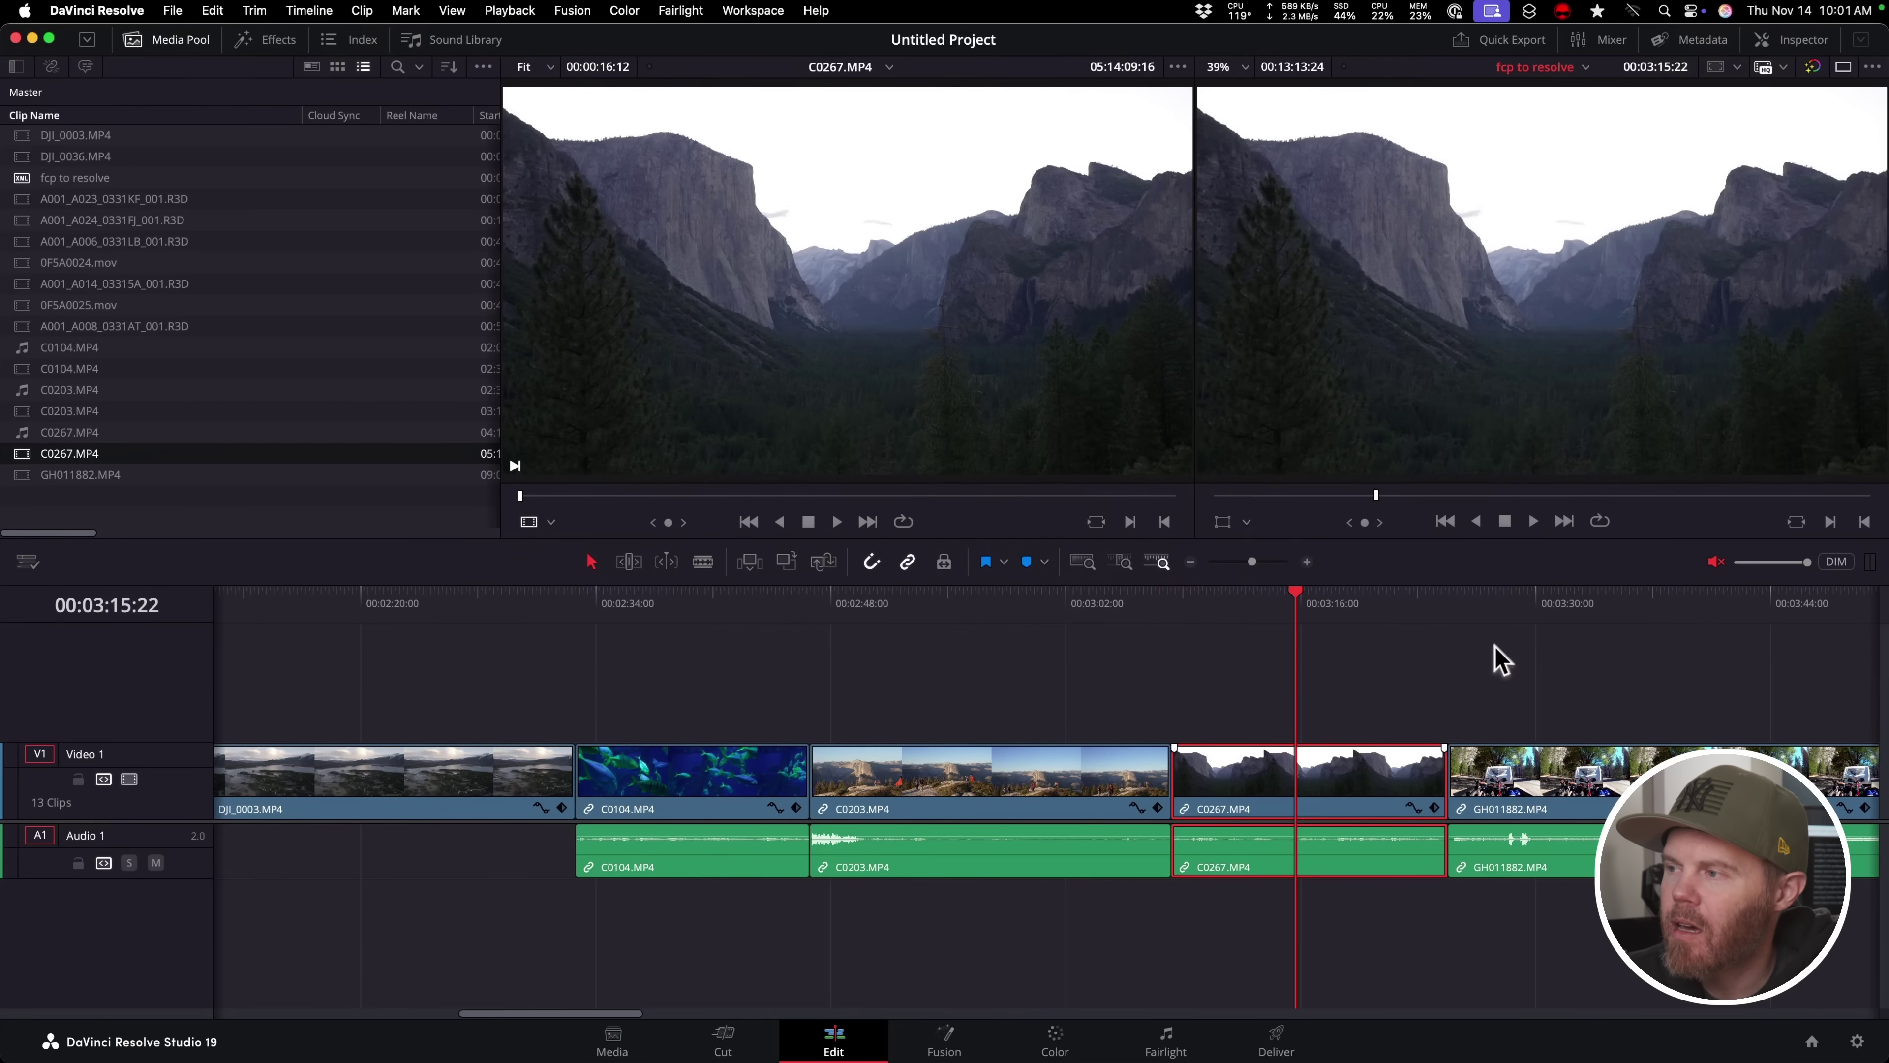
pyautogui.click(1104, 606)
pyautogui.moveTo(1104, 611); pyautogui.dragTo(1259, 627)
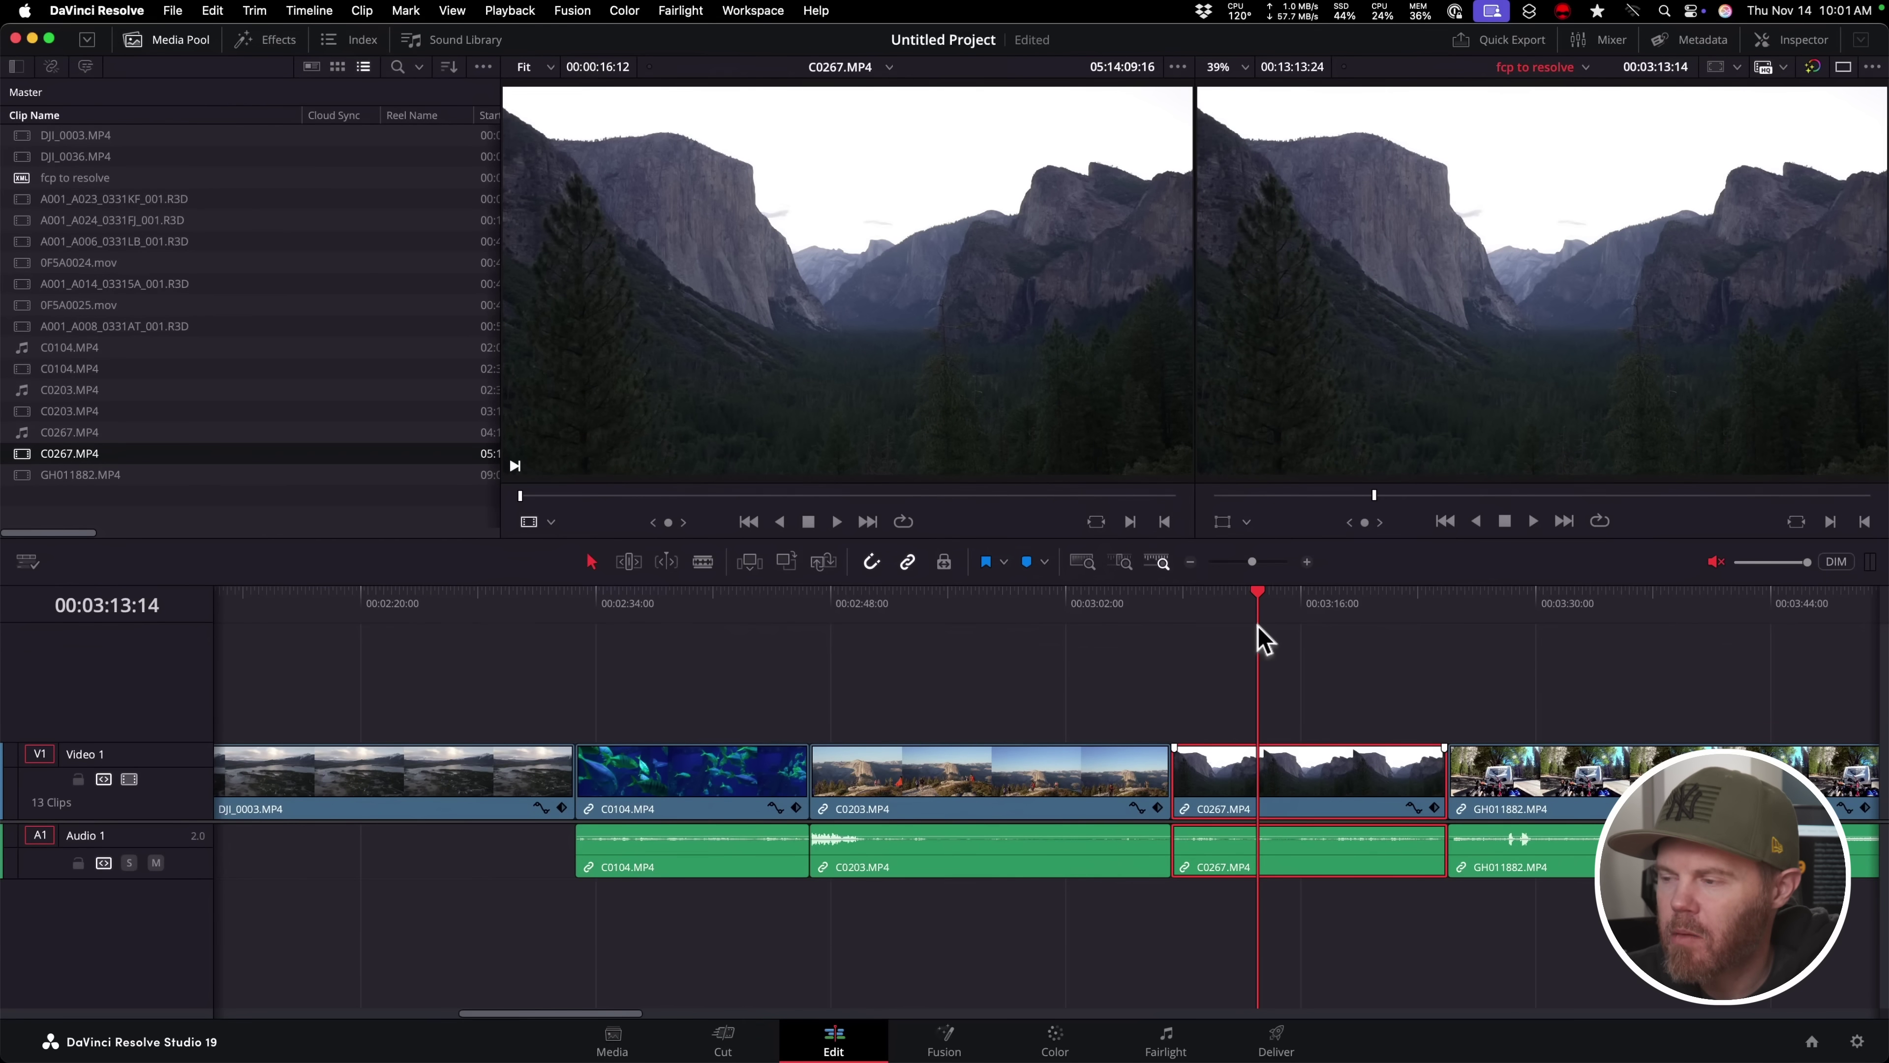
pyautogui.click(1082, 562)
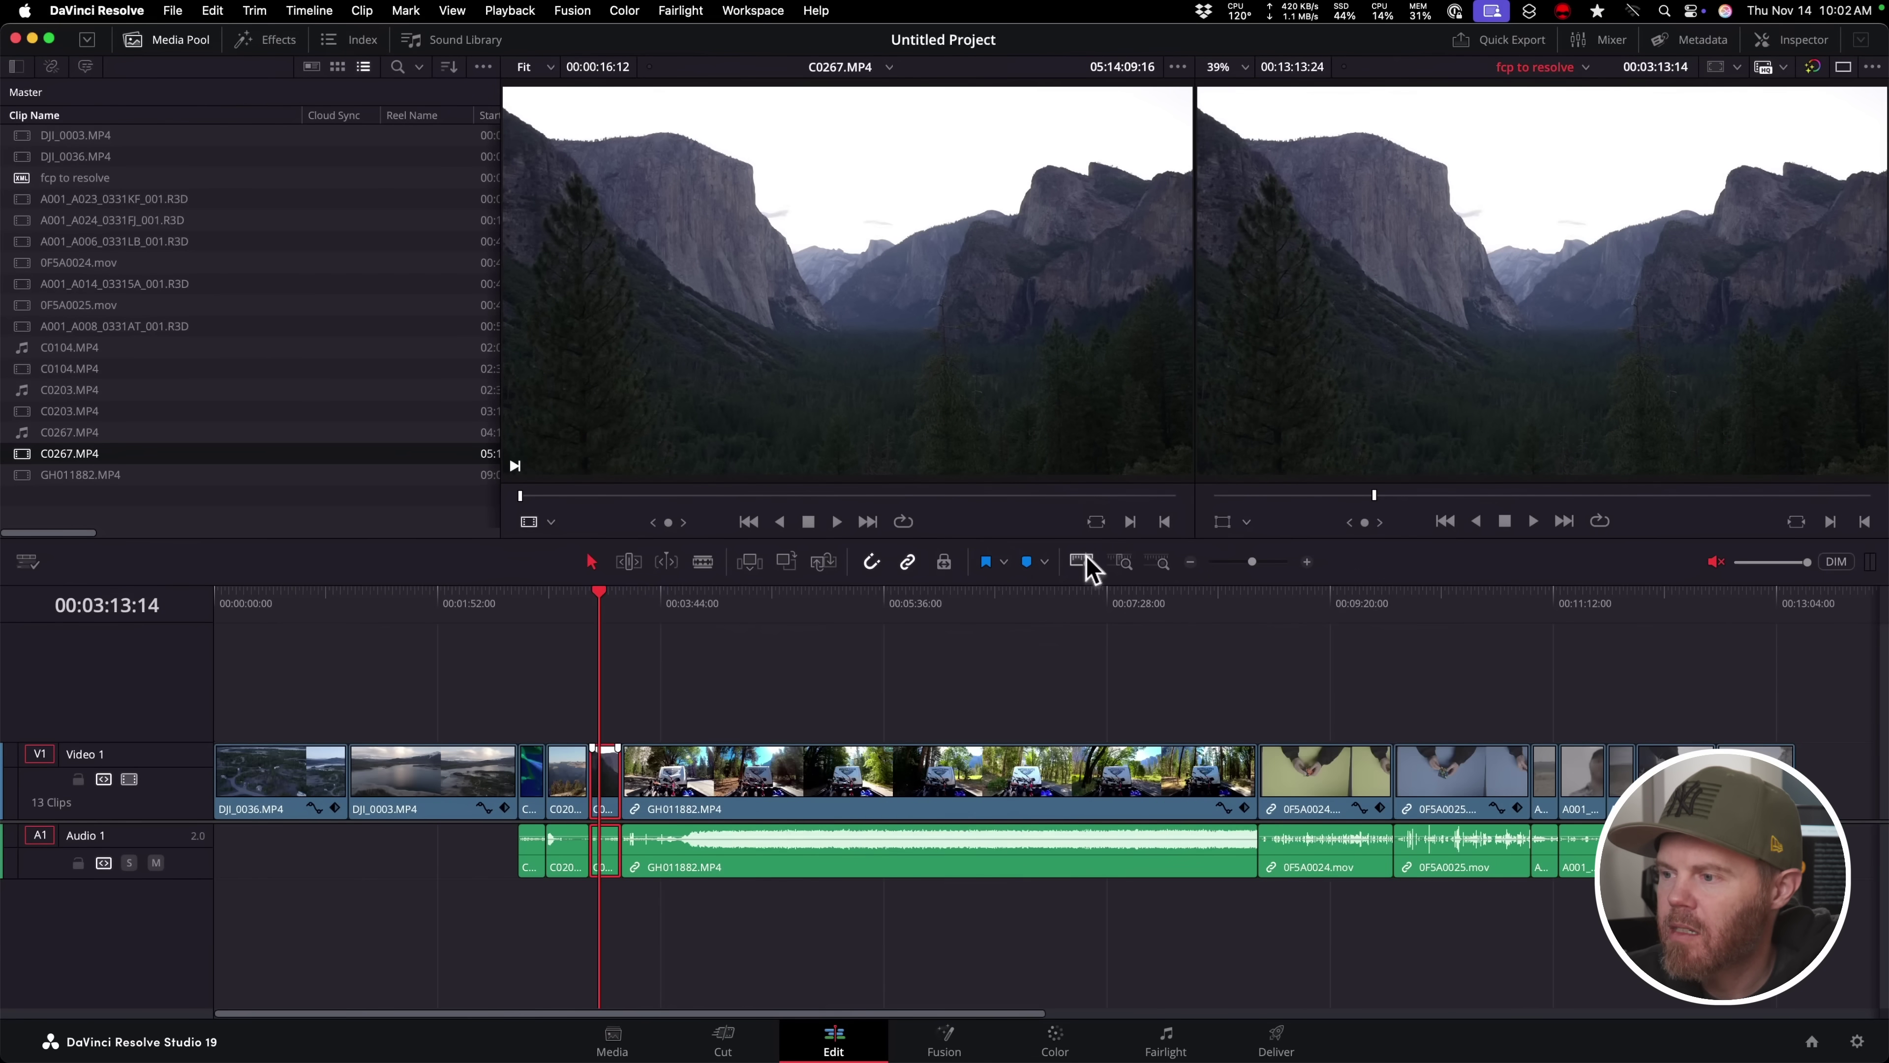
pyautogui.click(1168, 666)
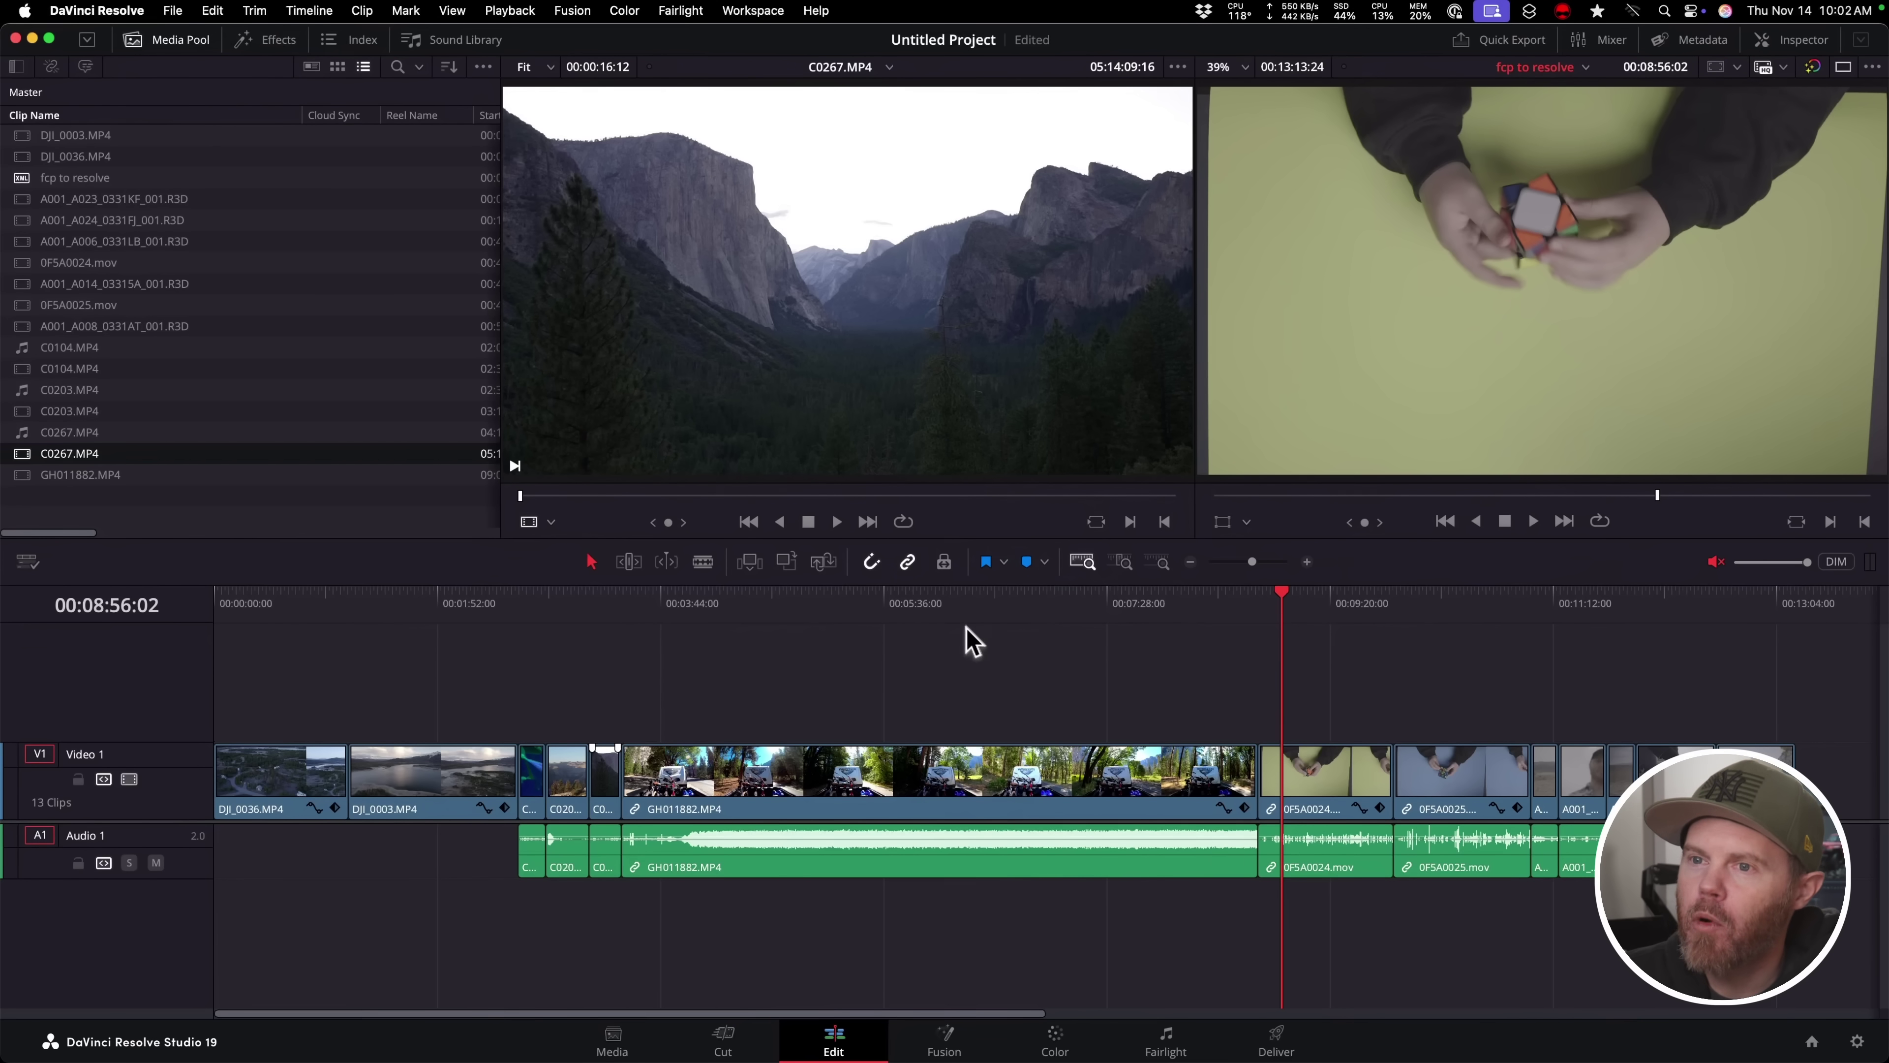
pyautogui.click(55, 178)
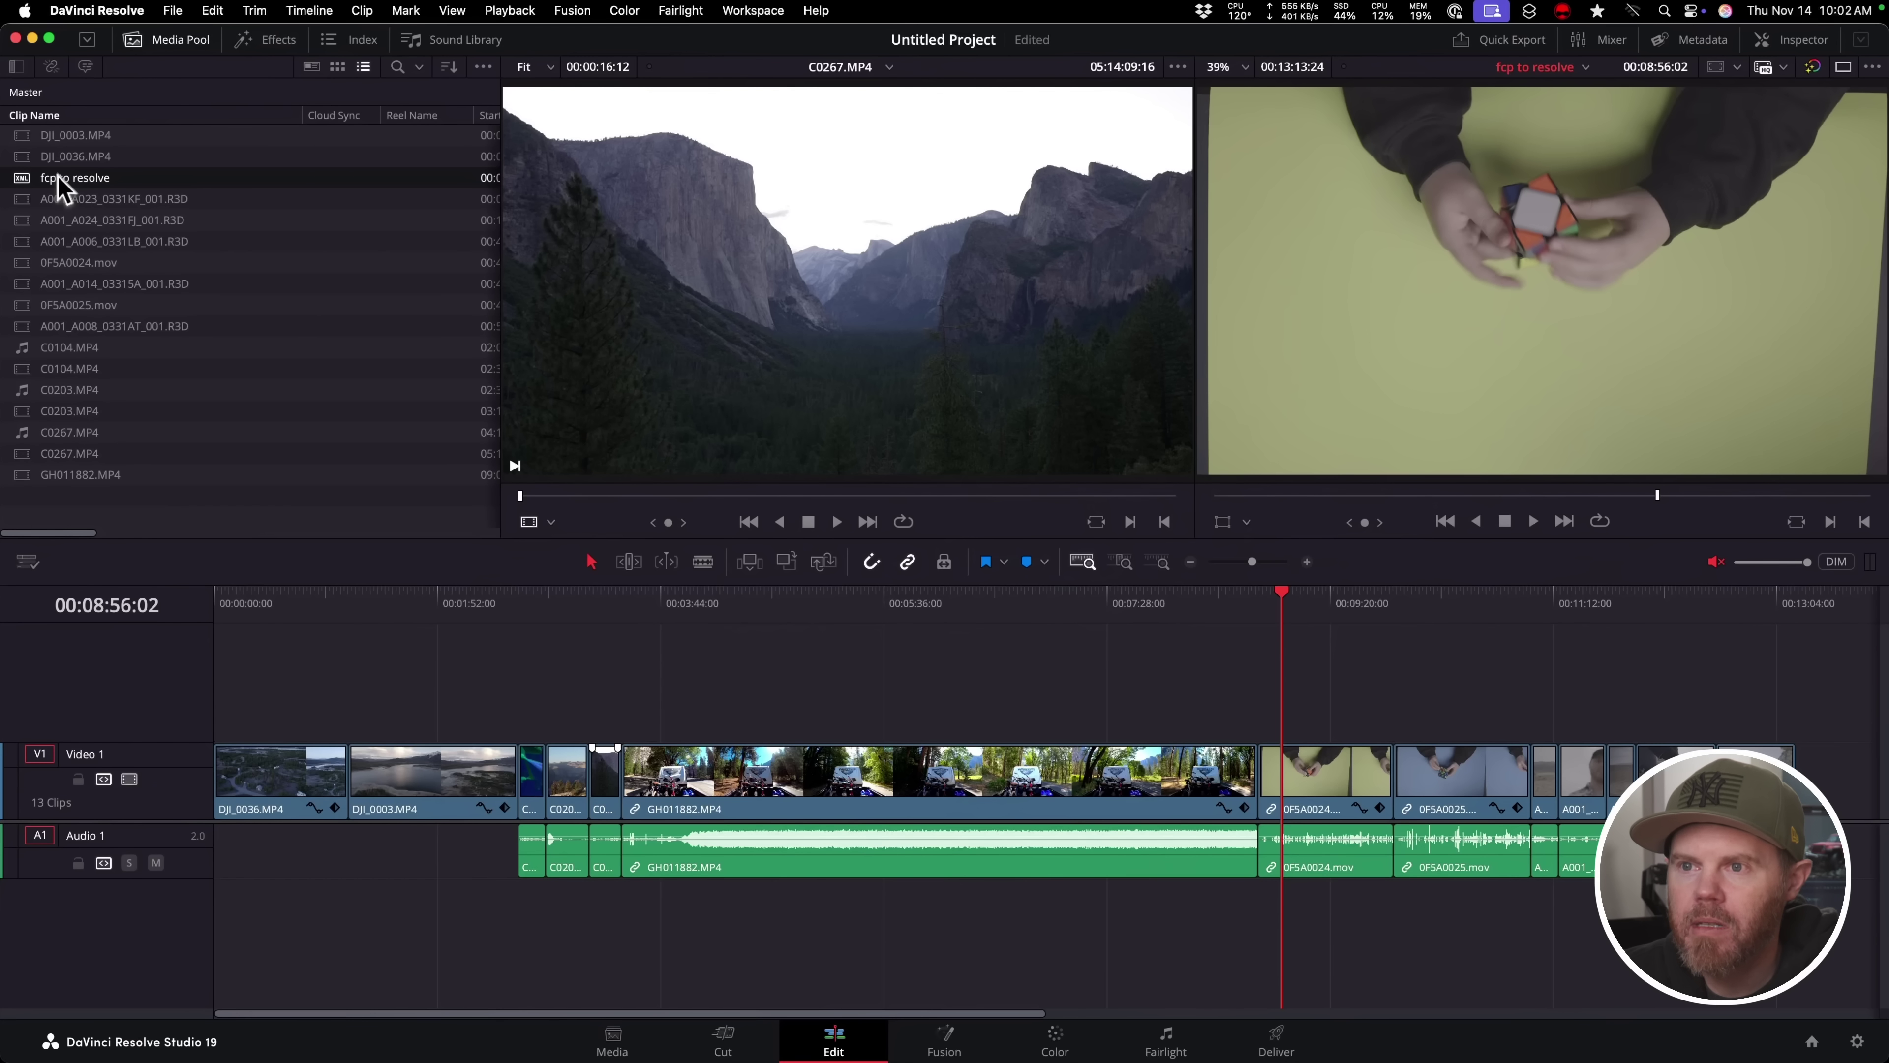
pyautogui.rightClick(60, 188)
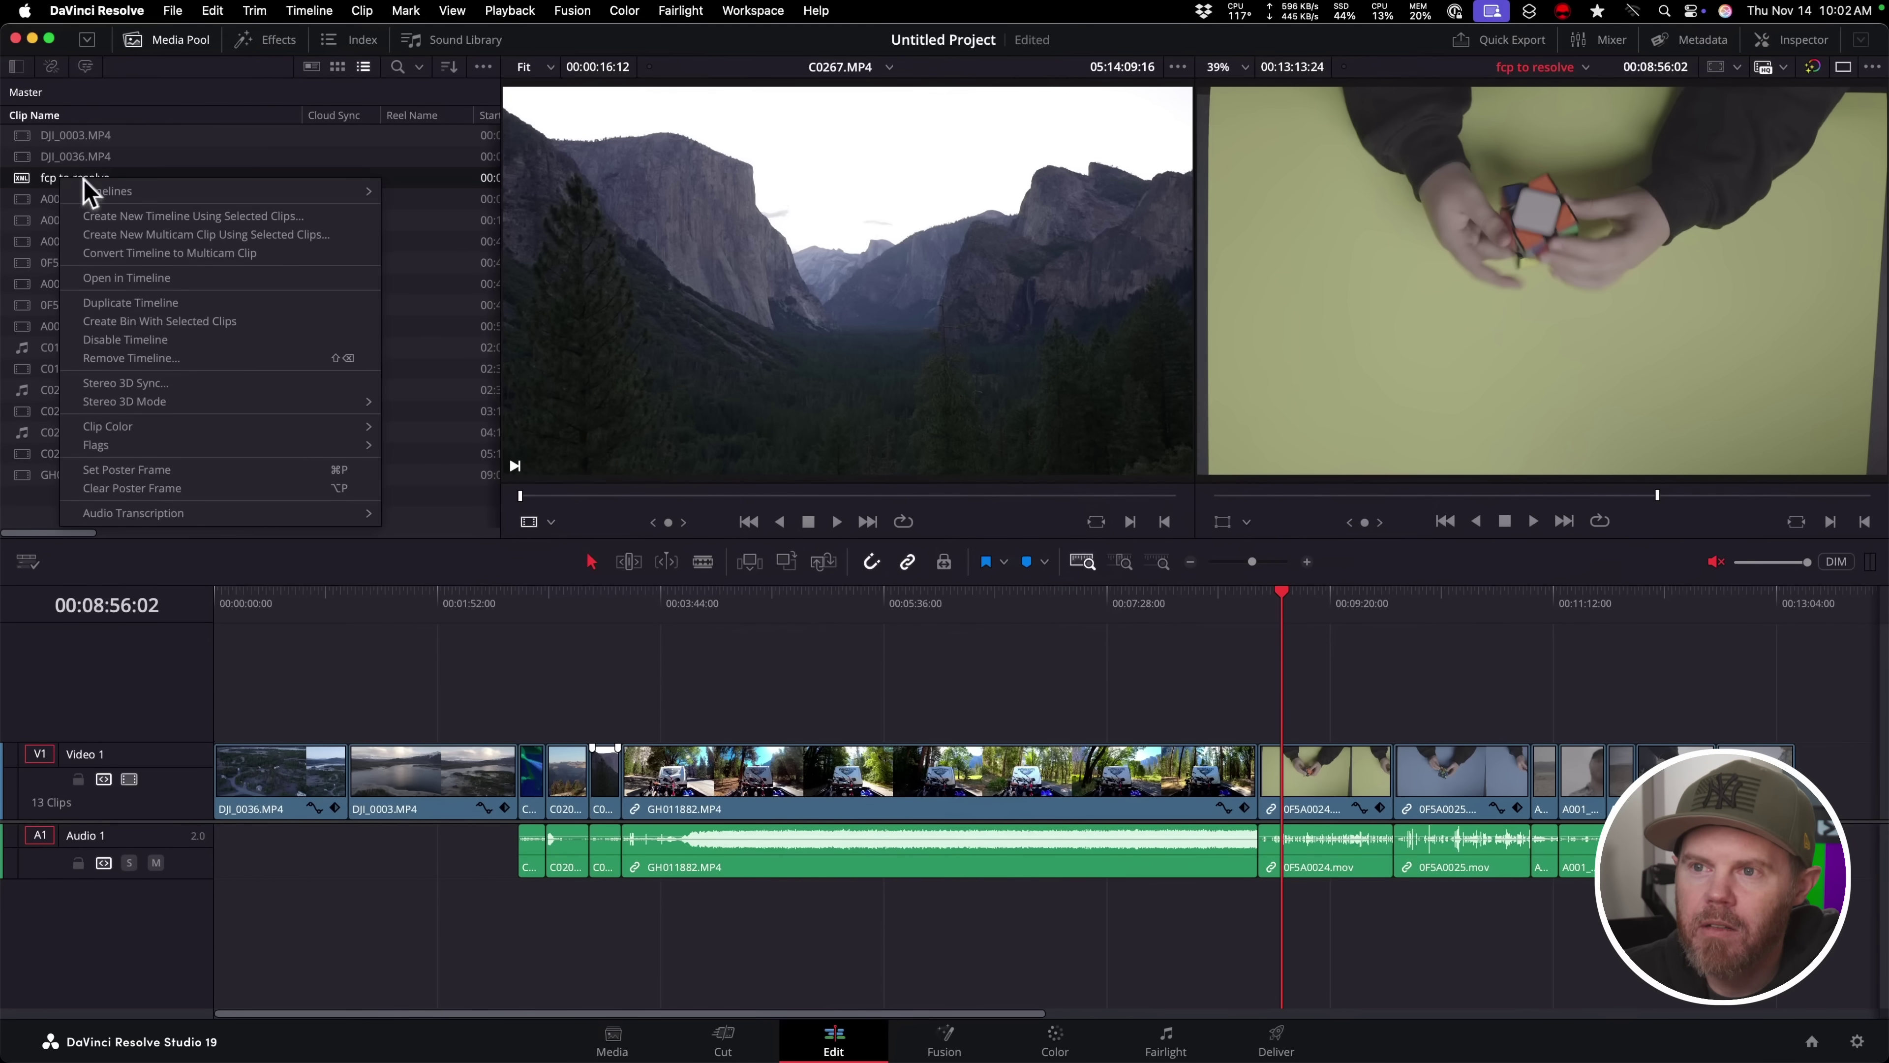
pyautogui.moveTo(134, 192)
pyautogui.click(477, 192)
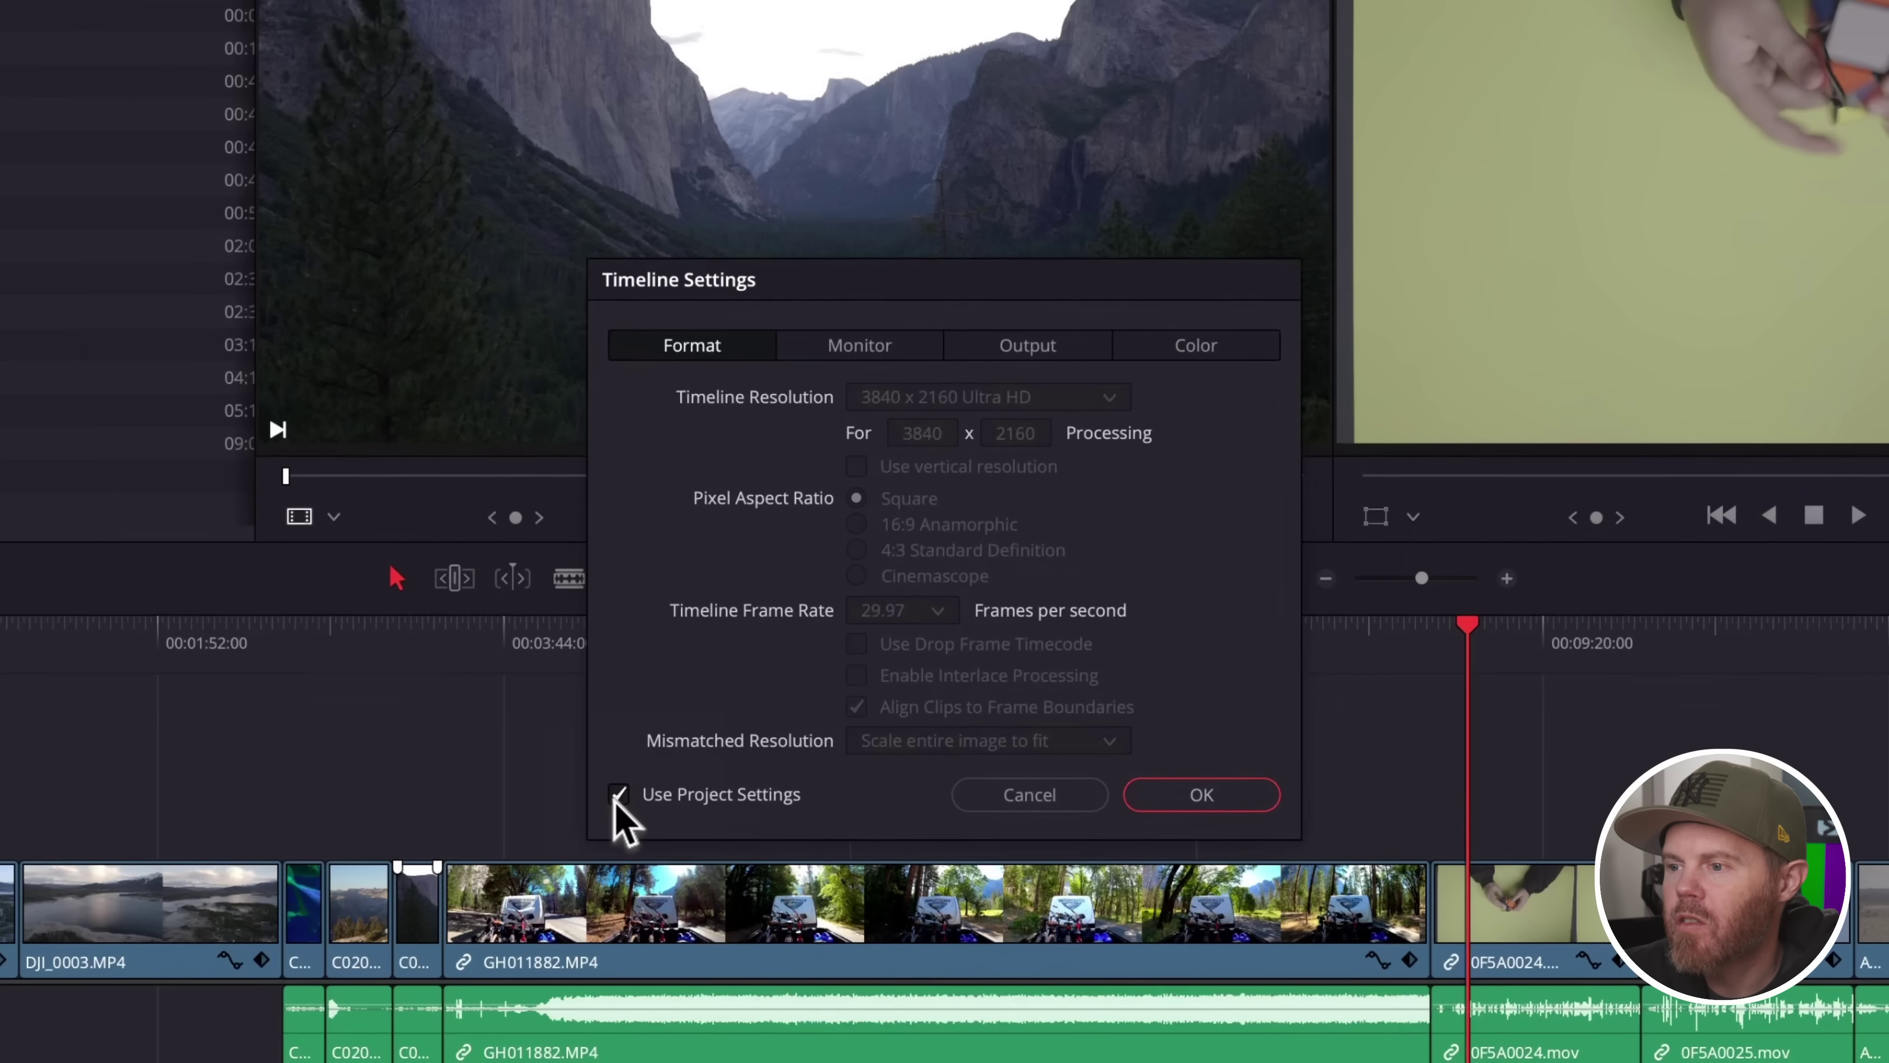
pyautogui.click(618, 794)
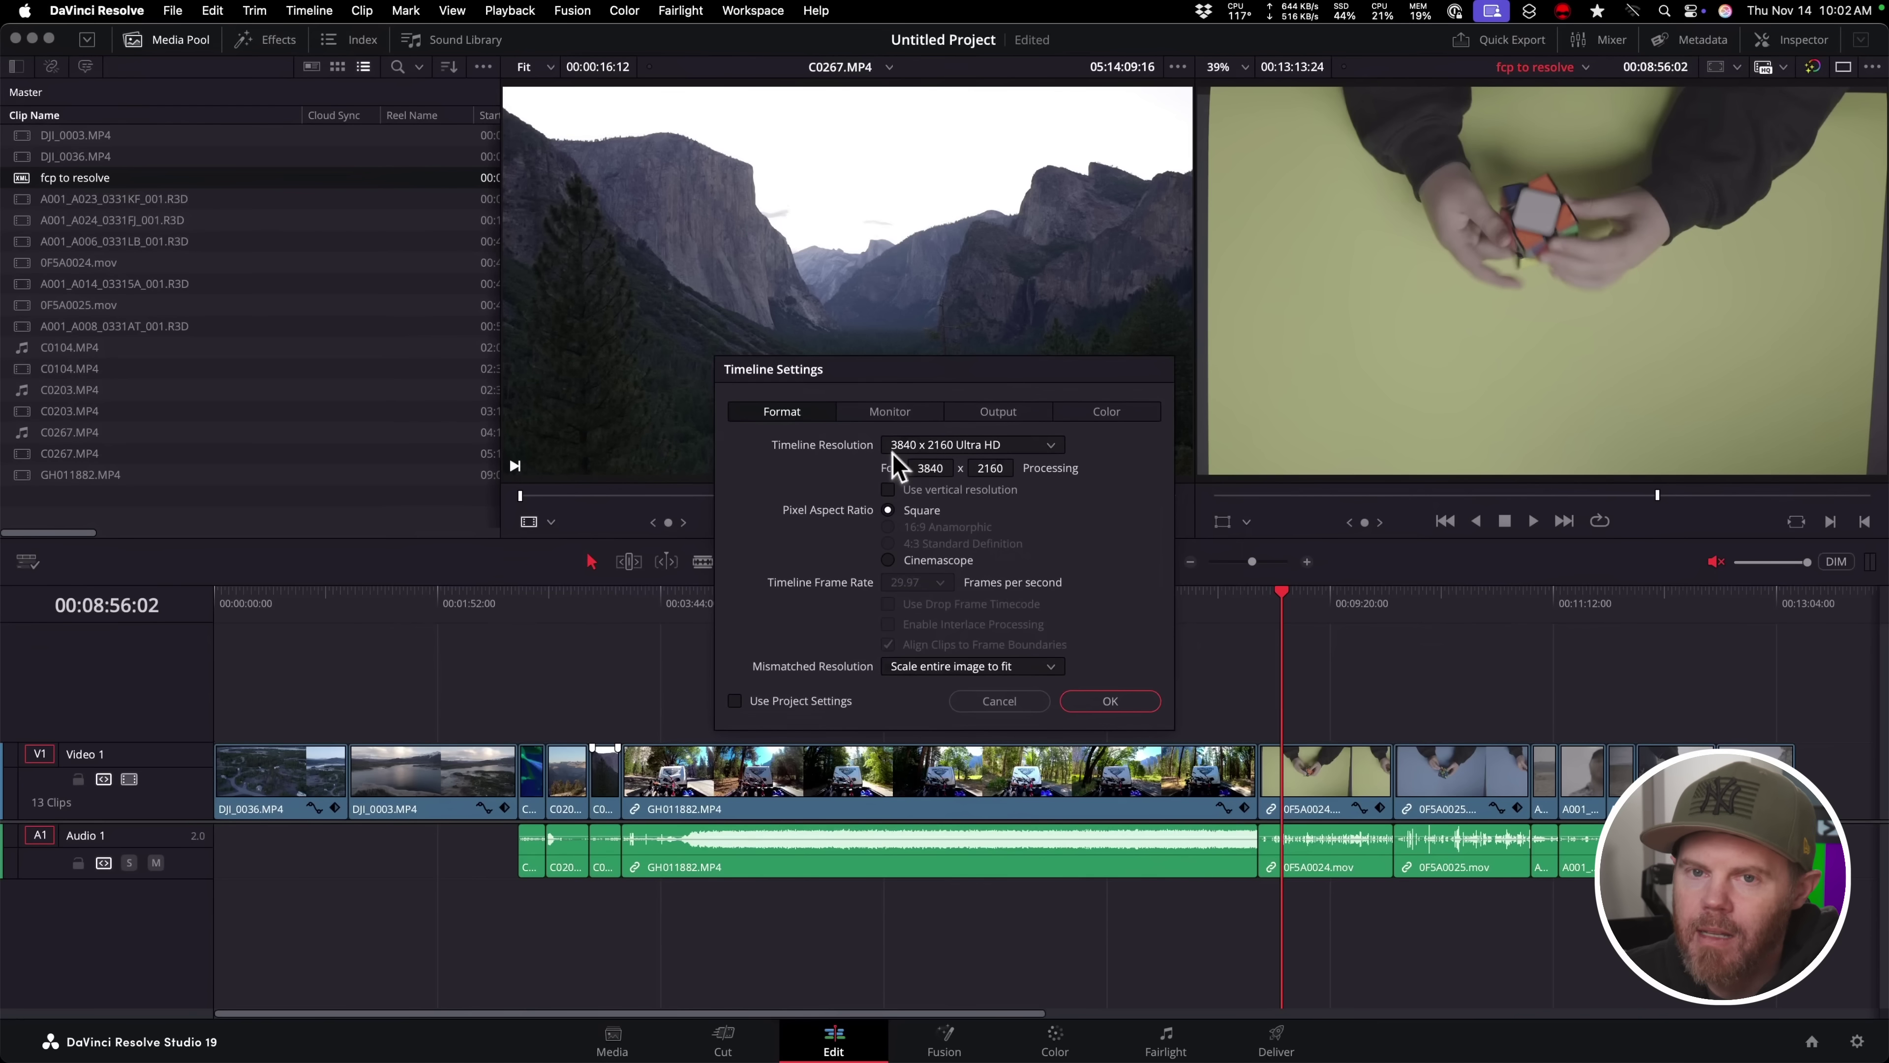
pyautogui.click(774, 700)
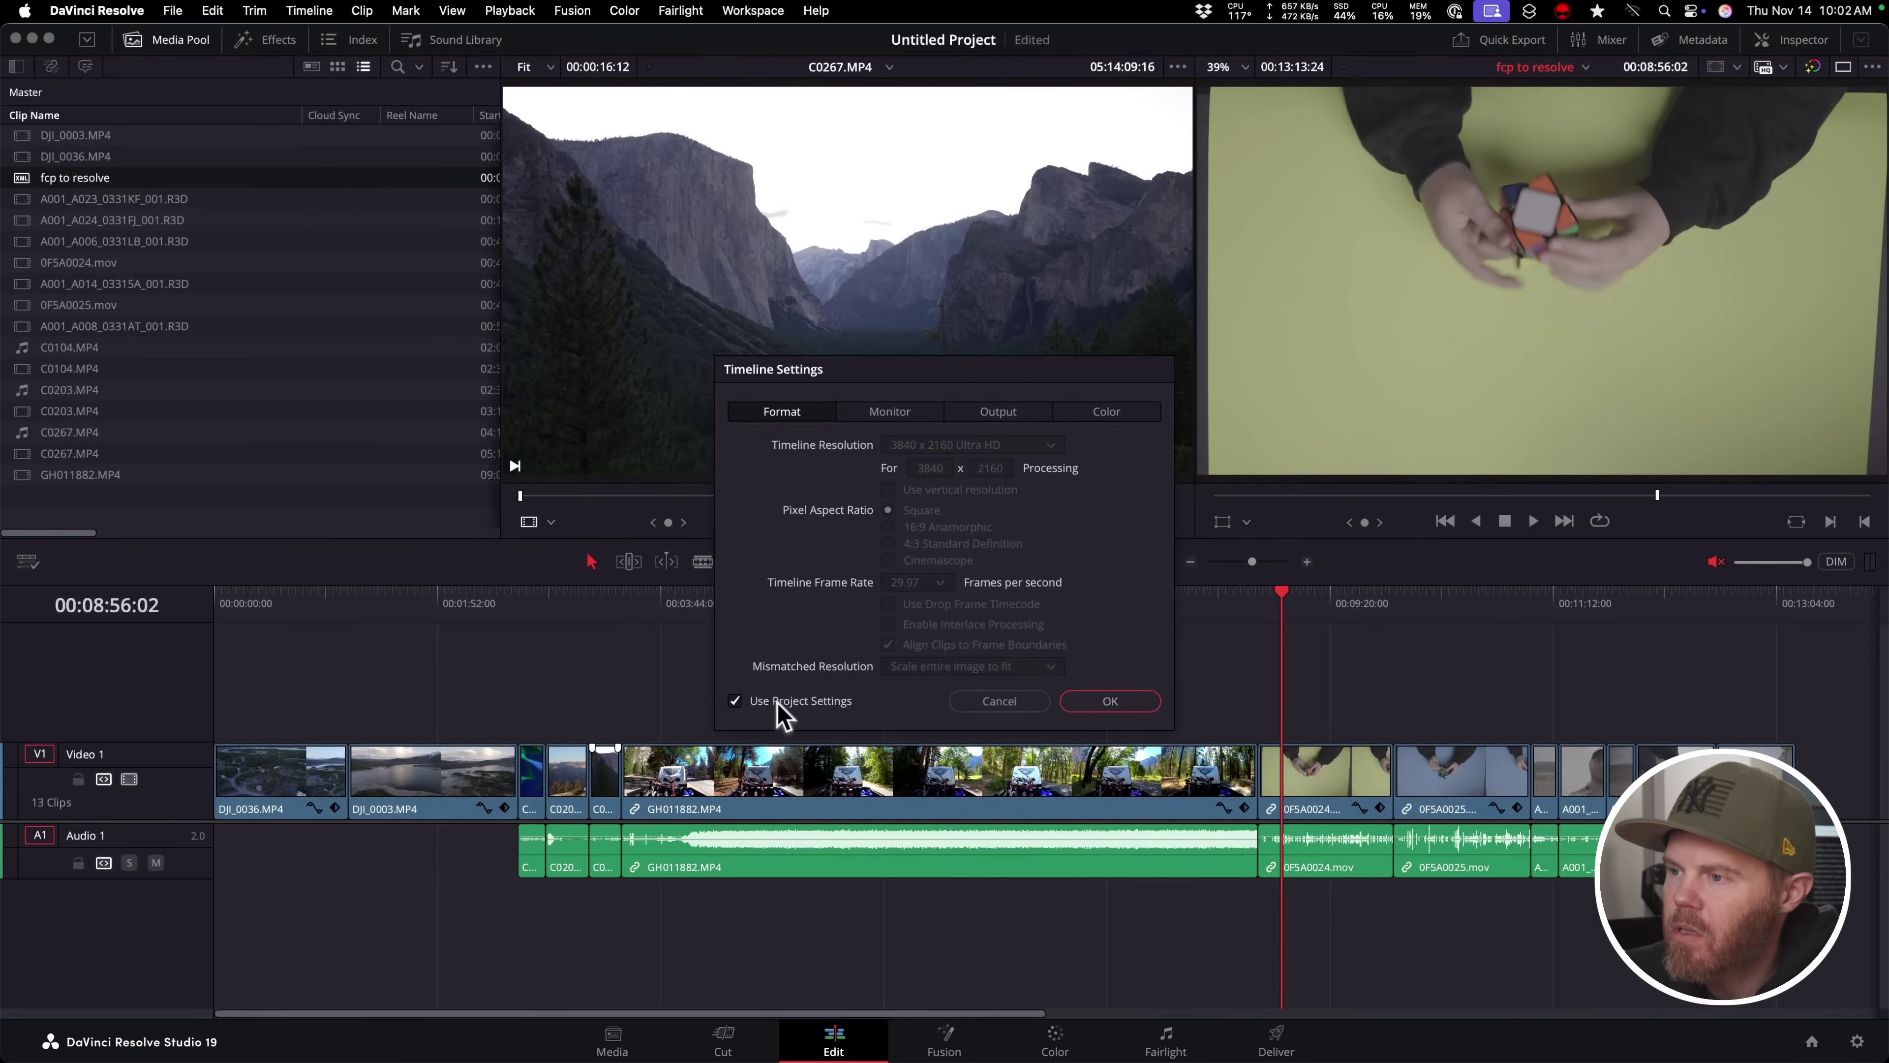
pyautogui.click(1116, 702)
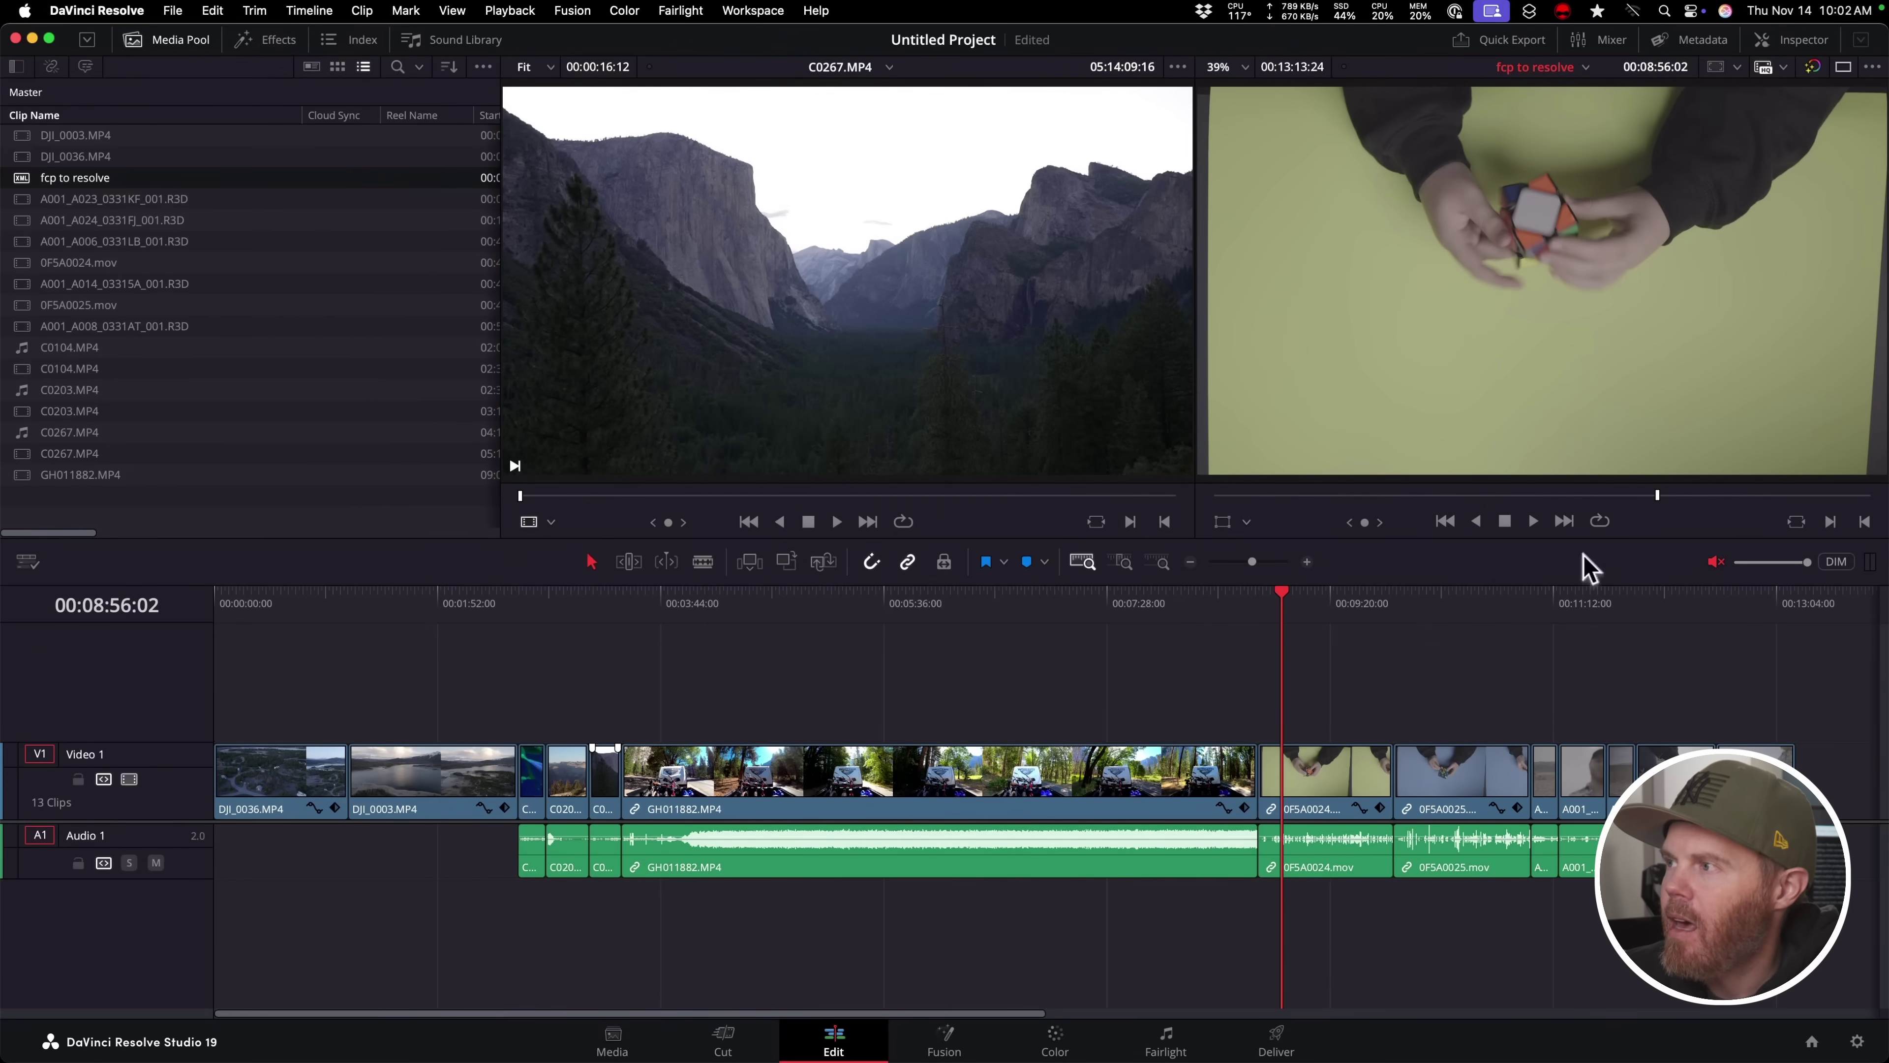
# - Quick-export the timeline as H.264 Master into work_in_progress > post > resolve and start rendering
pyautogui.click(1511, 47)
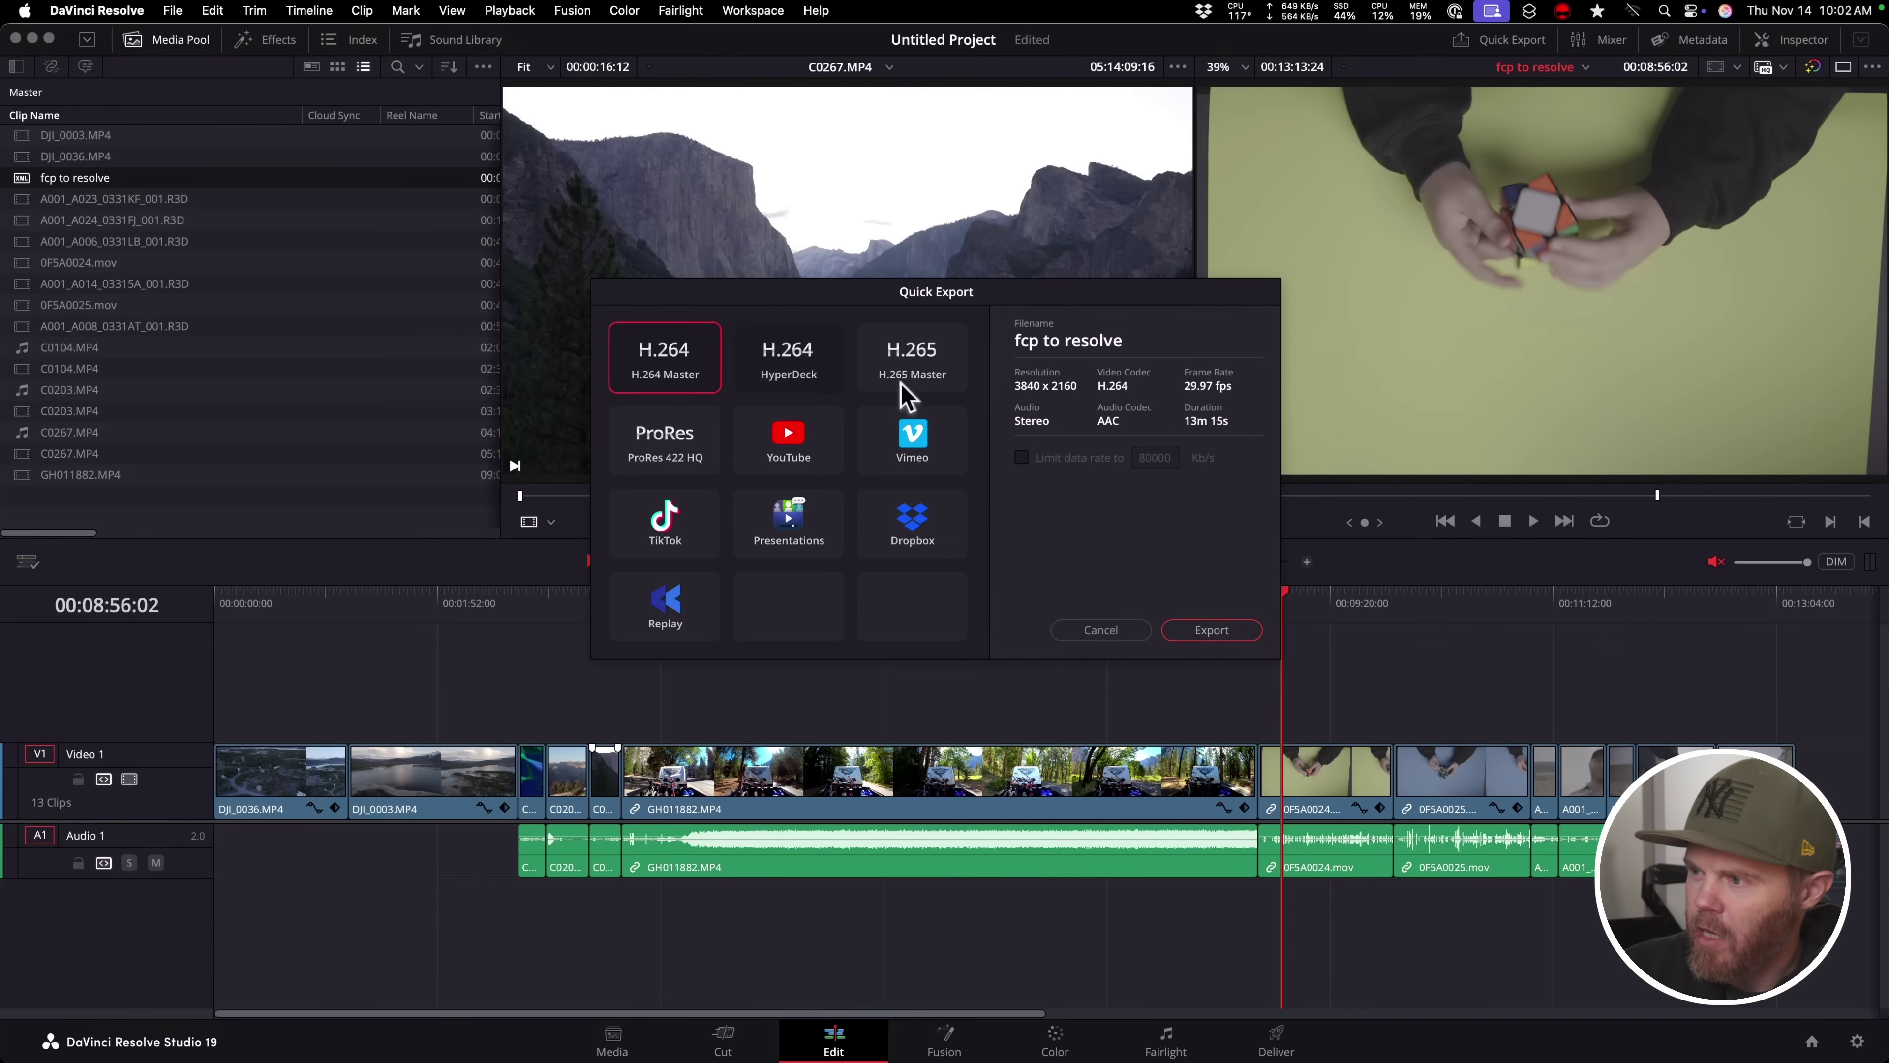
pyautogui.click(1213, 630)
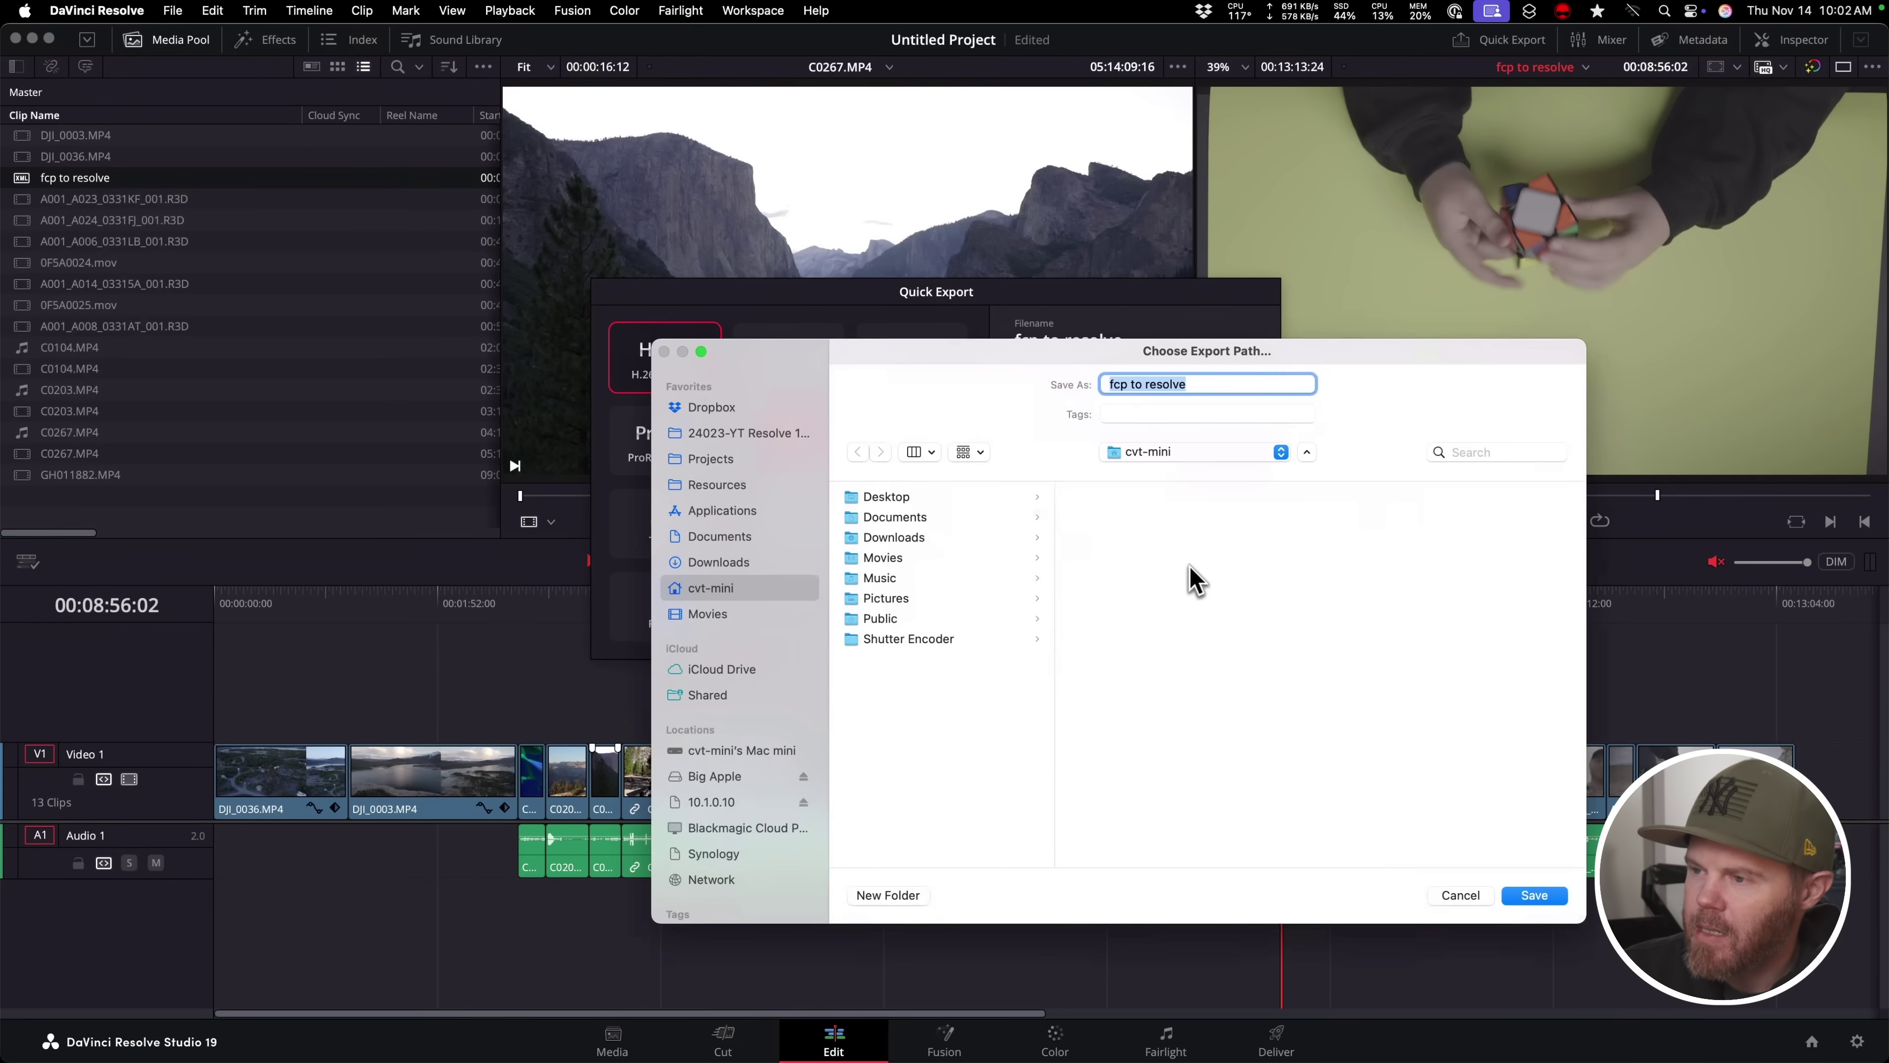
pyautogui.click(740, 432)
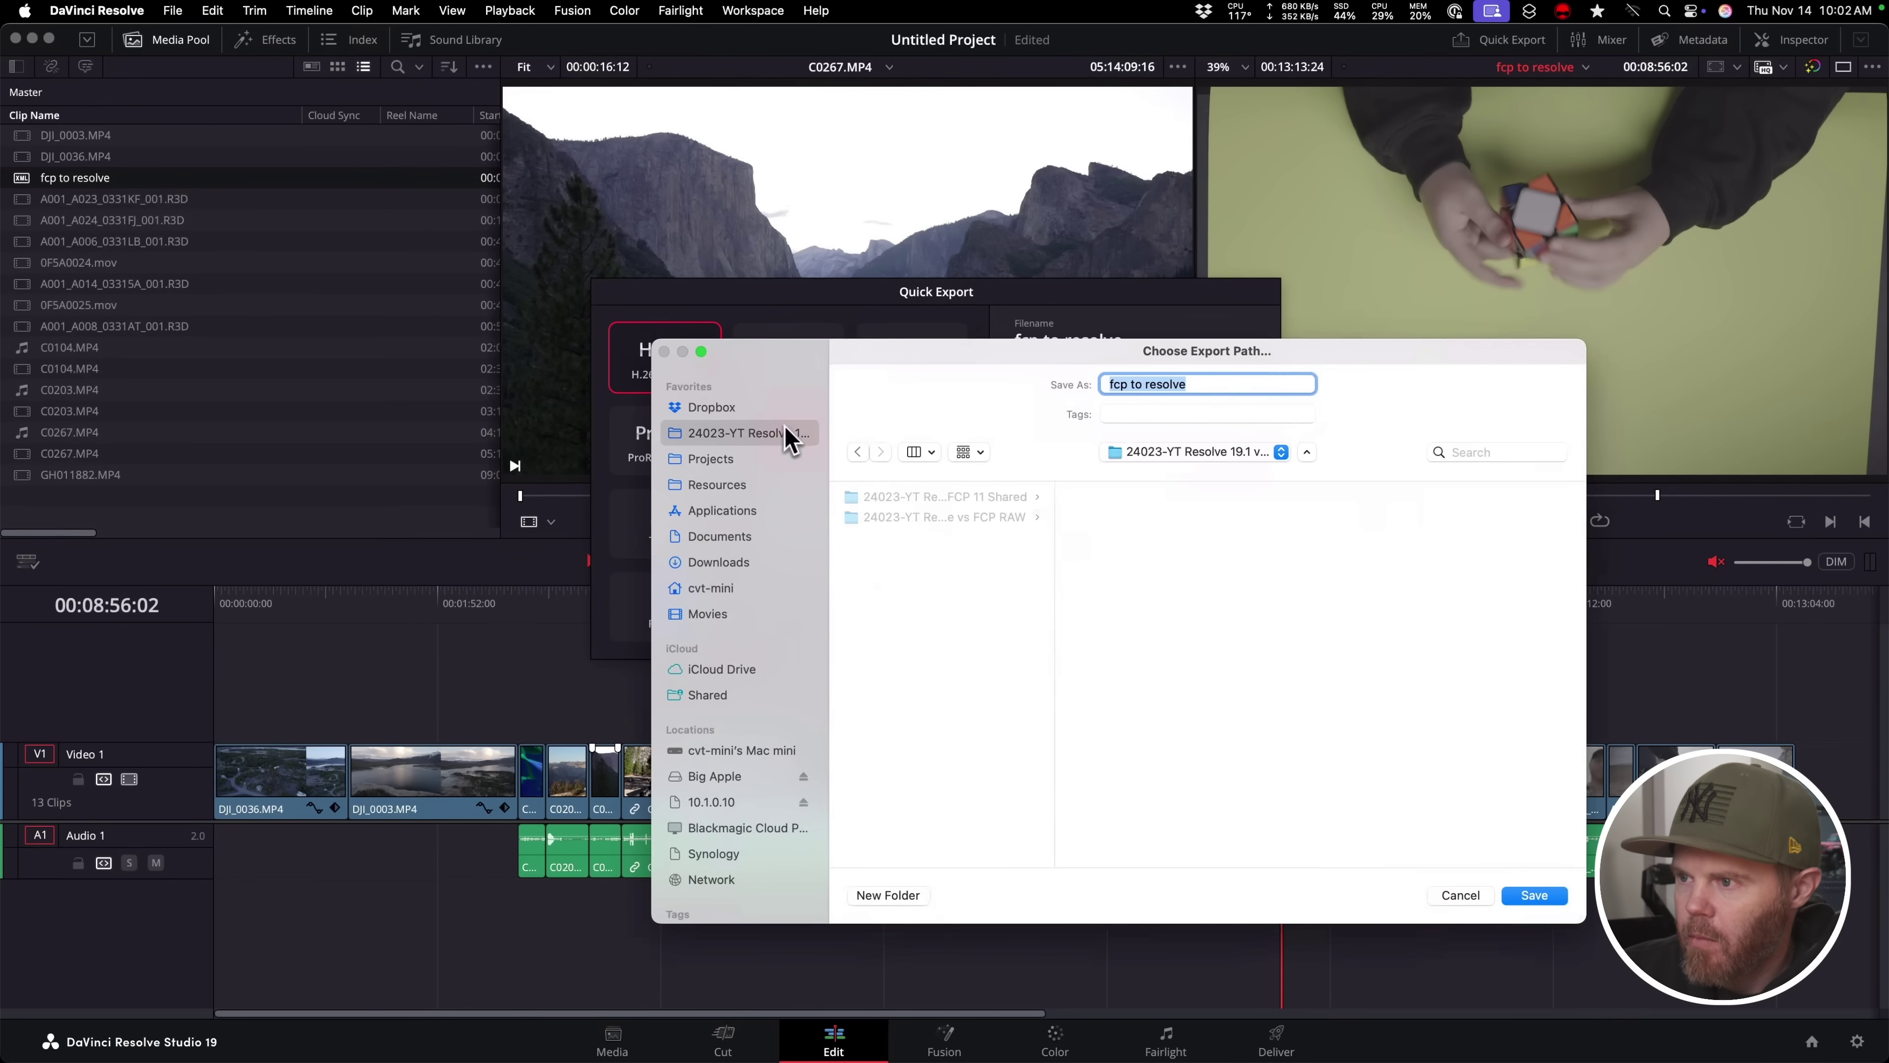
pyautogui.click(997, 497)
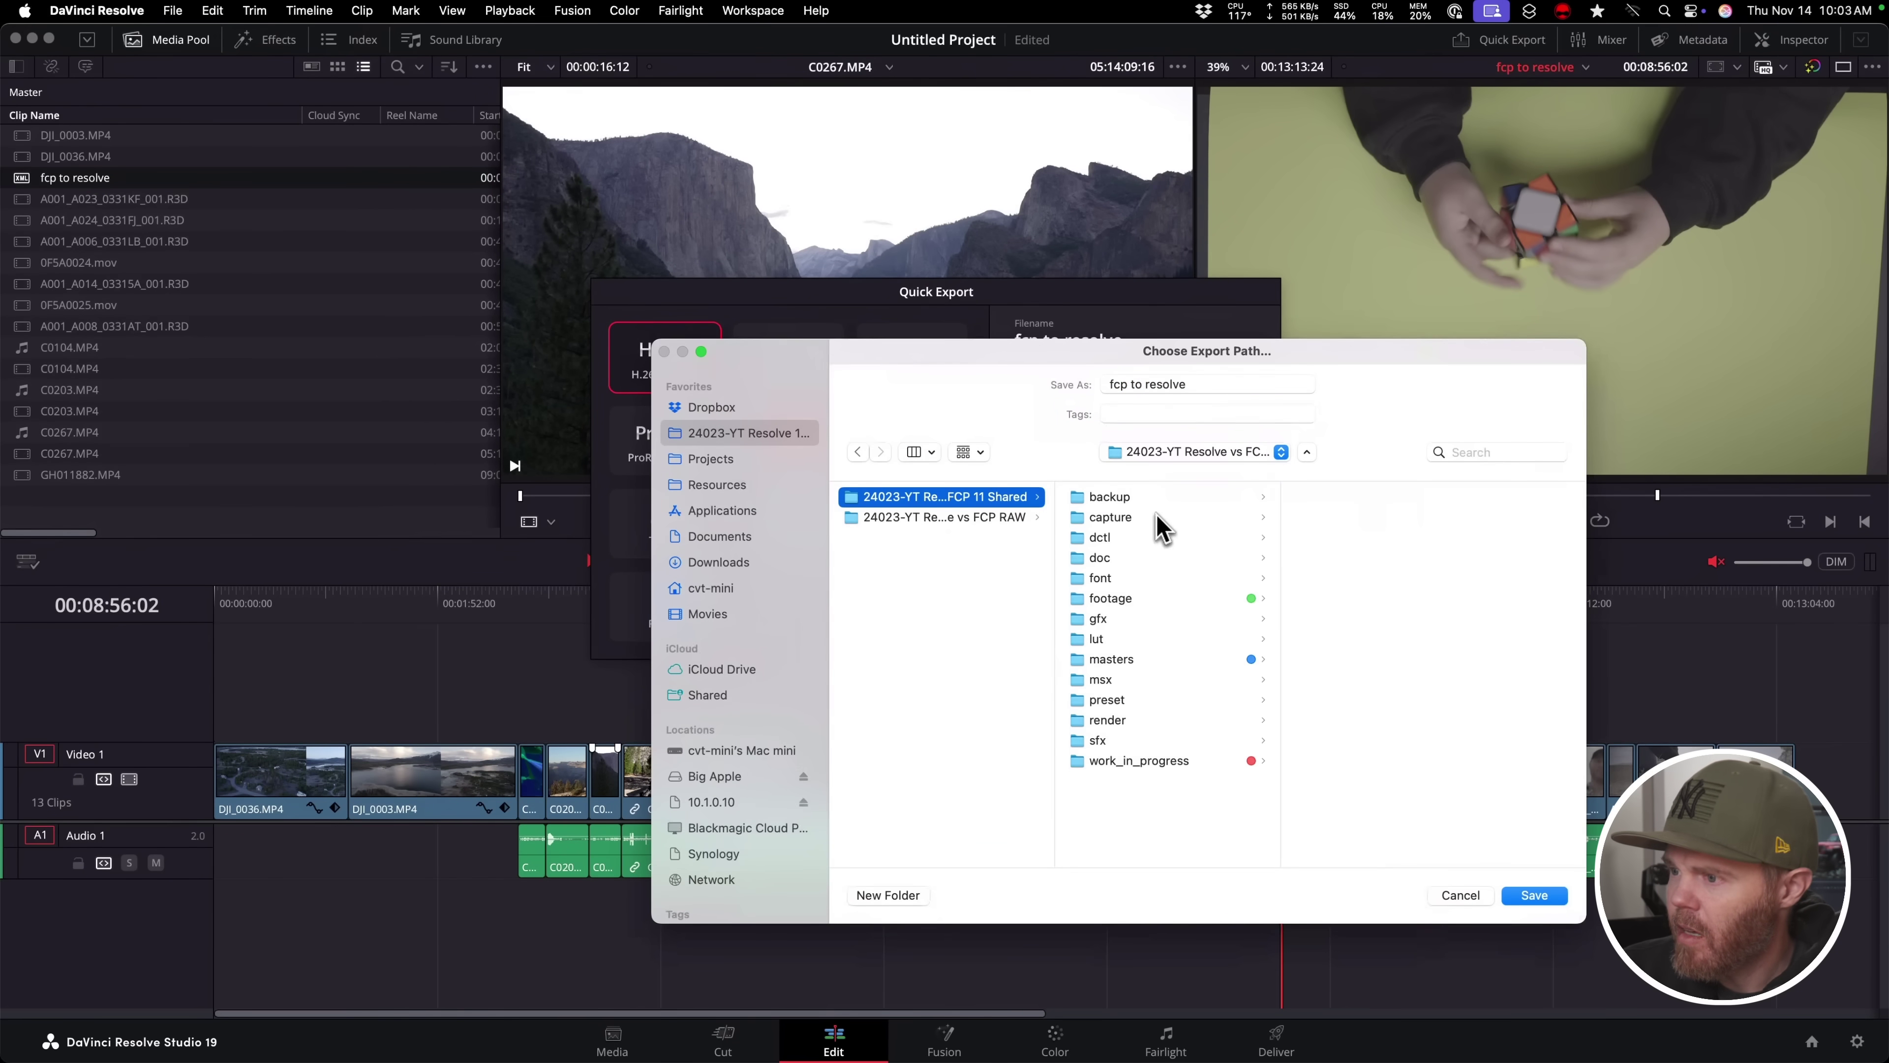
pyautogui.click(1129, 762)
pyautogui.click(1372, 499)
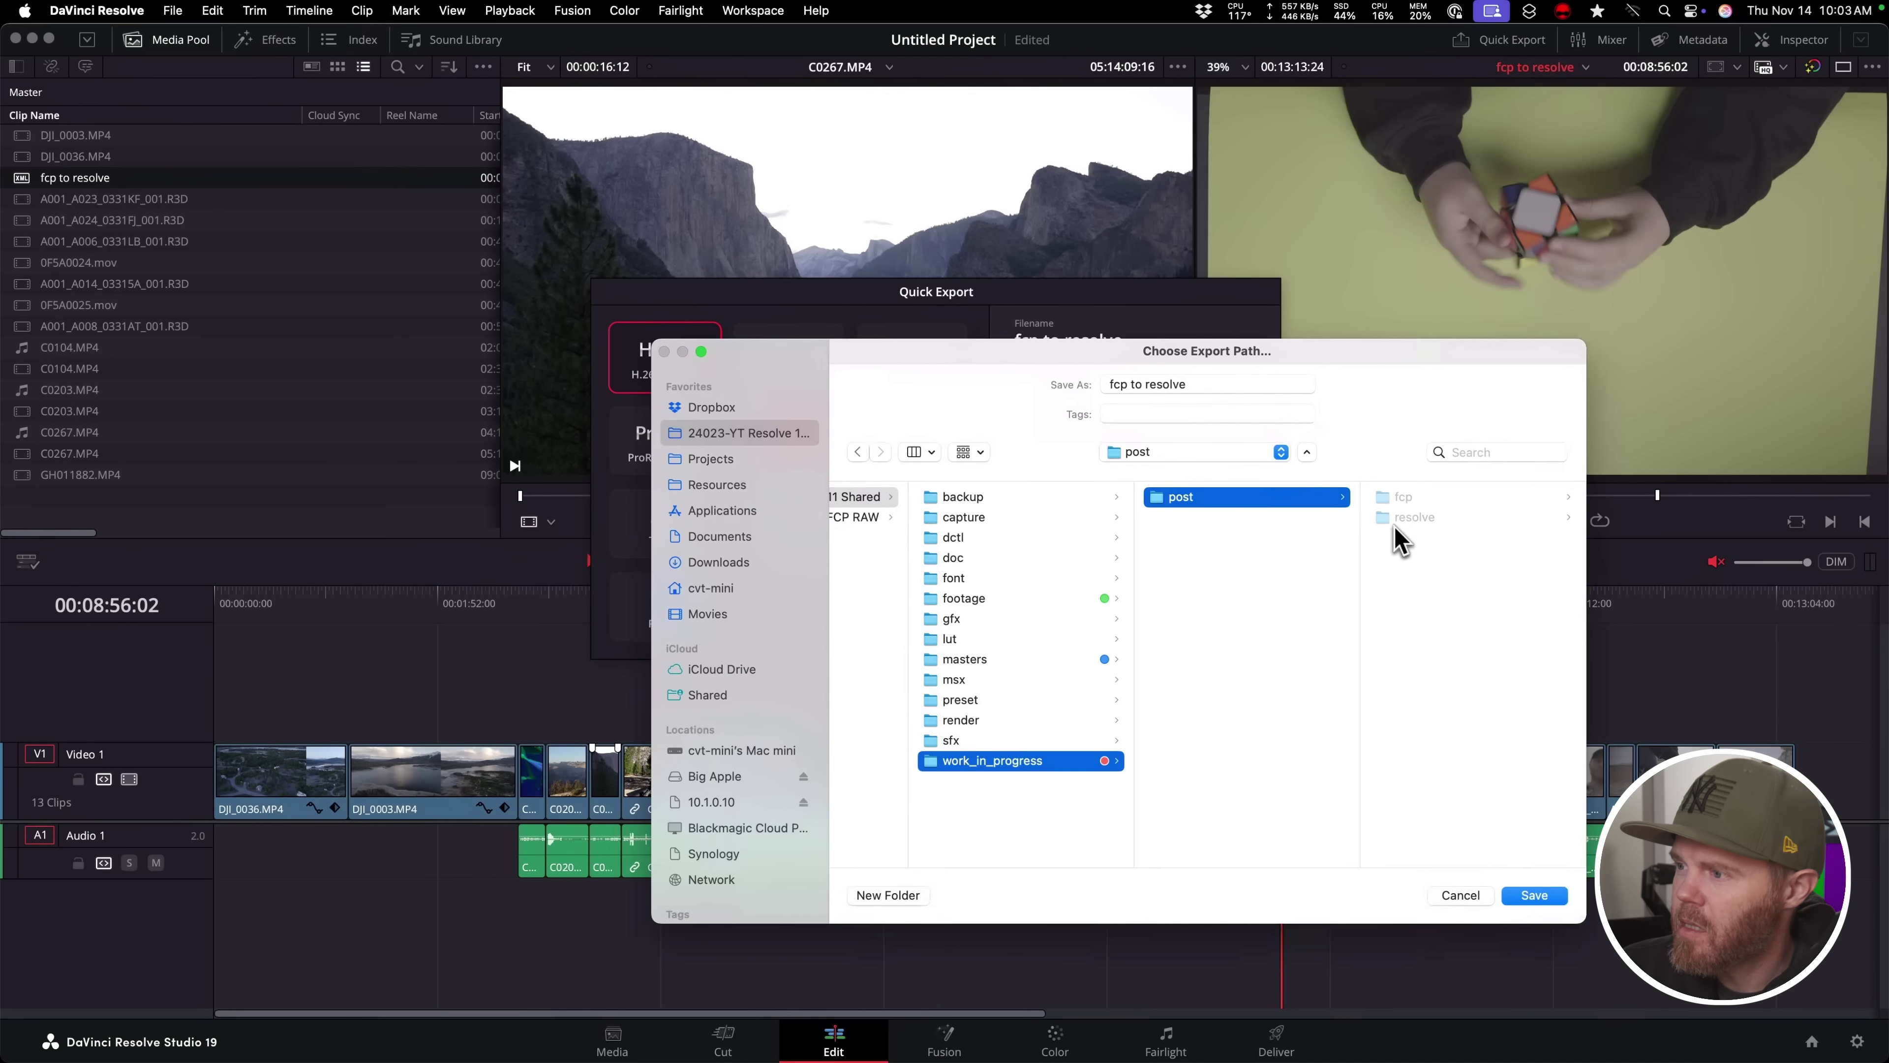
pyautogui.click(1413, 516)
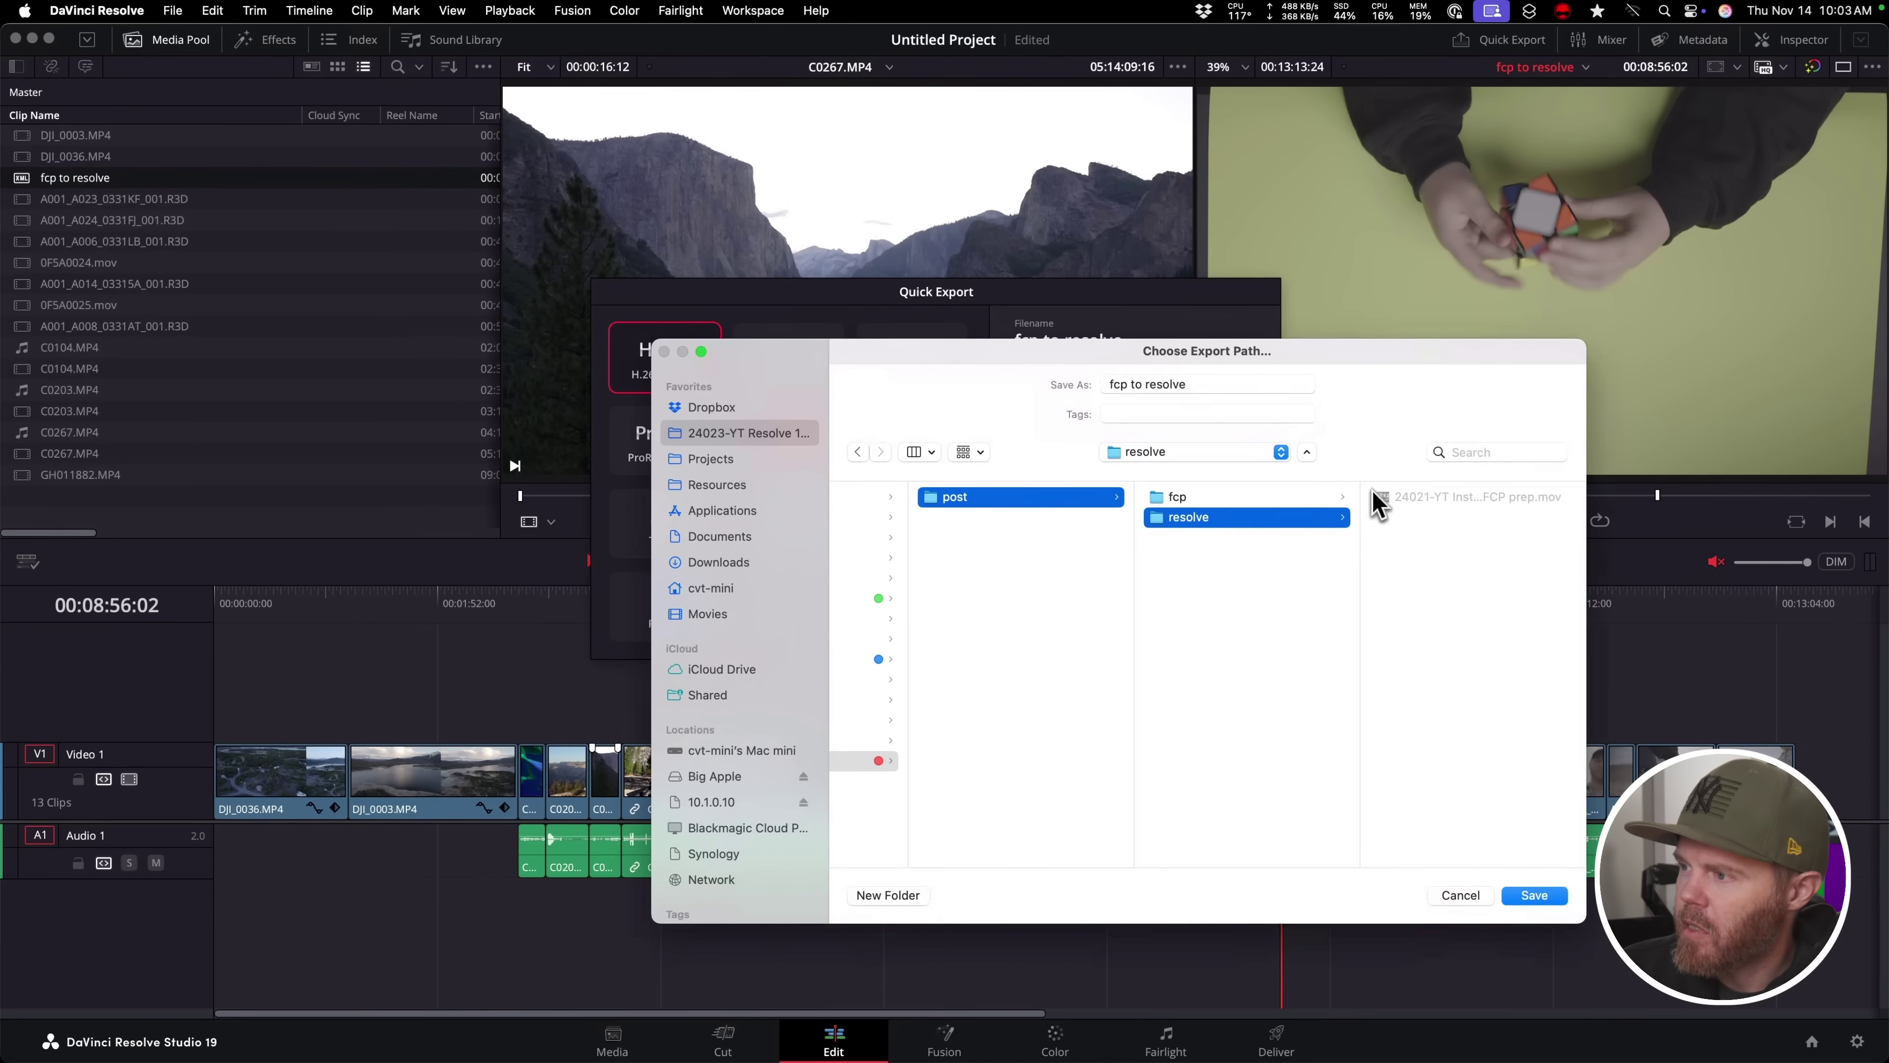
pyautogui.moveTo(1349, 355); pyautogui.dragTo(1210, 358)
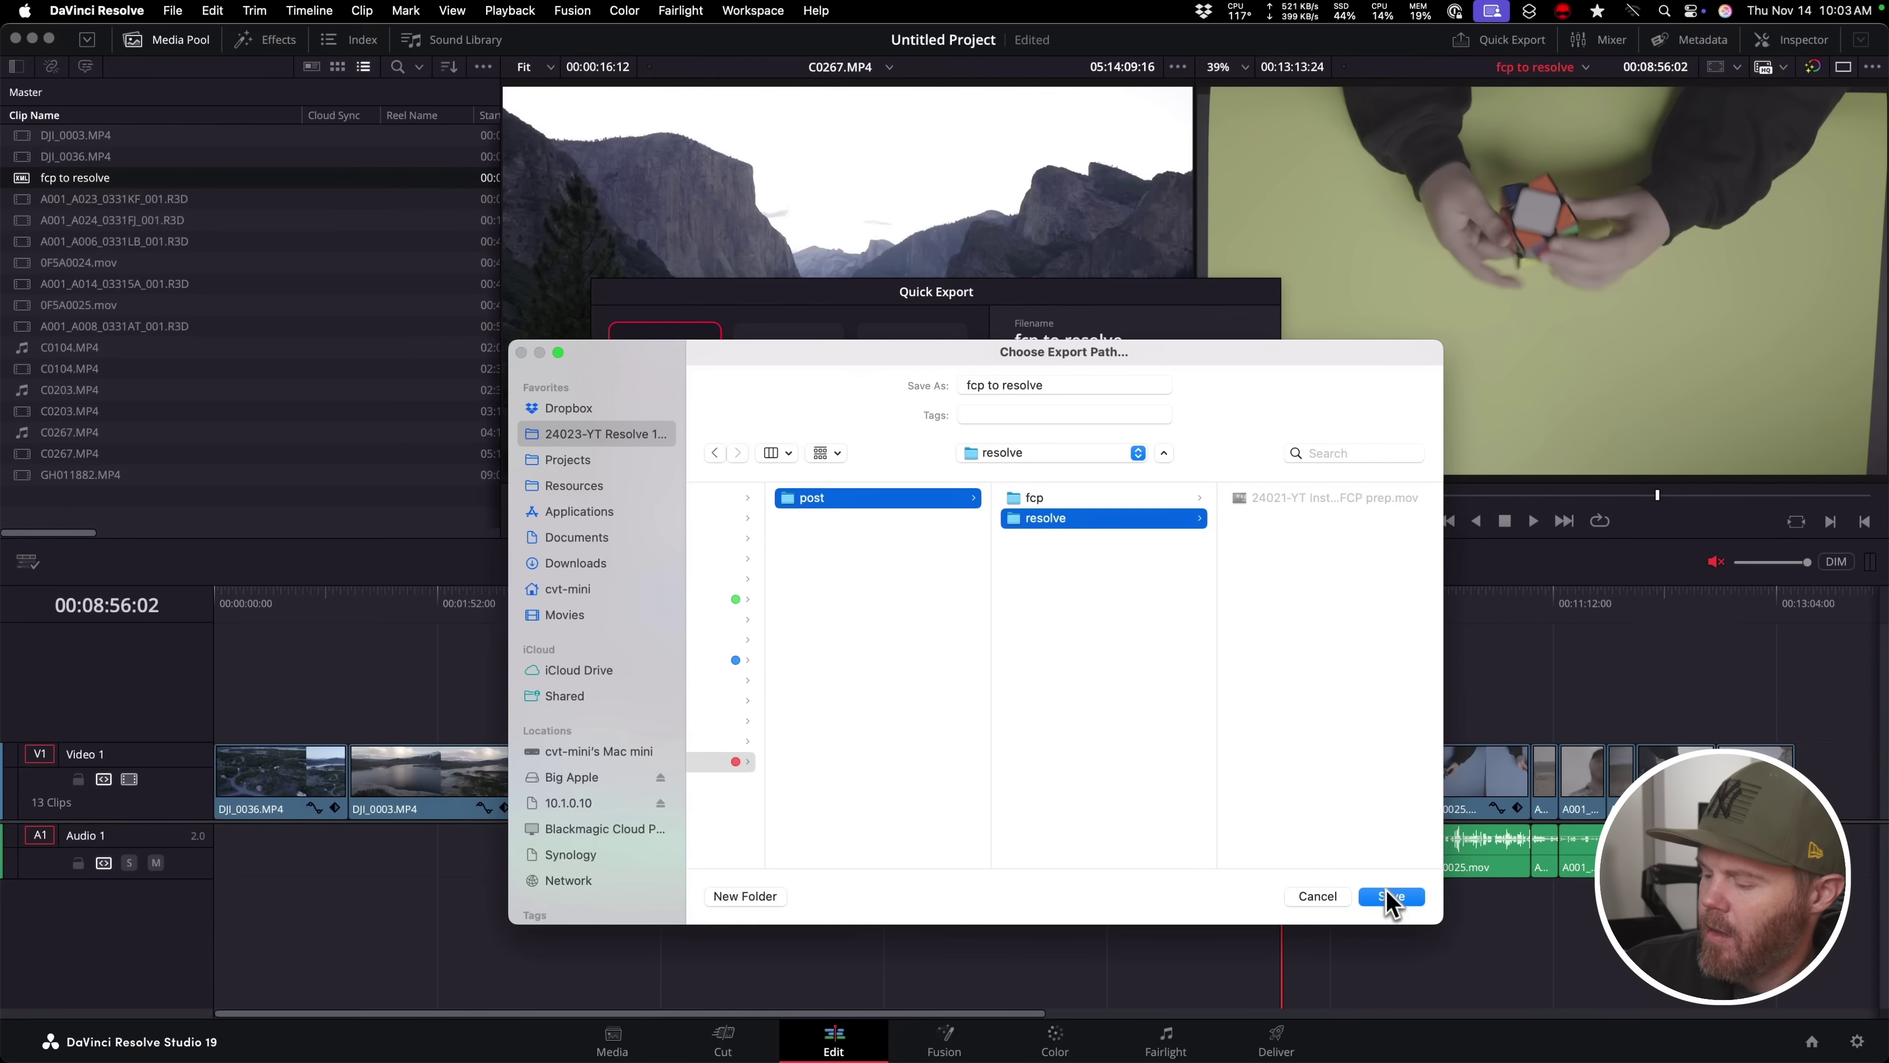
pyautogui.click(1385, 891)
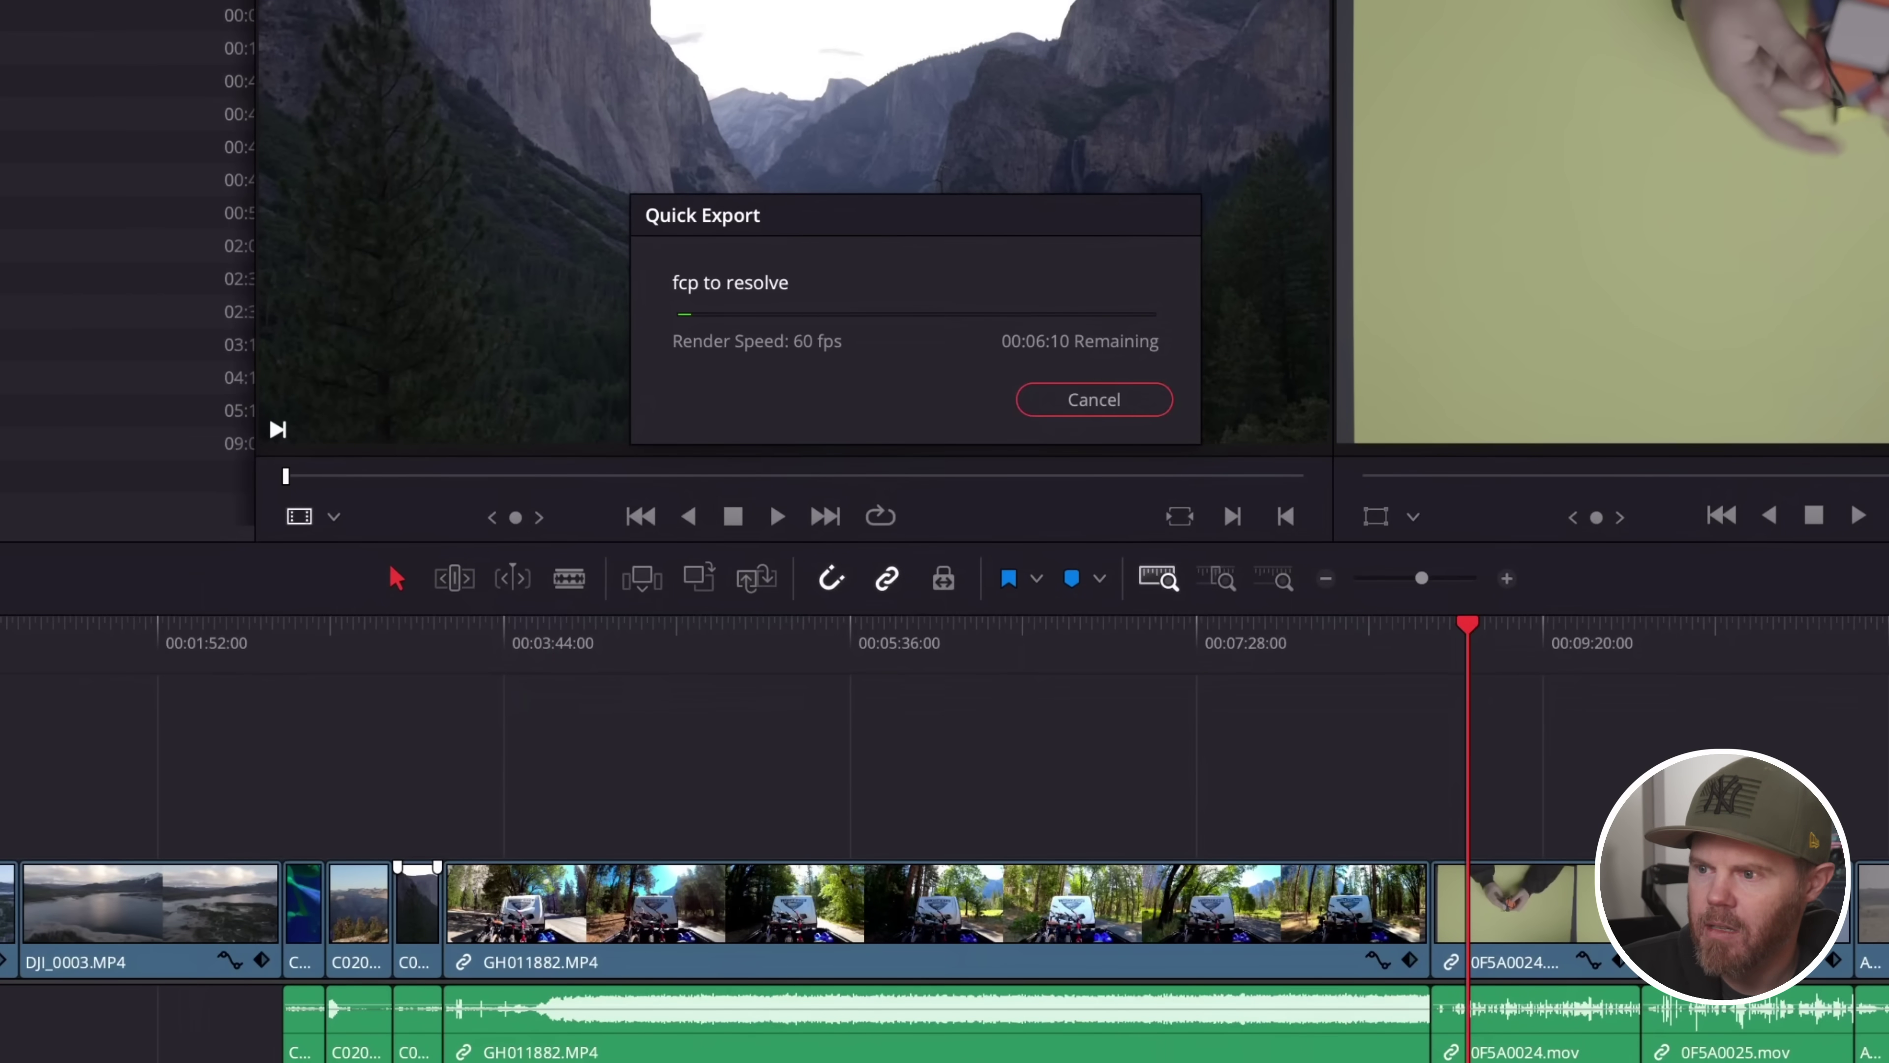
# - Monitor the fcp to resolve 4K H.264 render, glancing at the TextEdit notes and CPU/GPU load
pyautogui.press('super+Tab')
pyautogui.press('super+Tab')
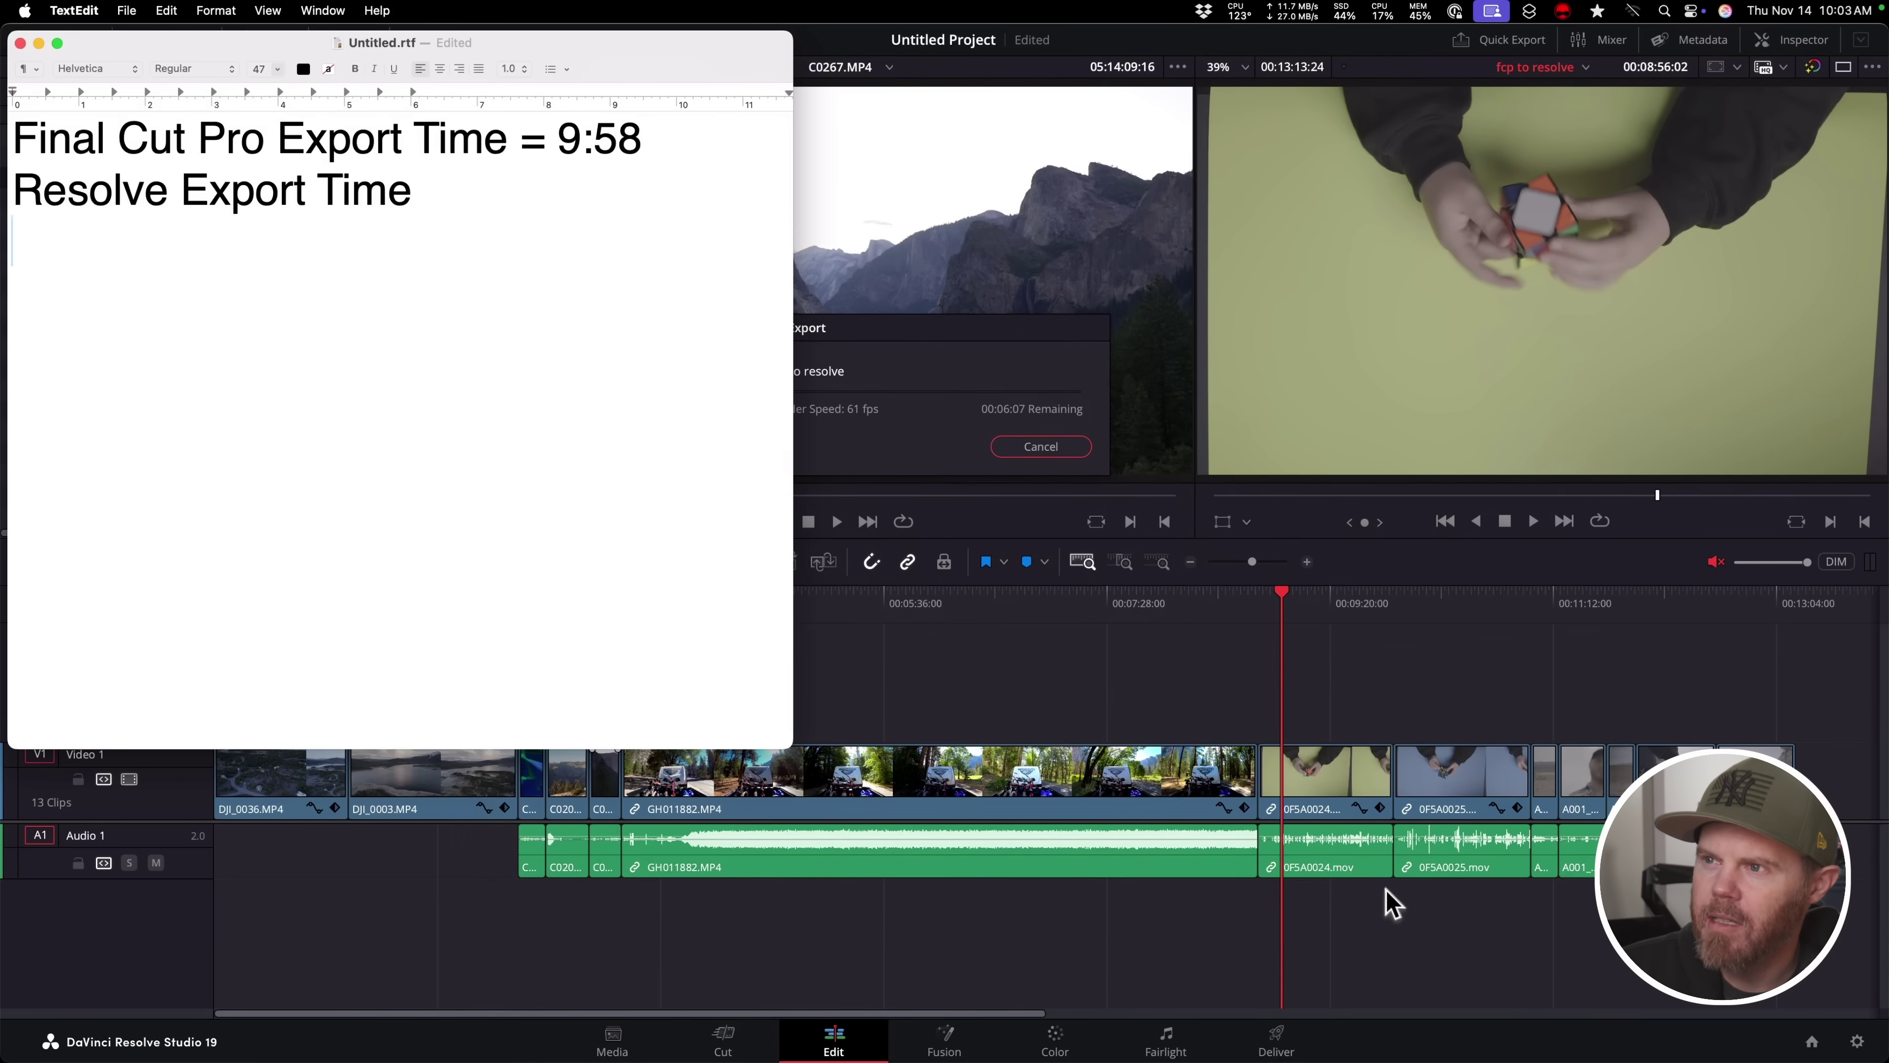
pyautogui.press('super+Tab')
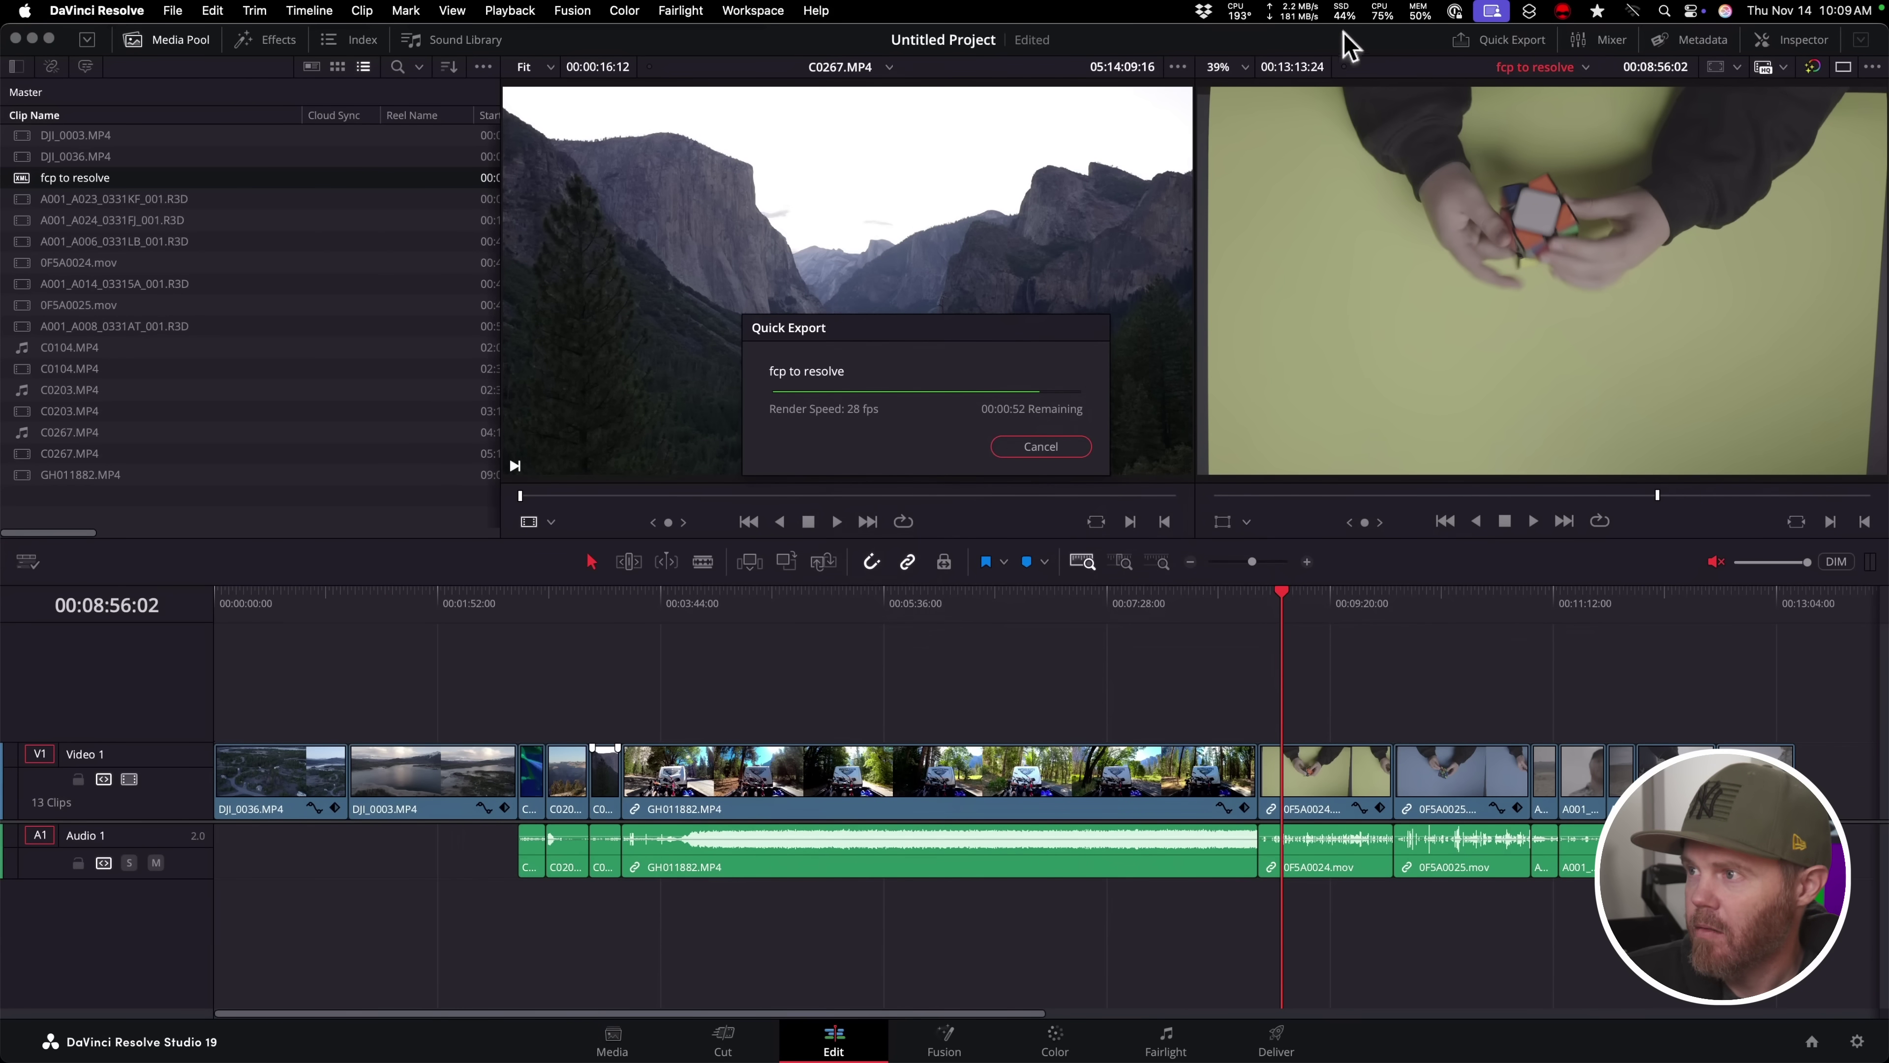
pyautogui.click(1382, 13)
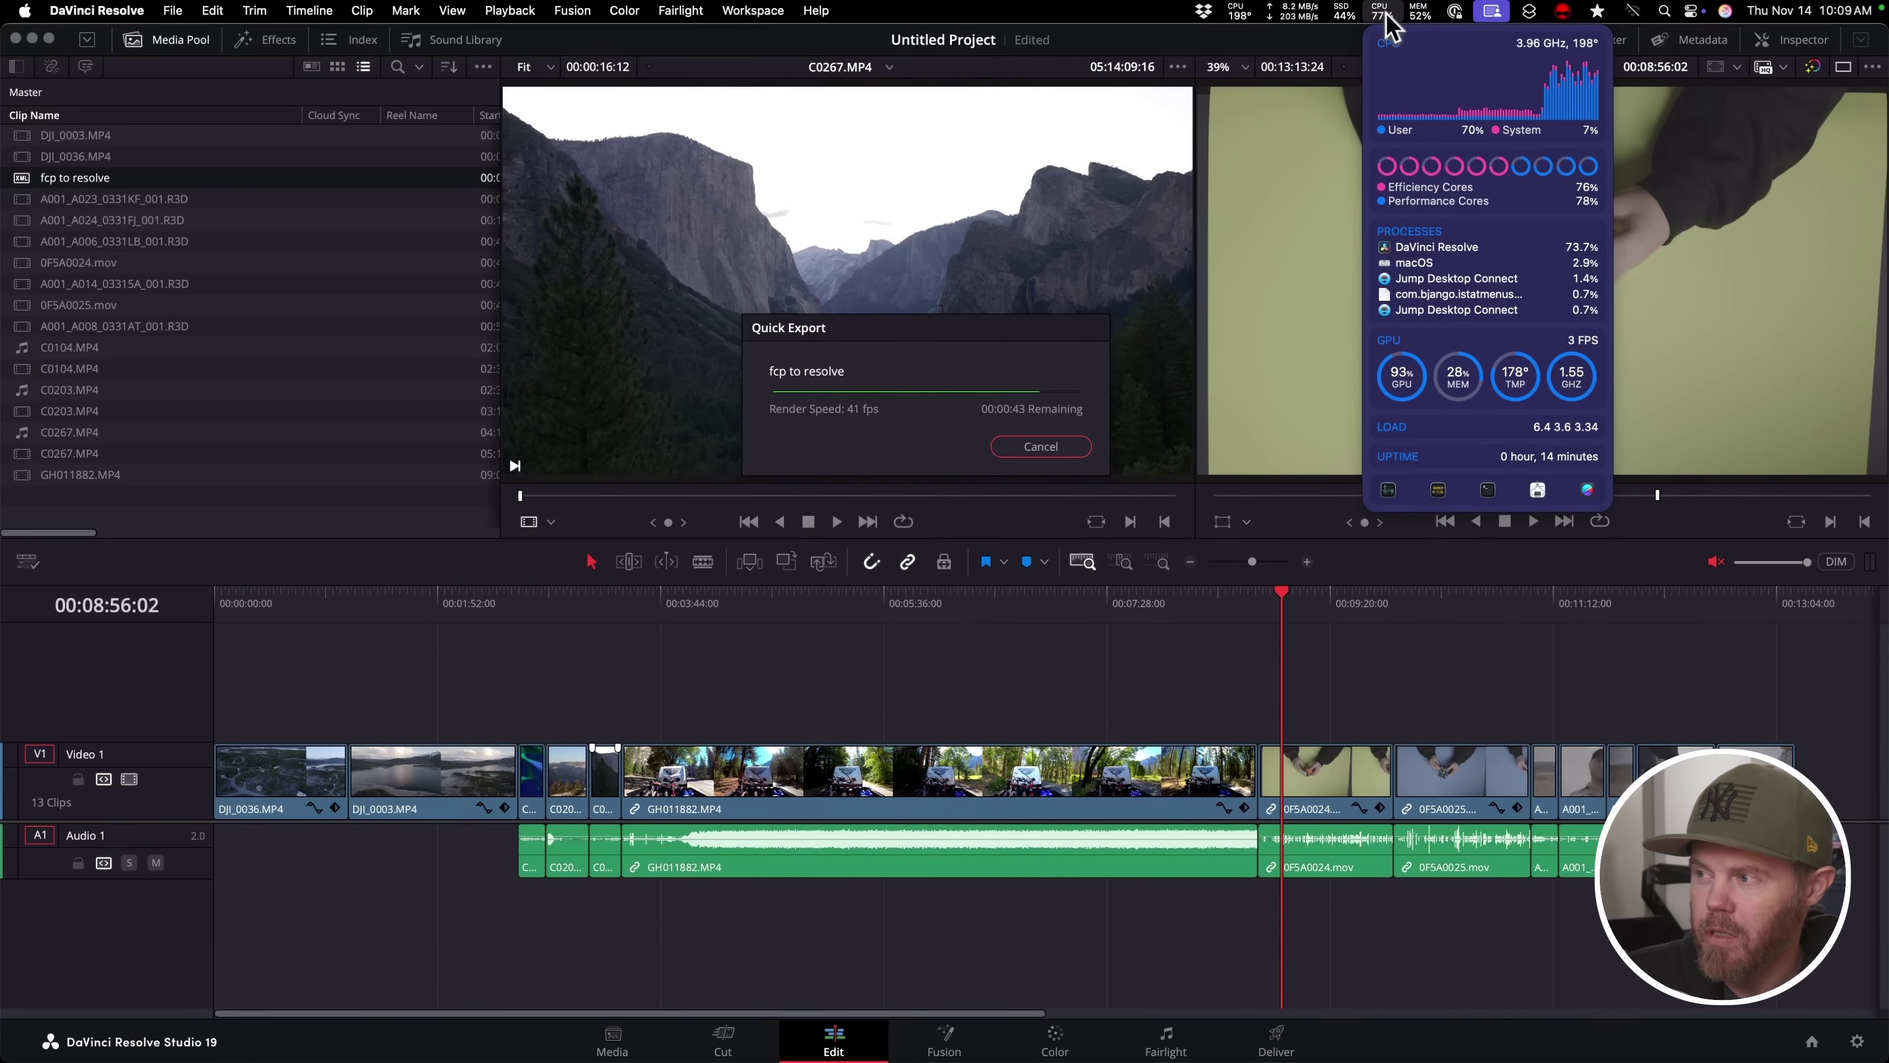
# - Close the system stats panel and let the fcp to resolve quick export finish
pyautogui.click(1336, 139)
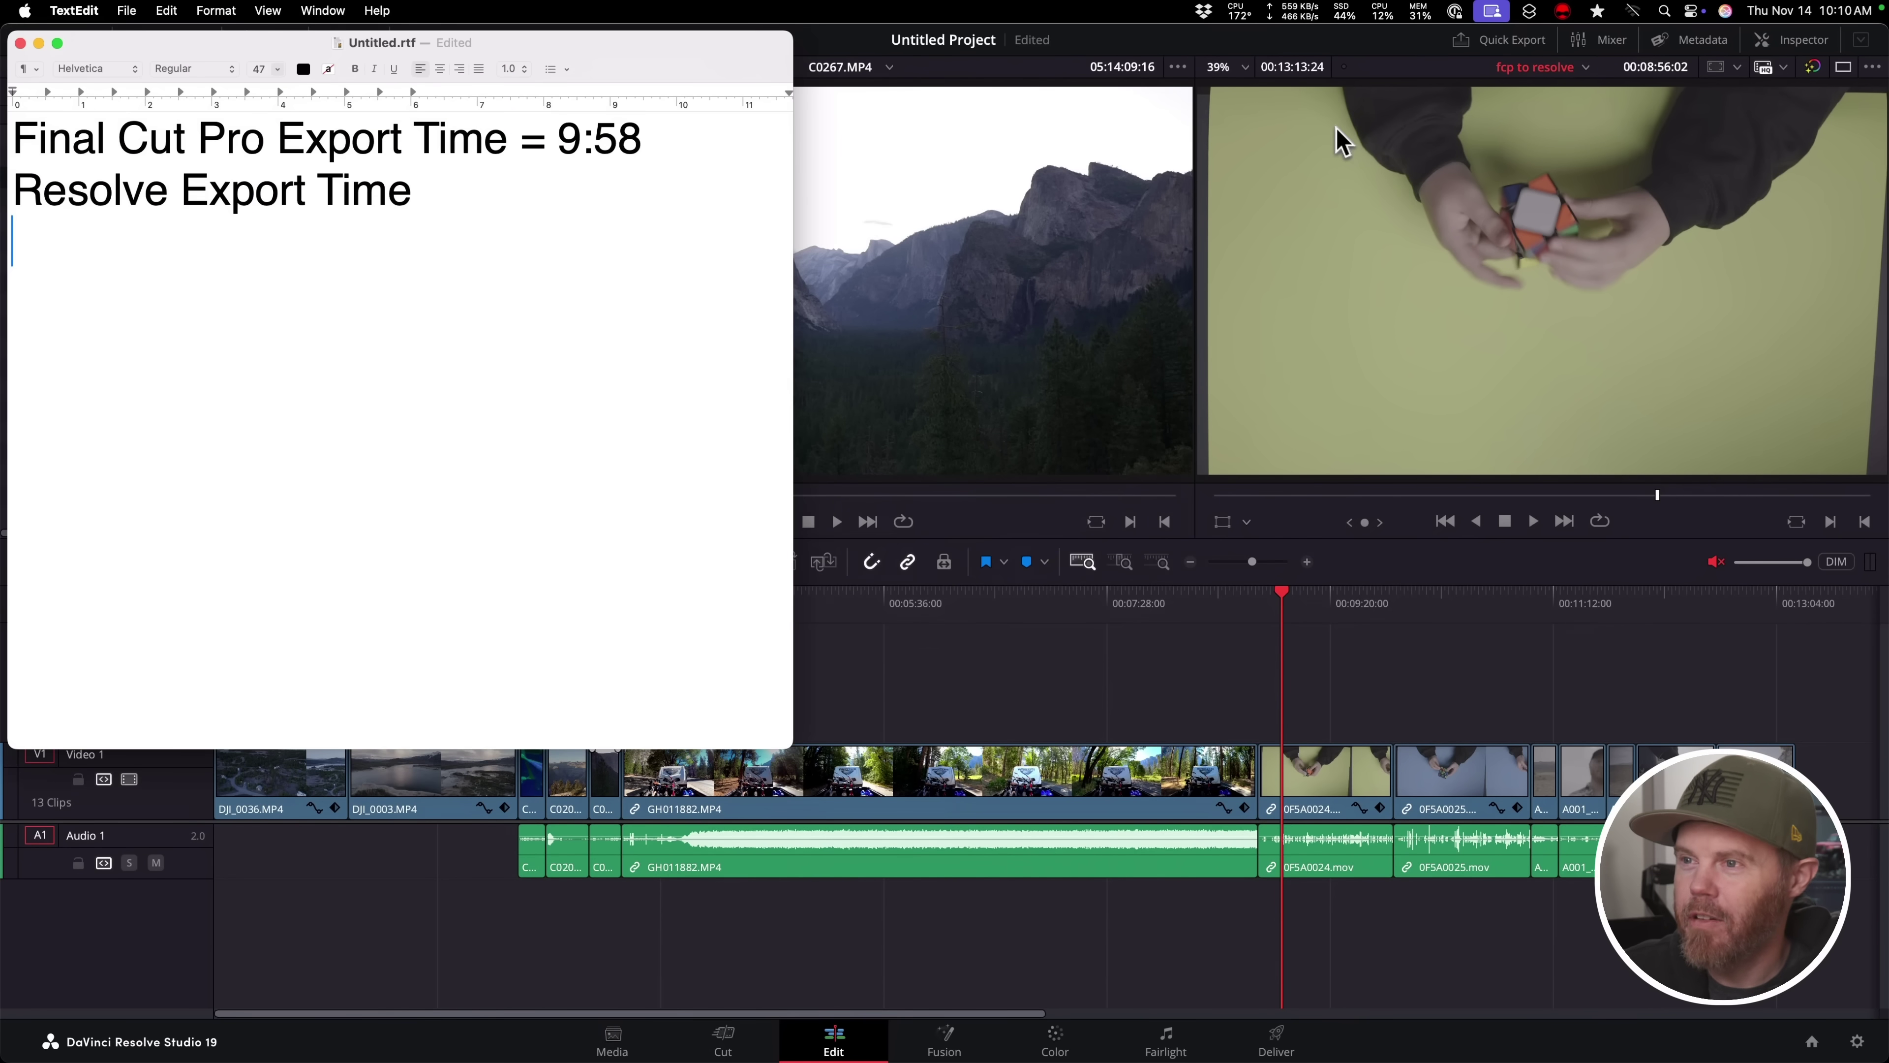
# - Append '= 7:26' to the Resolve Export Time line, then select fcp to resolve.mov in Finder
pyautogui.click(574, 190)
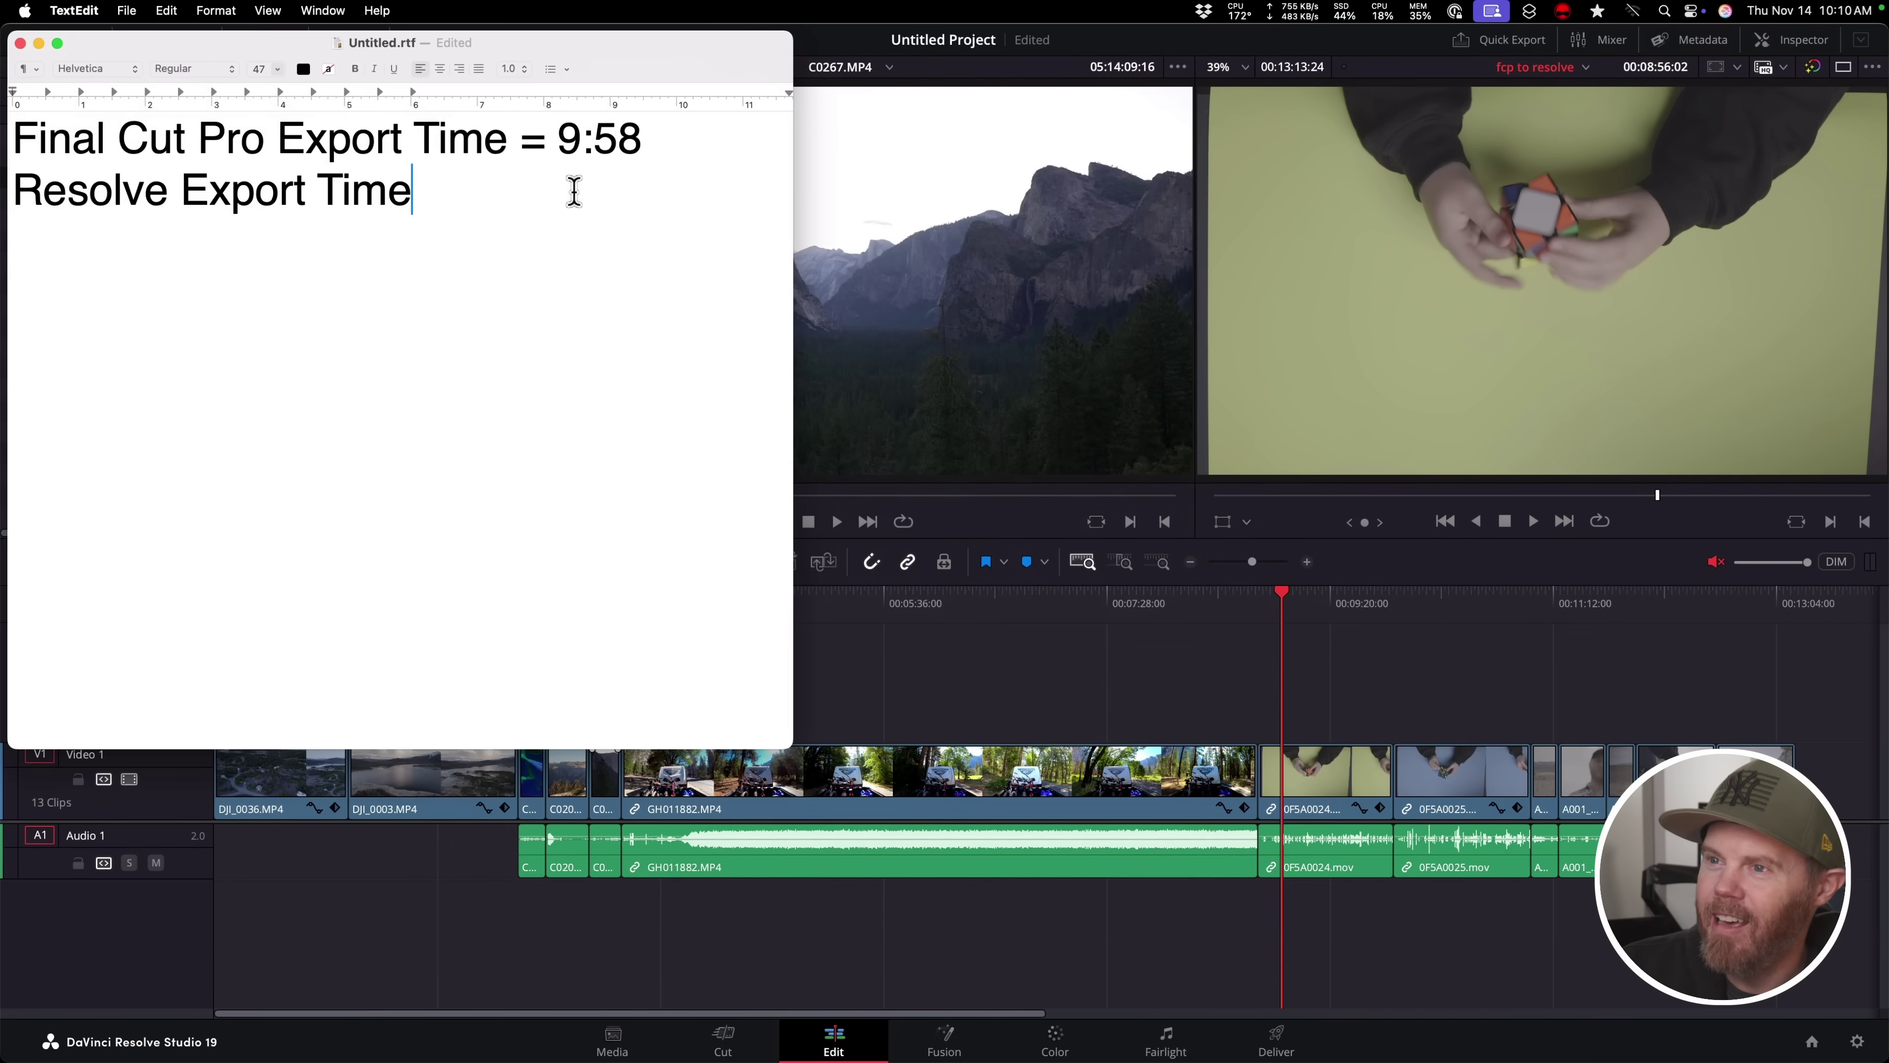
pyautogui.write('= ')
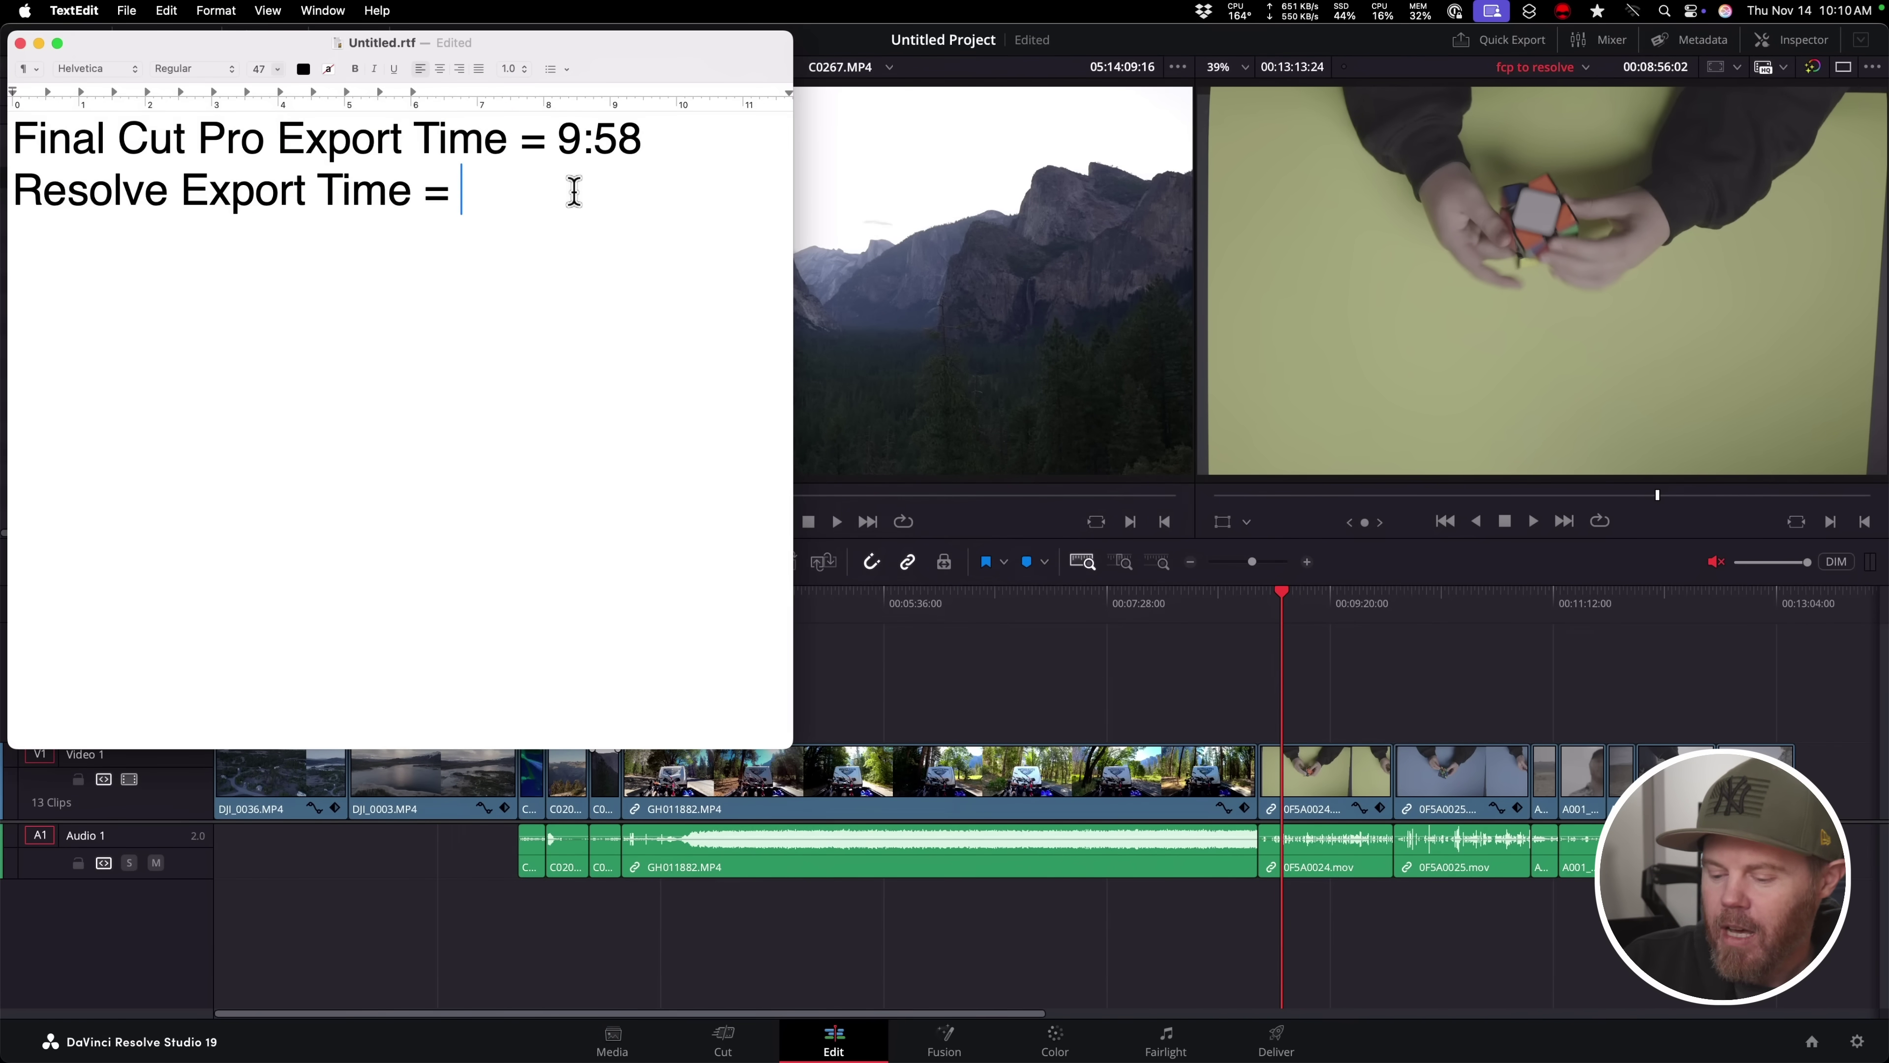
pyautogui.write('7:26')
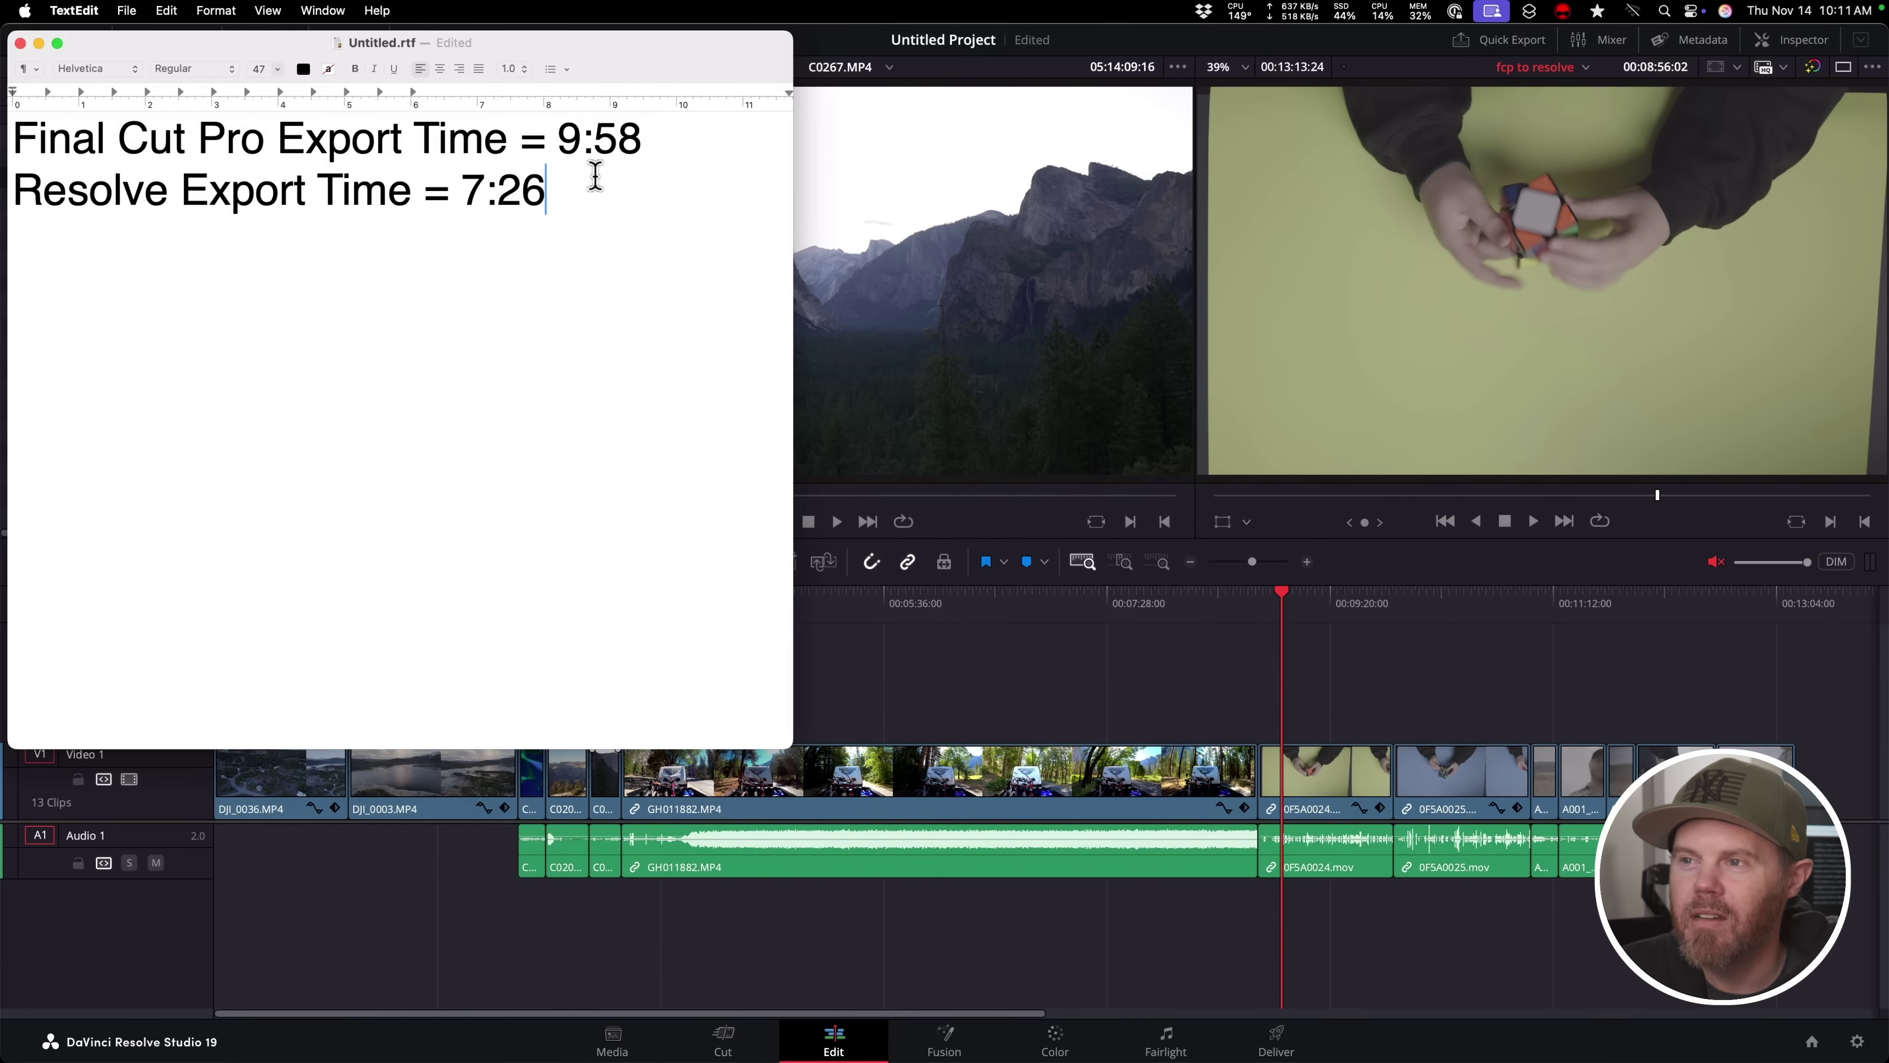
pyautogui.press('super+Tab')
pyautogui.click(858, 517)
pyautogui.press('Down')
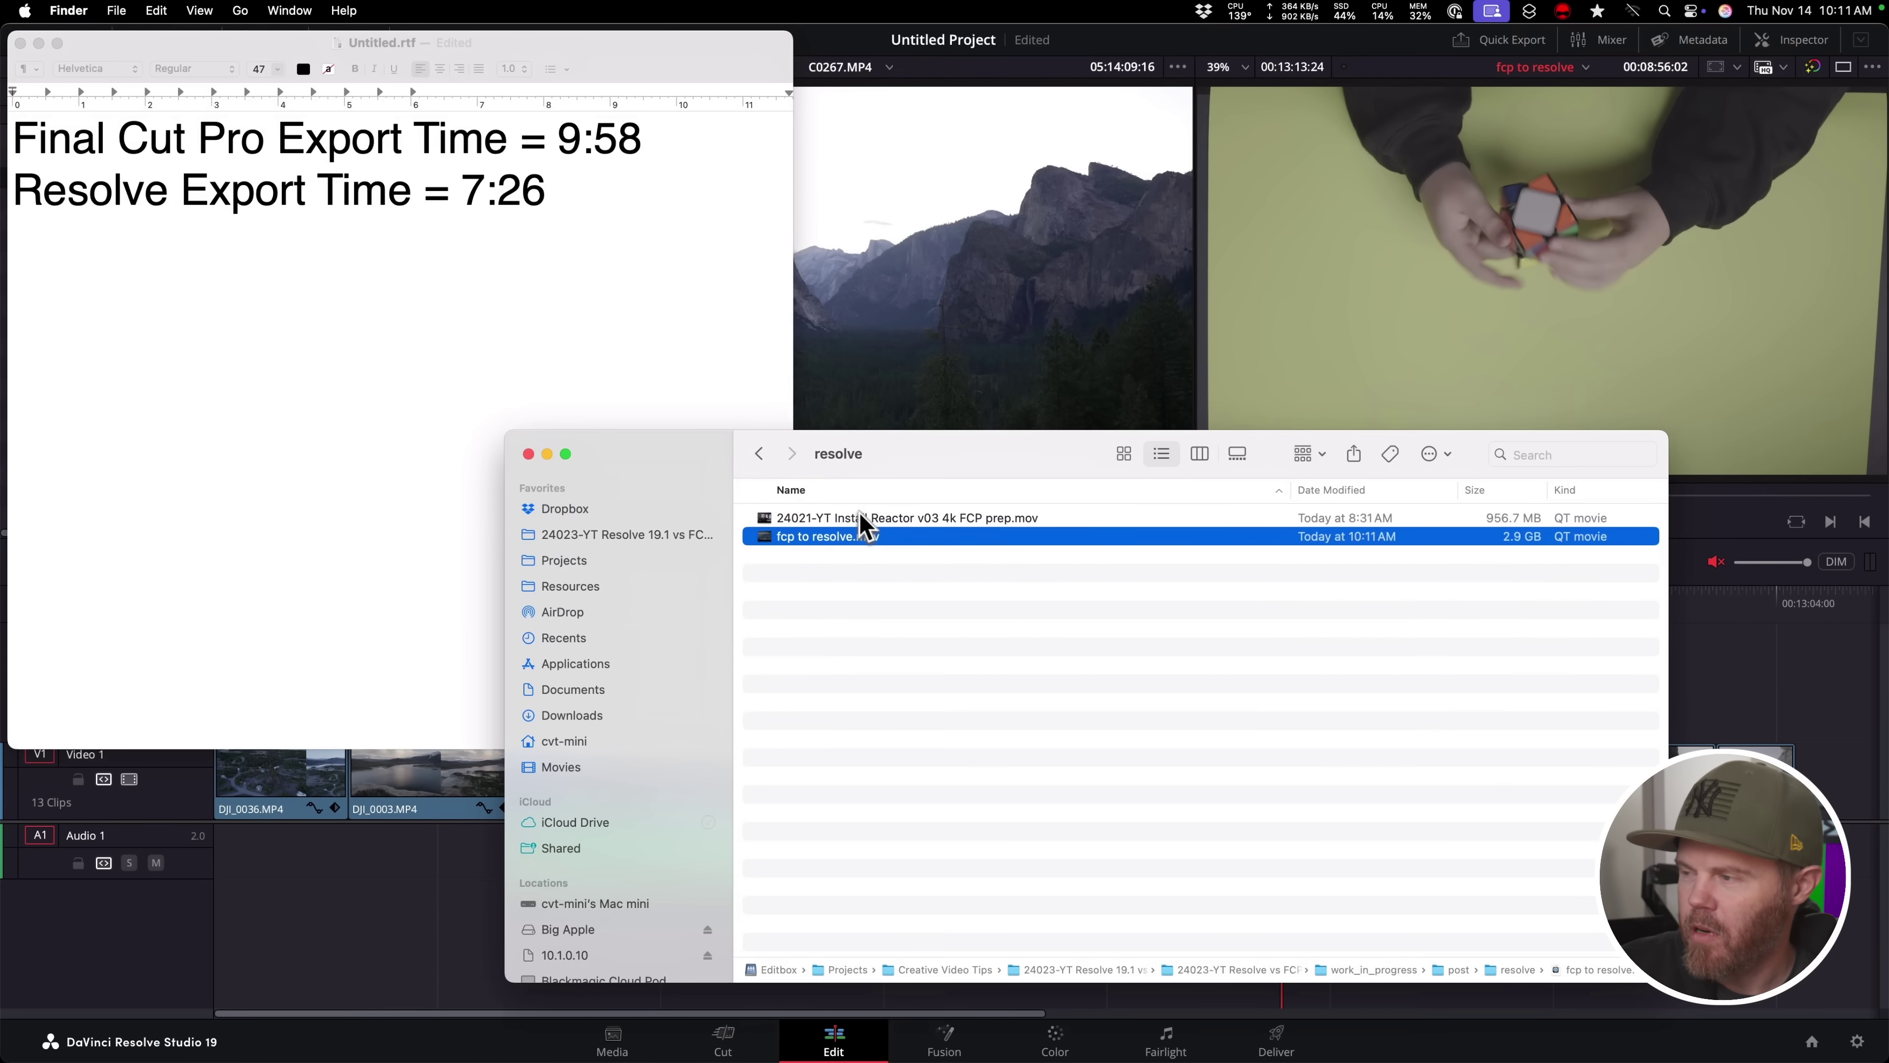
# - Verify in QuickTime's Inspector that fcp to resolve.mov is 3840×2160 H.264, then quit QuickTime
pyautogui.press('super+o')
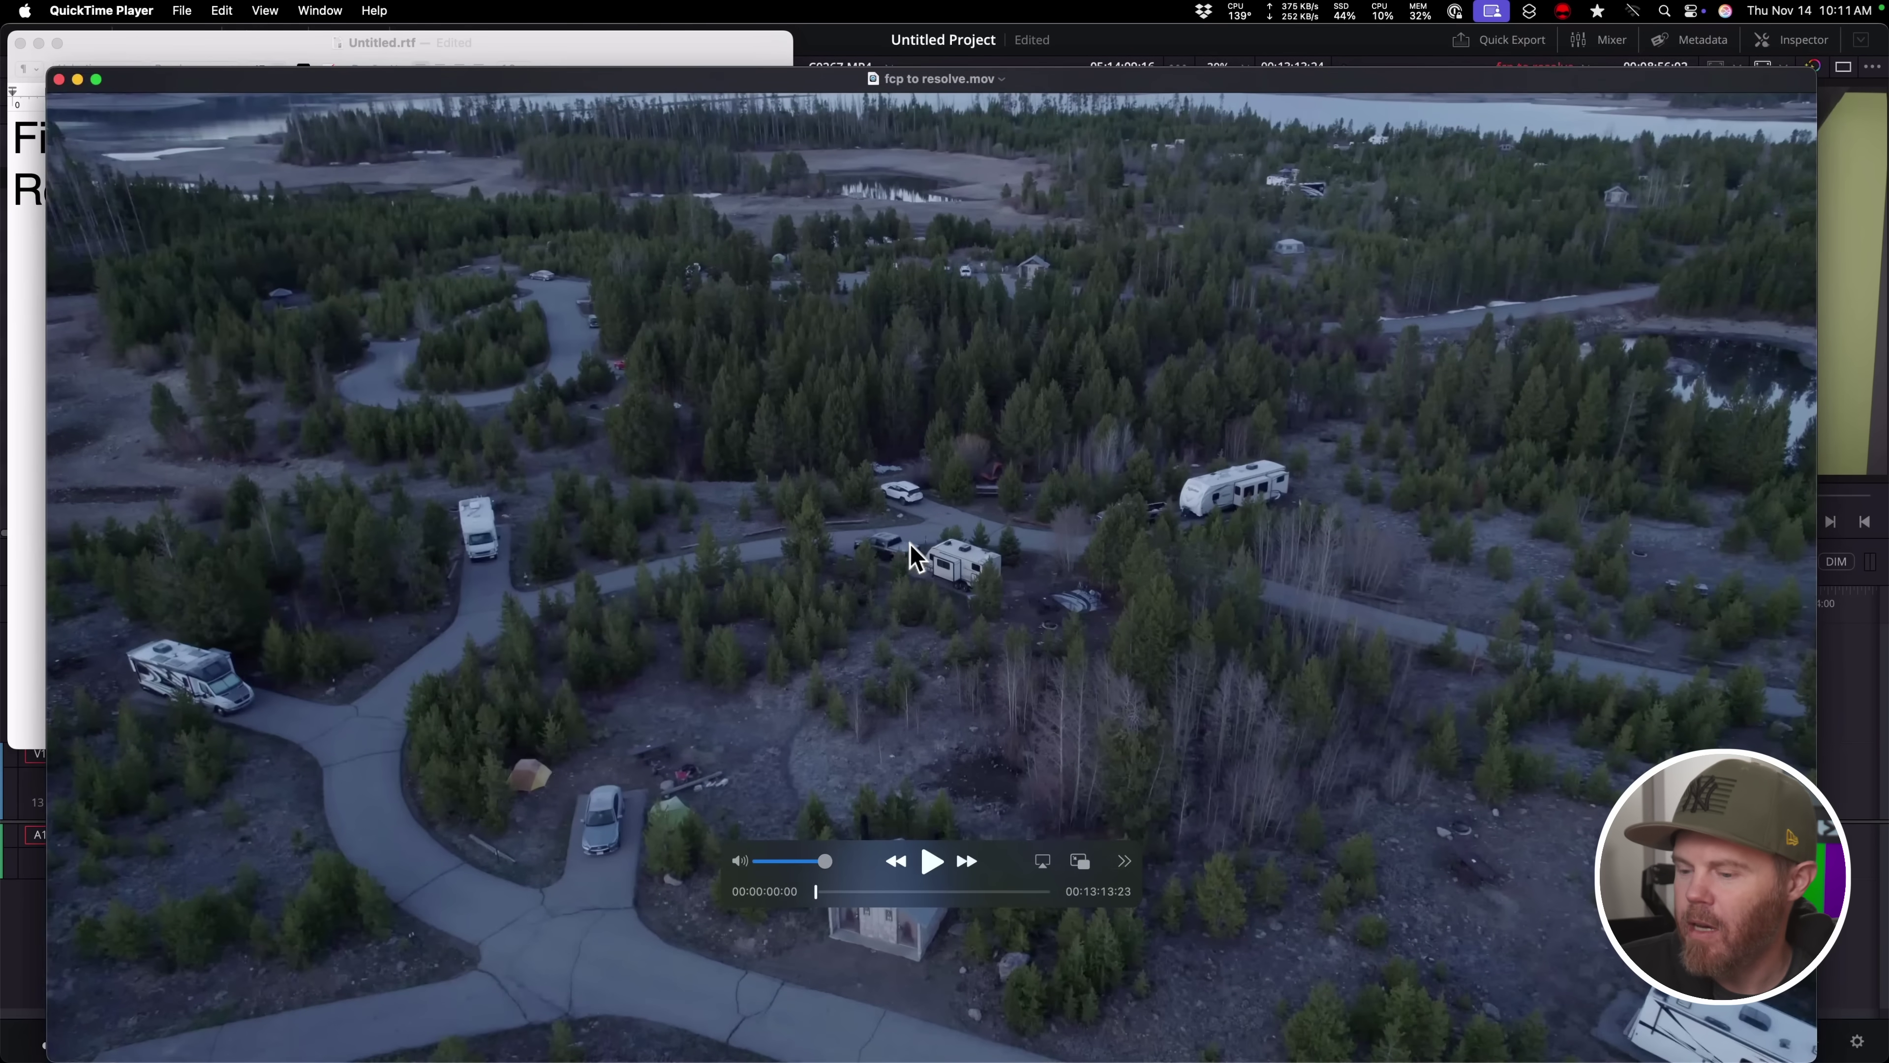
pyautogui.press('super+i')
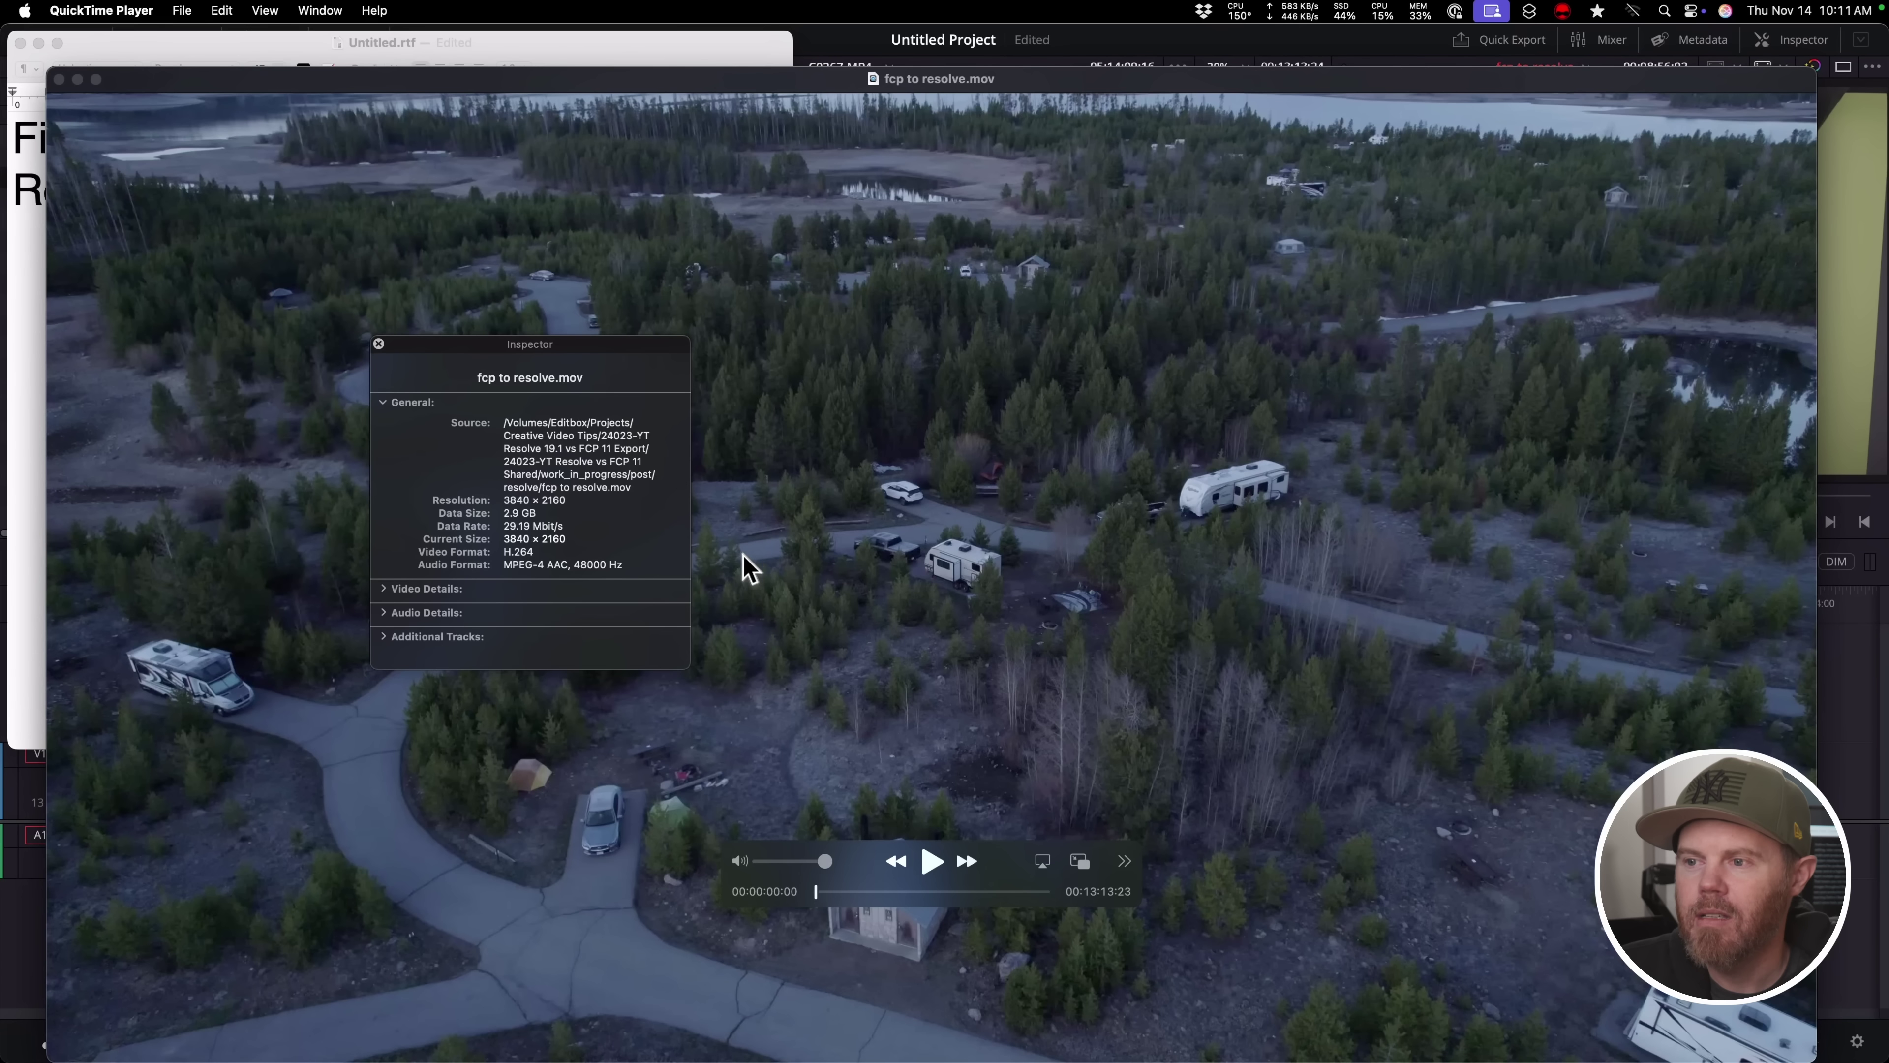
pyautogui.click(379, 343)
pyautogui.press('super+q')
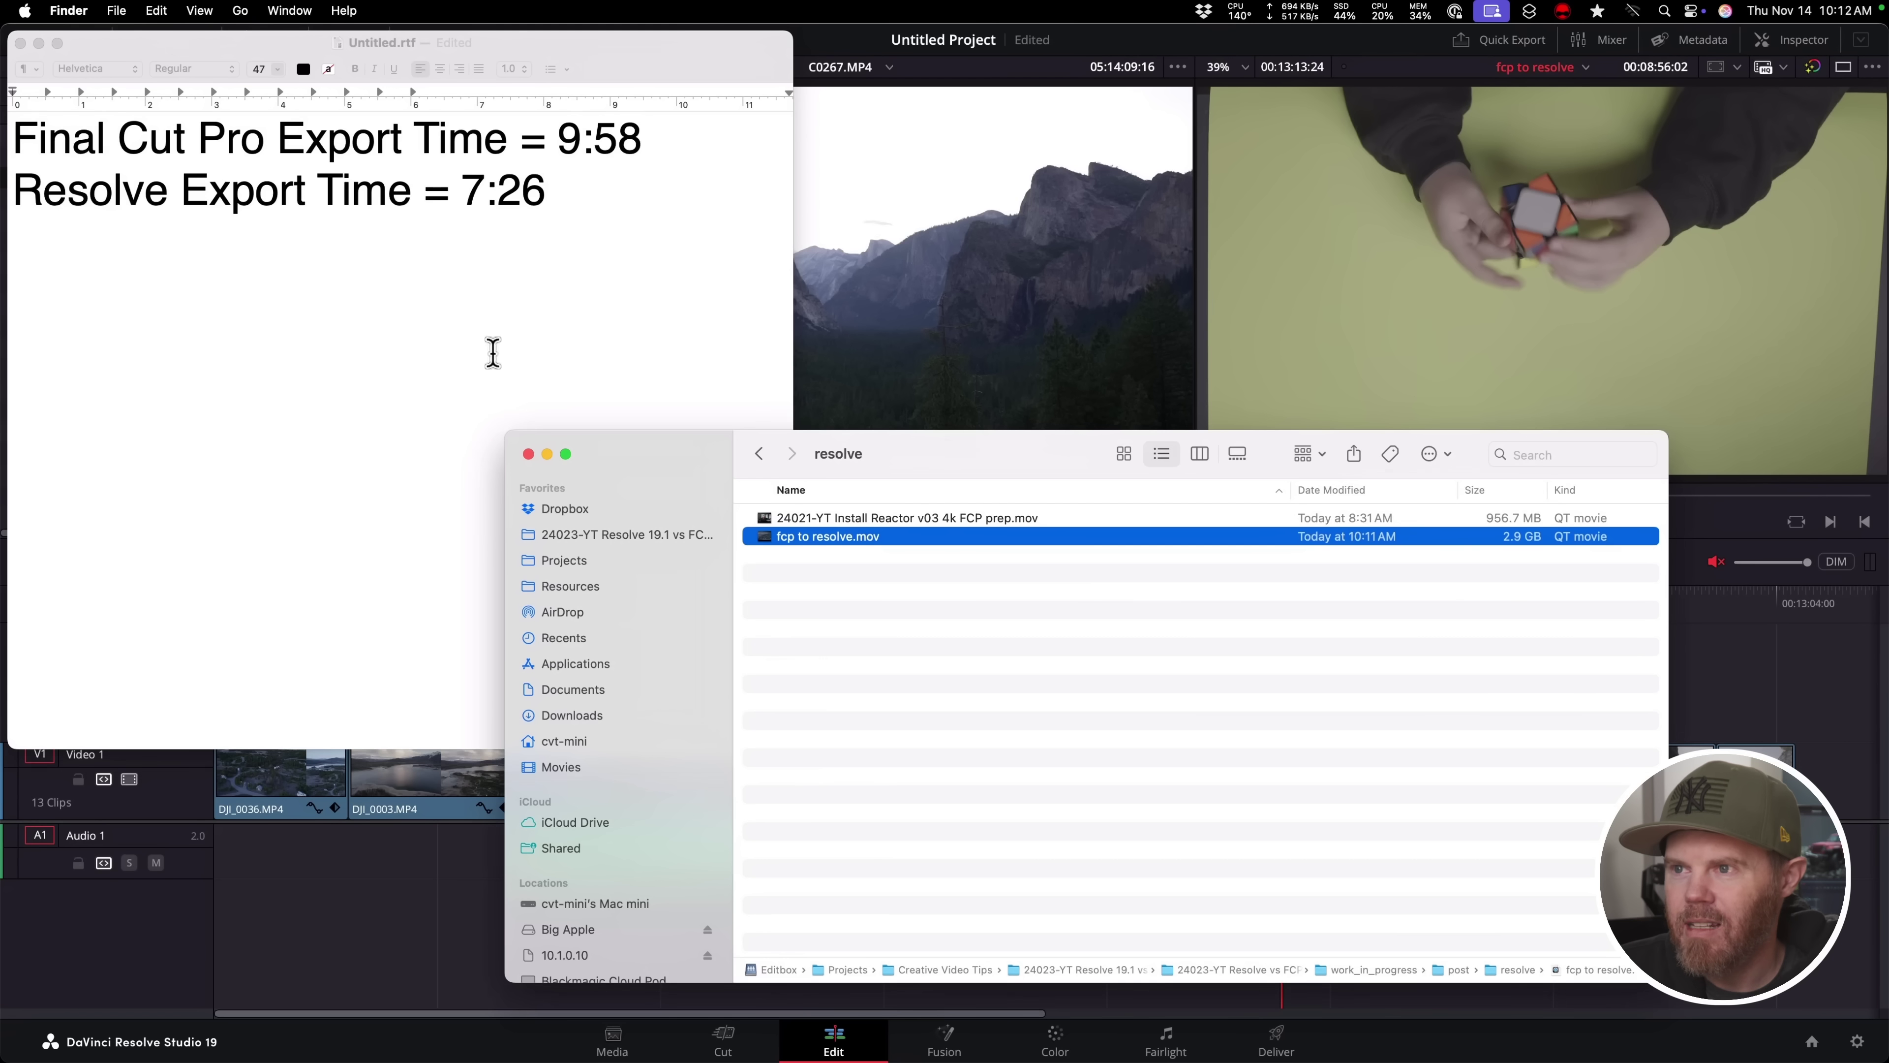